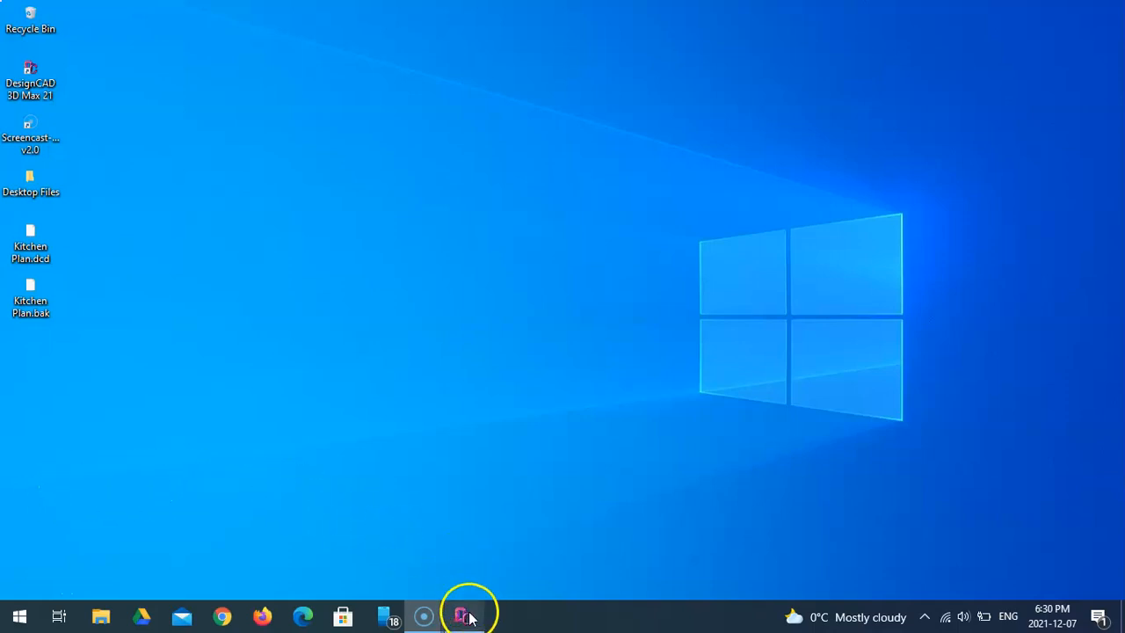
# Switch to the Kitchen Plan drawing in DesignCAD and draw a 2 ft by 2 ft box between the back counter and the island
pyautogui.moveTo(467, 616)
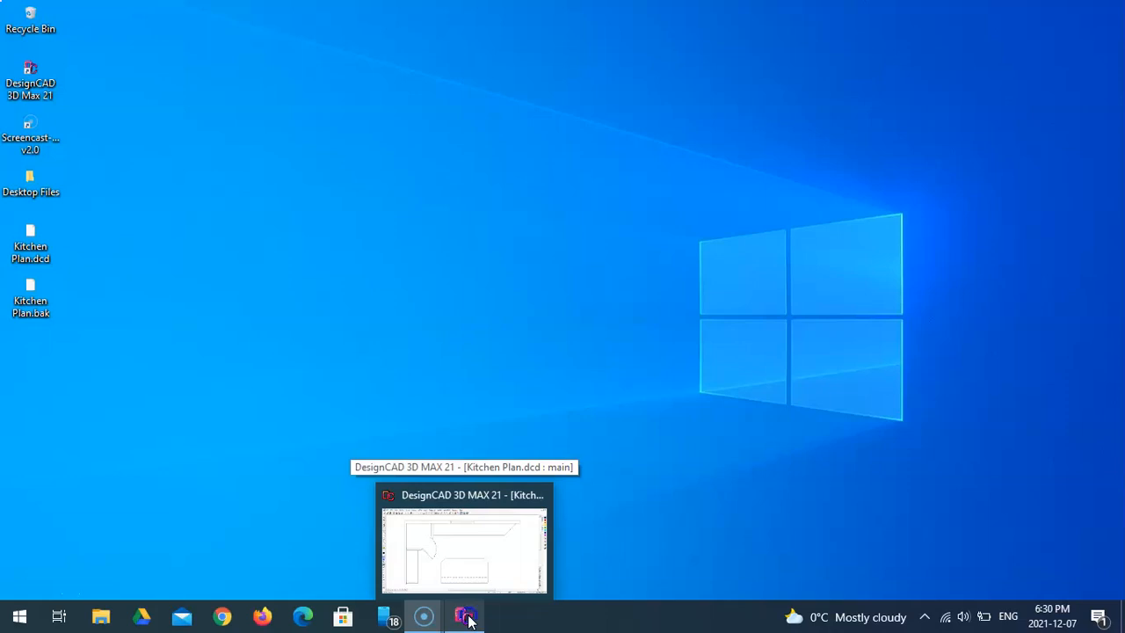
pyautogui.click(466, 617)
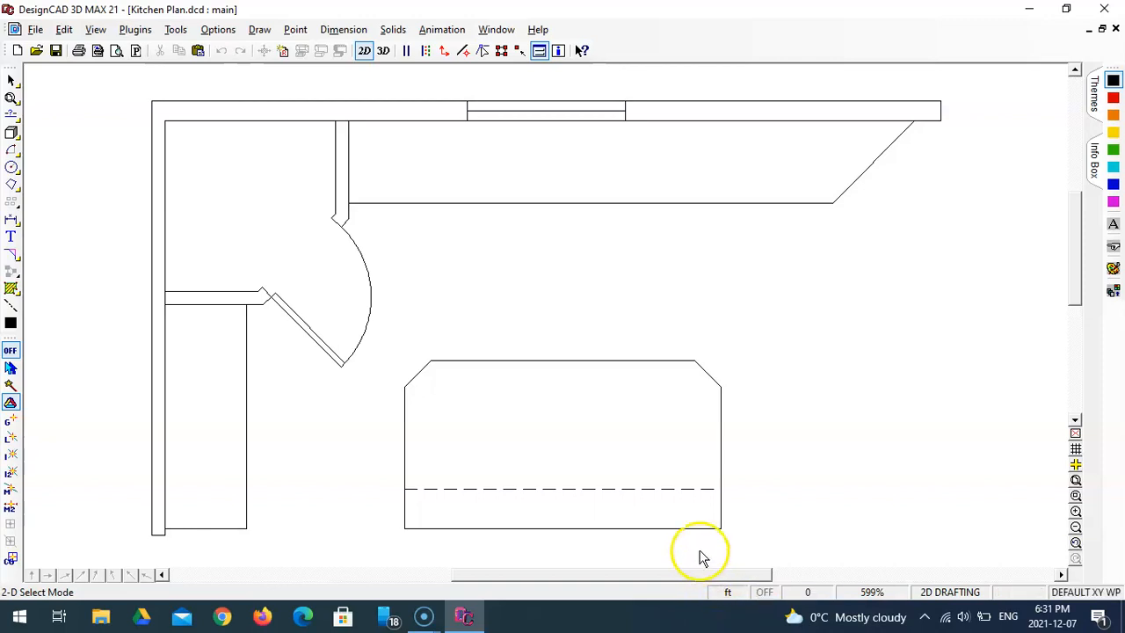
pyautogui.click(11, 133)
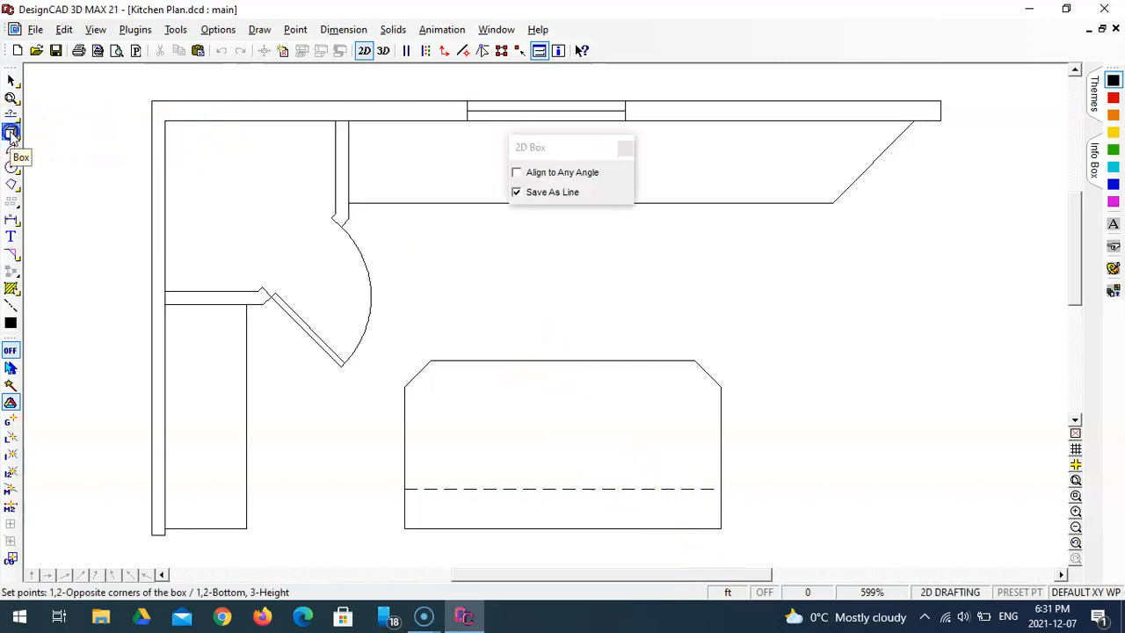
pyautogui.click(493, 343)
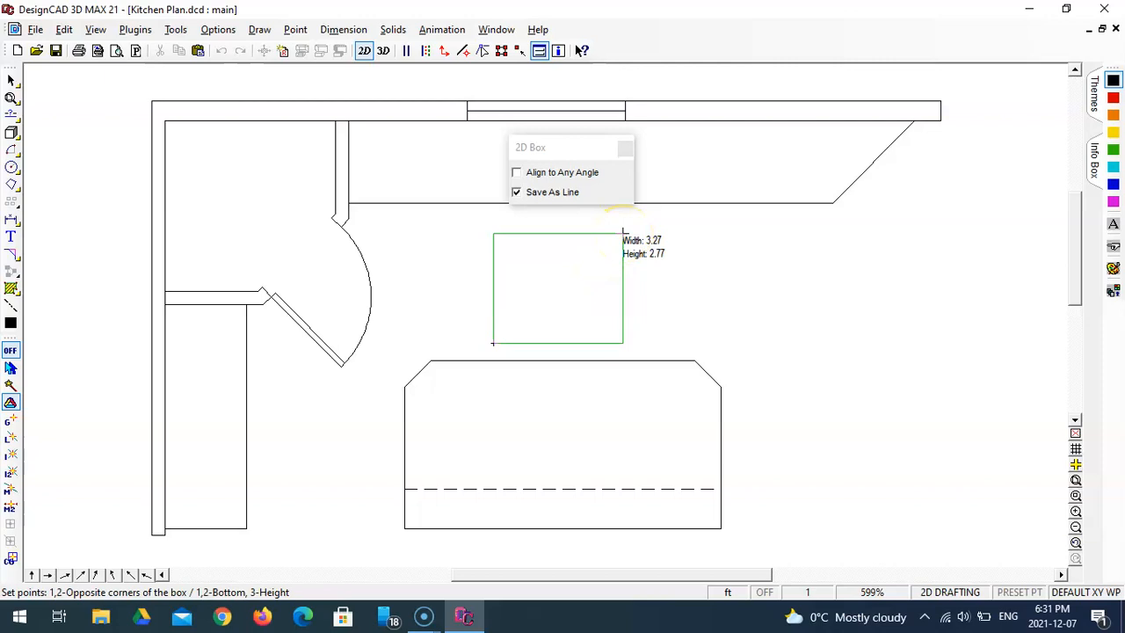
pyautogui.press("'")
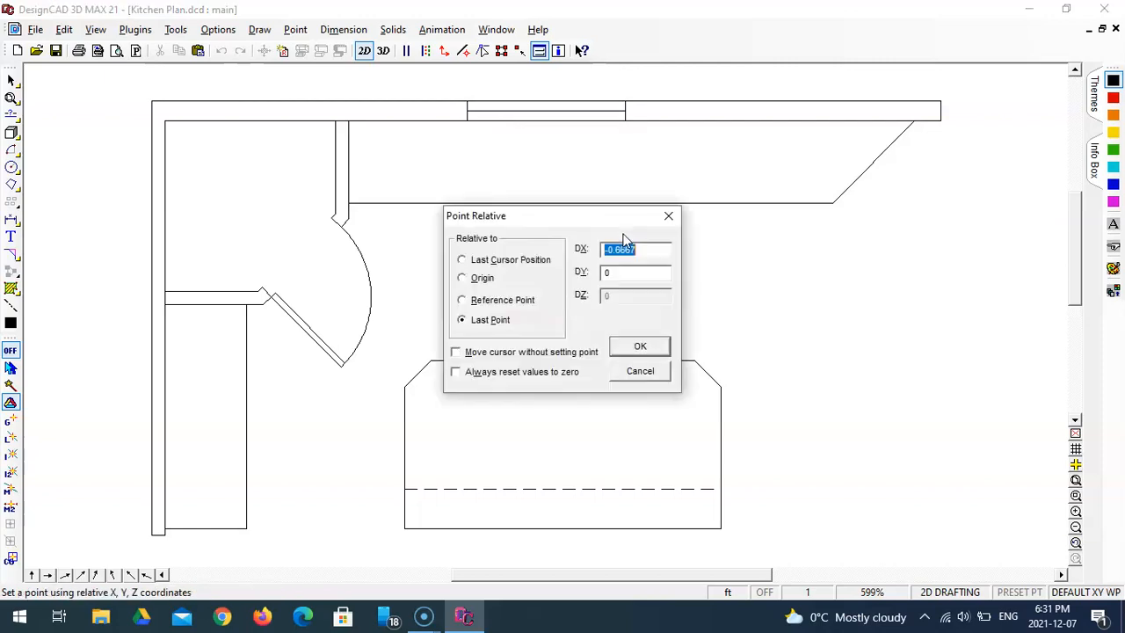
pyautogui.write('2')
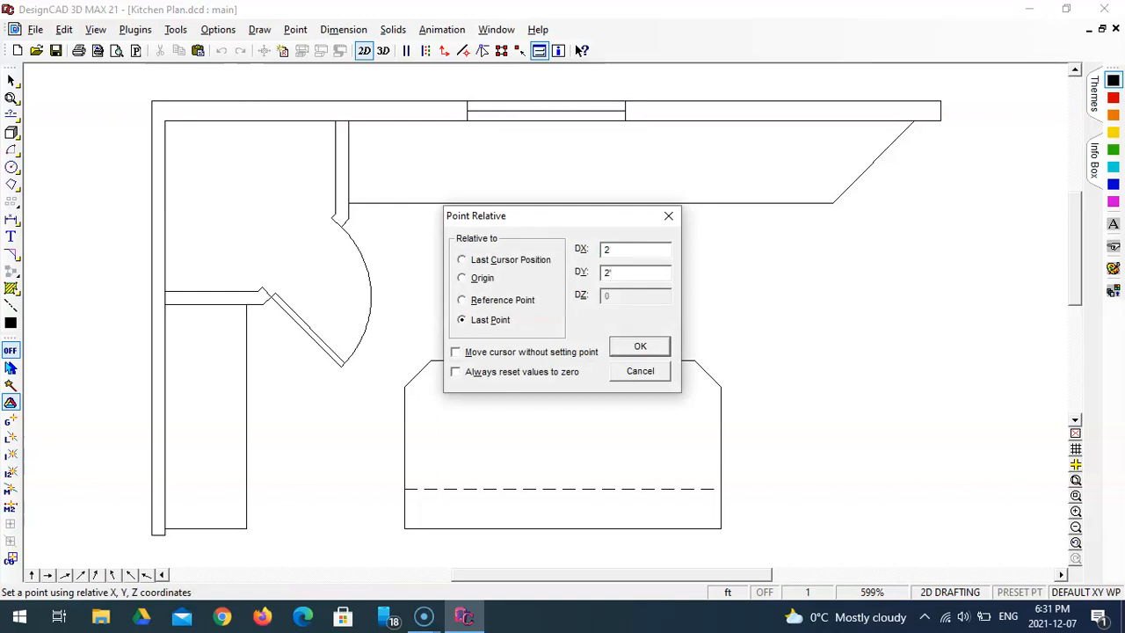
pyautogui.press('Return')
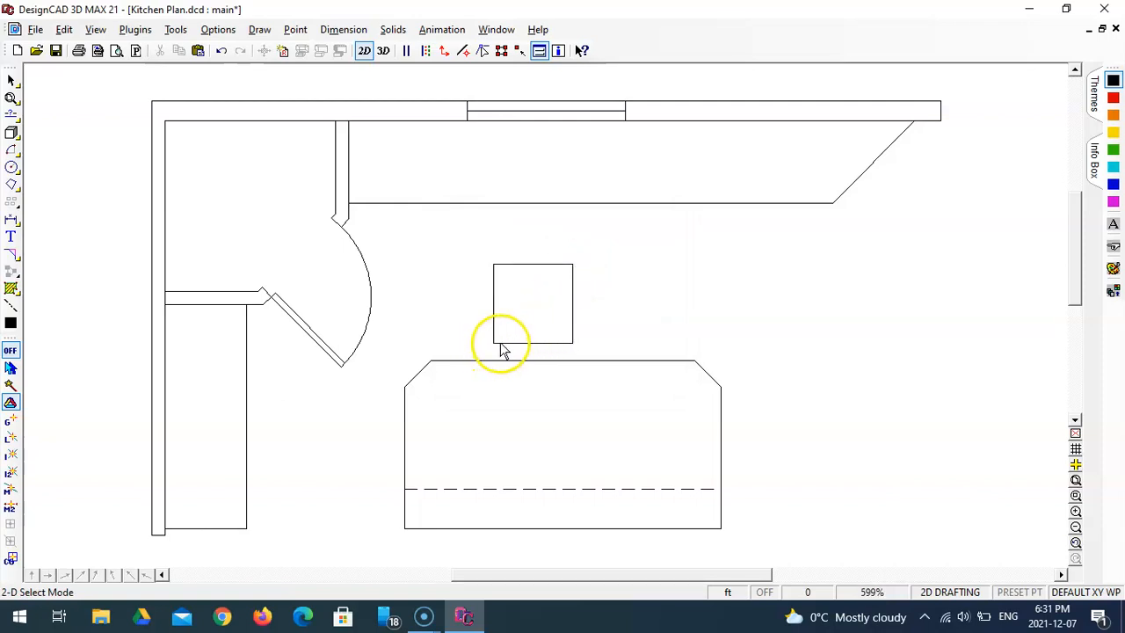
# Change the new square box's outline to the Hidden line style and reduce its line scale for finer dashes
pyautogui.click(551, 266)
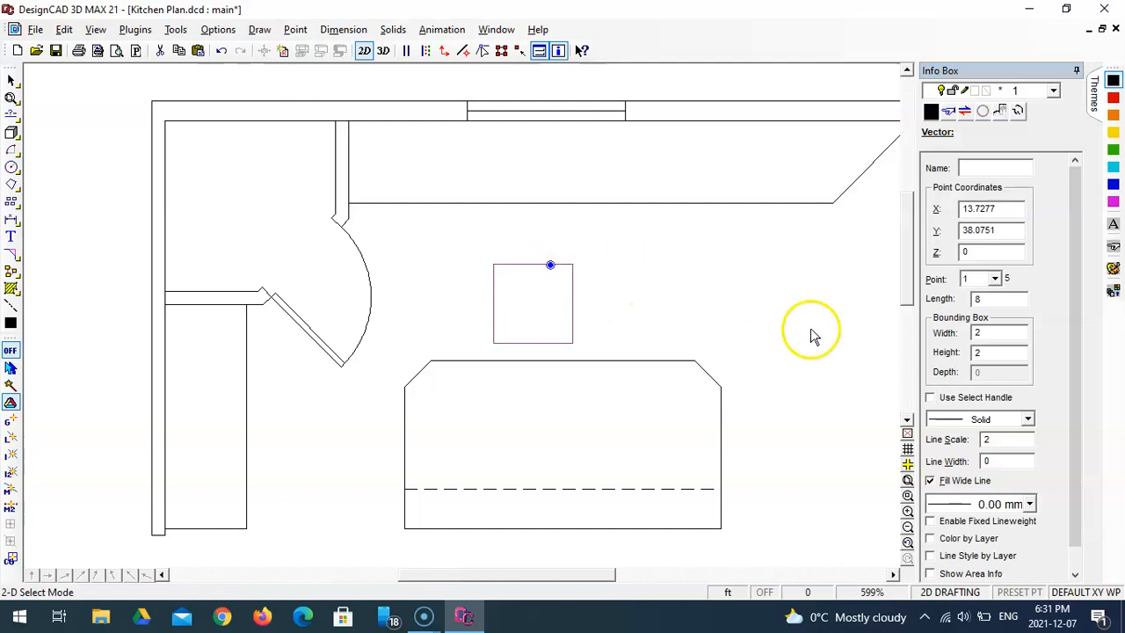
pyautogui.click(1025, 419)
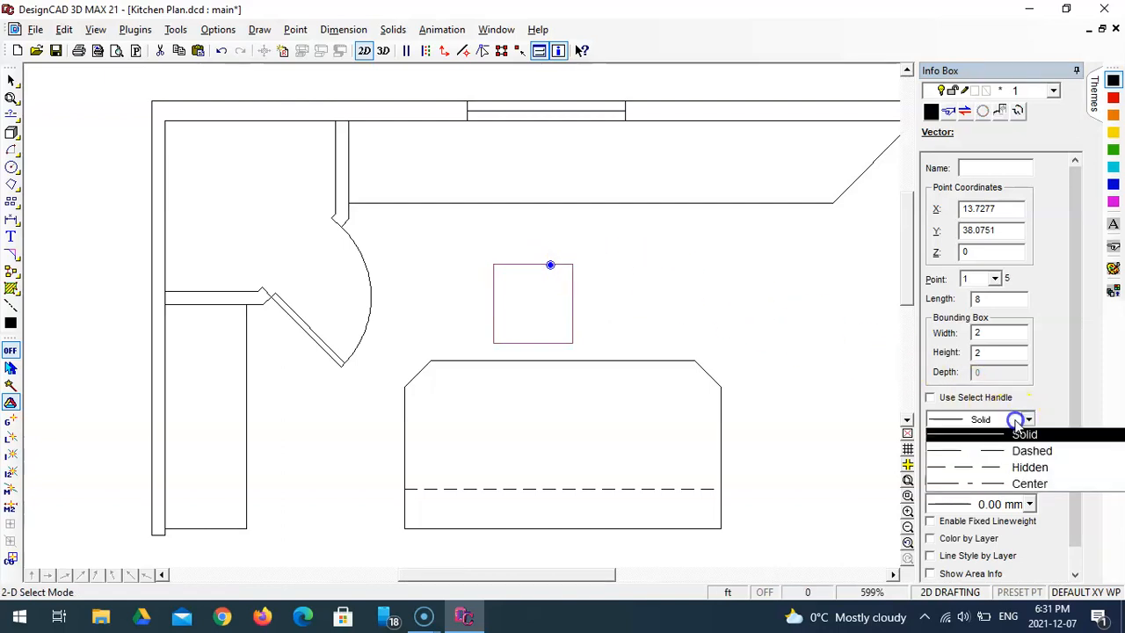
pyautogui.click(1024, 473)
pyautogui.click(974, 440)
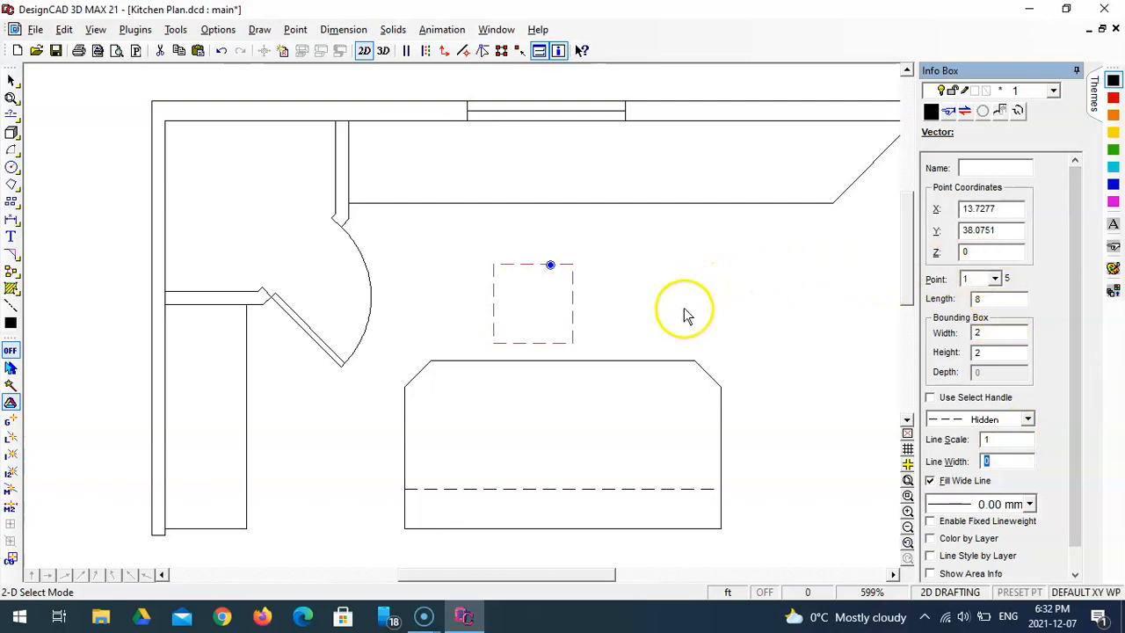
pyautogui.click(580, 309)
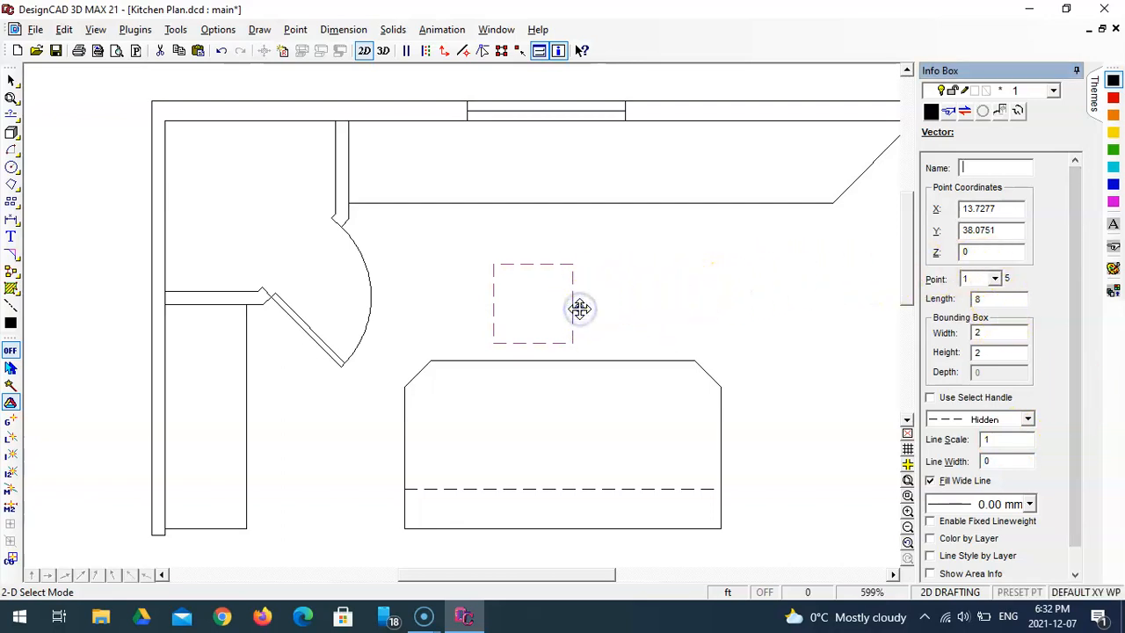
pyautogui.click(981, 441)
# Set the line scale of the island's dashed line to 0.5
pyautogui.click(627, 488)
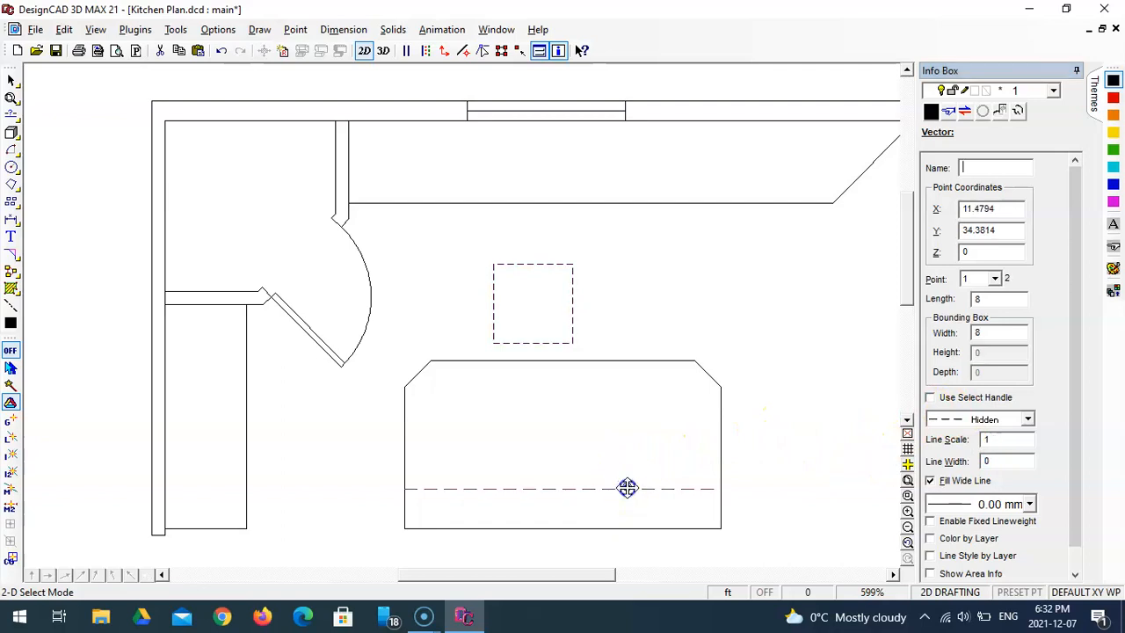
pyautogui.doubleClick(999, 440)
pyautogui.press('BackSpace')
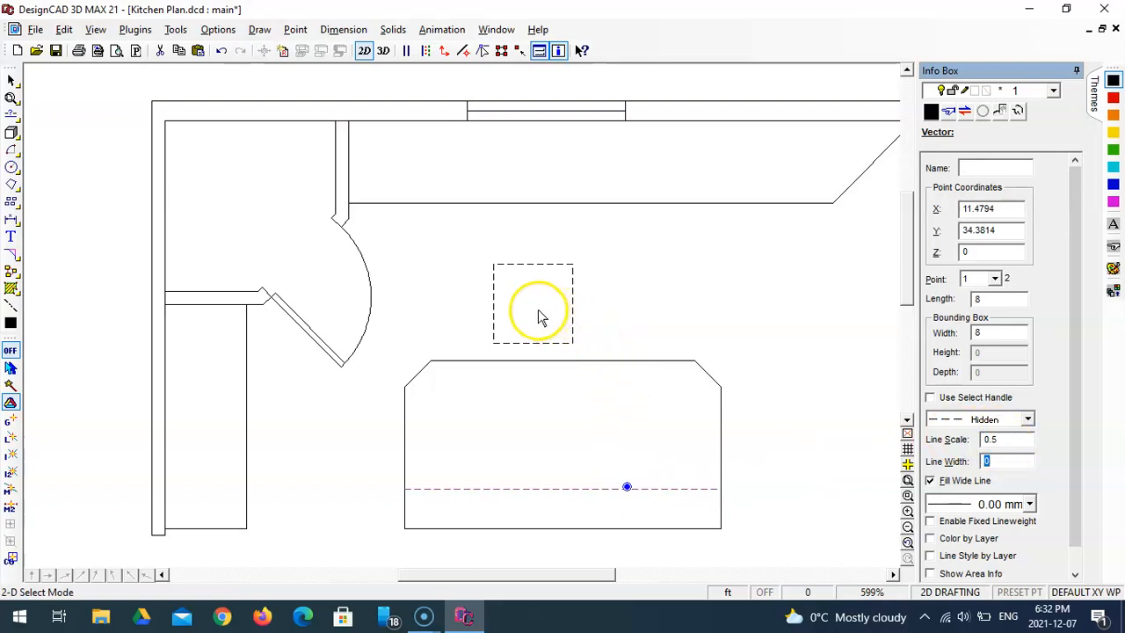
# Place the text "D" in Arial, size 0.5, horizontally in the middle of the dashed box
pyautogui.click(11, 236)
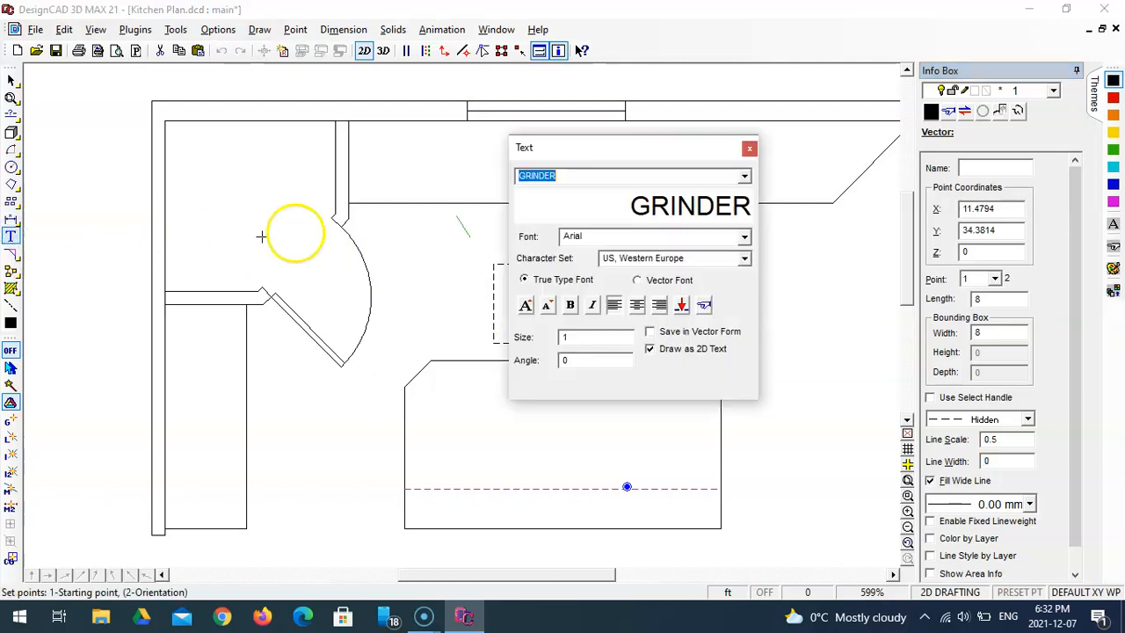
pyautogui.moveTo(539, 149); pyautogui.dragTo(190, 141)
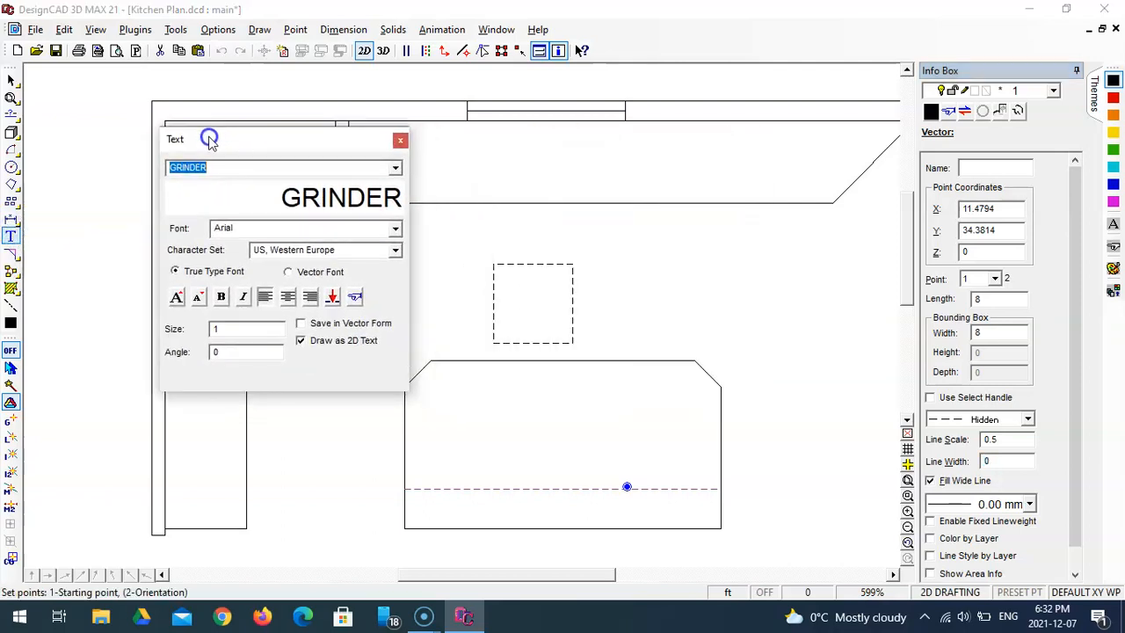
pyautogui.write('D')
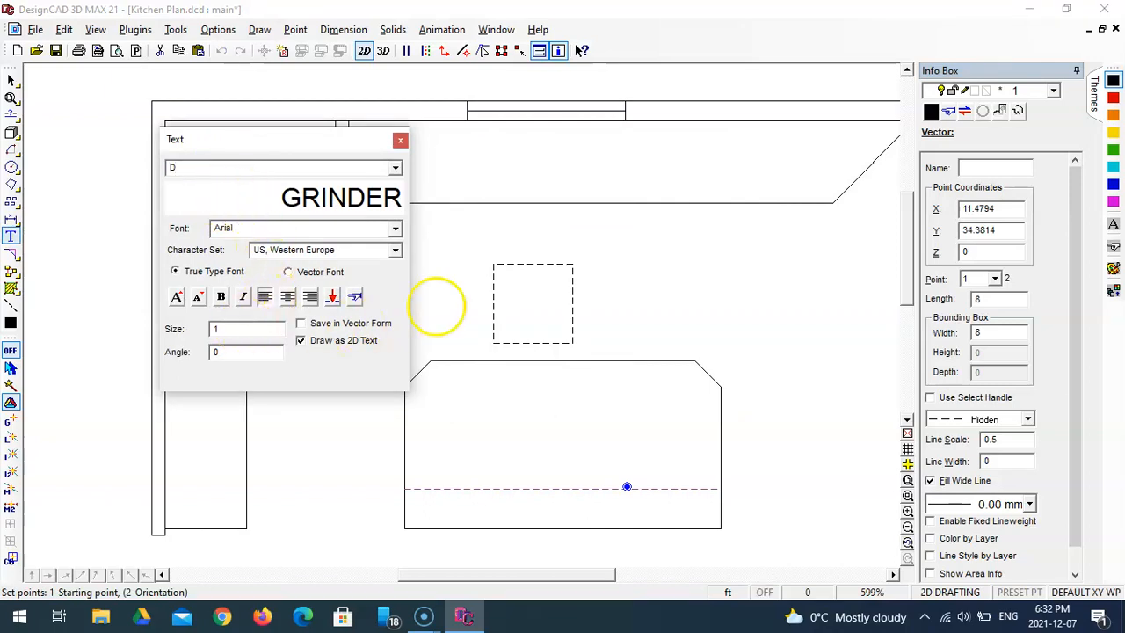
pyautogui.moveTo(239, 328); pyautogui.dragTo(200, 336)
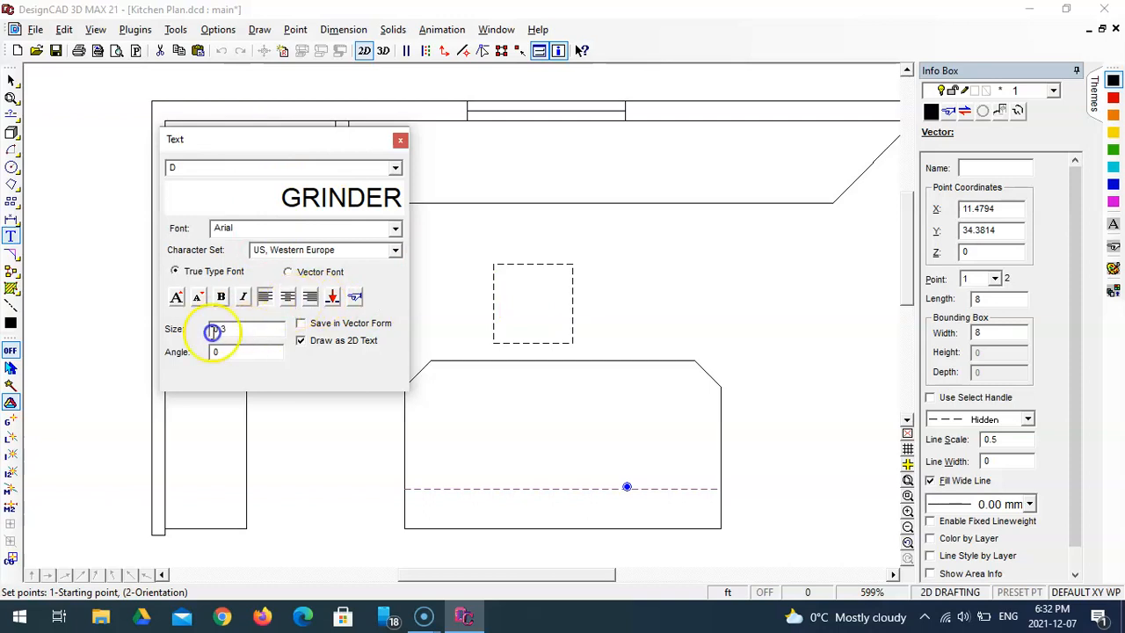
pyautogui.write('0.5')
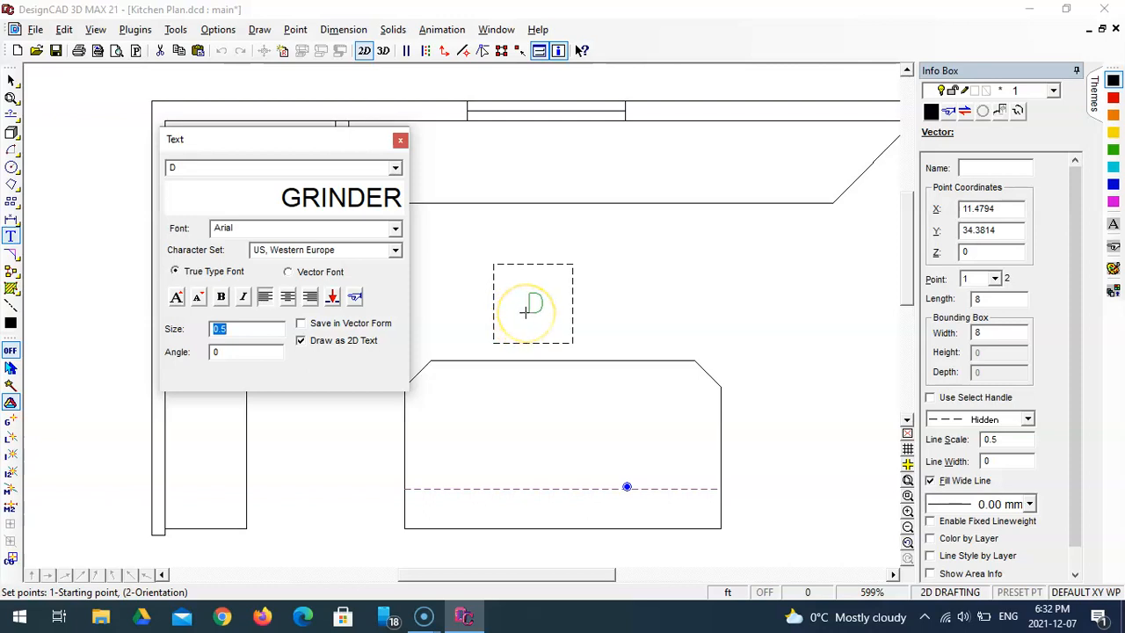
pyautogui.click(525, 312)
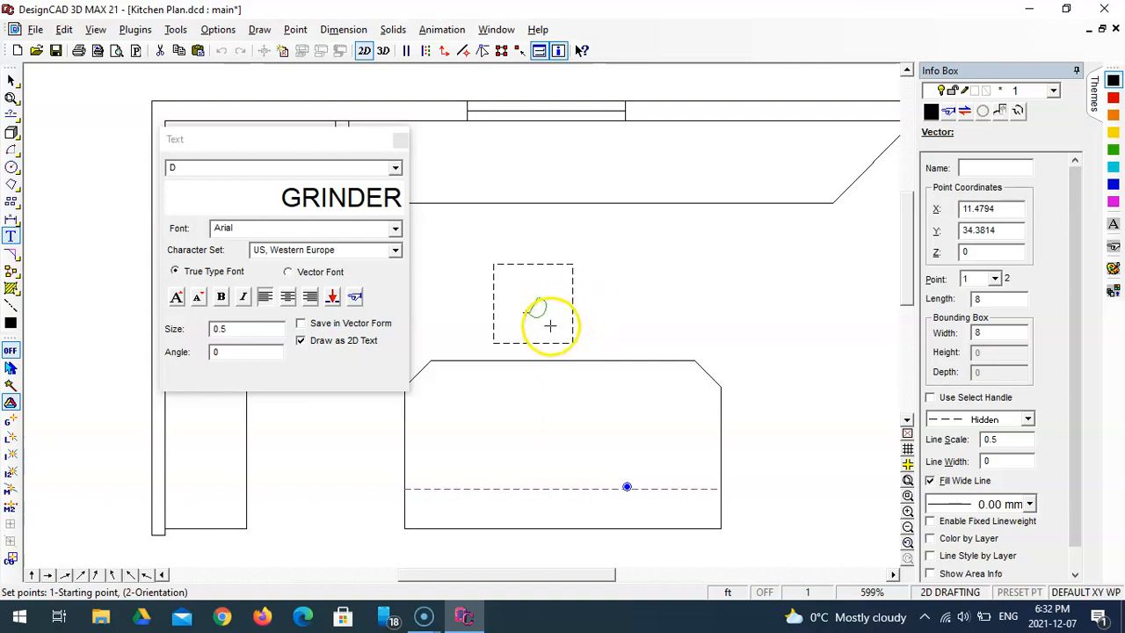
pyautogui.click(550, 328)
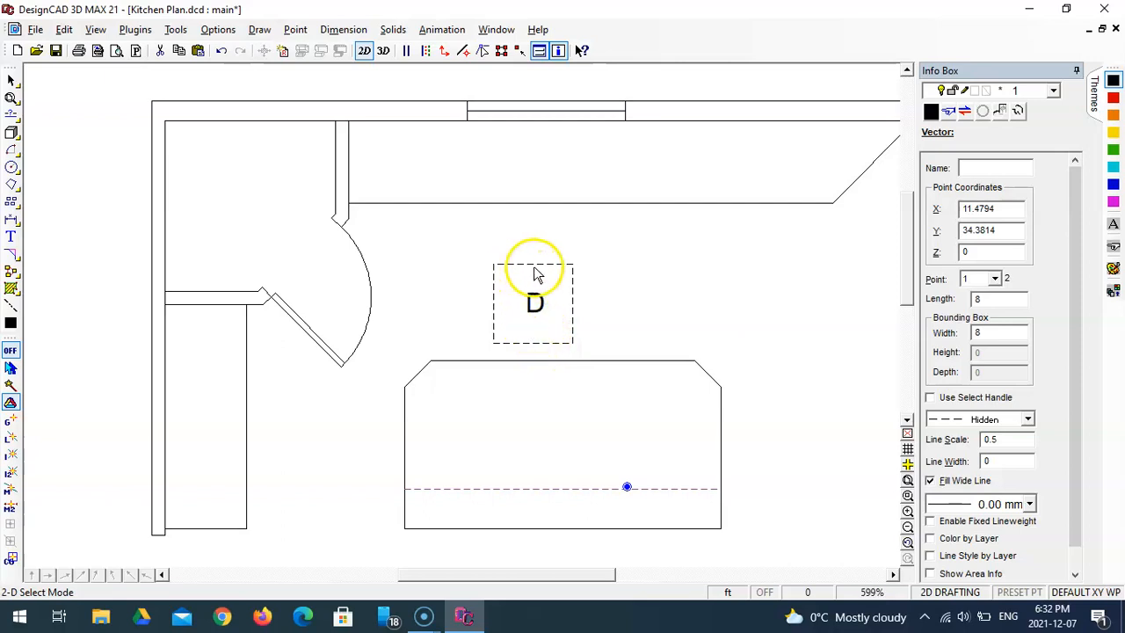
# Group the dashed box and its "D" label into one object
pyautogui.moveTo(478, 245); pyautogui.dragTo(580, 349)
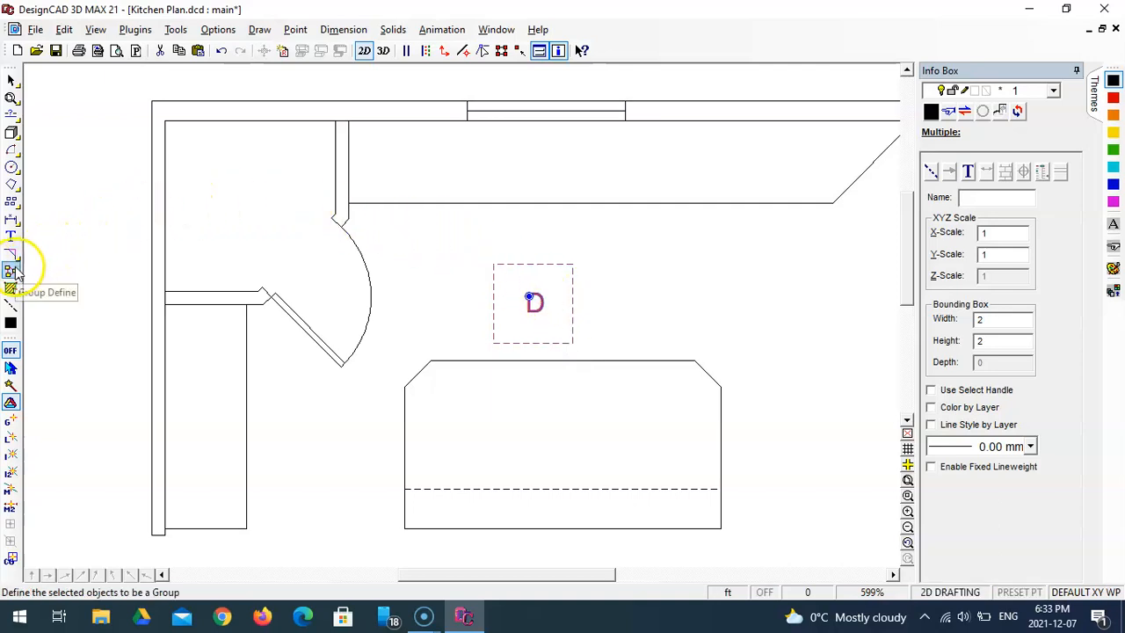
pyautogui.click(14, 269)
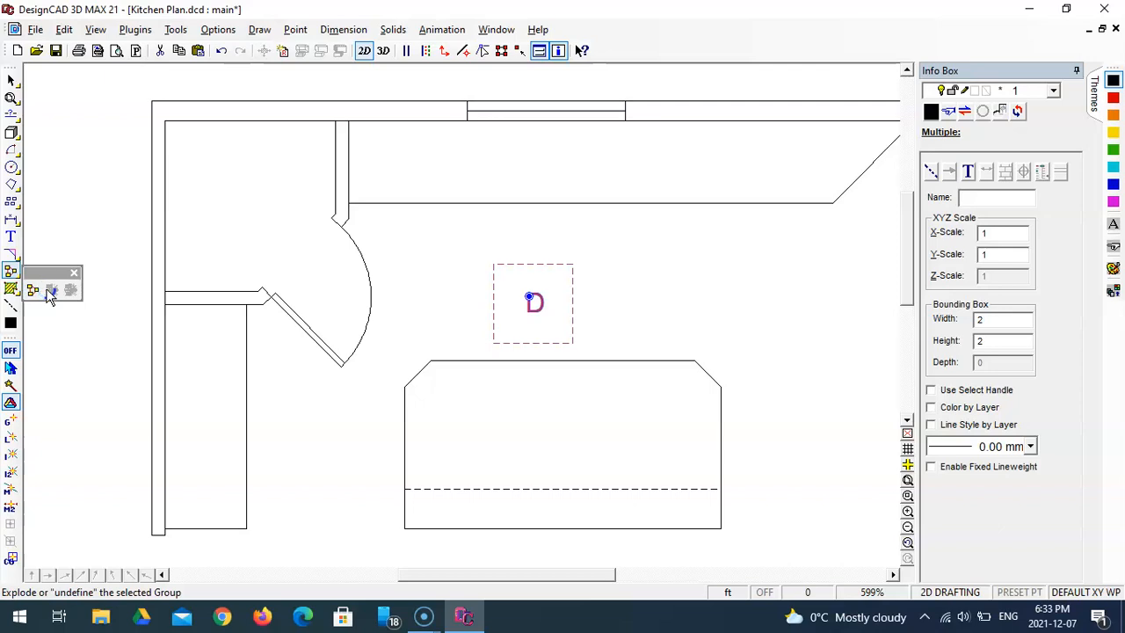
pyautogui.click(34, 290)
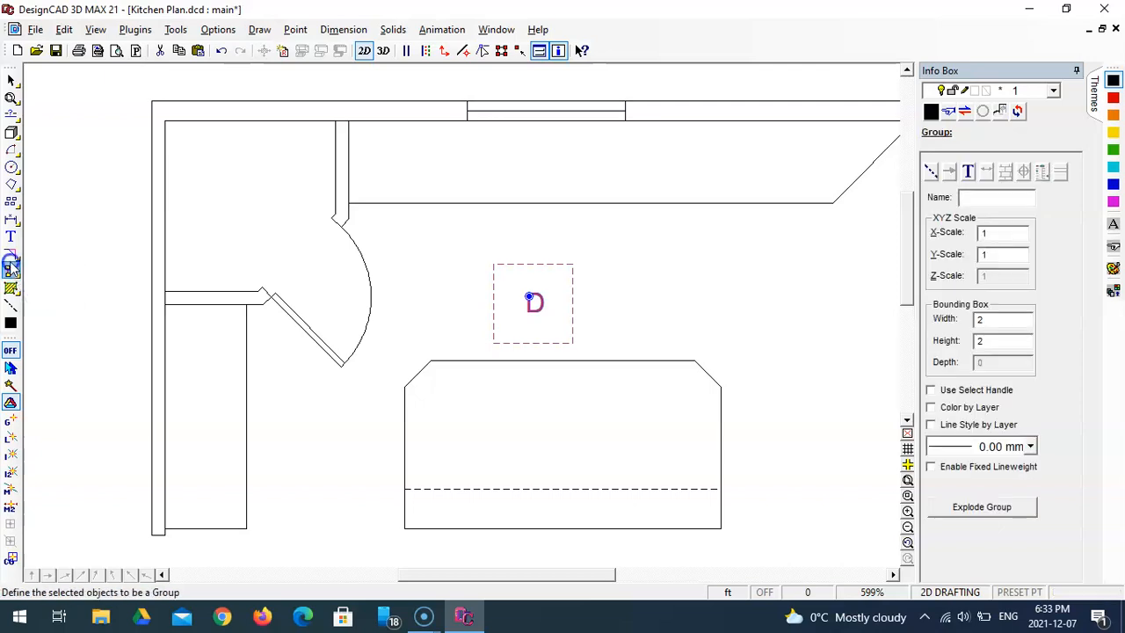
pyautogui.click(637, 324)
# Move the grouped "D" box into the back counter, just to the right of the window
pyautogui.click(547, 305)
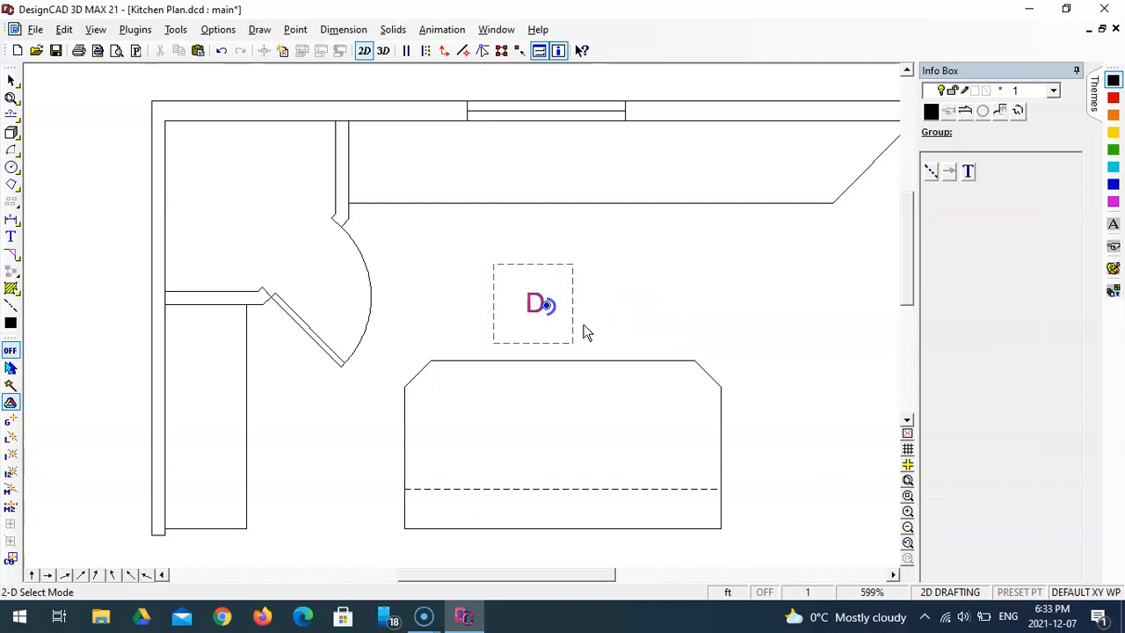
pyautogui.click(547, 305)
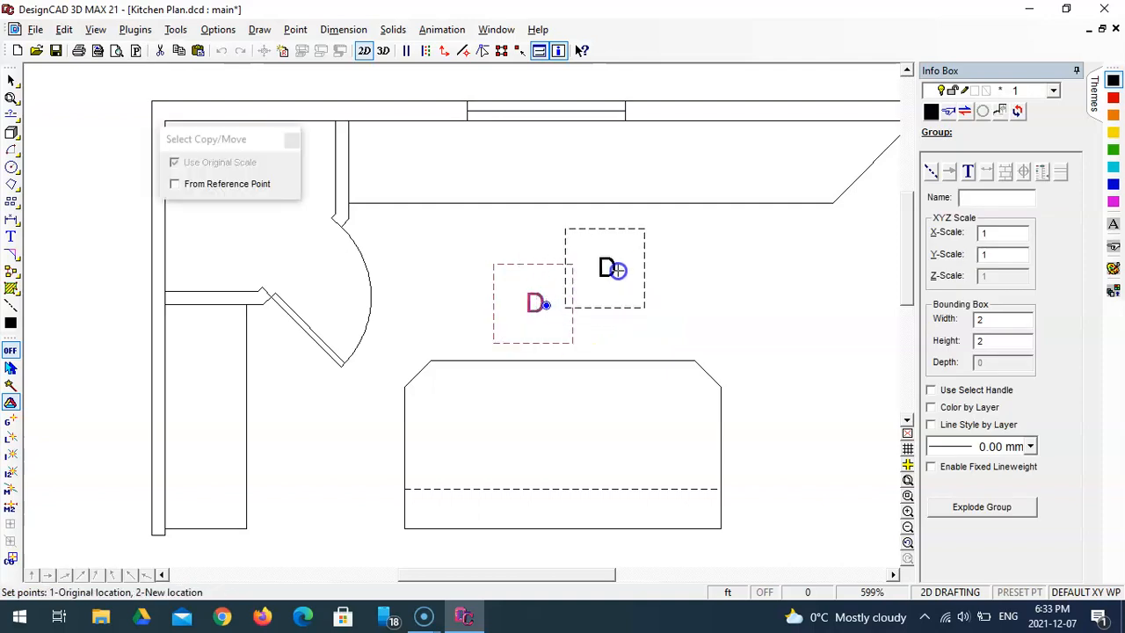
pyautogui.click(618, 270)
pyautogui.click(614, 294)
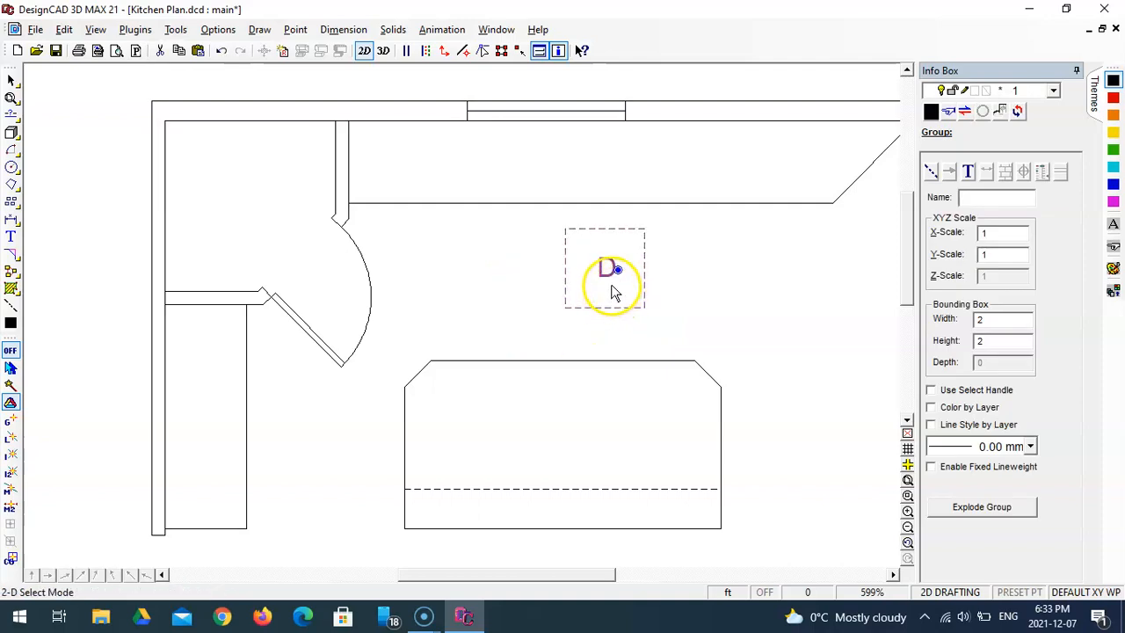
pyautogui.click(618, 271)
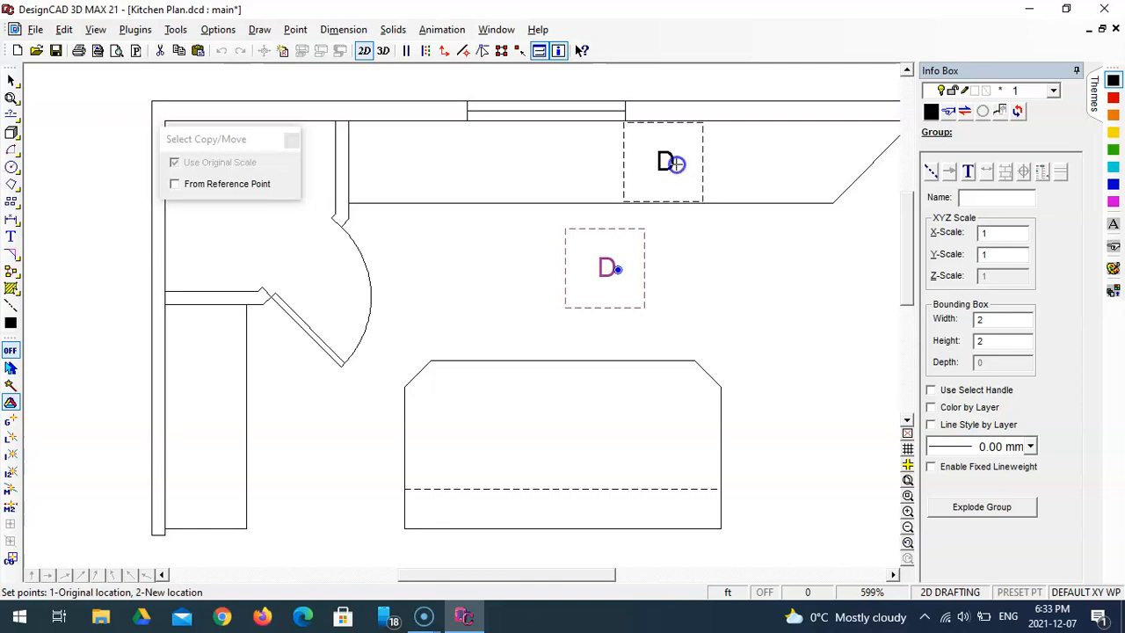
pyautogui.click(673, 164)
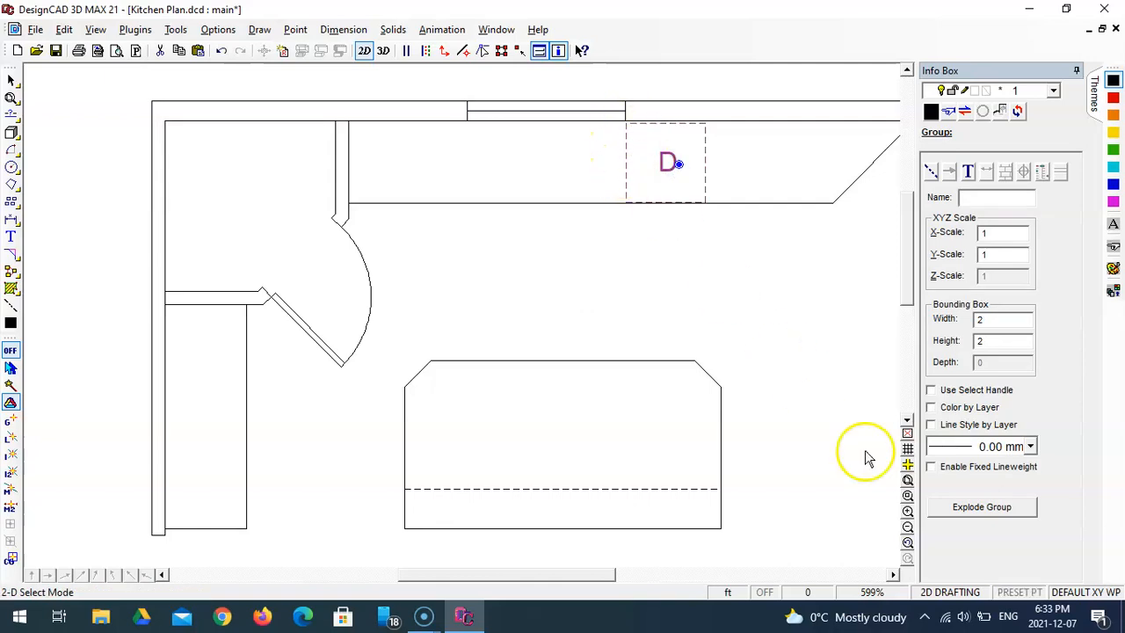
# Fine-tune the "D" group's position so it fits inside the counter depth and lines up with the window's right edge
pyautogui.click(908, 496)
pyautogui.click(595, 90)
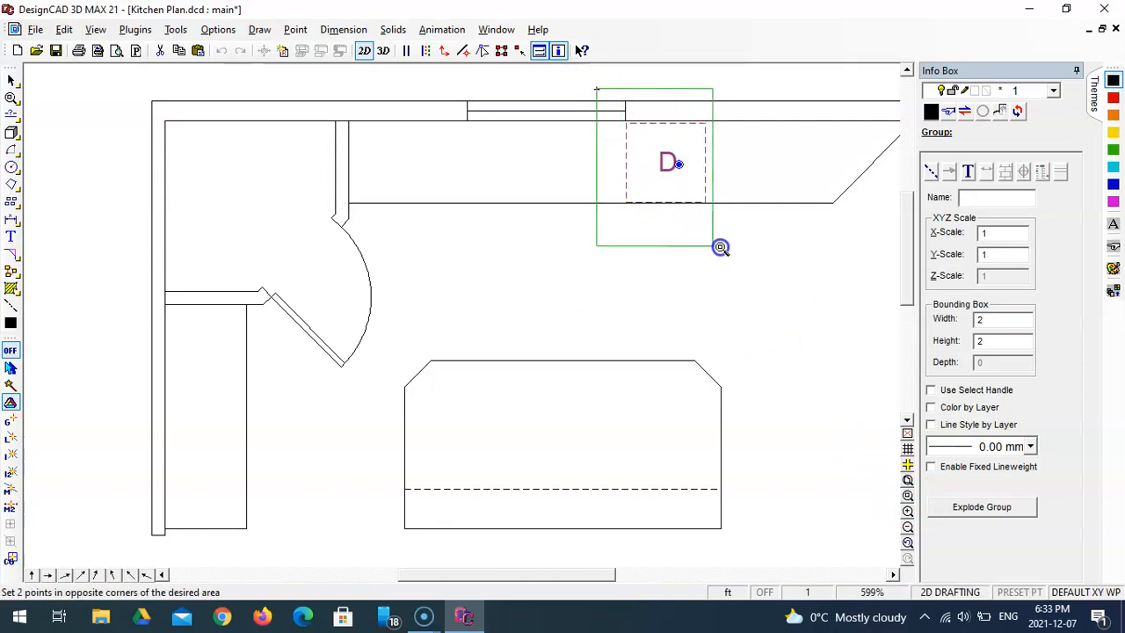
pyautogui.click(721, 250)
pyautogui.click(522, 304)
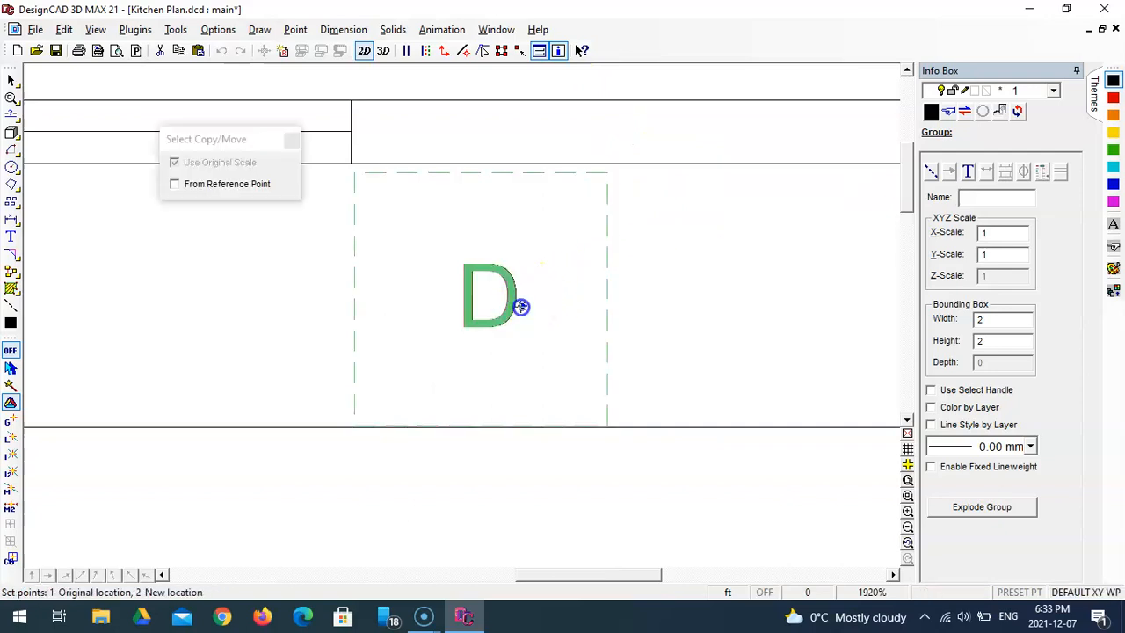
pyautogui.click(522, 304)
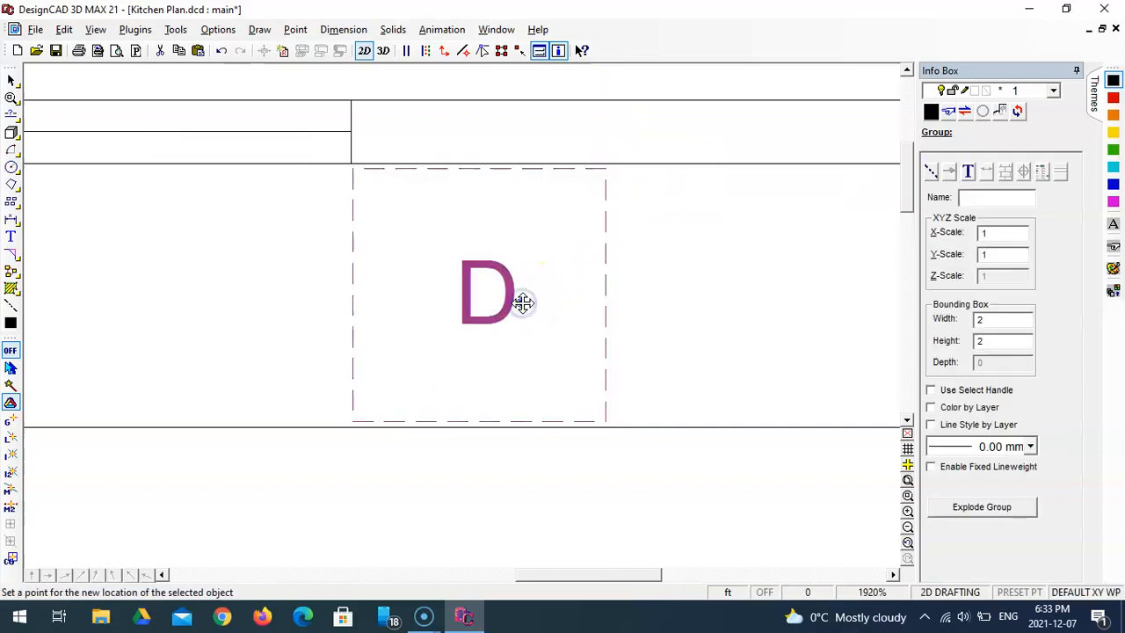
# Draw a 2'7" horizontal orthogonal line in the open floor between the back counter and the island
pyautogui.click(907, 482)
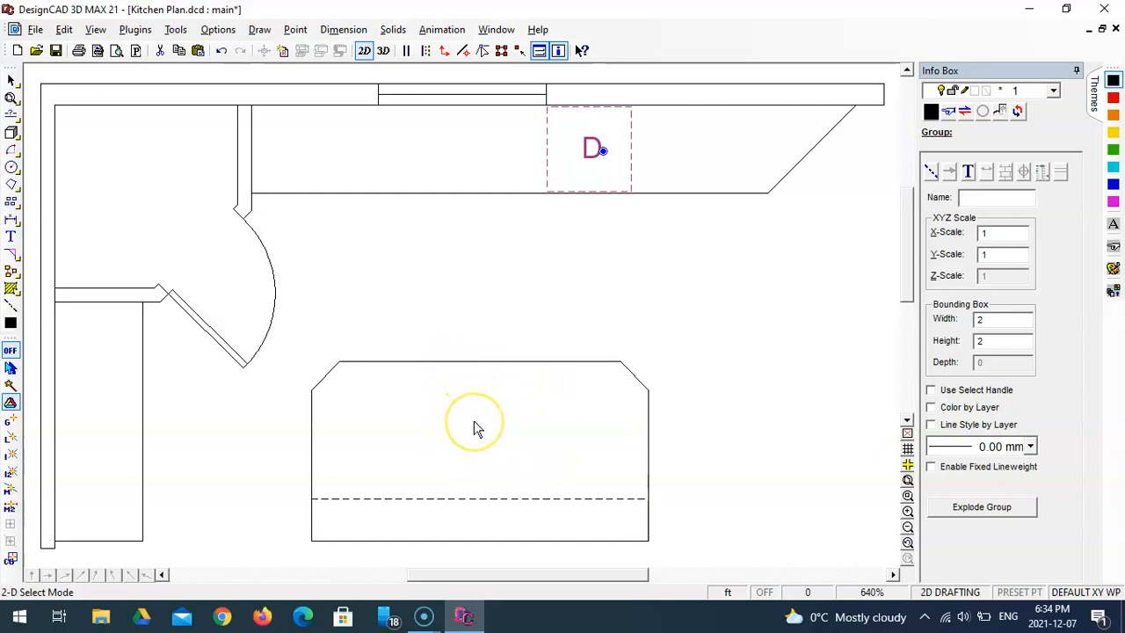
pyautogui.click(909, 480)
pyautogui.click(328, 84)
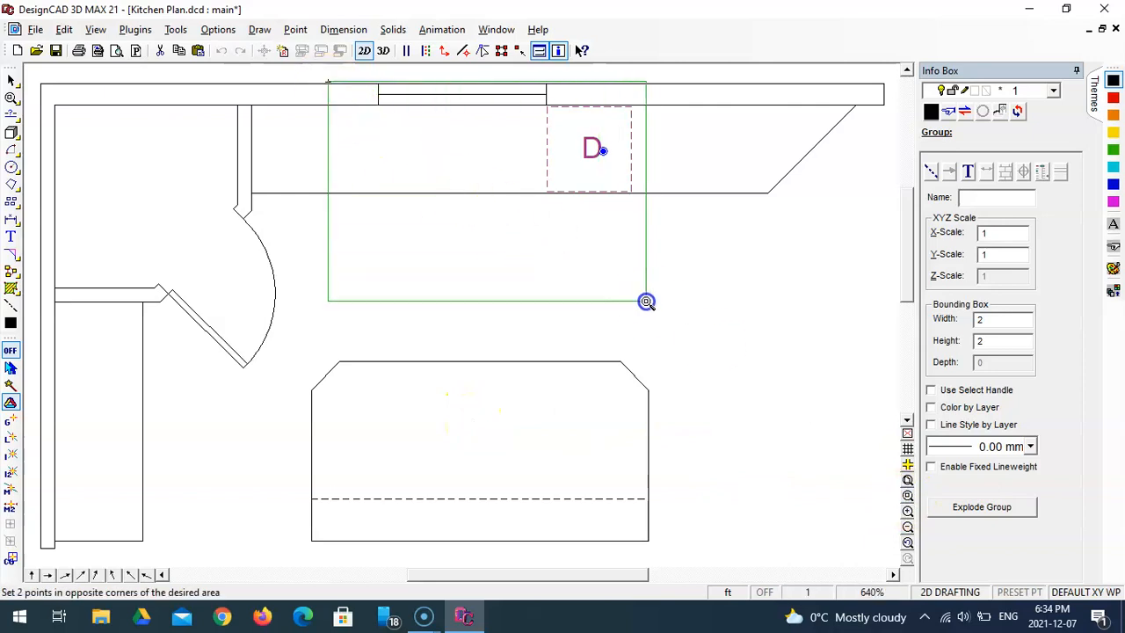
pyautogui.click(664, 359)
pyautogui.scroll(-3, 432, 442)
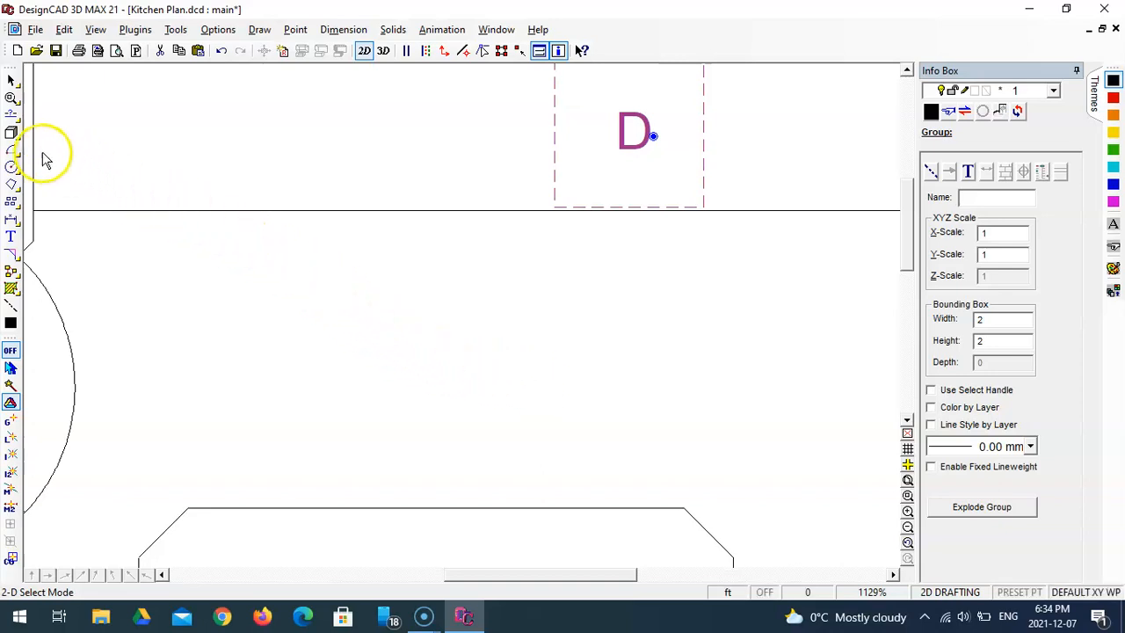
pyautogui.moveTo(11, 114); pyautogui.dragTo(50, 135)
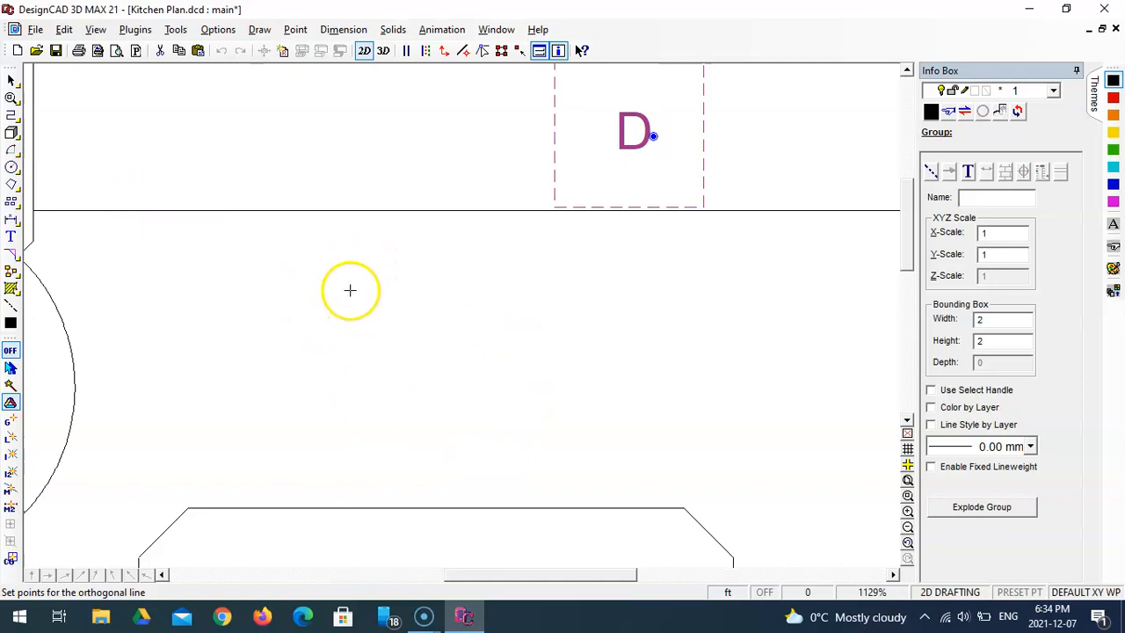
pyautogui.click(309, 263)
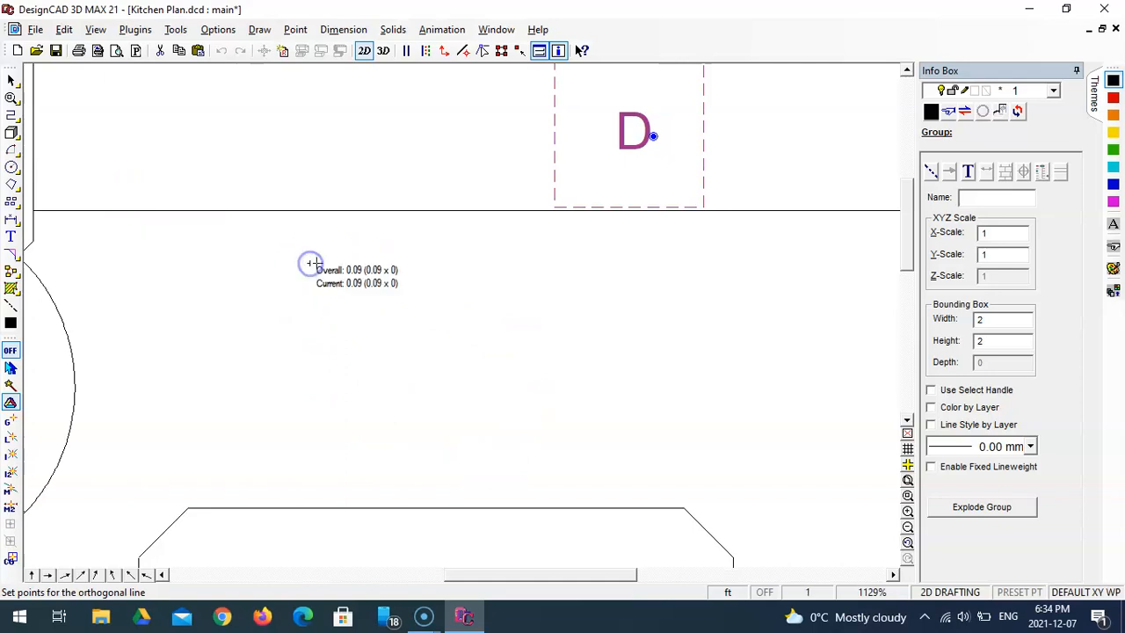
pyautogui.press('space')
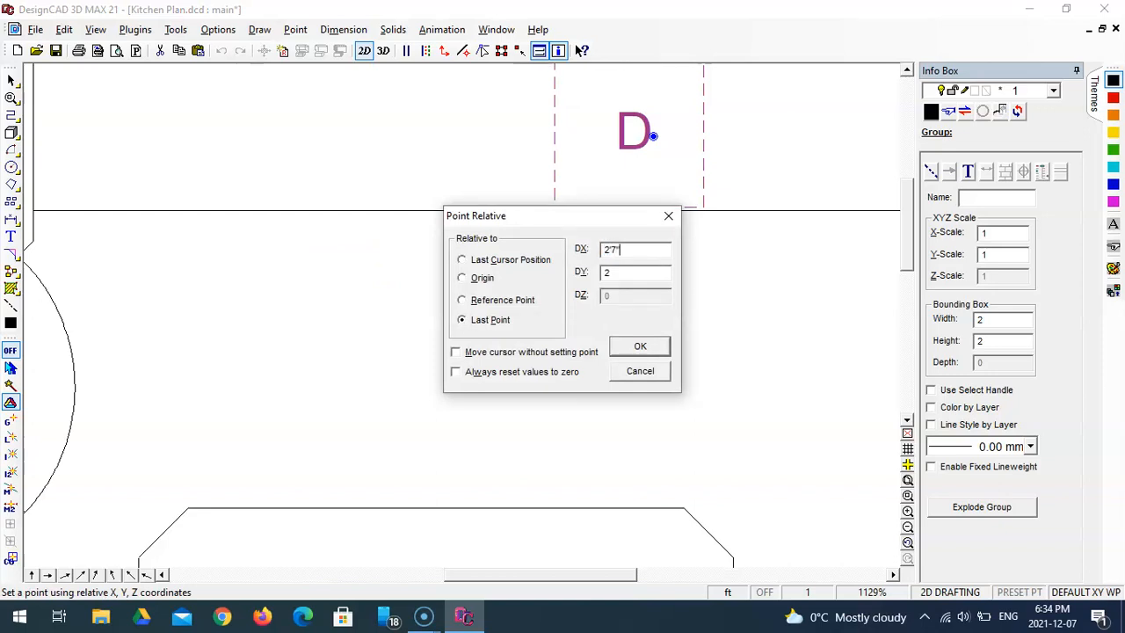
pyautogui.press('Return')
pyautogui.press('Return')
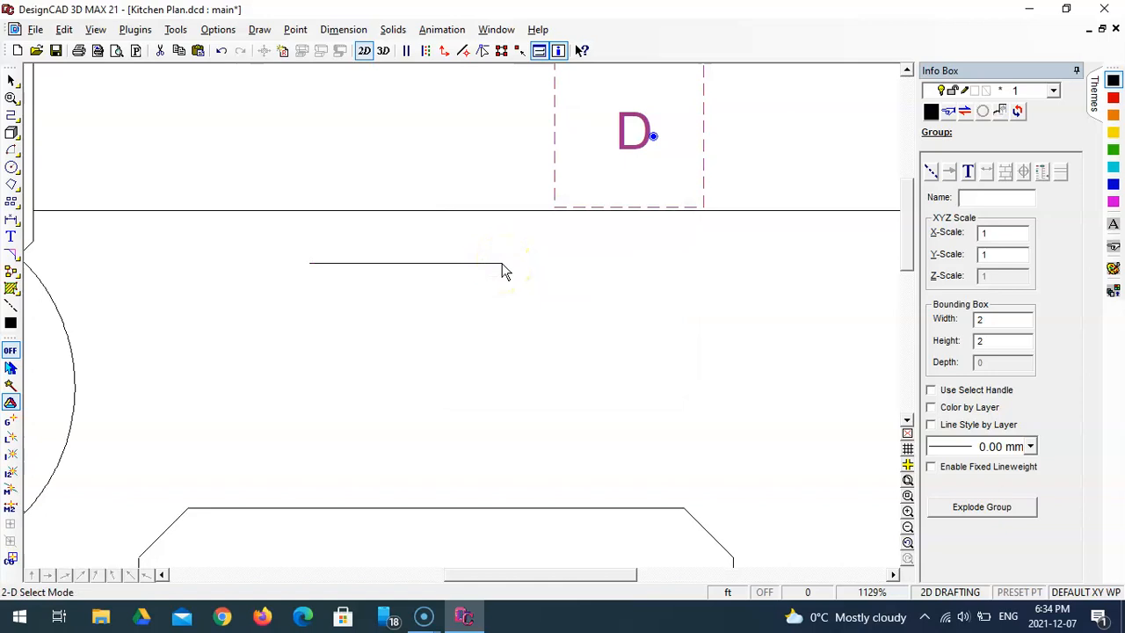
# Create a parallel copy of the 2'7" line at a distance of 1'9" below it
pyautogui.click(14, 114)
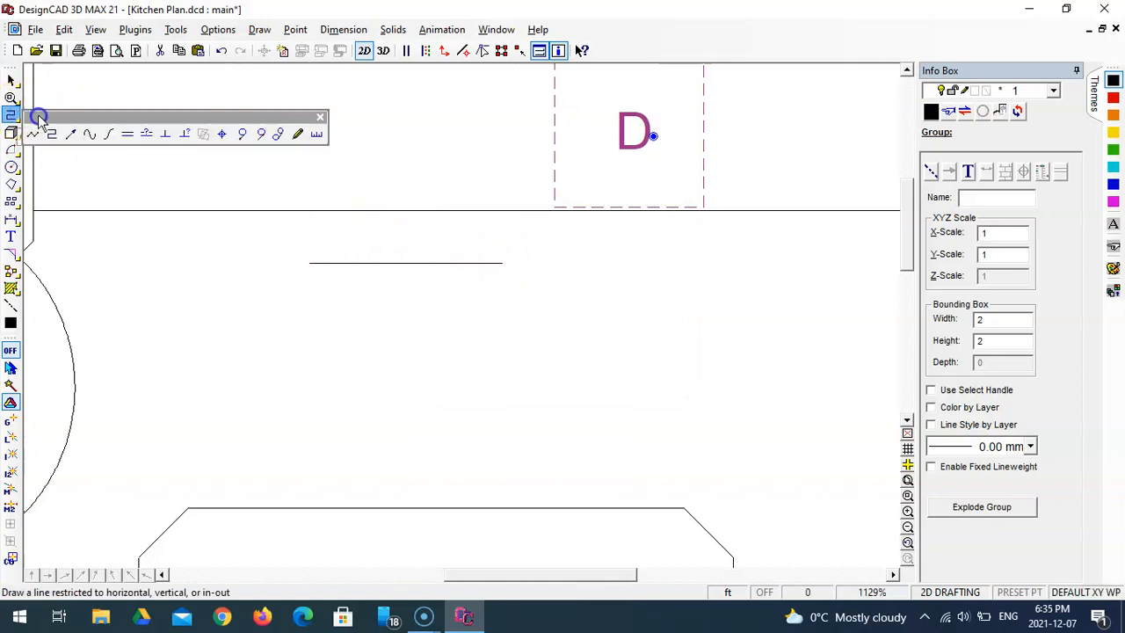
pyautogui.click(146, 134)
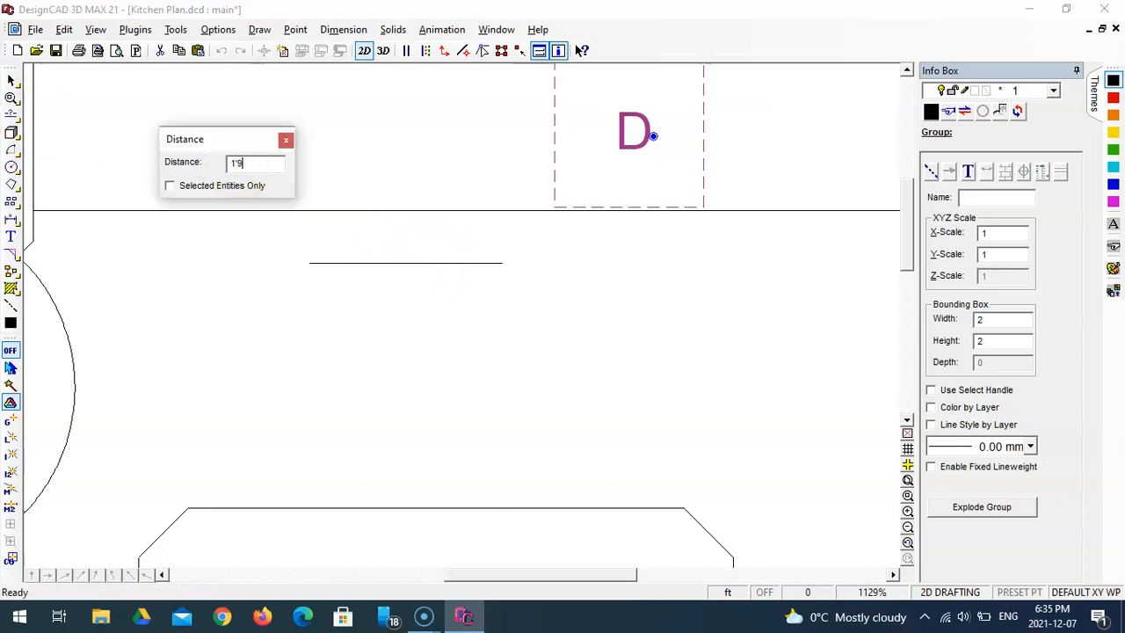
pyautogui.click(391, 260)
pyautogui.click(401, 303)
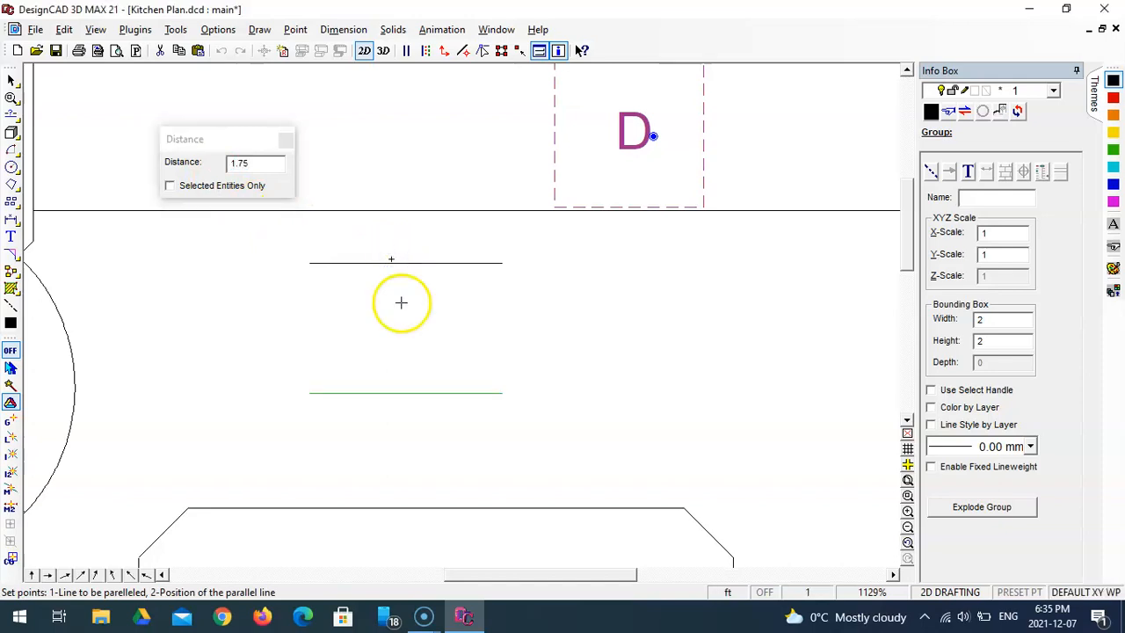
# Close both ends of the two parallel lines with vertical orthogonal lines to form a rectangle
pyautogui.moveTo(8, 115); pyautogui.dragTo(50, 131)
pyautogui.click(306, 299)
pyautogui.click(309, 262)
pyautogui.click(309, 394)
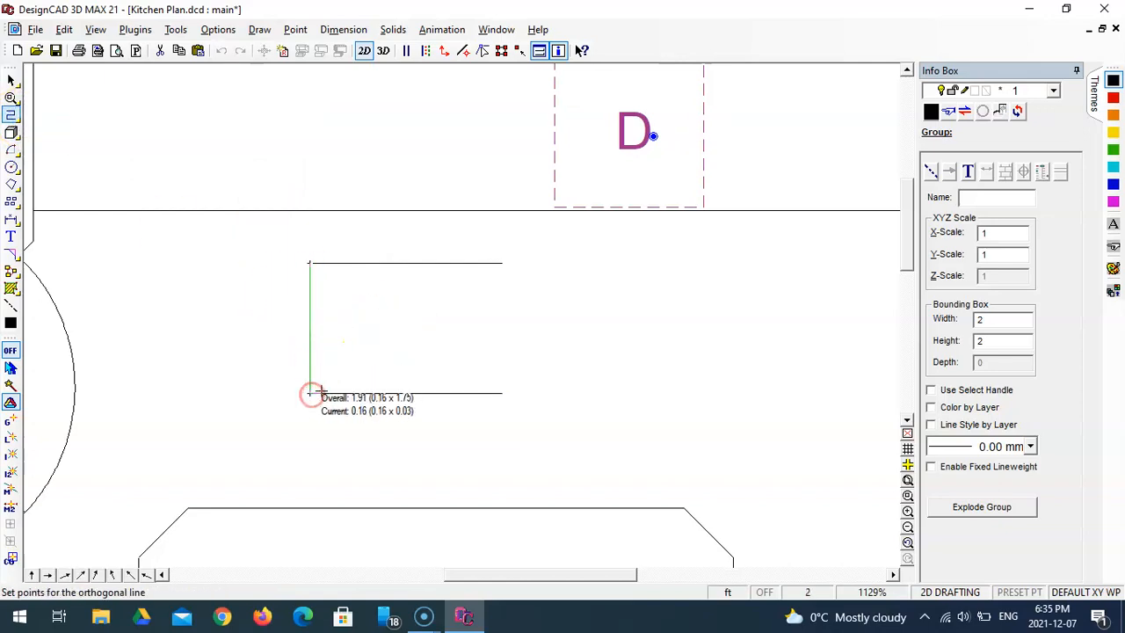
pyautogui.click(502, 262)
pyautogui.click(502, 394)
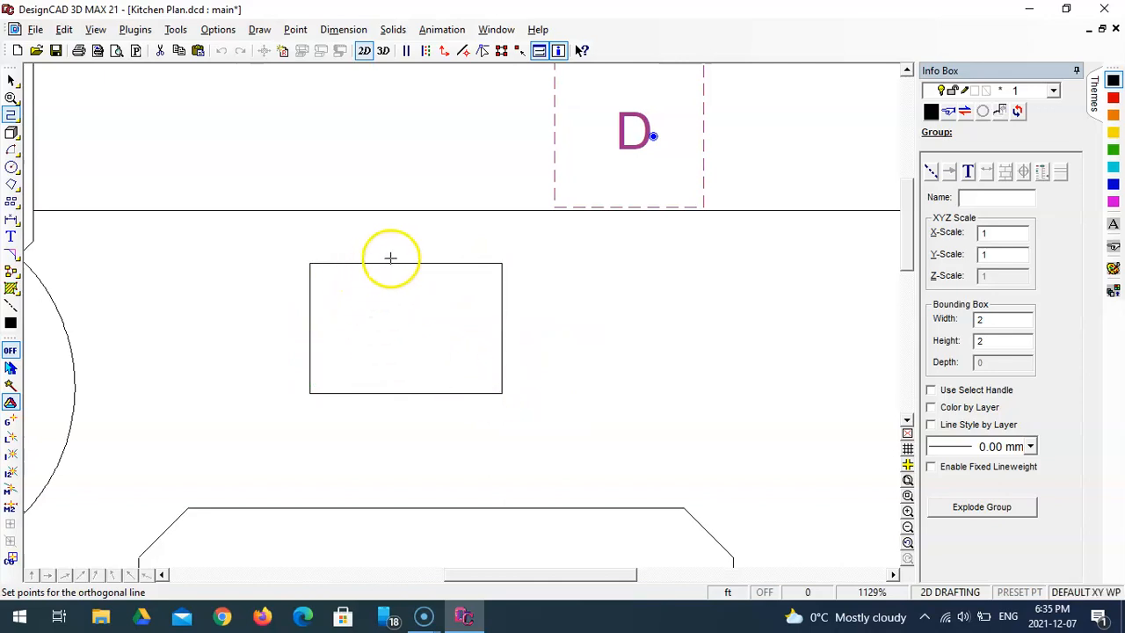
# Add a vertical line down the middle of the rectangle, parallel to its left edge at a distance of 2'7"/2
pyautogui.click(9, 116)
pyautogui.click(133, 131)
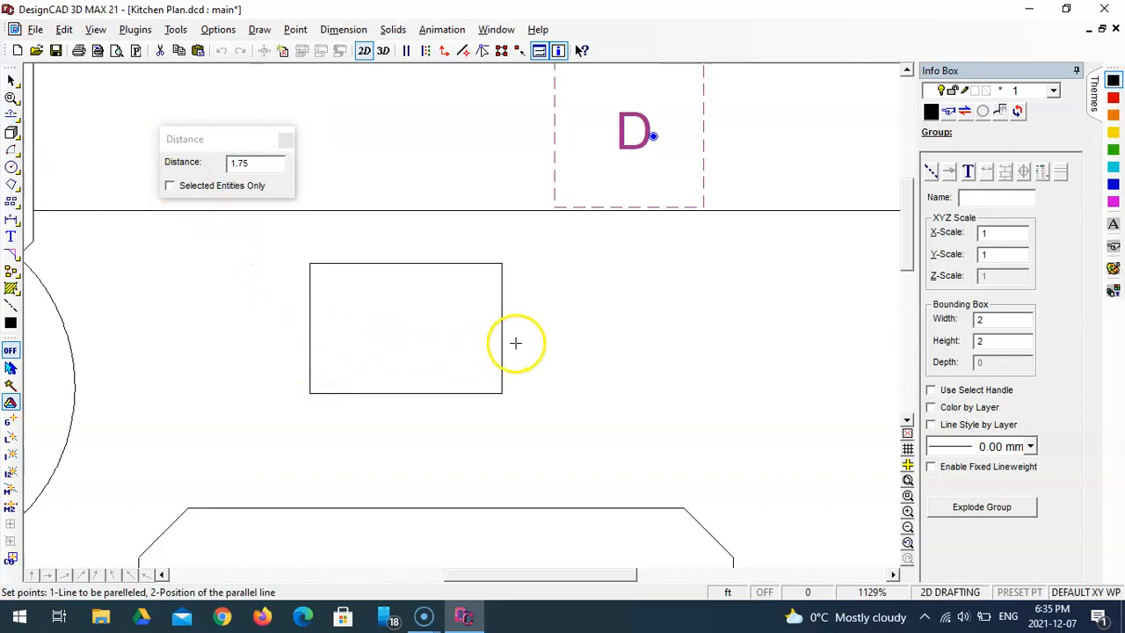
pyautogui.moveTo(234, 148); pyautogui.dragTo(201, 146)
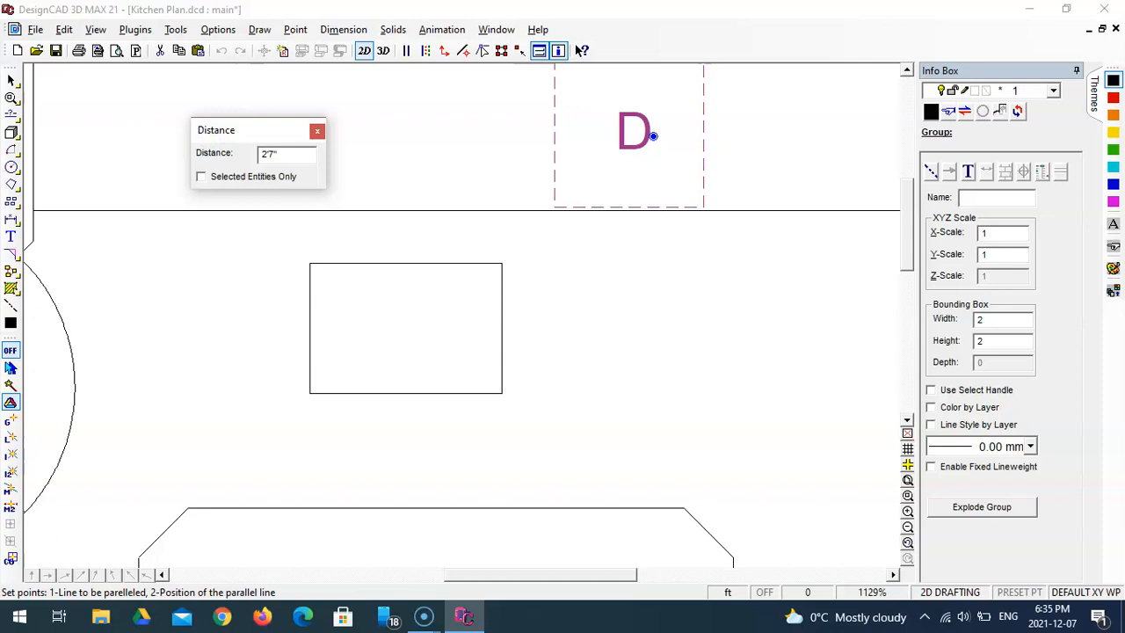
pyautogui.press('Return')
pyautogui.write('/2')
pyautogui.press('Return')
pyautogui.click(312, 332)
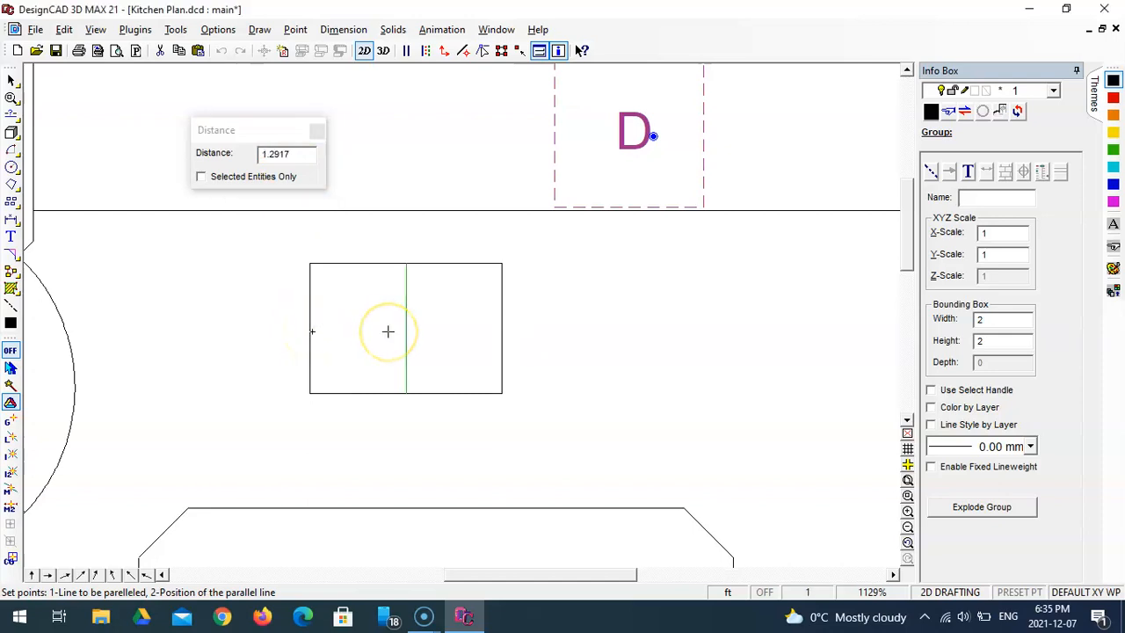
pyautogui.click(388, 331)
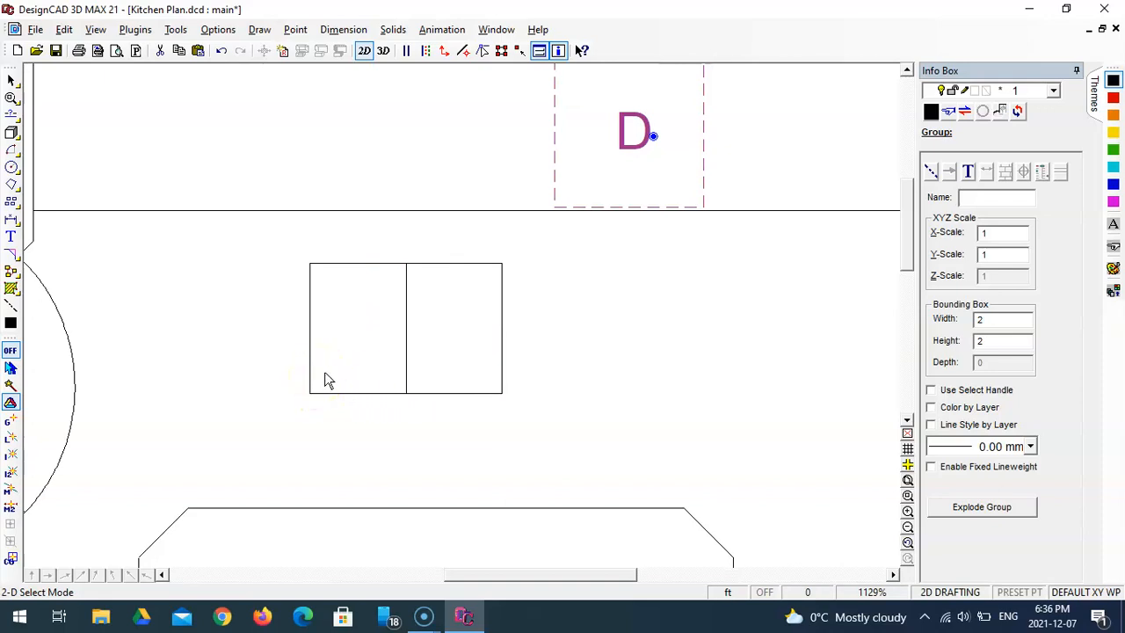
# Add parallel lines 1" inside all four edges of the rectangle
pyautogui.click(10, 115)
pyautogui.click(301, 156)
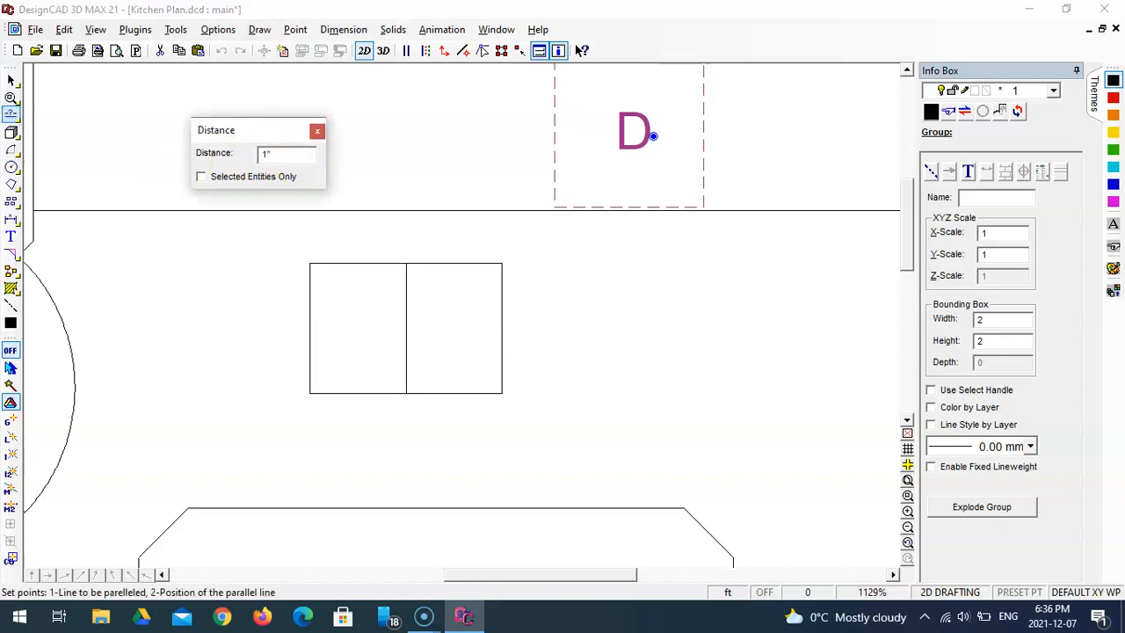
pyautogui.click(310, 333)
pyautogui.click(319, 334)
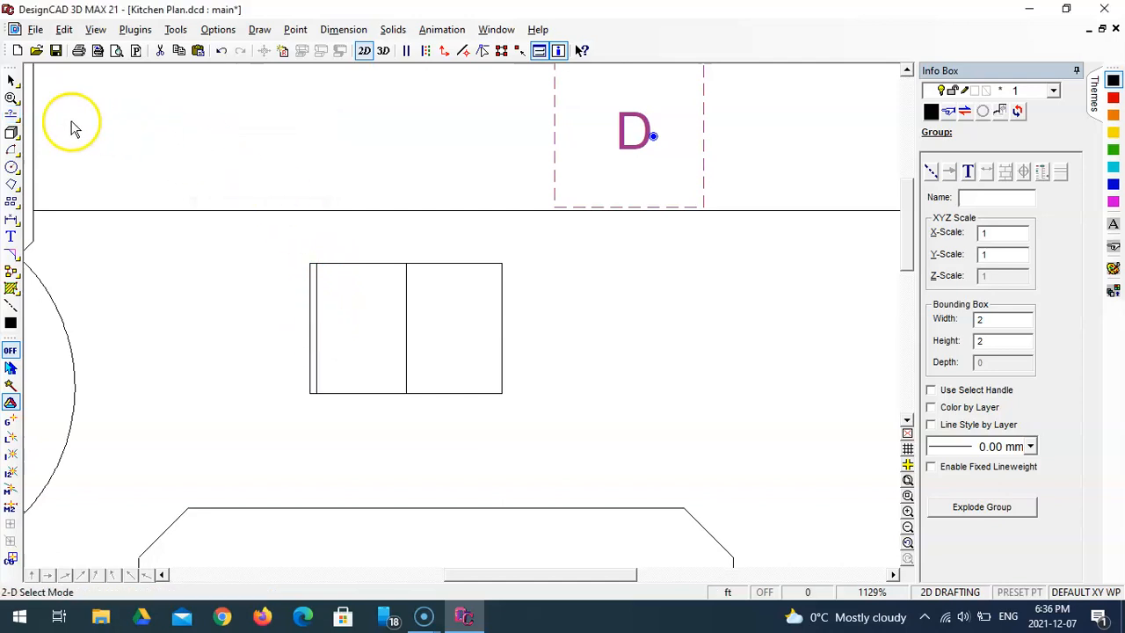
pyautogui.click(10, 115)
pyautogui.click(359, 264)
pyautogui.click(359, 273)
pyautogui.click(499, 326)
pyautogui.click(462, 329)
pyautogui.click(437, 393)
pyautogui.click(437, 379)
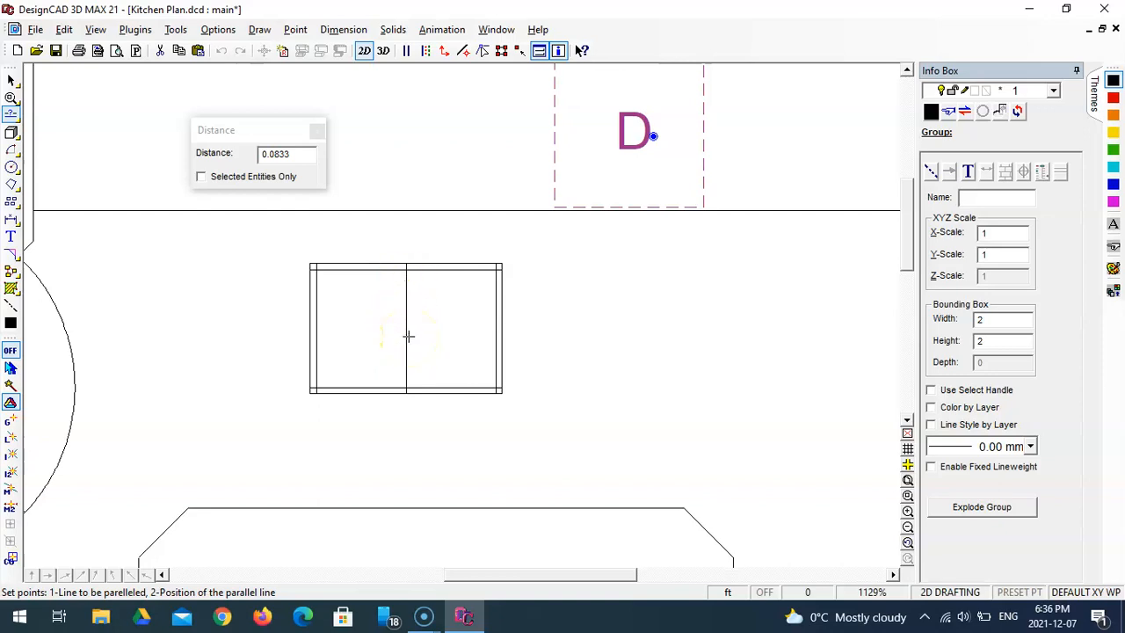
# Add parallel lines on both sides of the rectangle's vertical centre line at a distance of 0.0833/2
pyautogui.click(297, 153)
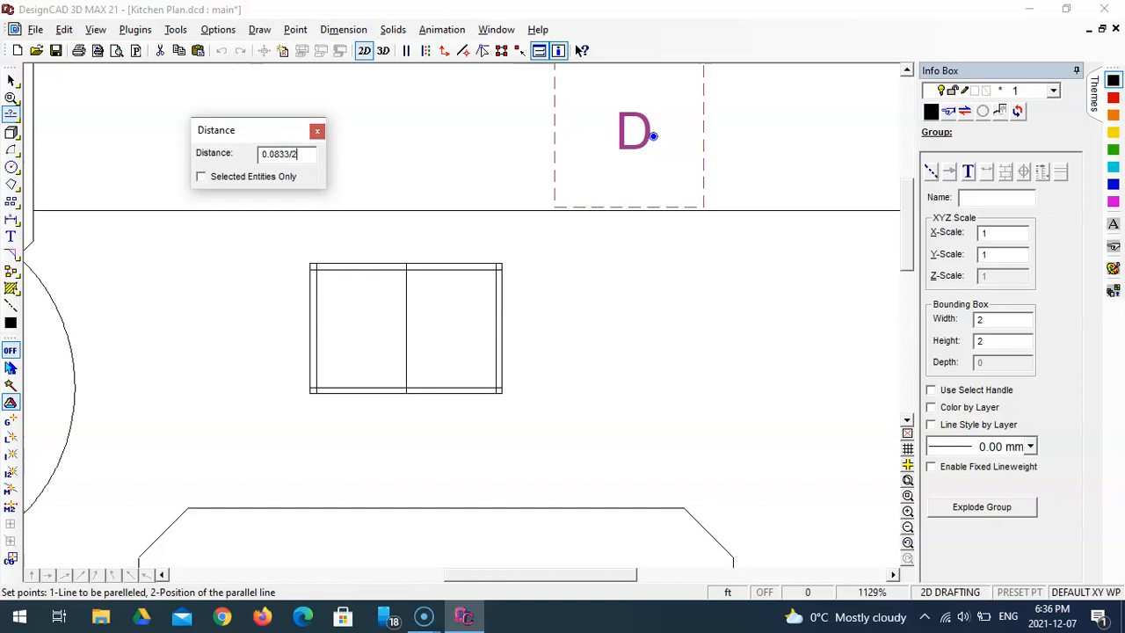
pyautogui.press('Return')
pyautogui.click(407, 335)
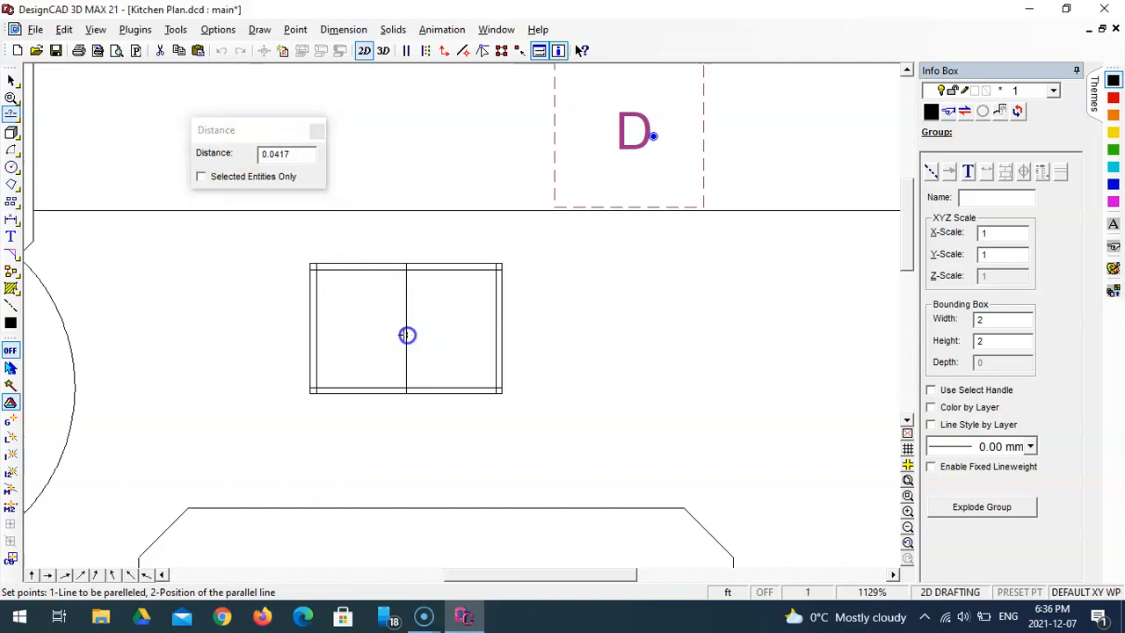
pyautogui.click(409, 342)
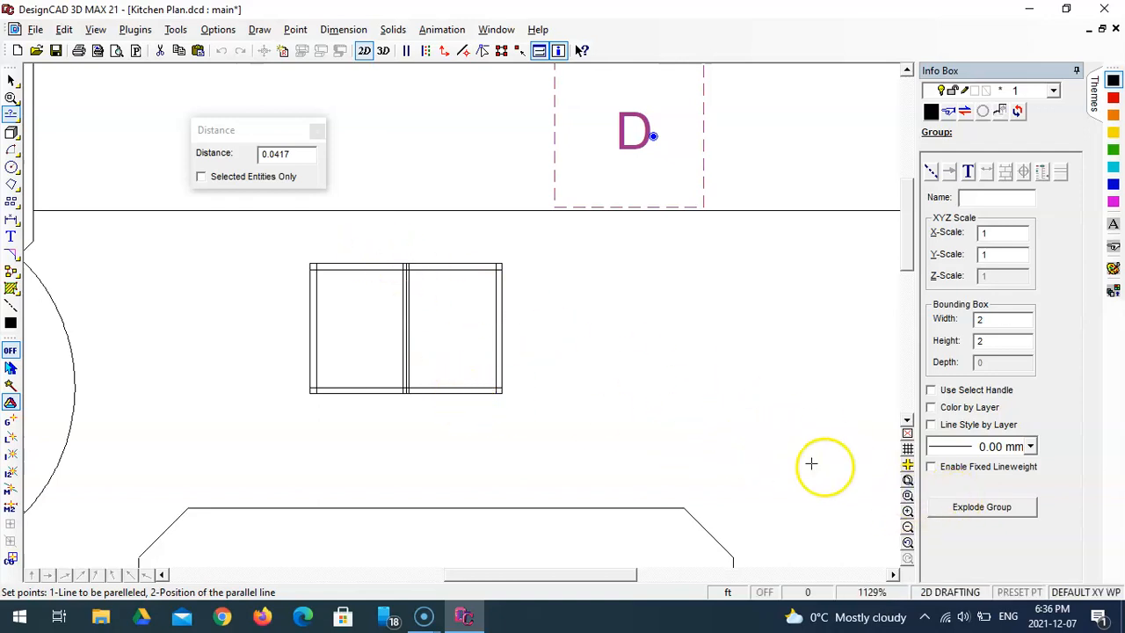
# Trim the overlapping ends of the inner offset lines at all four corners, using two-line Trim with the shorter end removed
pyautogui.click(908, 495)
pyautogui.click(290, 246)
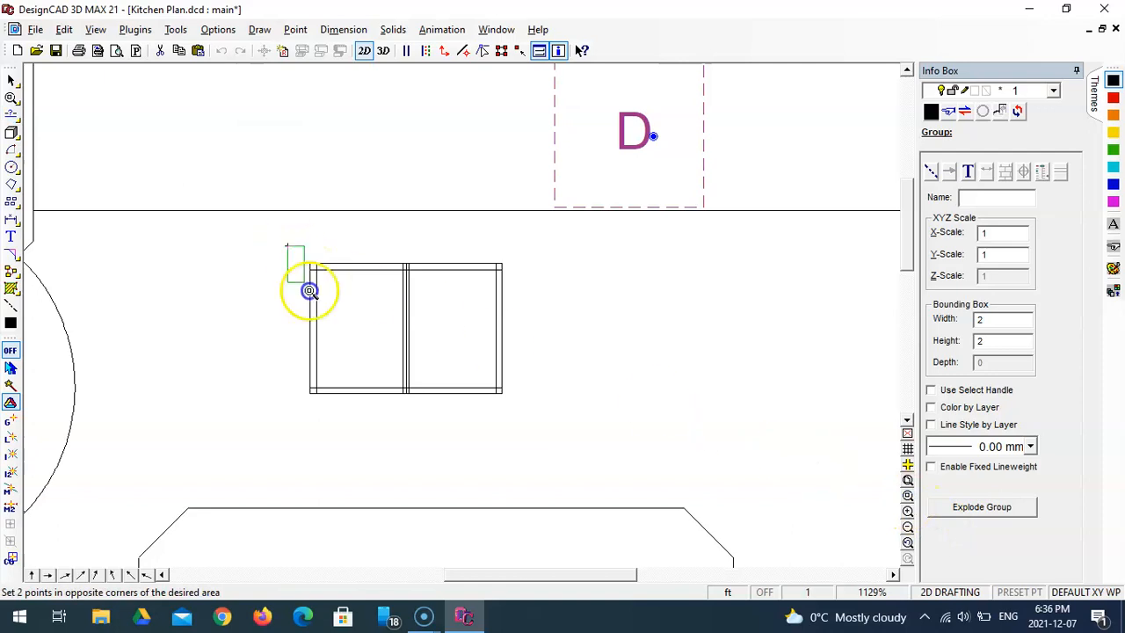
pyautogui.click(520, 427)
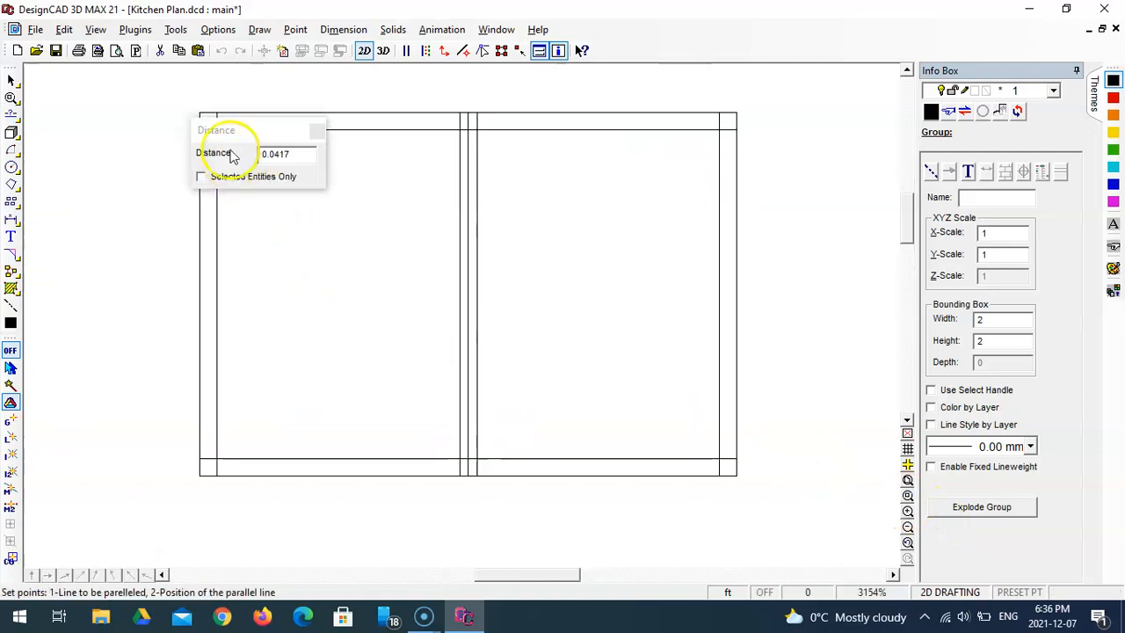
pyautogui.moveTo(244, 131); pyautogui.dragTo(92, 130)
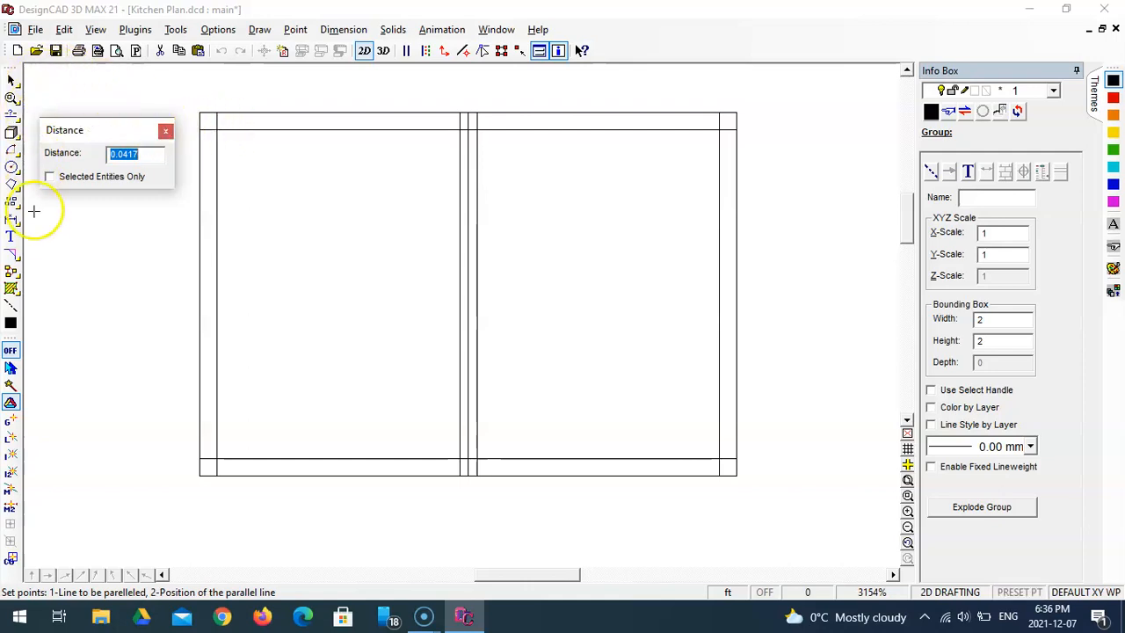
pyautogui.click(9, 257)
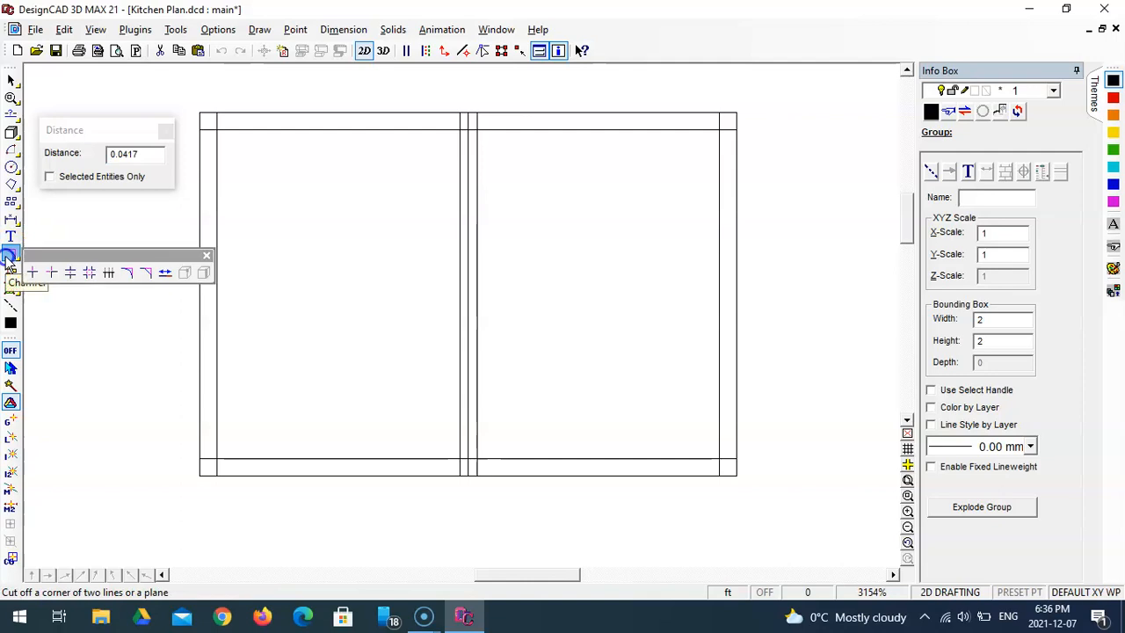
pyautogui.click(53, 274)
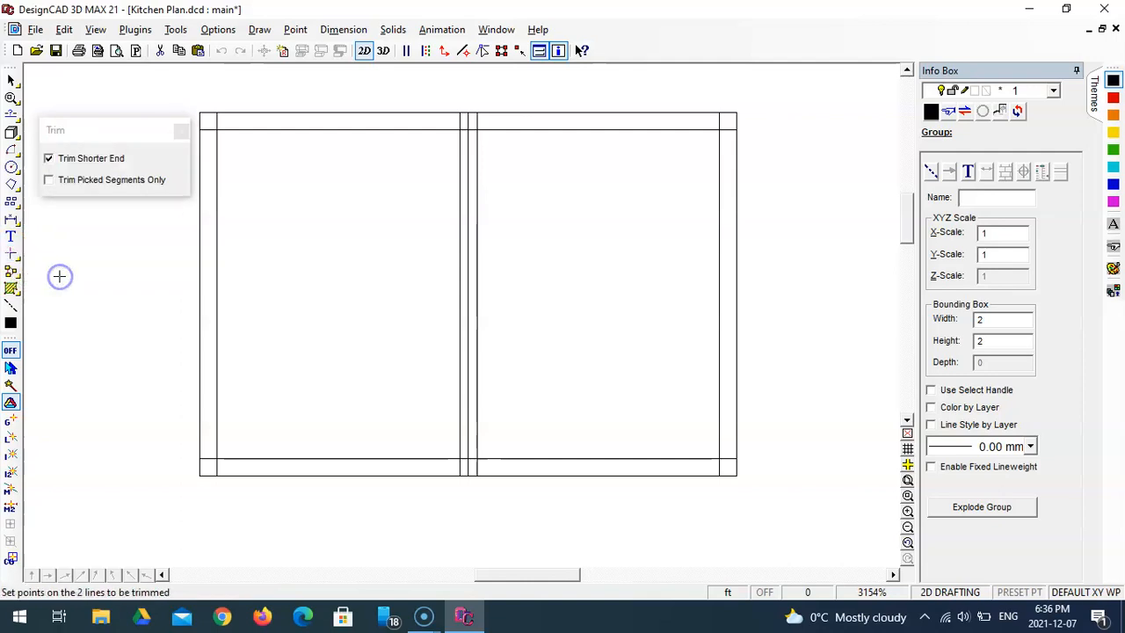
pyautogui.click(11, 254)
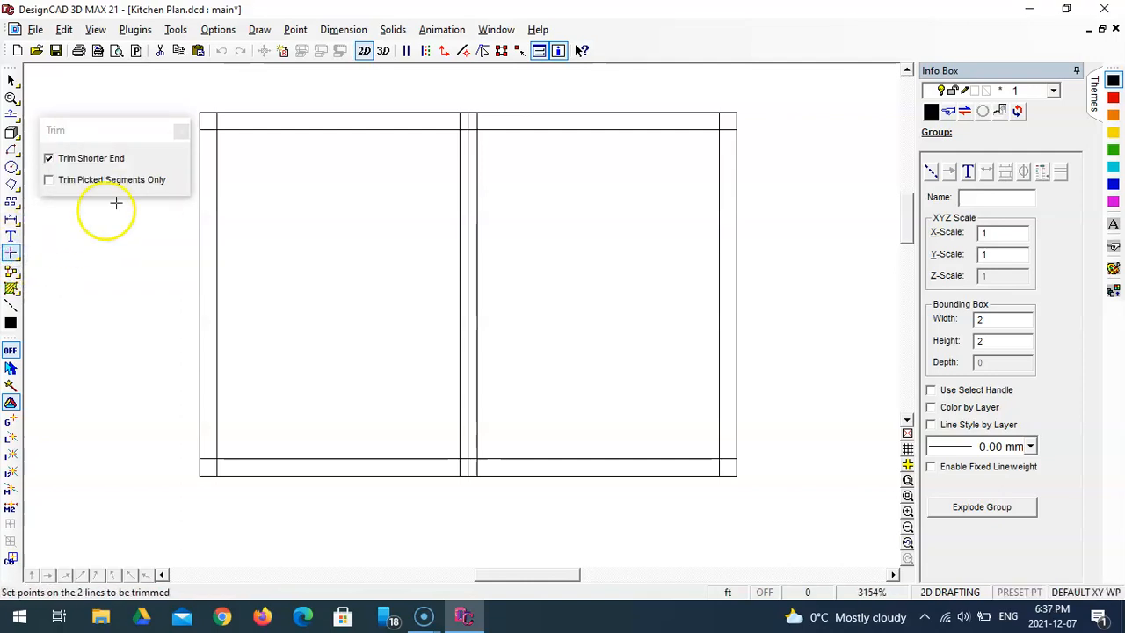
pyautogui.click(209, 132)
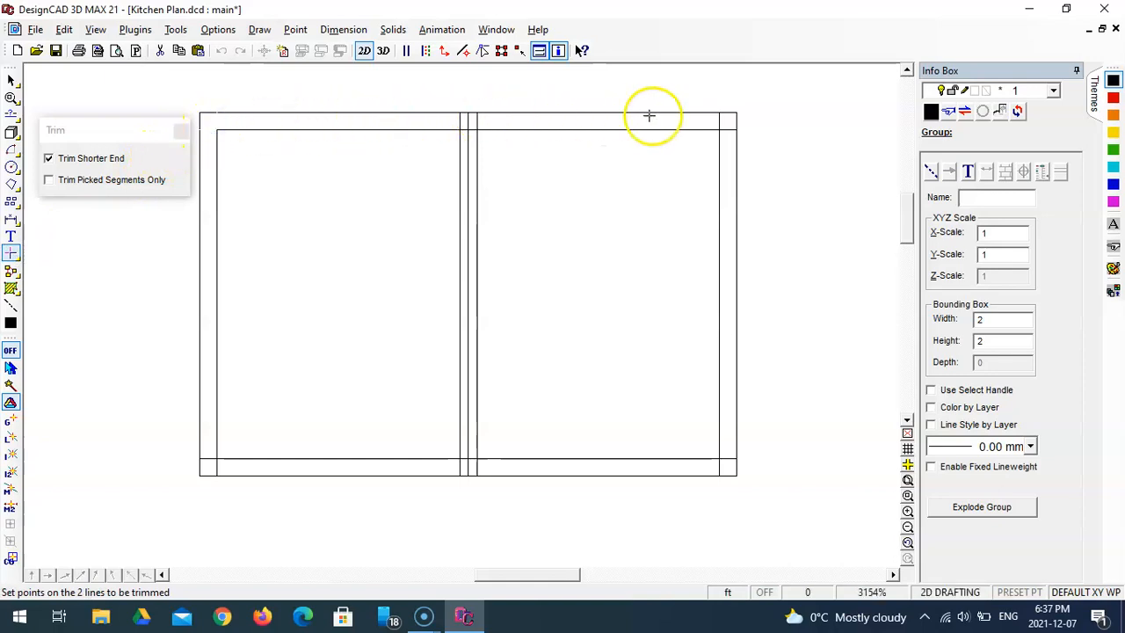
pyautogui.click(719, 121)
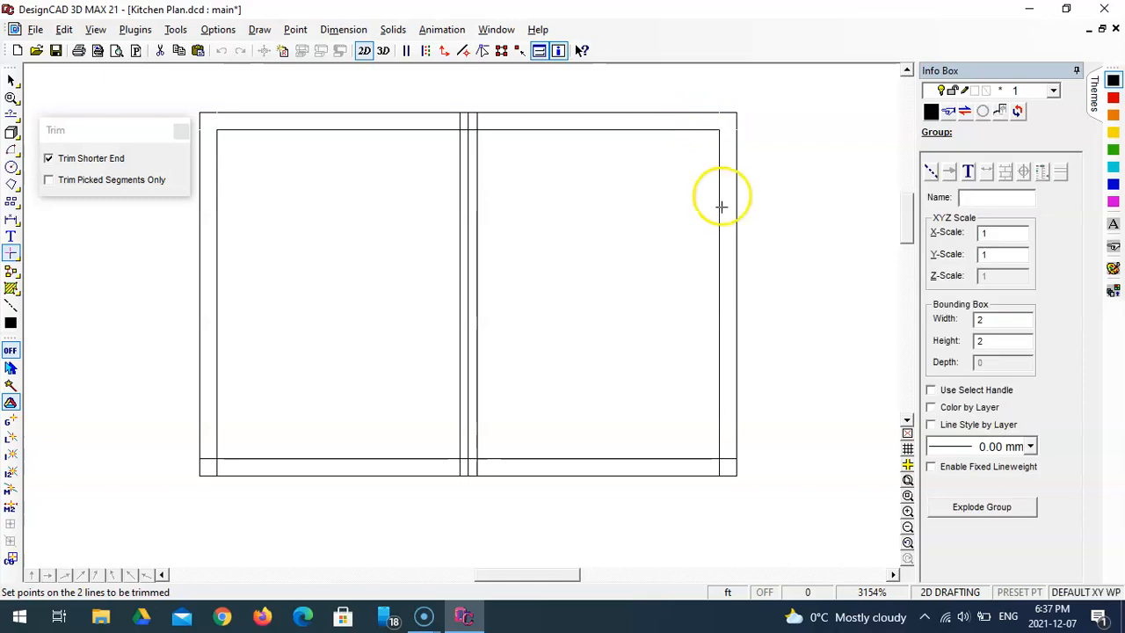
pyautogui.click(727, 452)
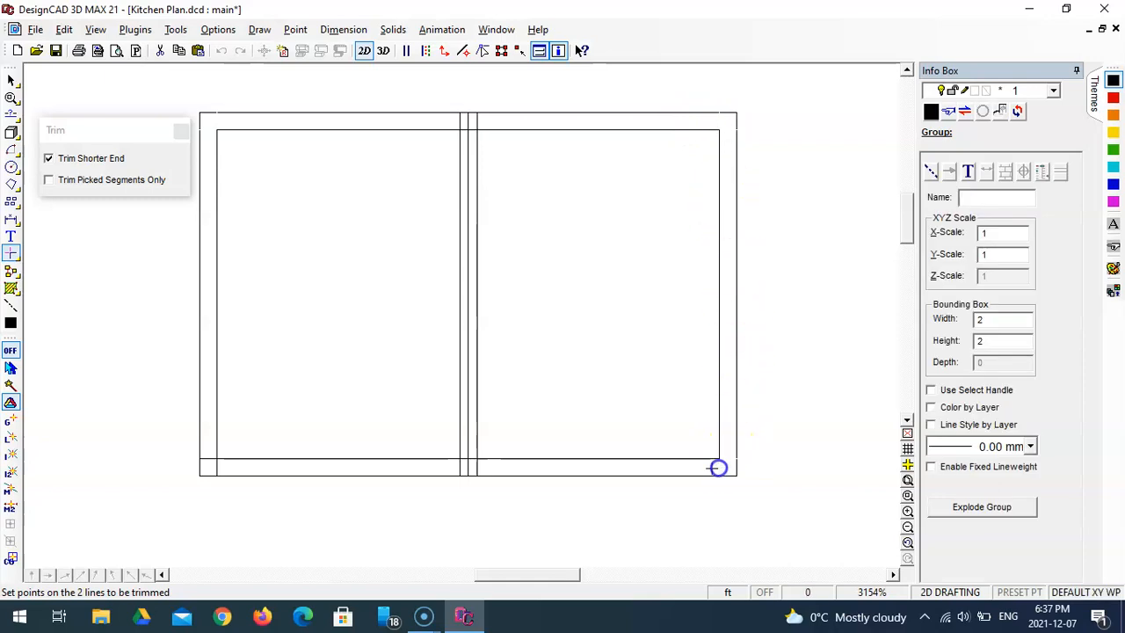
pyautogui.click(211, 465)
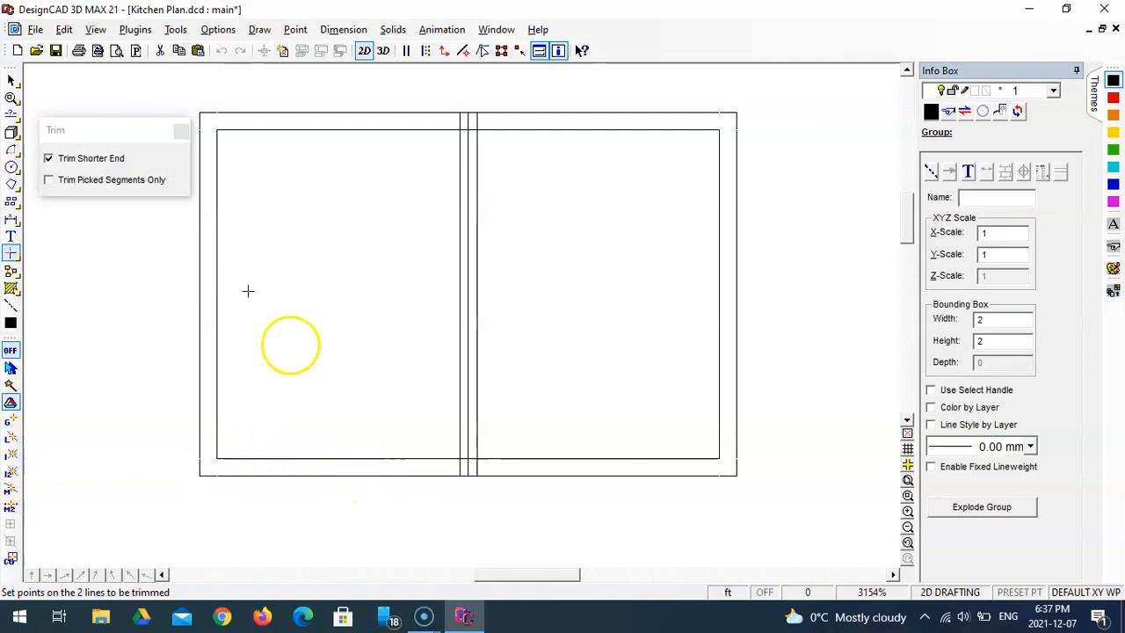
# Delete the vertical centre line and section-trim the inner horizontal lines between the two divider lines, using Trim Inside Section
pyautogui.click(10, 80)
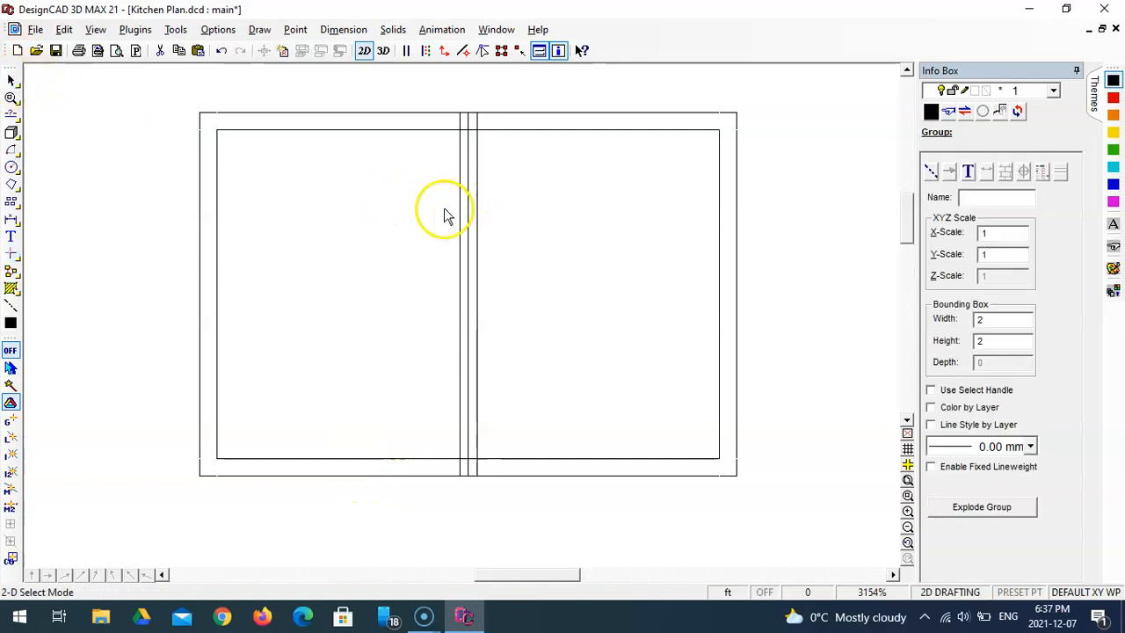
pyautogui.click(470, 218)
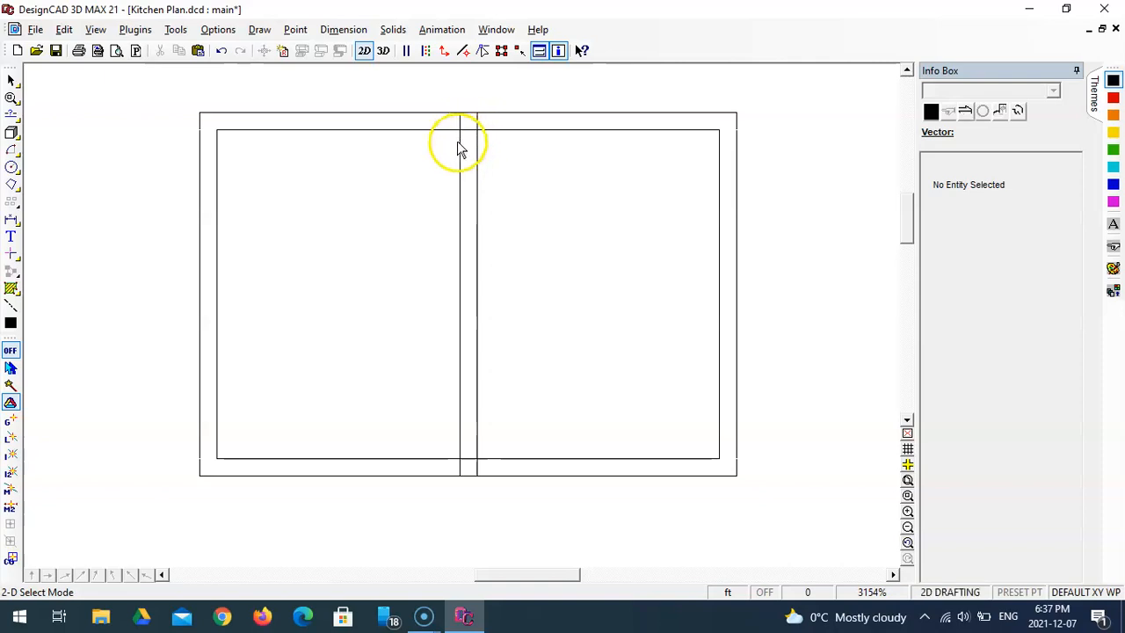
pyautogui.press('t')
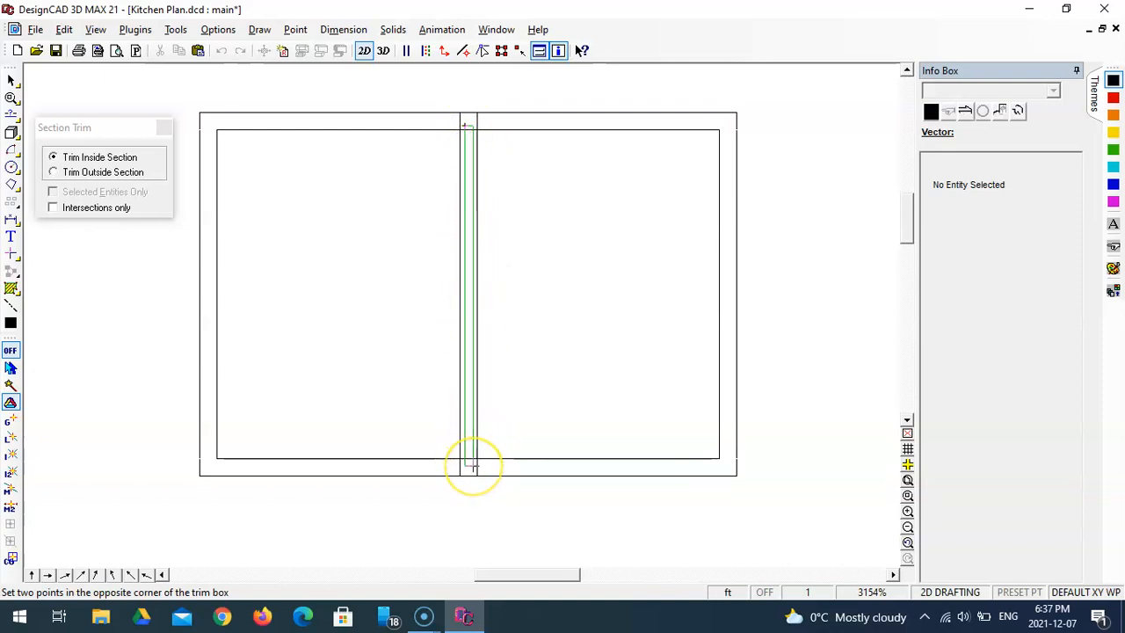
pyautogui.click(474, 467)
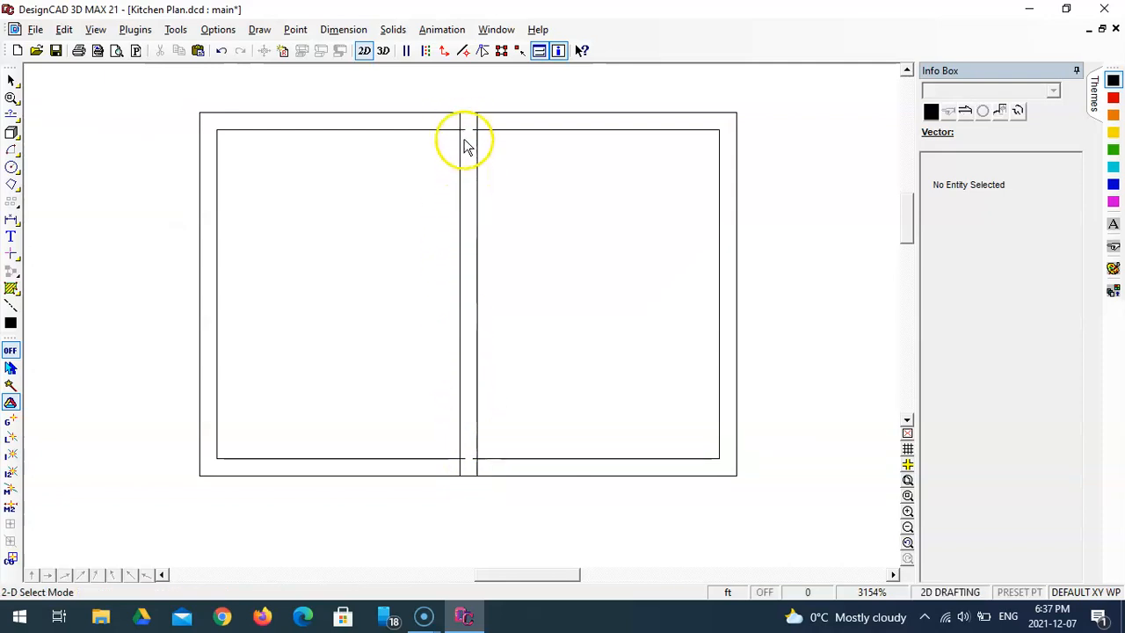
# Trim the divider lines against the inner horizontal lines, closing the corners of both compartments with the shorter ends removed
pyautogui.click(10, 253)
pyautogui.click(50, 275)
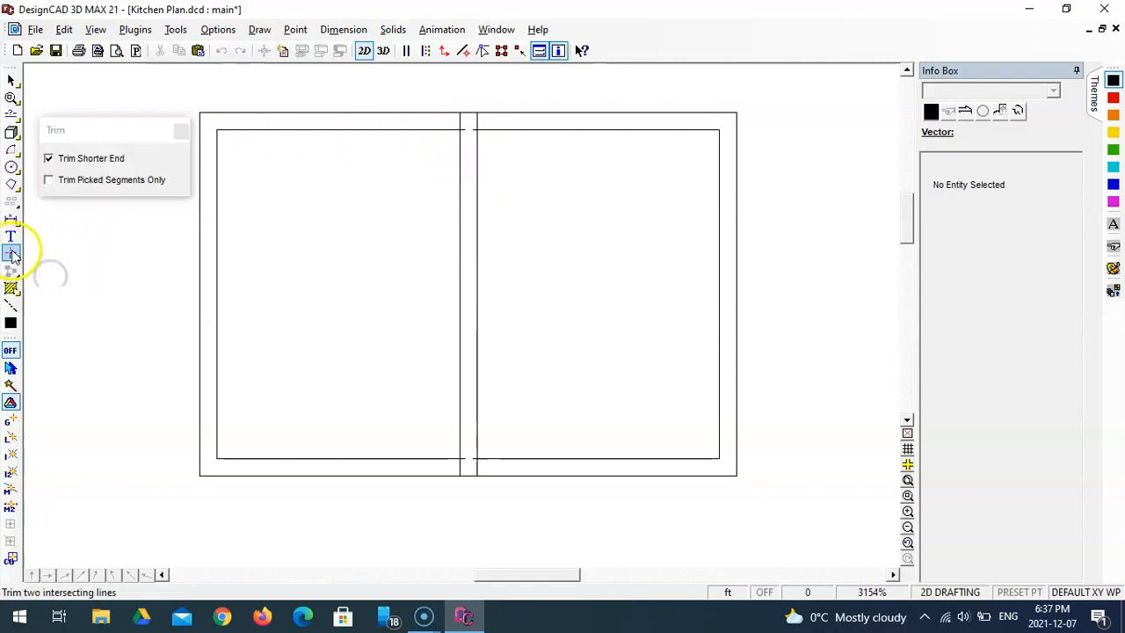
pyautogui.click(459, 122)
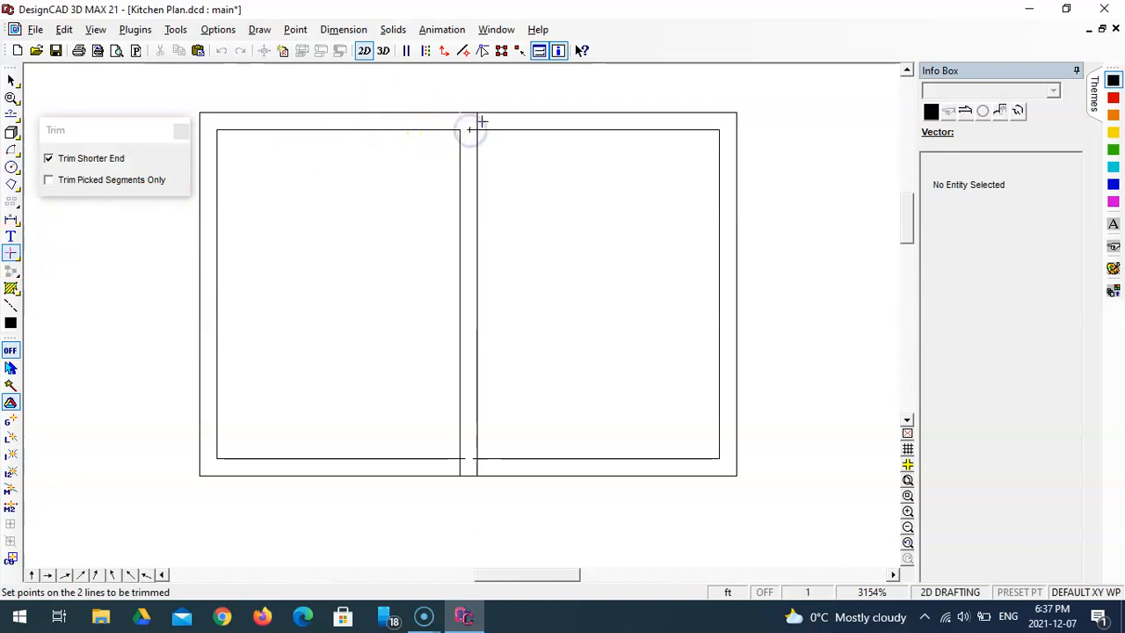
pyautogui.click(459, 467)
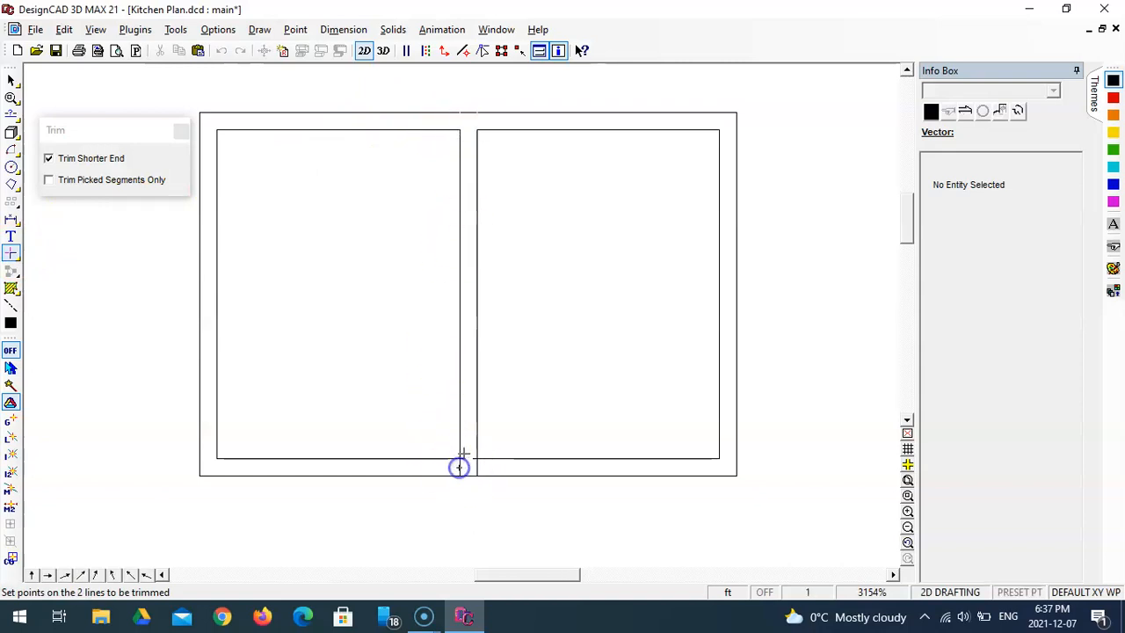
pyautogui.click(459, 467)
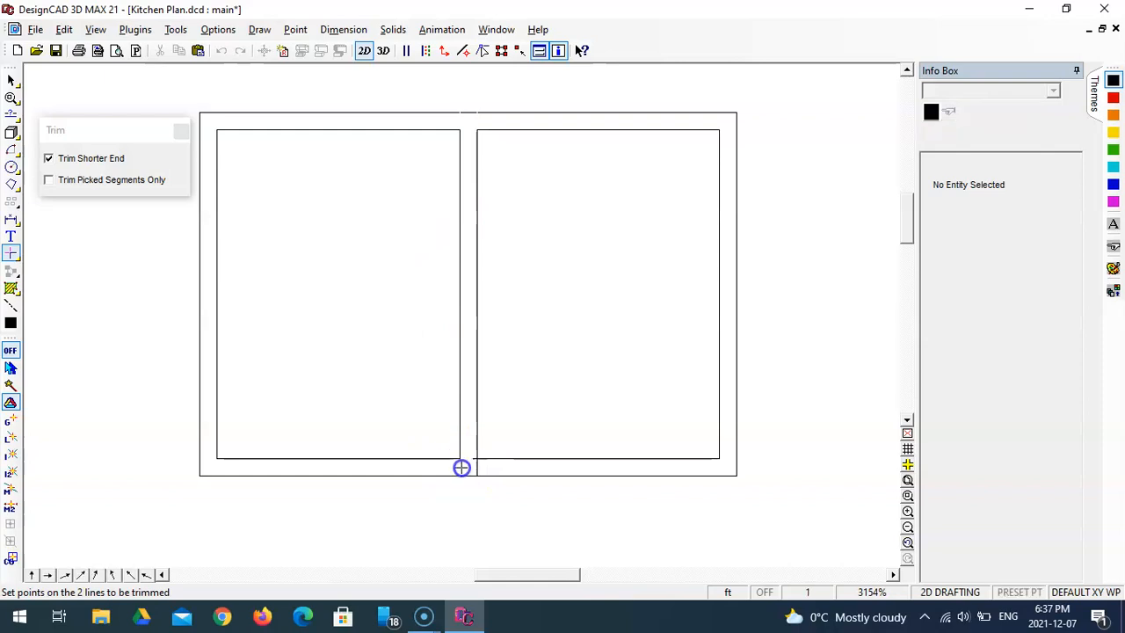
pyautogui.click(478, 469)
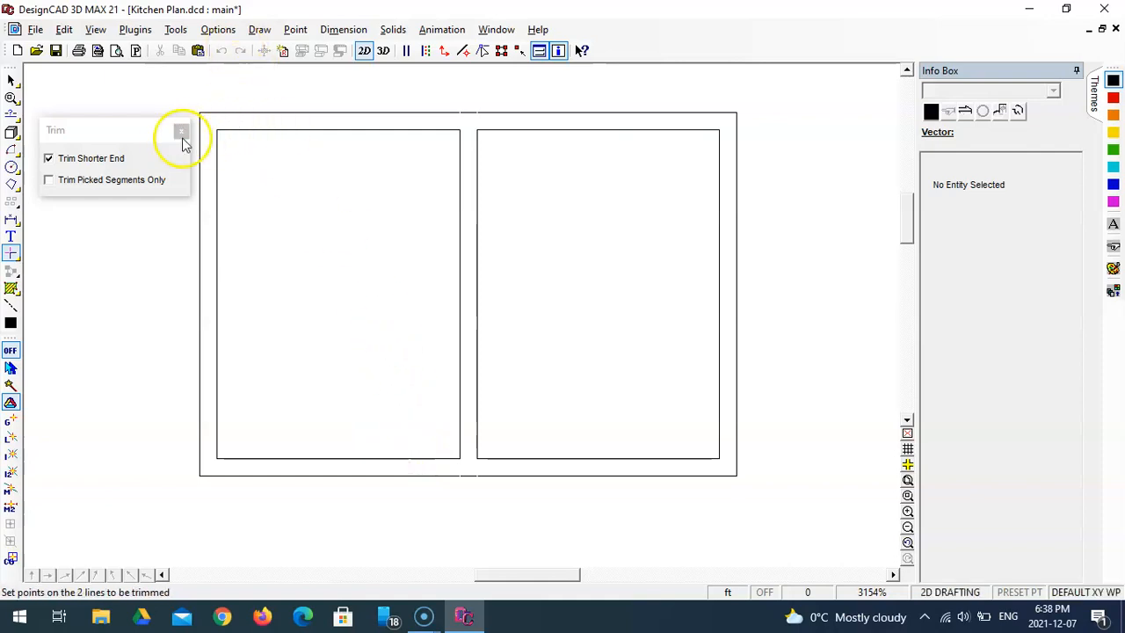
pyautogui.moveTo(135, 134); pyautogui.dragTo(119, 101)
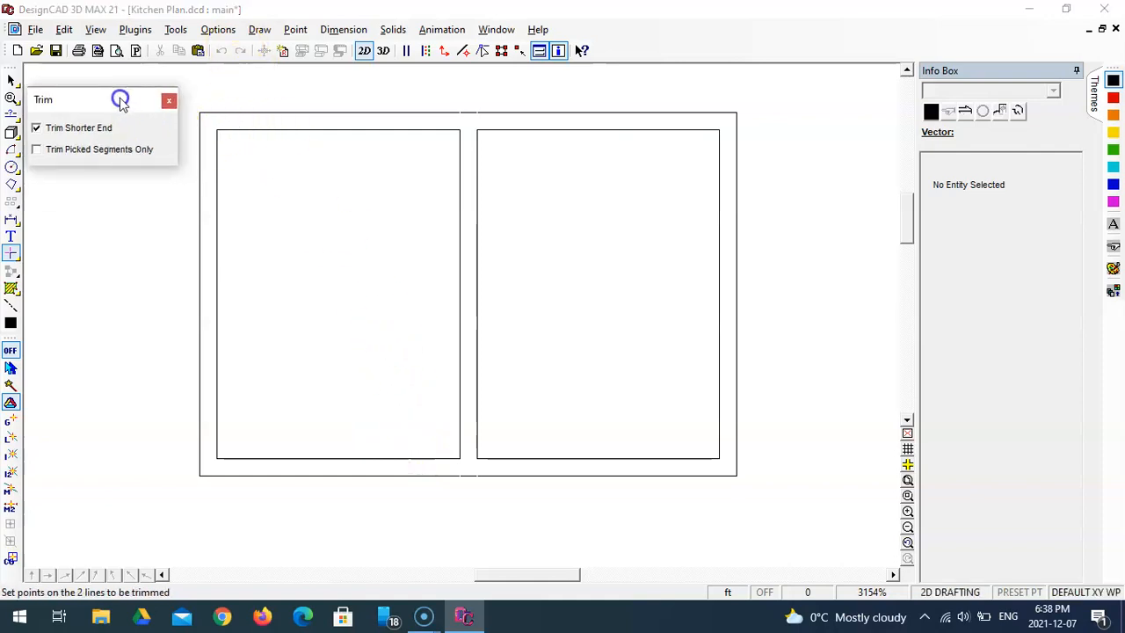
# Start the Chamfer command with Distance 1 and Distance 2 both set to 0.0833
pyautogui.click(11, 254)
pyautogui.click(146, 273)
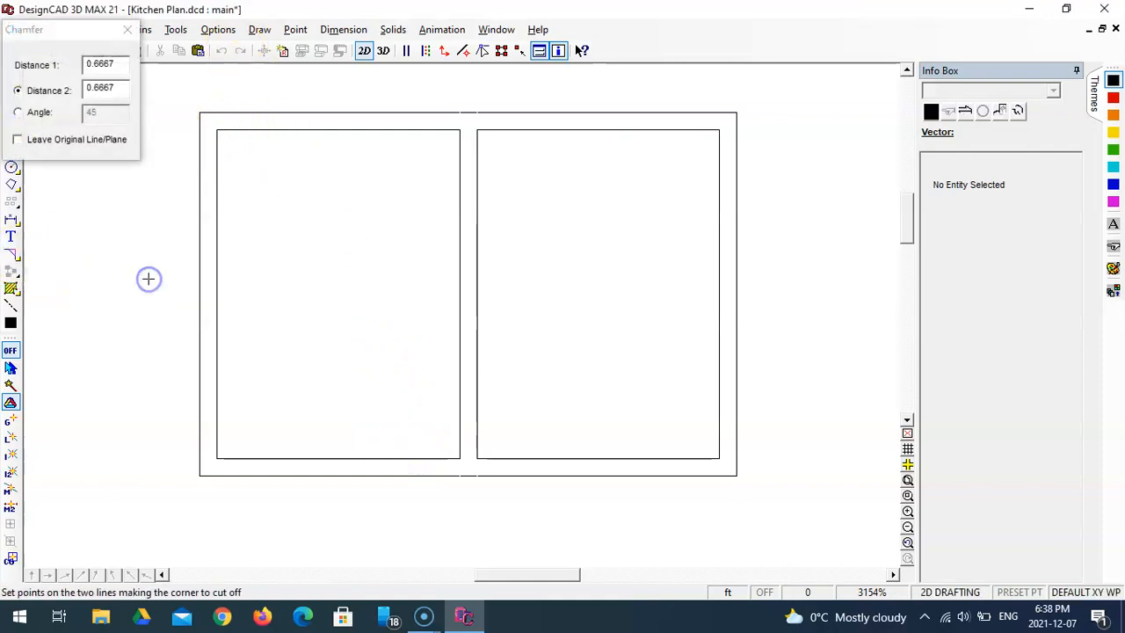
pyautogui.click(118, 64)
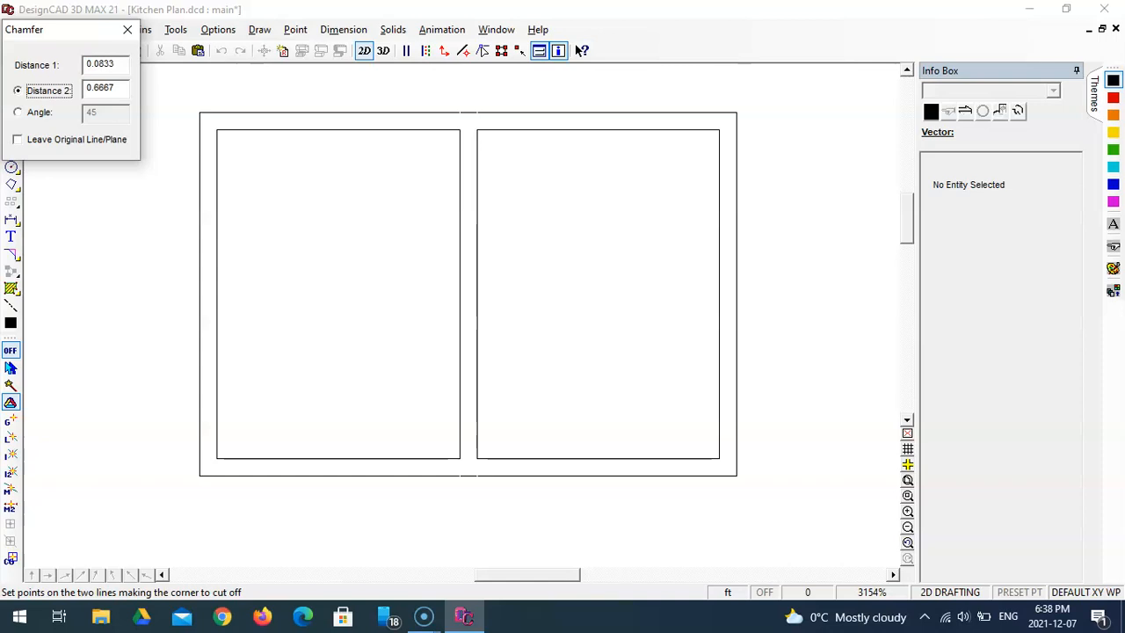
pyautogui.click(120, 87)
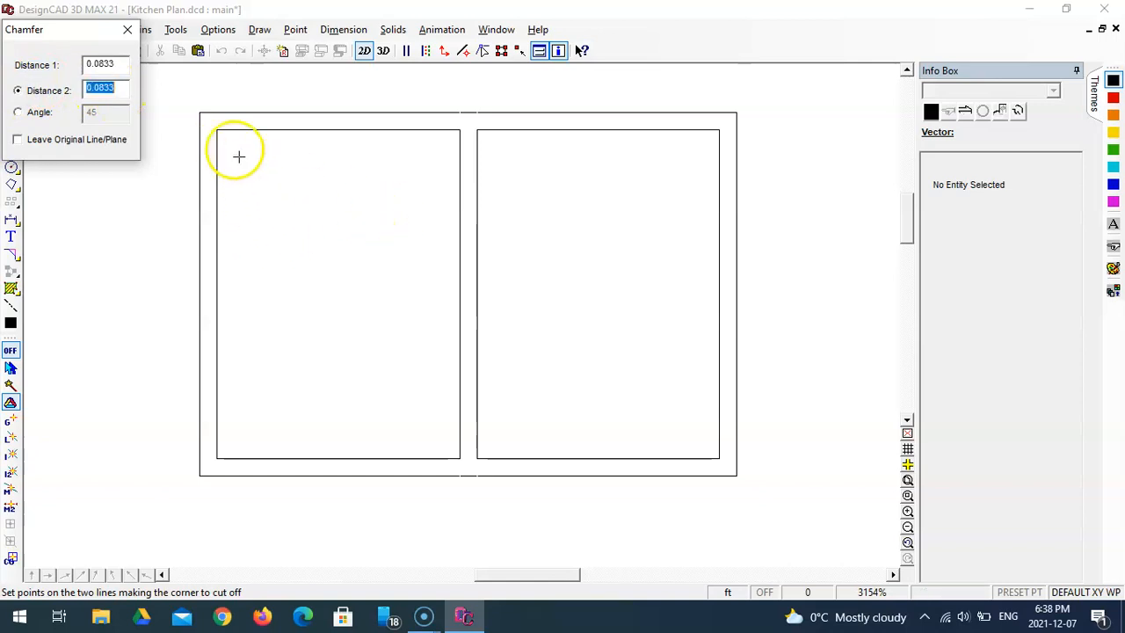
# Try the 0.0833 chamfer on the upper-left corners of the outer rectangle and the left compartment
pyautogui.click(213, 112)
pyautogui.click(201, 132)
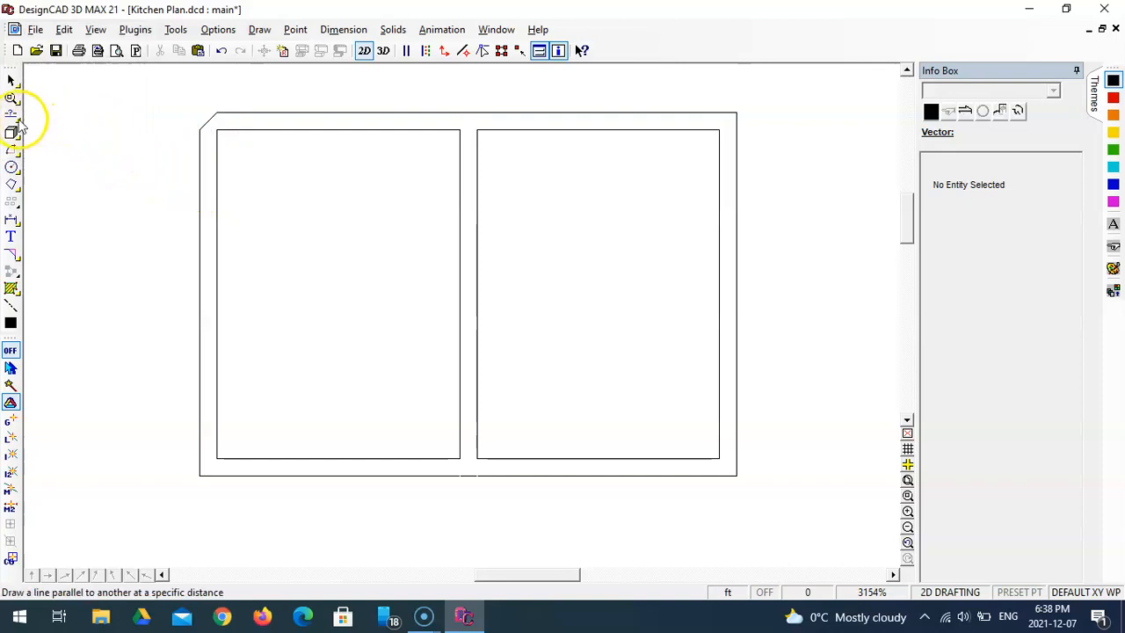
pyautogui.click(11, 255)
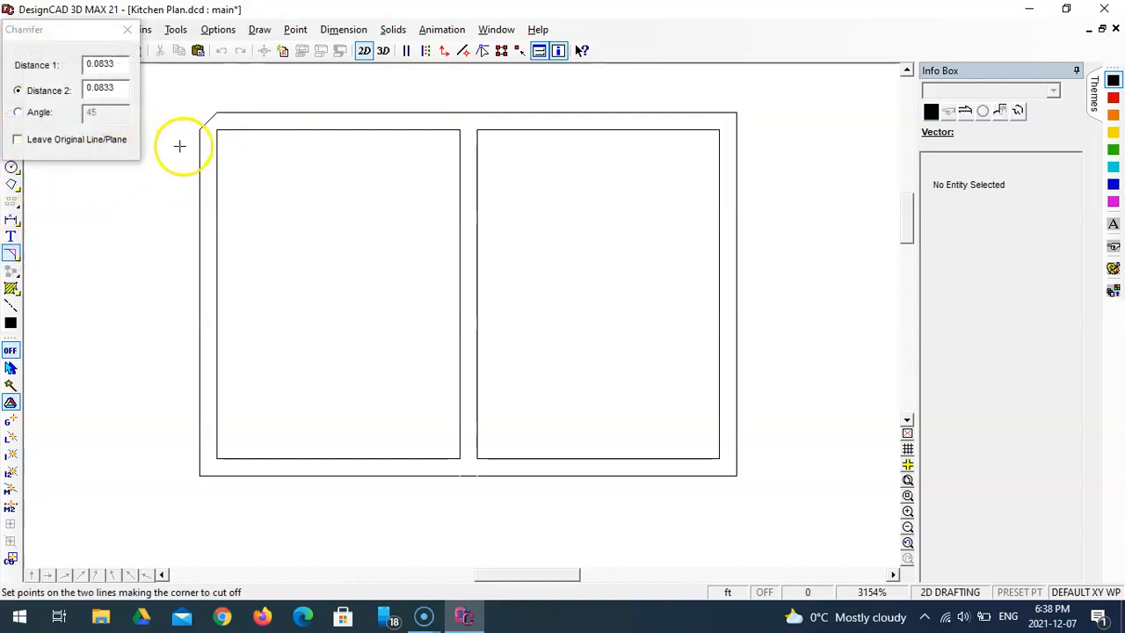
pyautogui.click(220, 143)
pyautogui.click(236, 133)
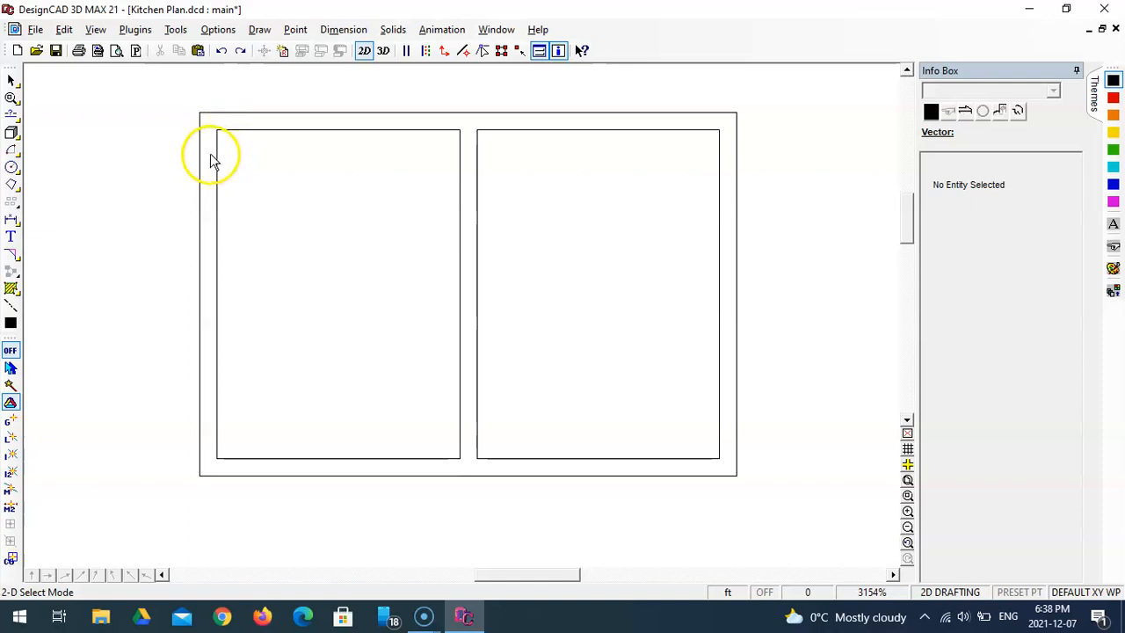
# Chamfer all four corners of both inner compartments at 0.0833 by 0.0833
pyautogui.click(11, 255)
pyautogui.click(218, 138)
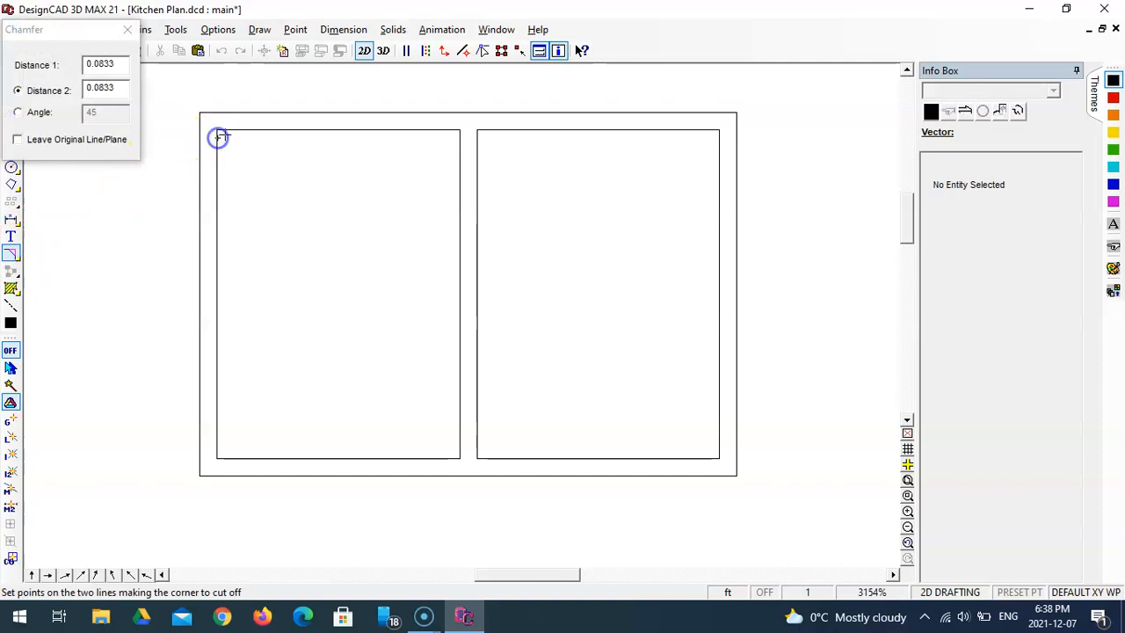
pyautogui.click(234, 132)
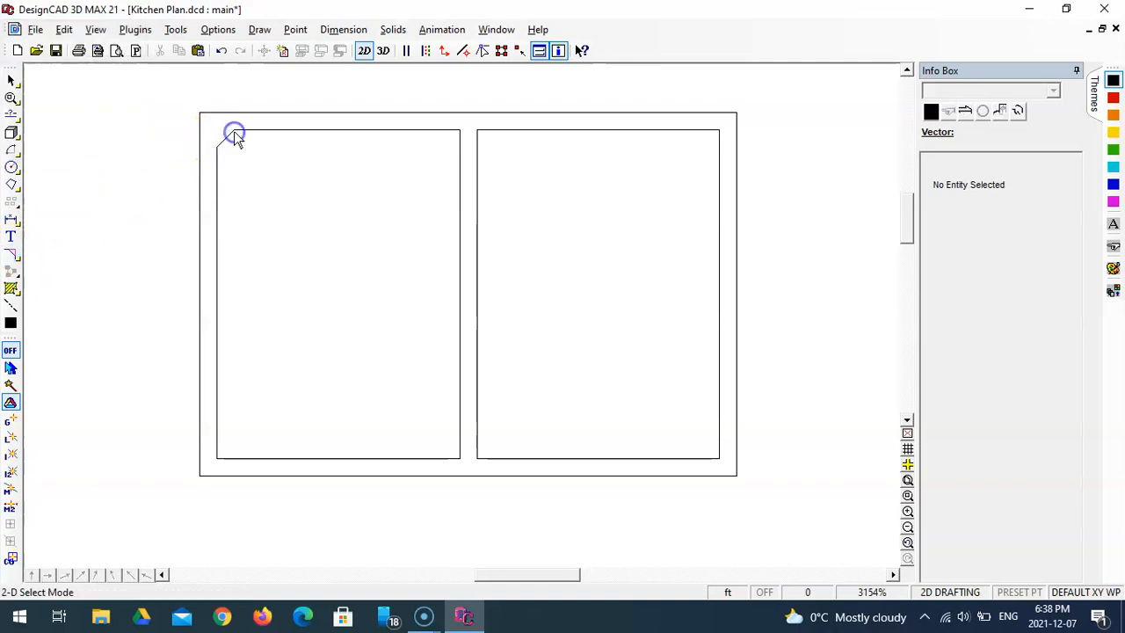
pyautogui.click(13, 256)
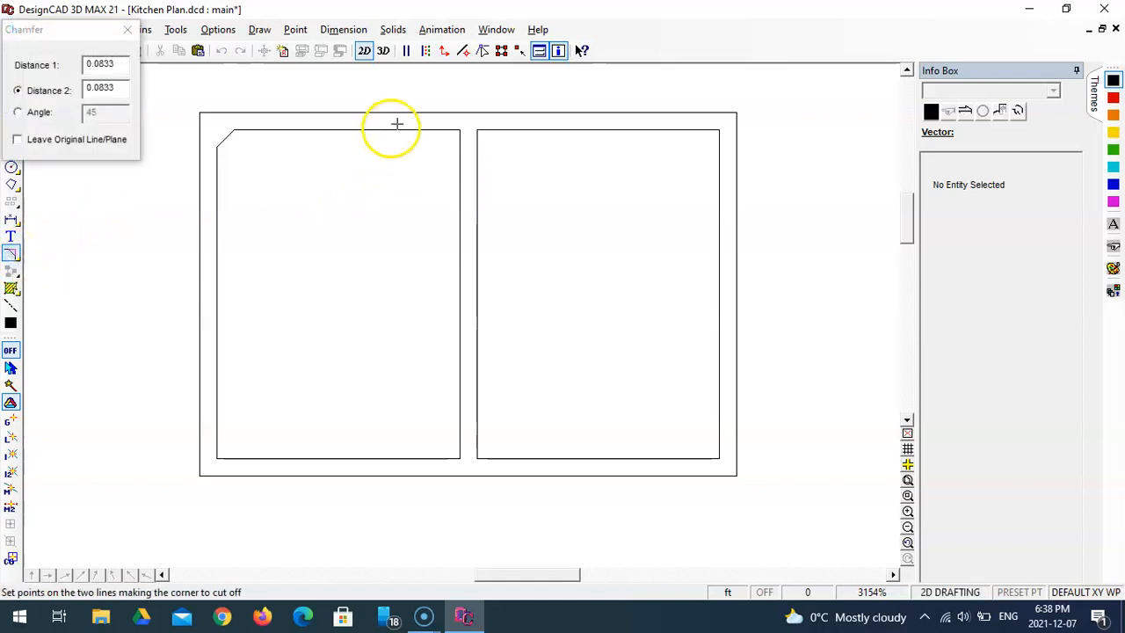
pyautogui.click(440, 130)
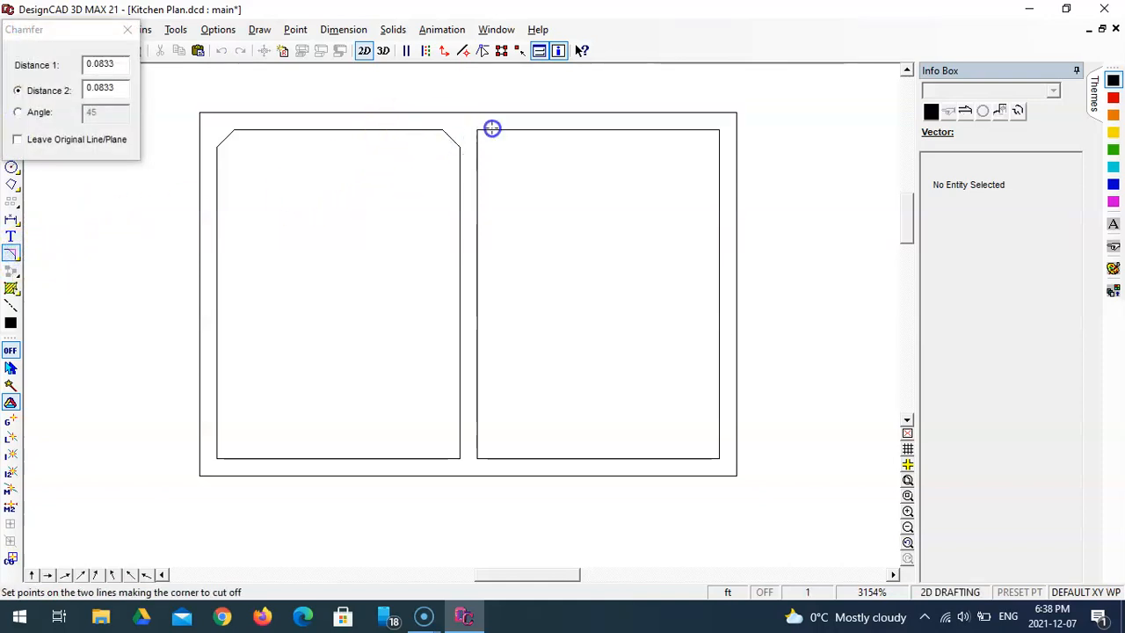
pyautogui.click(693, 130)
pyautogui.click(720, 155)
pyautogui.click(720, 438)
pyautogui.click(711, 459)
pyautogui.click(502, 459)
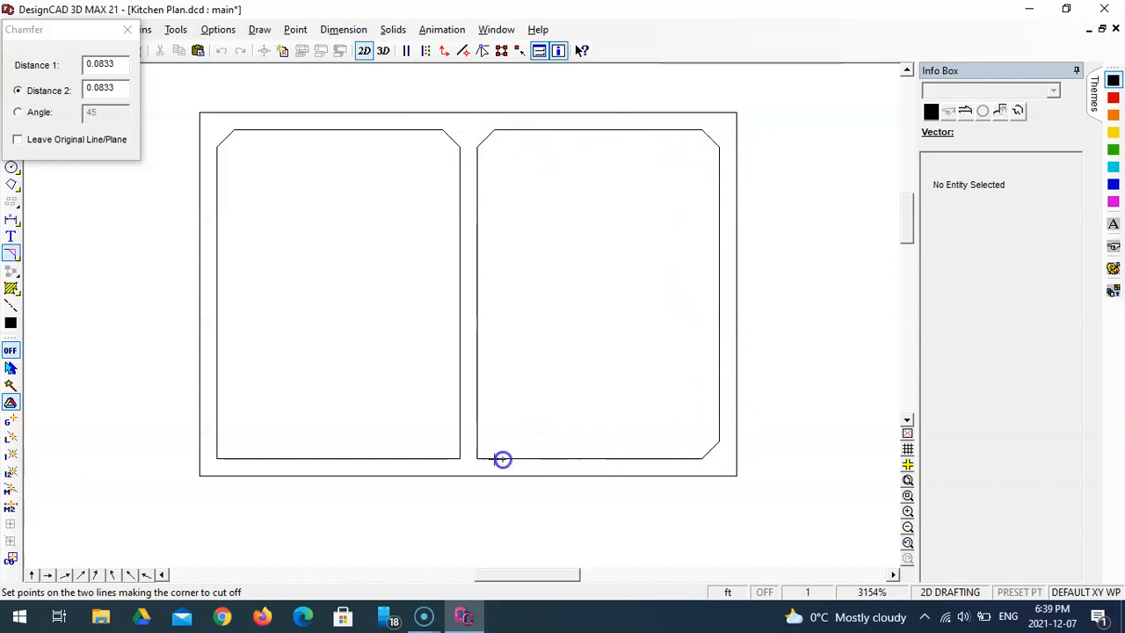
pyautogui.click(217, 446)
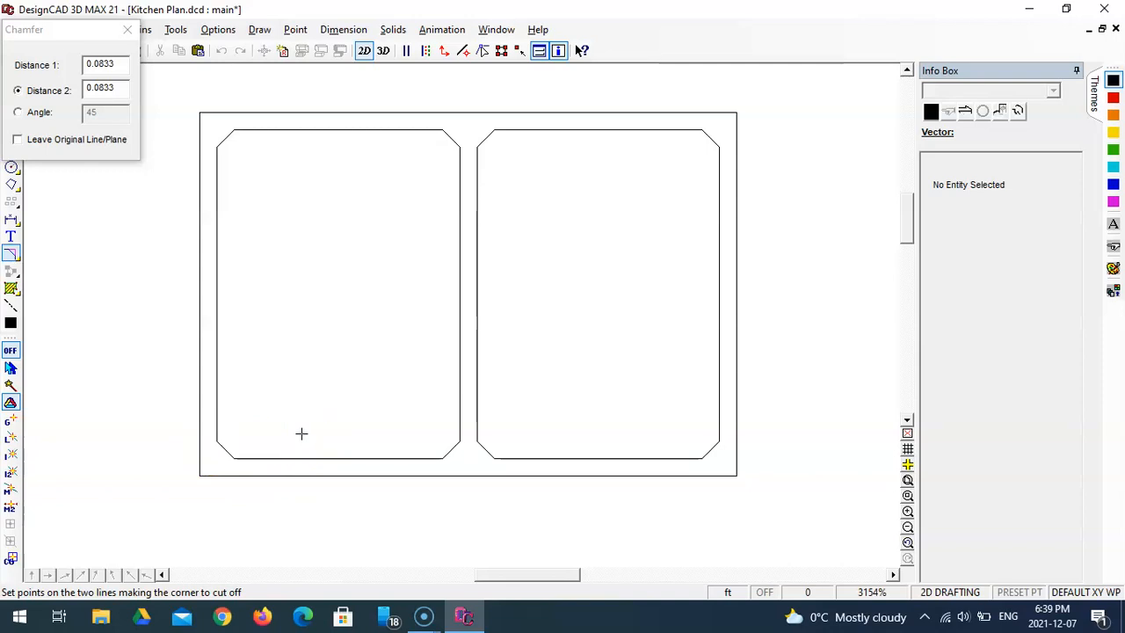
# Set both Chamfer distances to 0.125
pyautogui.moveTo(81, 30); pyautogui.dragTo(128, 44)
pyautogui.doubleClick(152, 75)
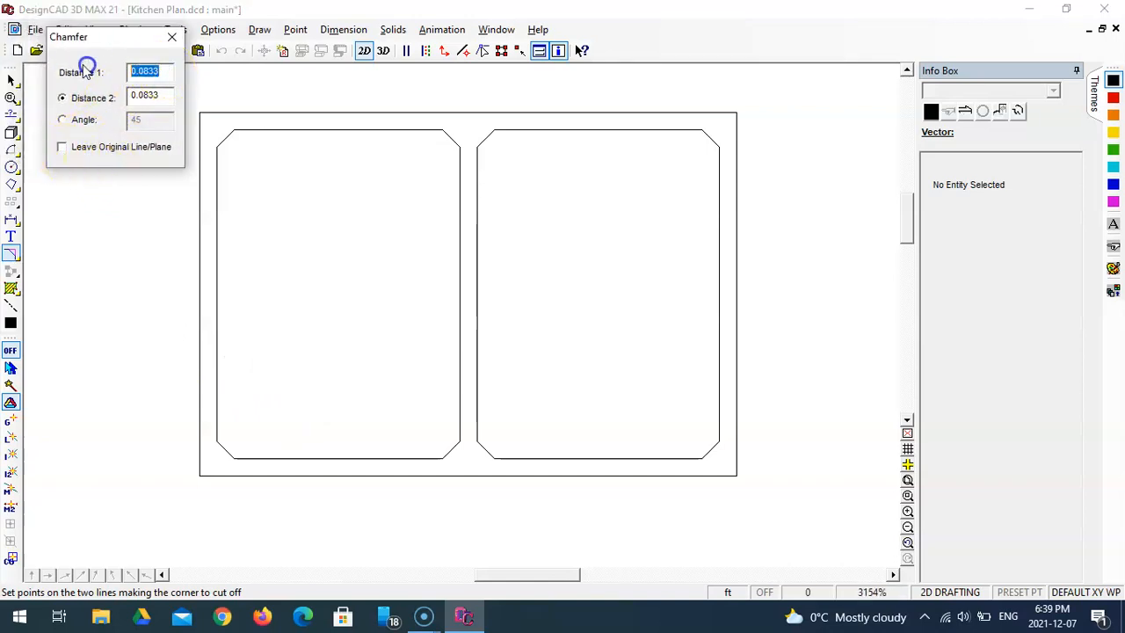
pyautogui.write('125')
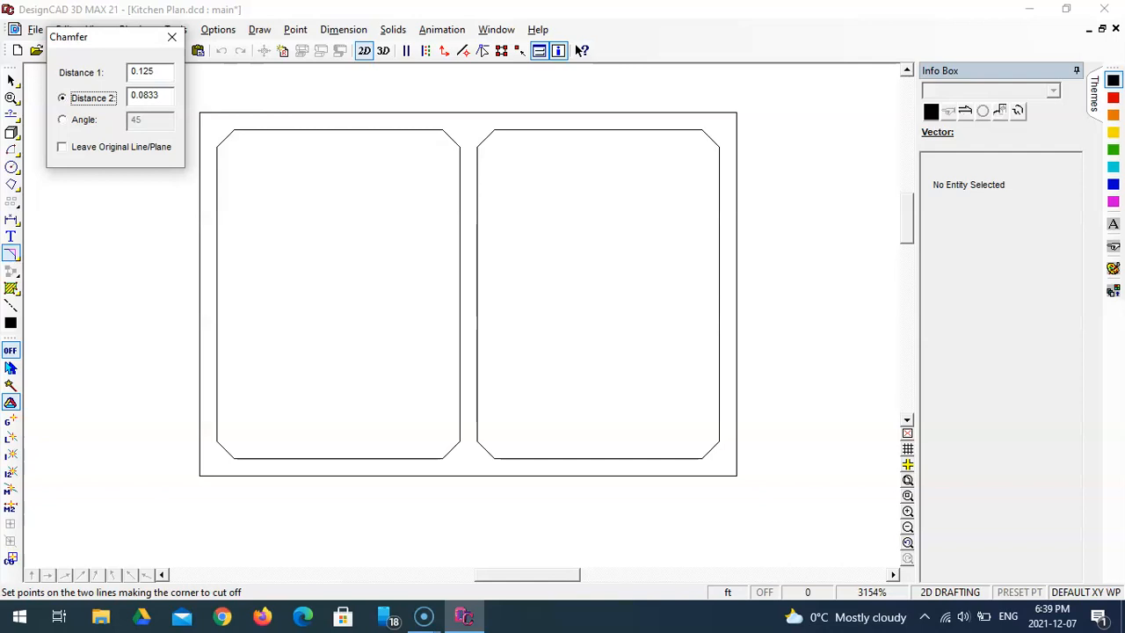
pyautogui.click(78, 96)
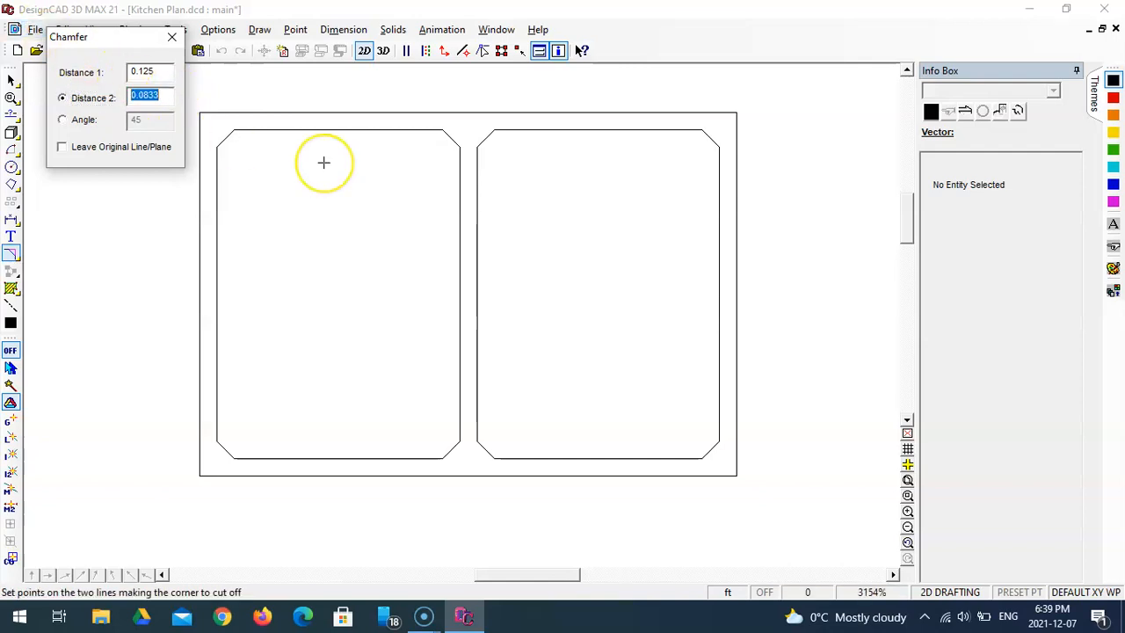
pyautogui.press('Return')
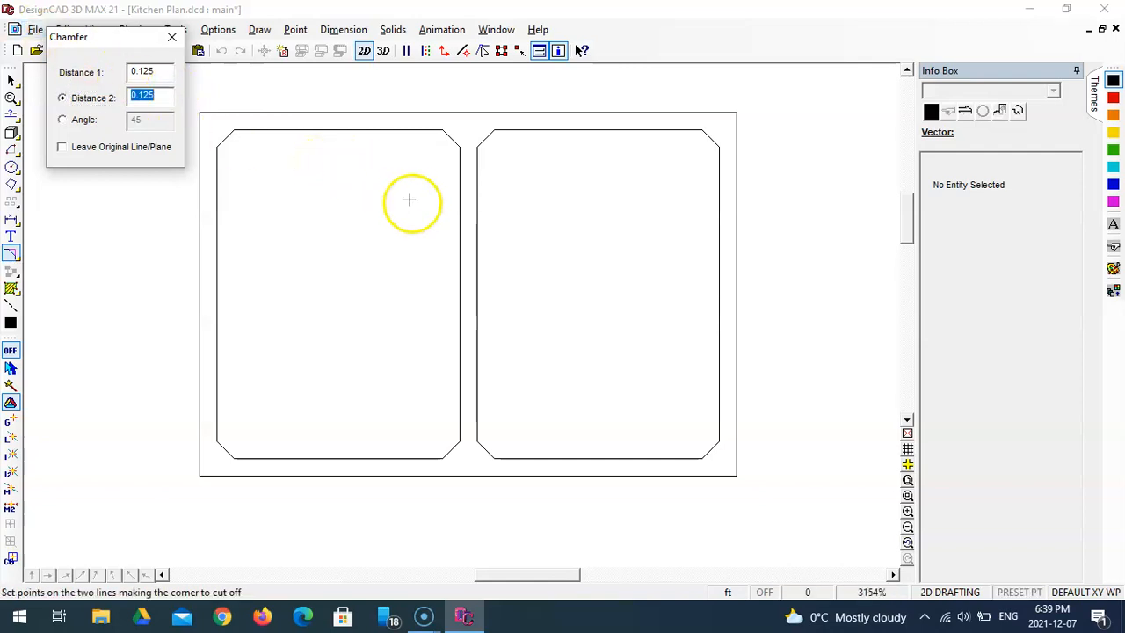
# Chamfer all four corners of the outer rectangle at 0.125 by 0.125 and end the Chamfer command
pyautogui.click(202, 142)
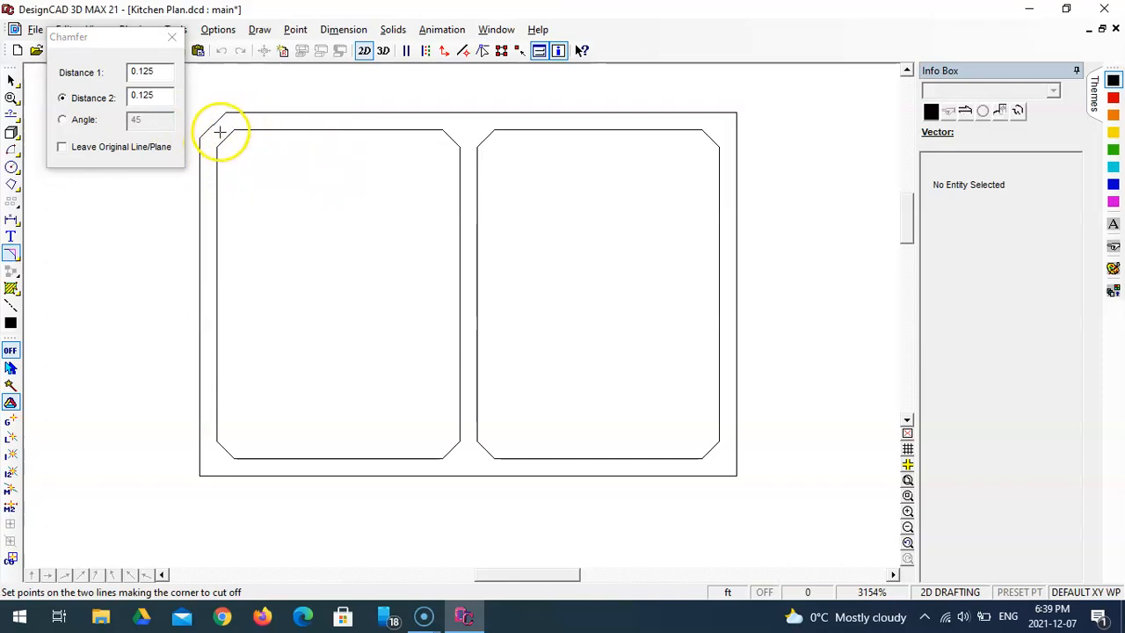
pyautogui.click(200, 463)
pyautogui.click(234, 474)
pyautogui.click(716, 473)
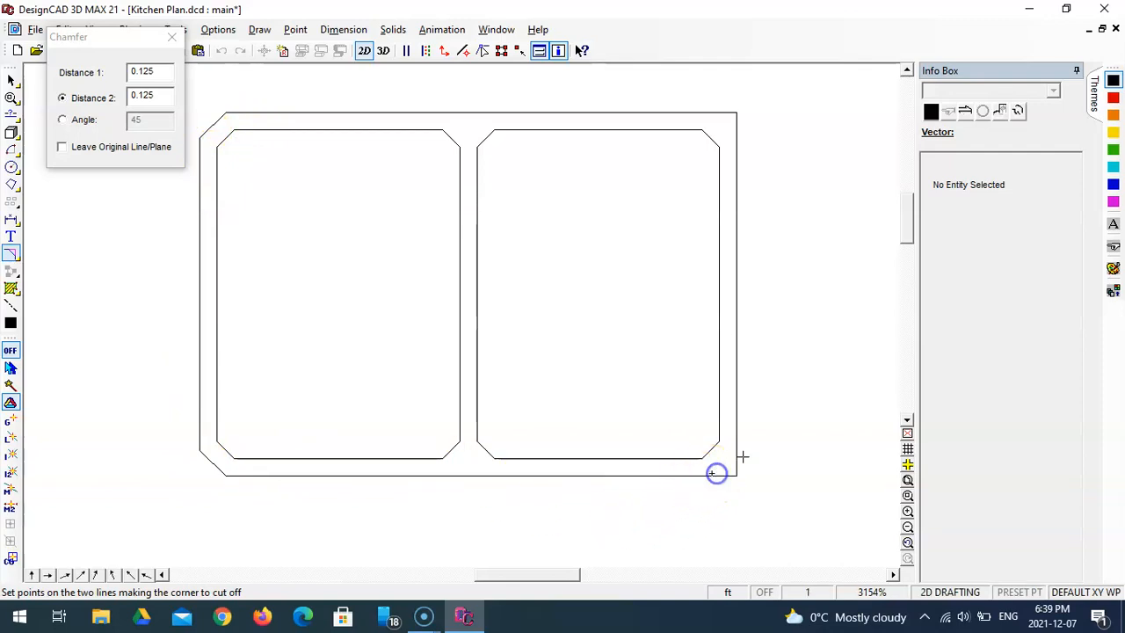
pyautogui.click(736, 127)
pyautogui.click(723, 113)
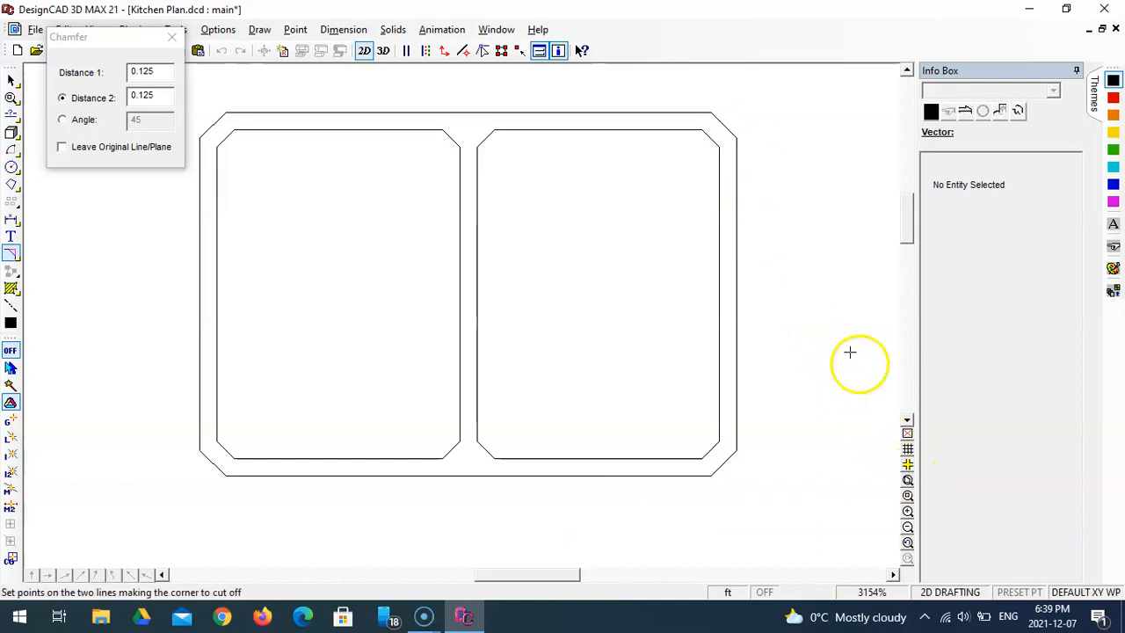
pyautogui.moveTo(141, 35)
pyautogui.mouseDown()
pyautogui.moveTo(57, 26)
pyautogui.moveTo(80, 33)
pyautogui.mouseUp()
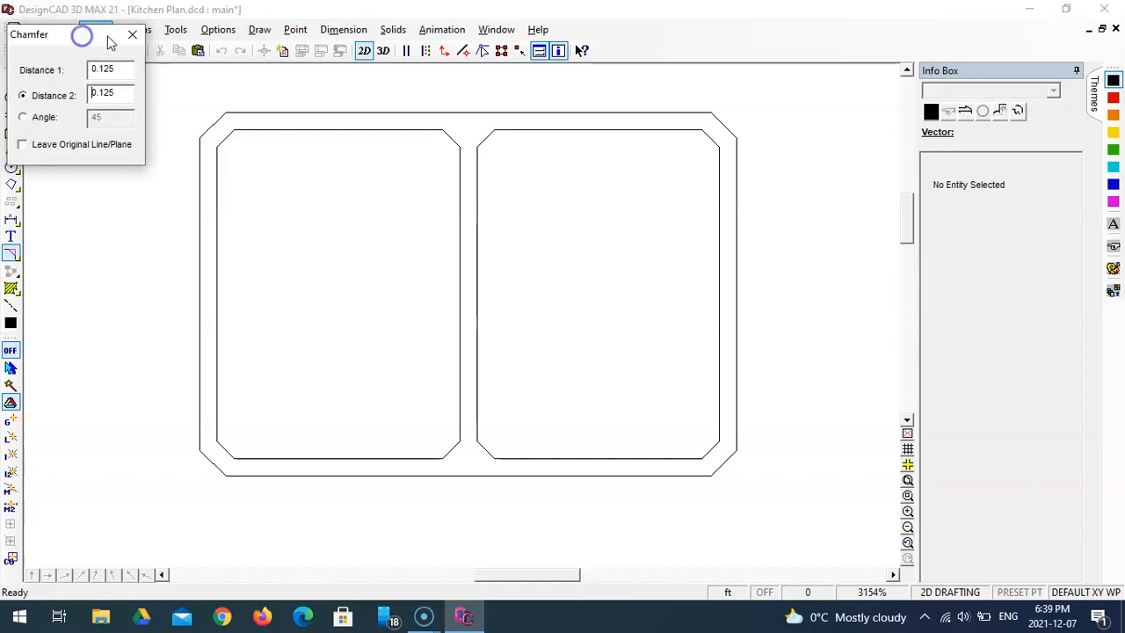
pyautogui.click(130, 33)
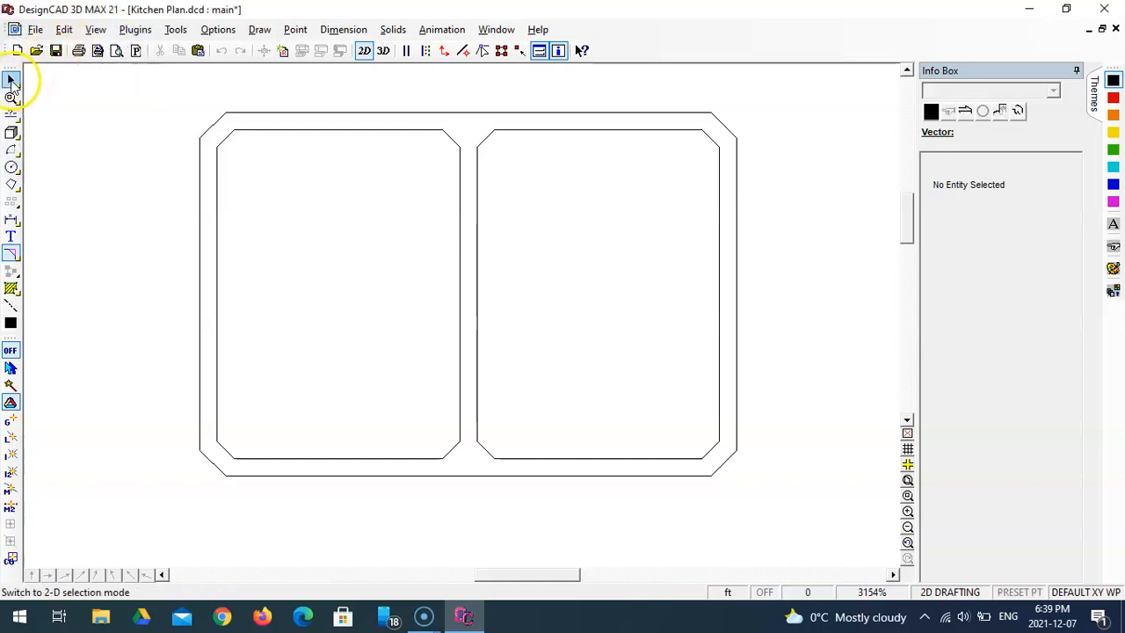
# Select all lines of the double-compartment symbol and combine them into one group
pyautogui.click(11, 80)
pyautogui.moveTo(153, 83)
pyautogui.mouseDown()
pyautogui.moveTo(402, 334)
pyautogui.moveTo(779, 524)
pyautogui.mouseUp()
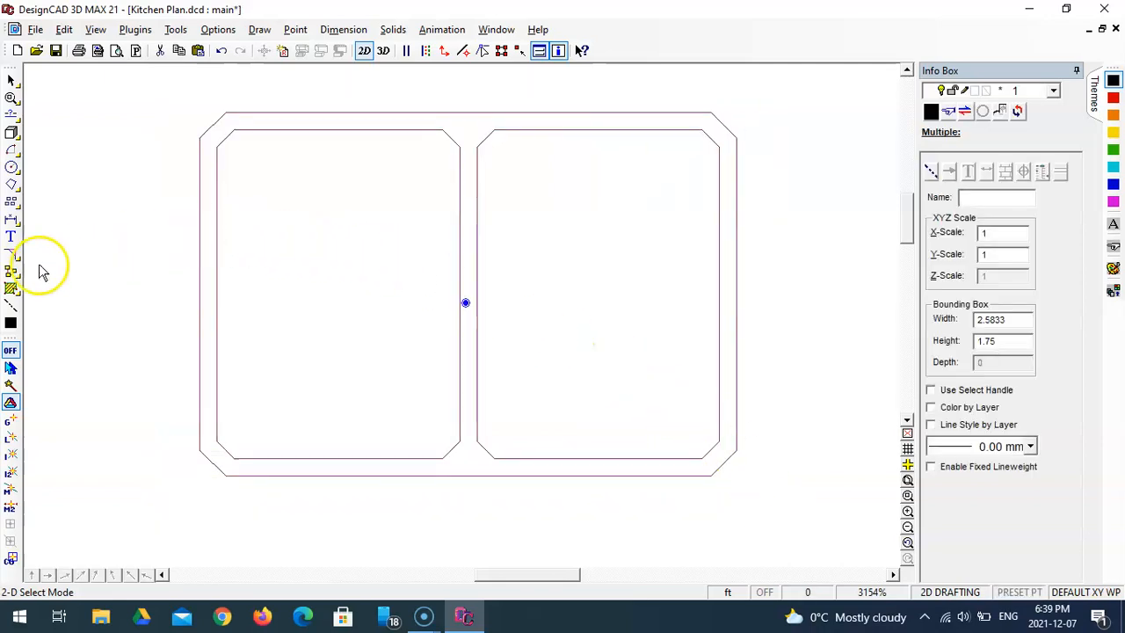
pyautogui.click(11, 272)
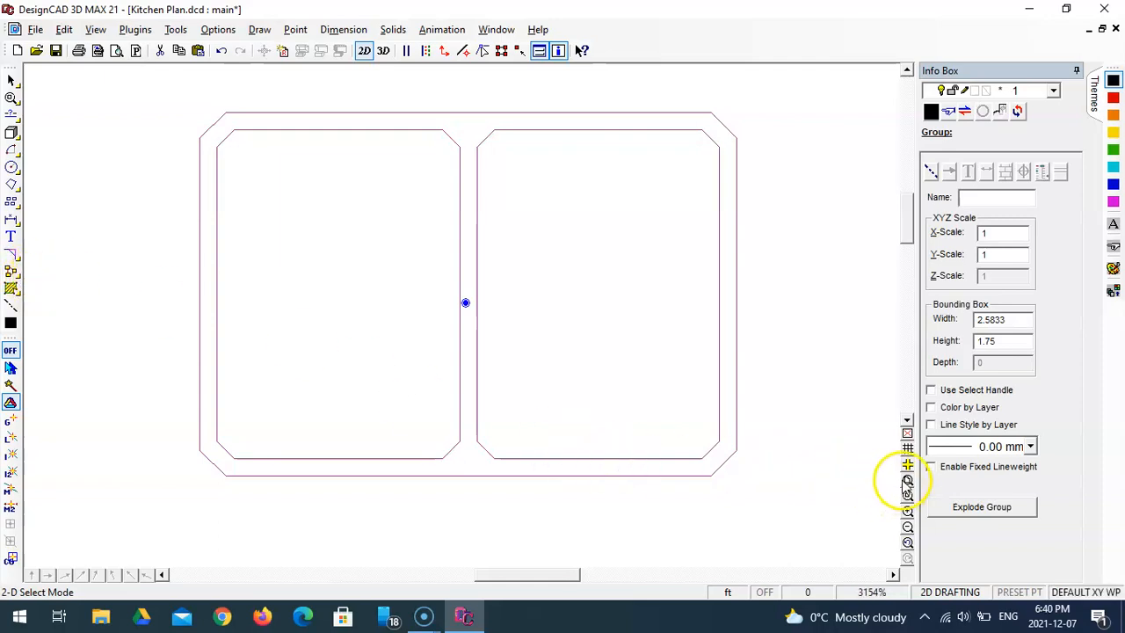
# Move the grouped double-compartment symbol up across the back counter's front edge, left of the dashed D appliance
pyautogui.click(908, 480)
pyautogui.click(459, 260)
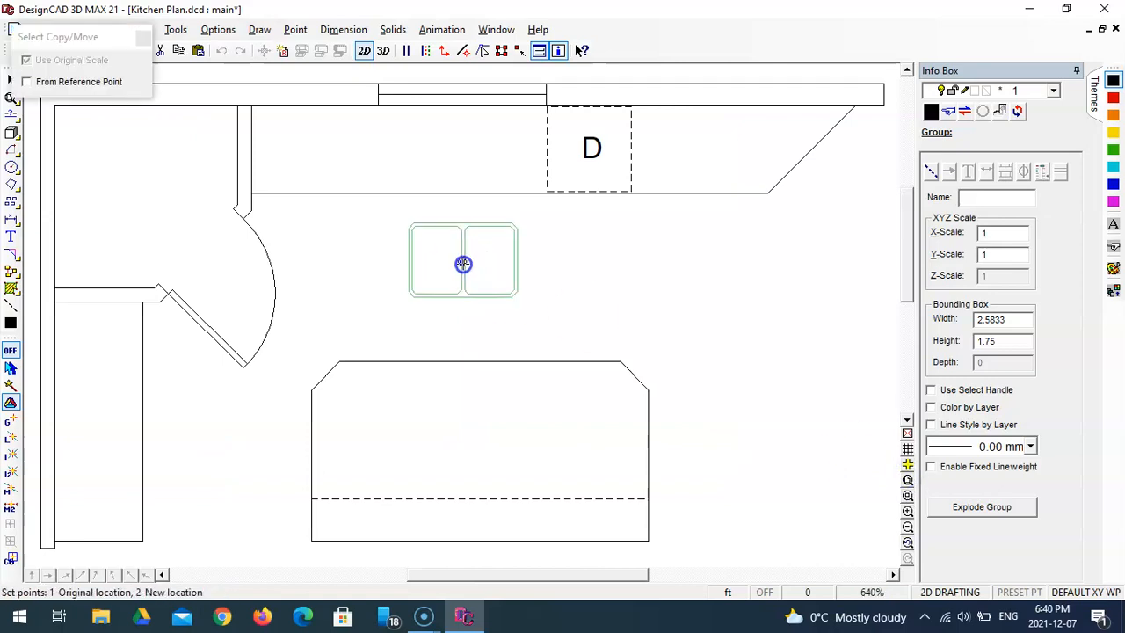
pyautogui.click(465, 201)
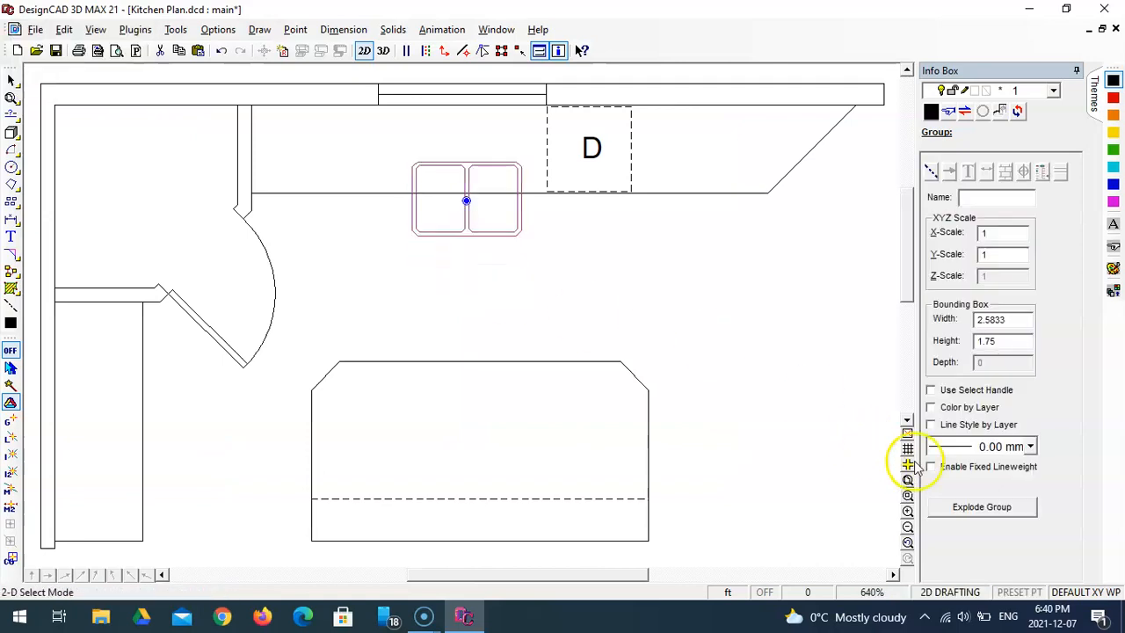
# Draw a vertical guide line 0.1667 ft long down from the midpoint of the wall line below the back window
pyautogui.click(908, 495)
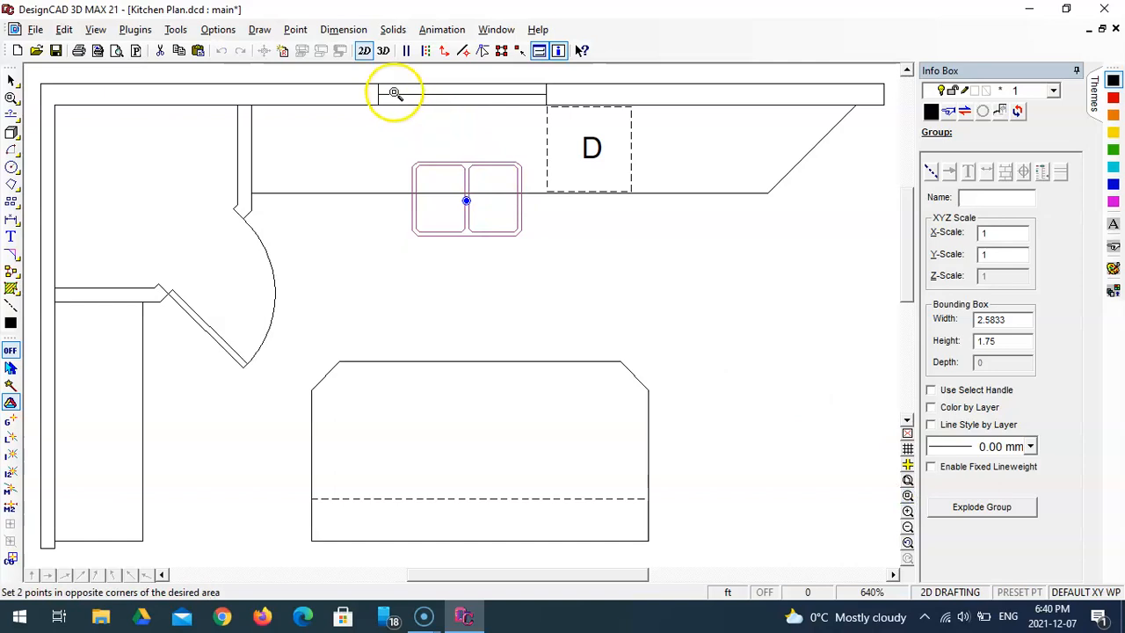
pyautogui.click(593, 264)
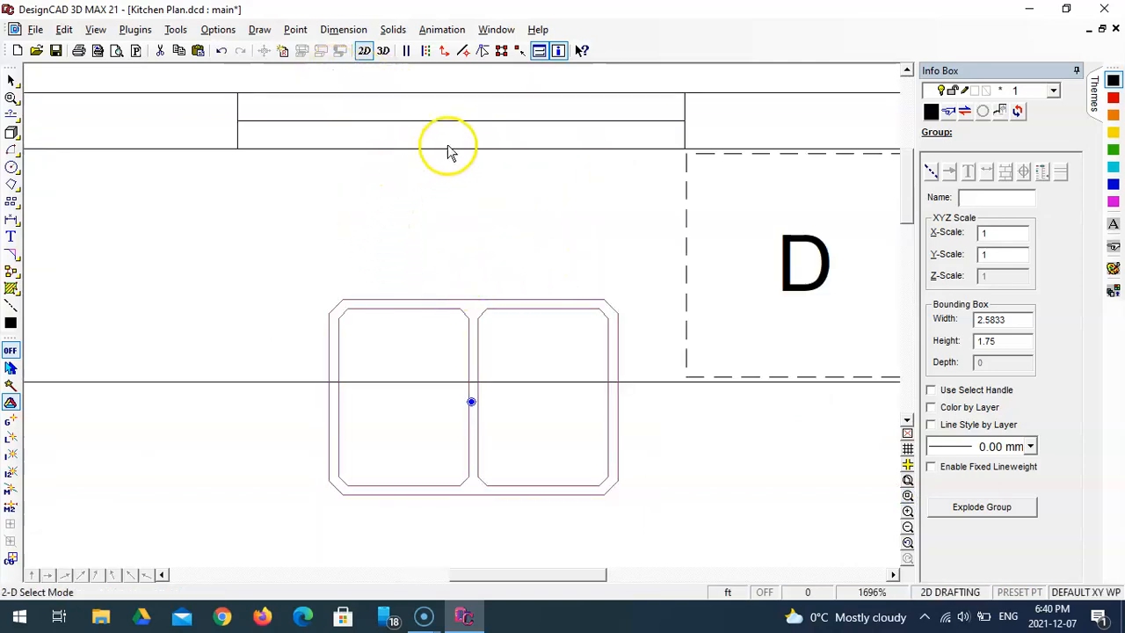
pyautogui.click(12, 115)
pyautogui.click(50, 130)
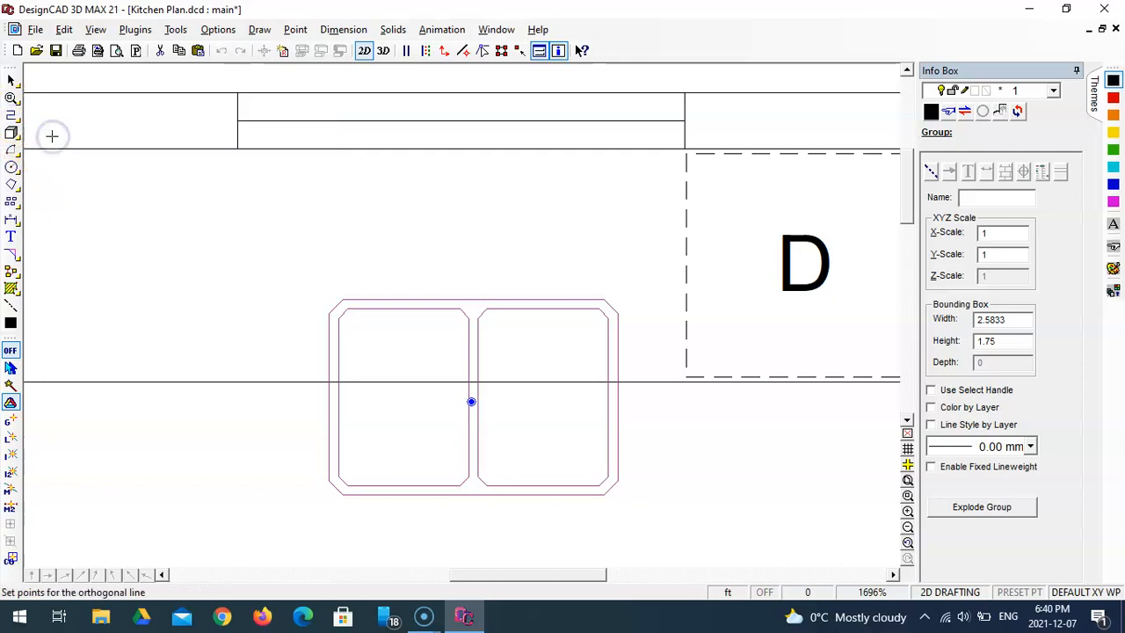
pyautogui.click(10, 489)
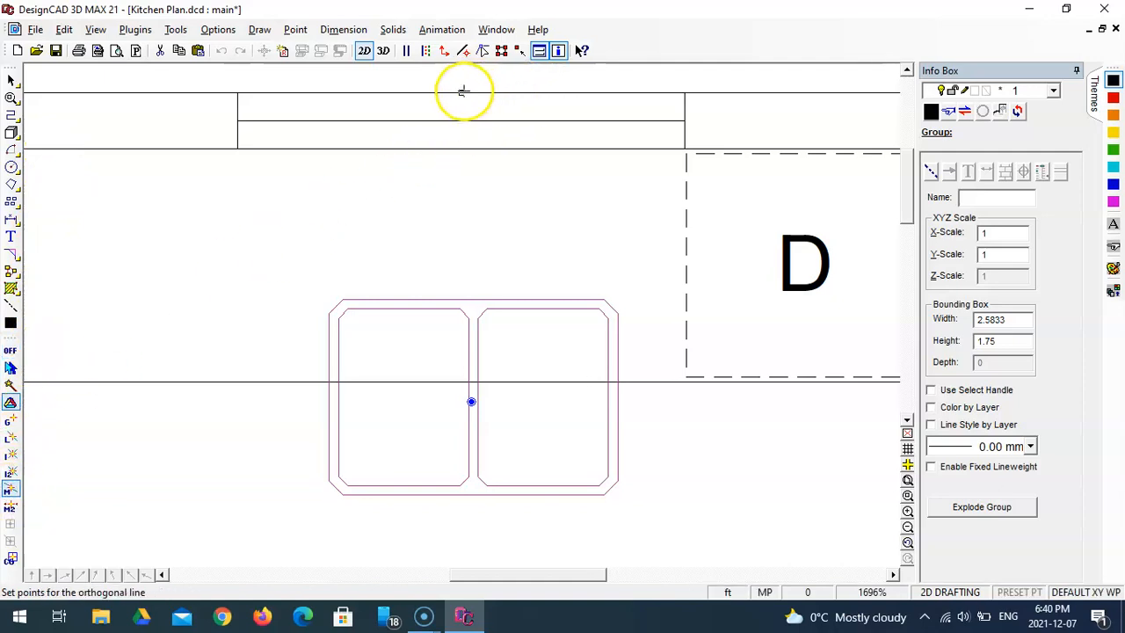
pyautogui.click(458, 310)
pyautogui.press('Escape')
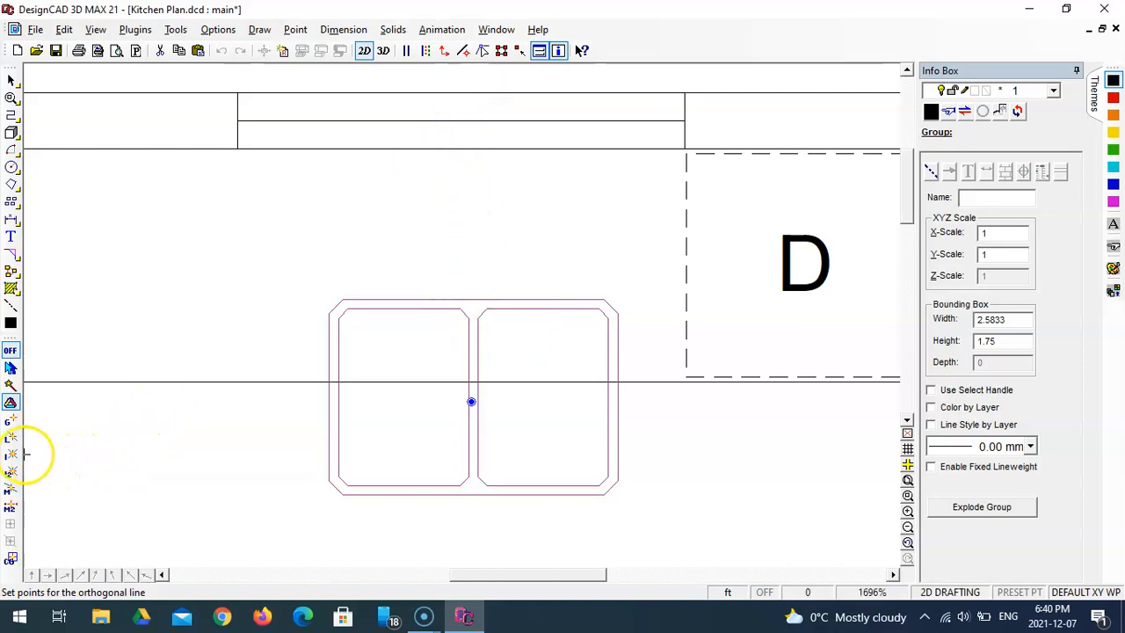
pyautogui.click(12, 488)
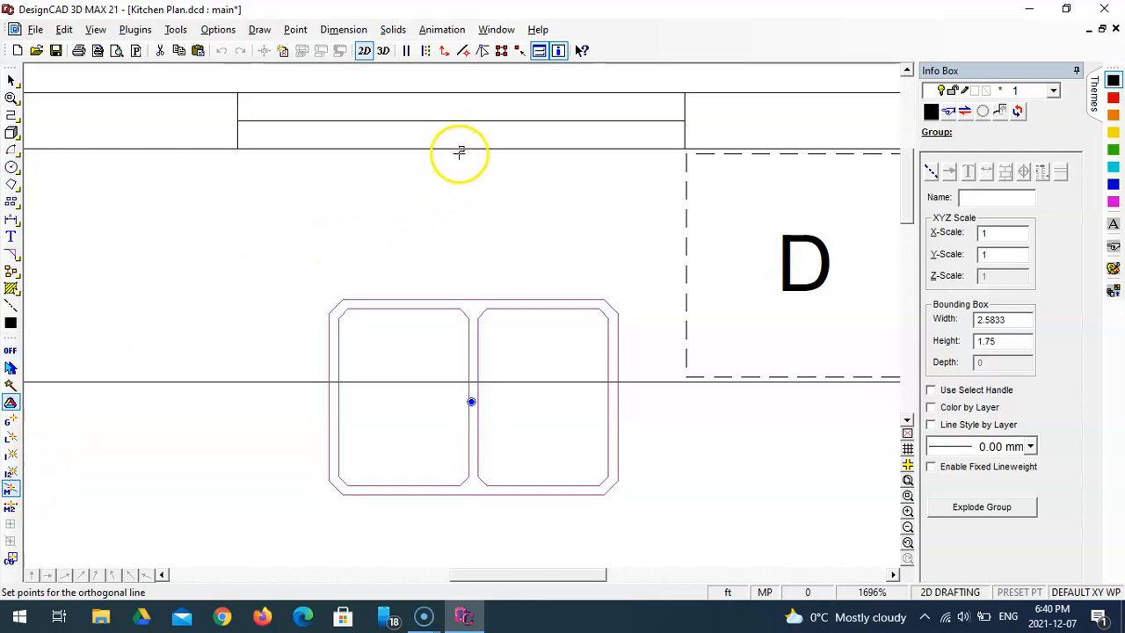
pyautogui.click(462, 148)
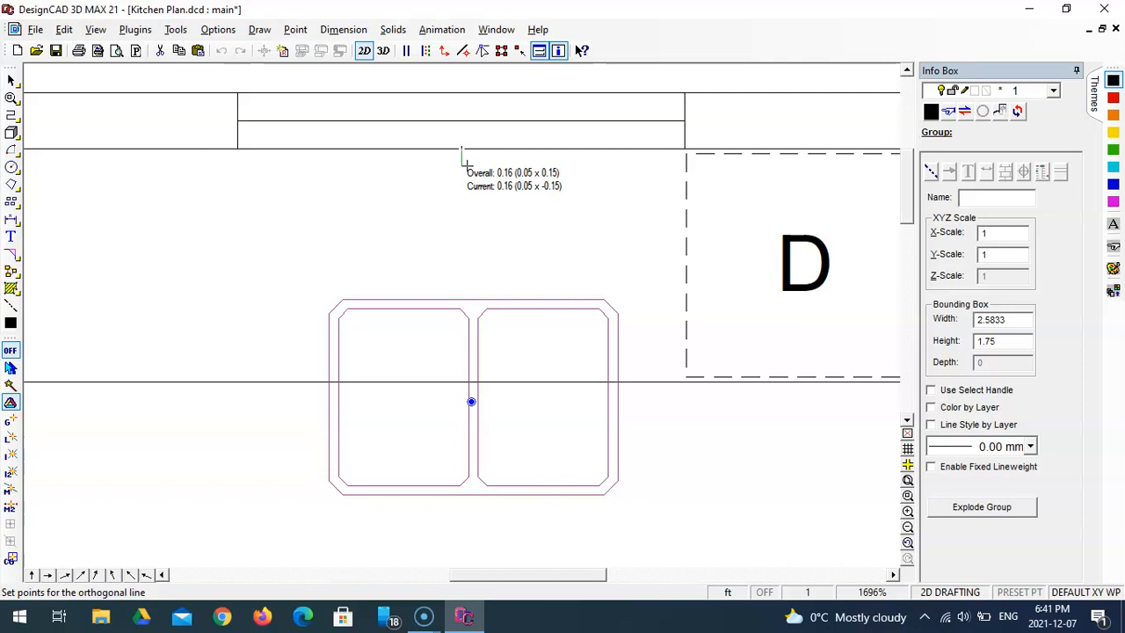
pyautogui.press("'")
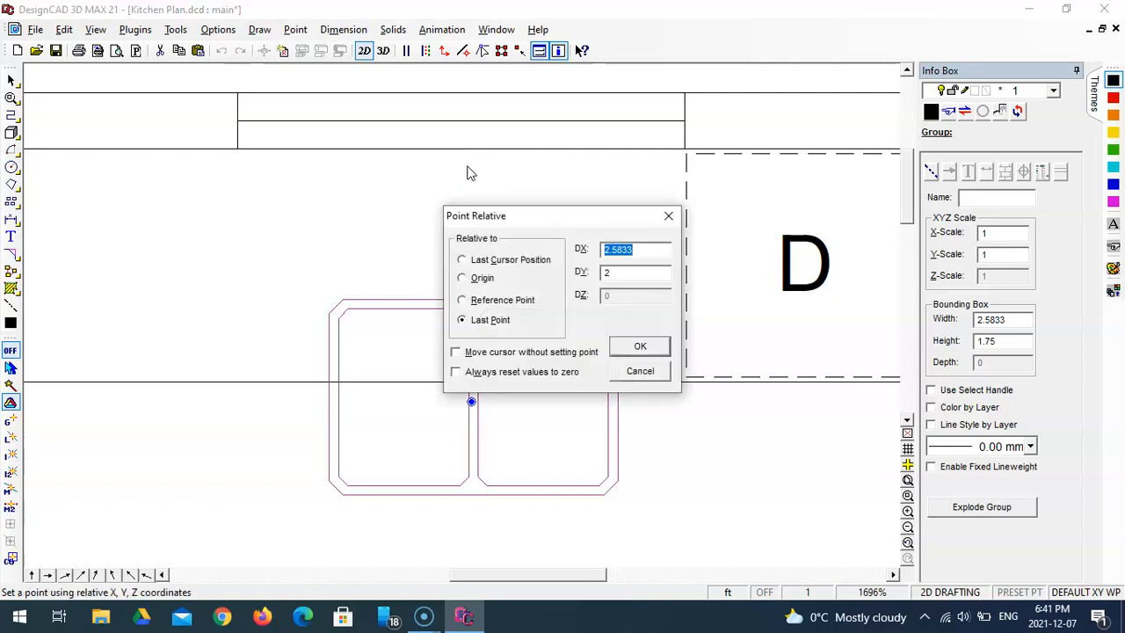
pyautogui.write('0')
pyautogui.press('Return')
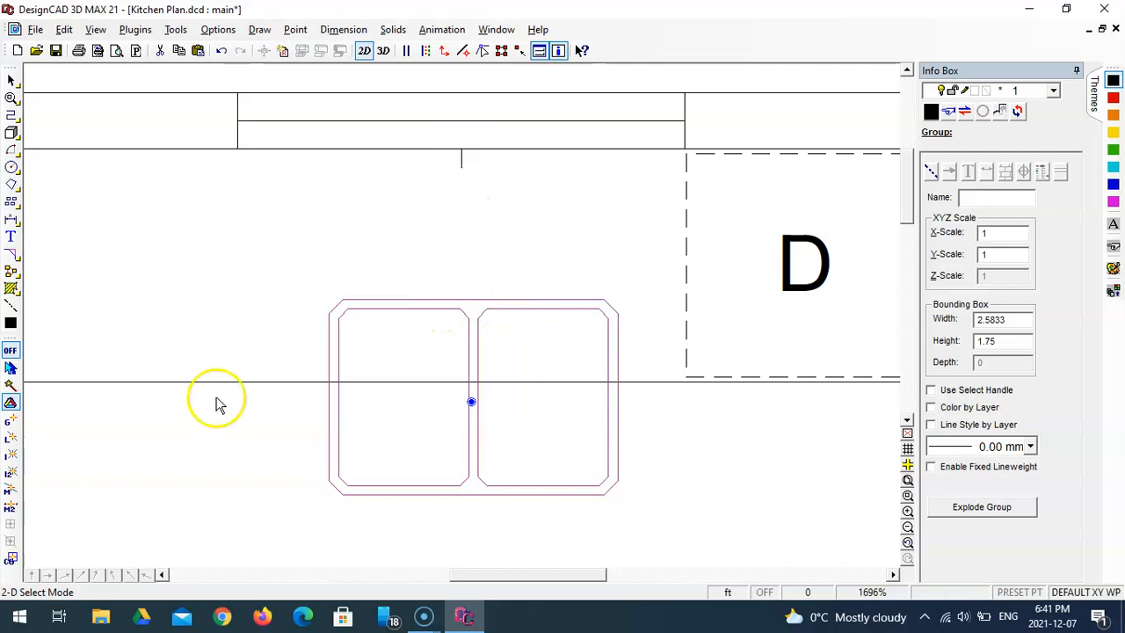
pyautogui.click(9, 488)
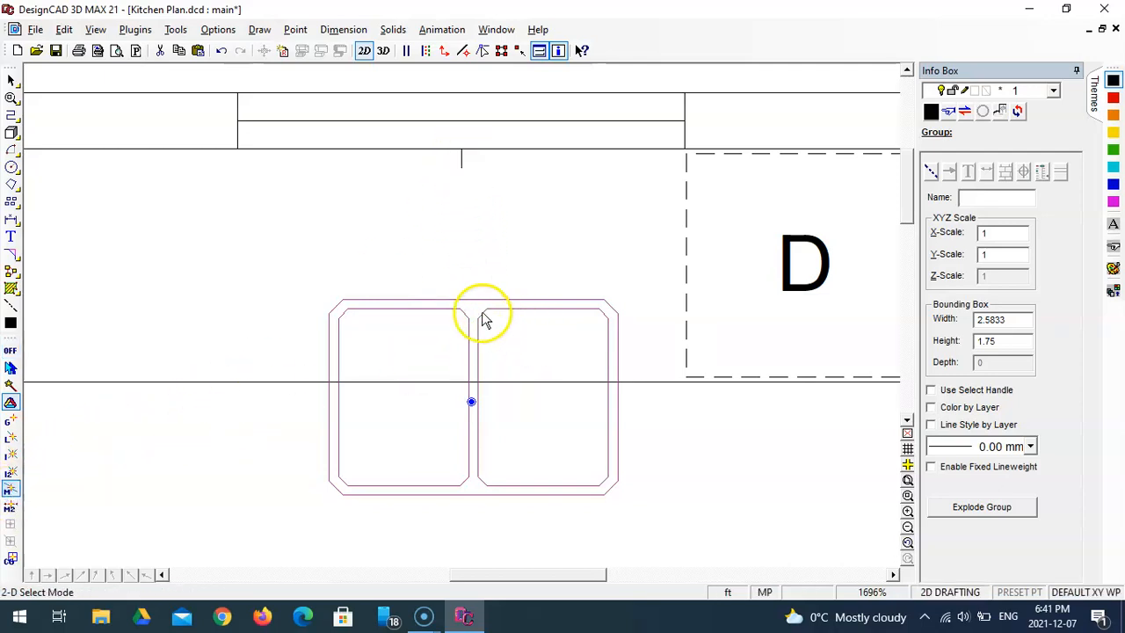
pyautogui.click(462, 286)
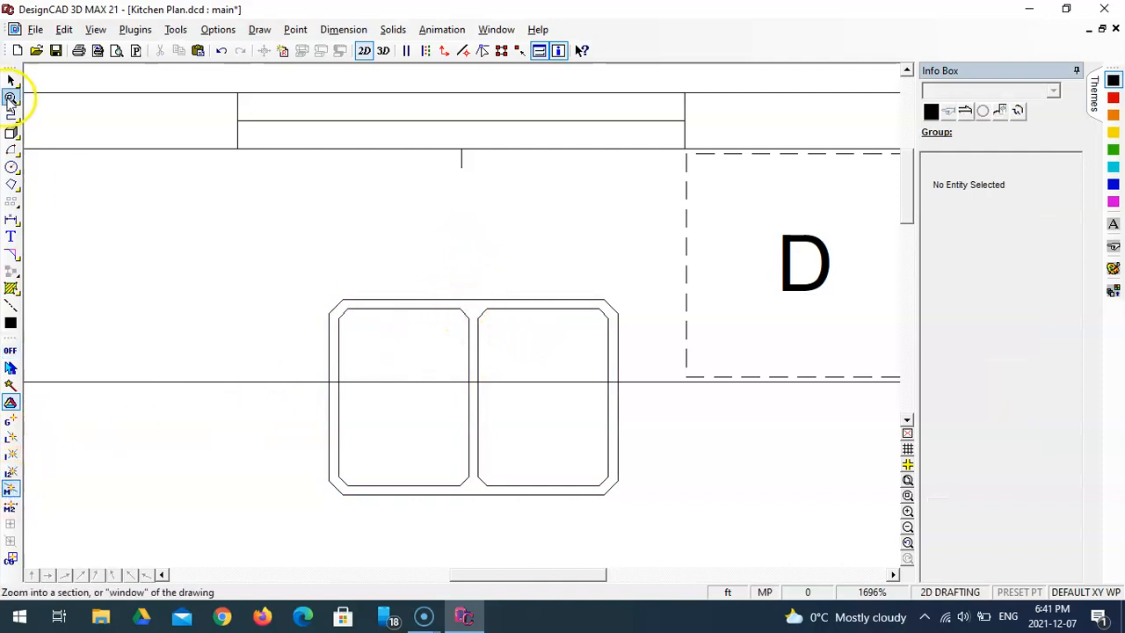
pyautogui.click(450, 302)
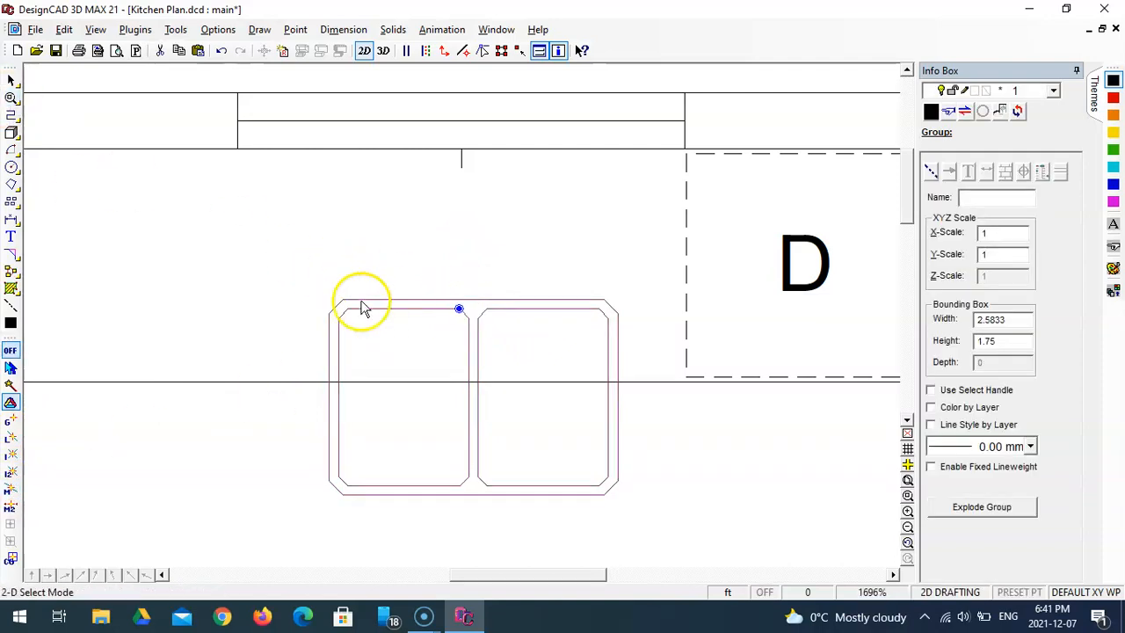
pyautogui.click(442, 301)
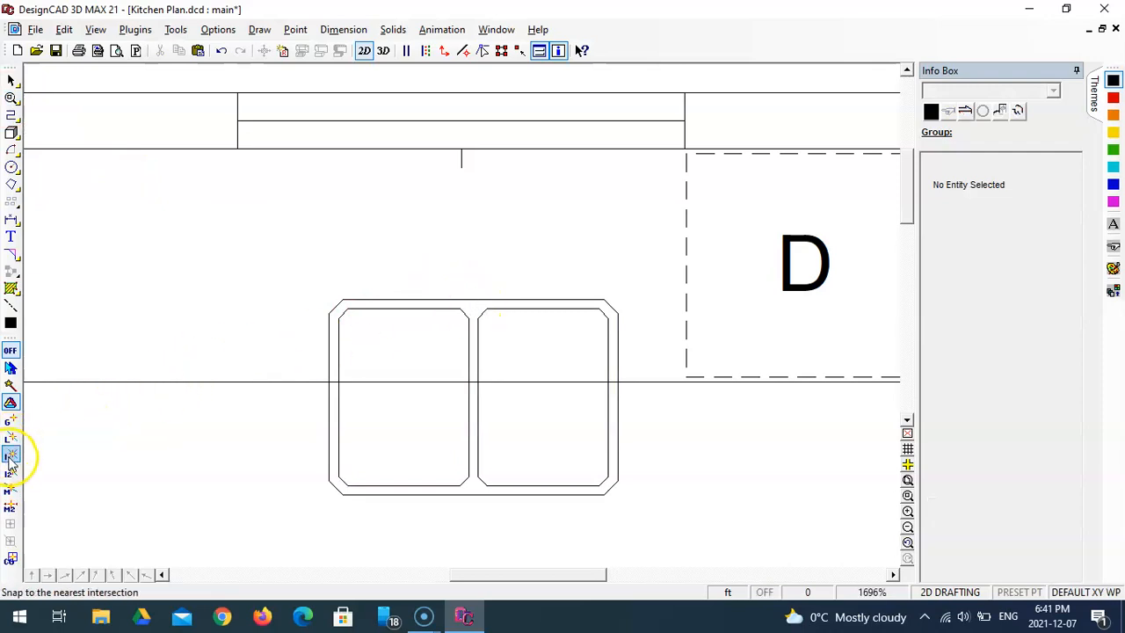
pyautogui.click(10, 490)
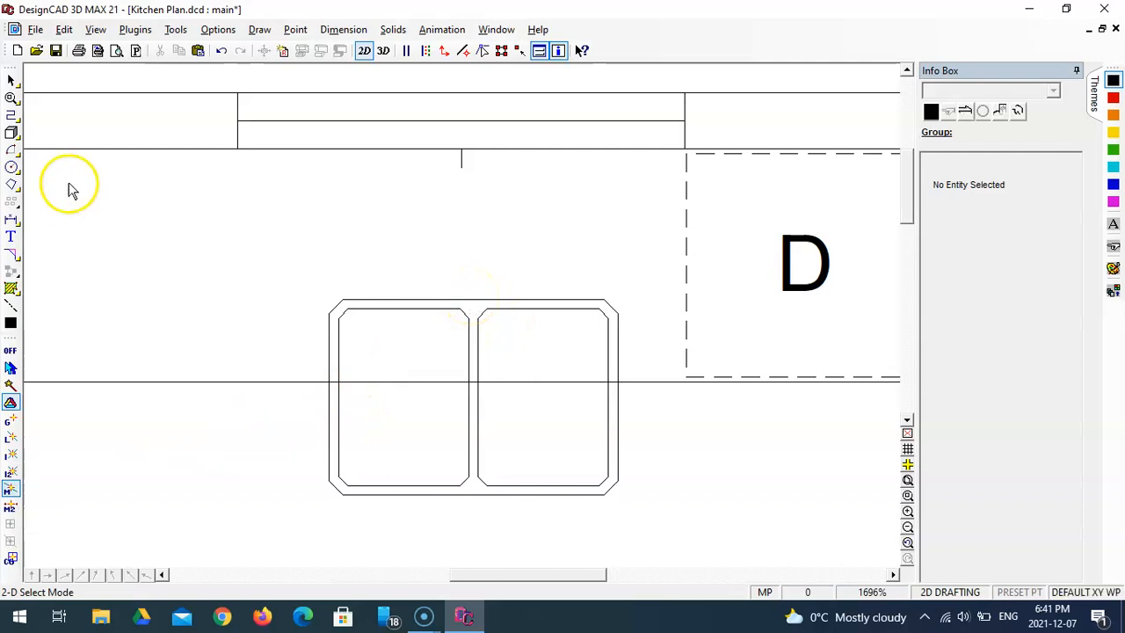
pyautogui.click(11, 115)
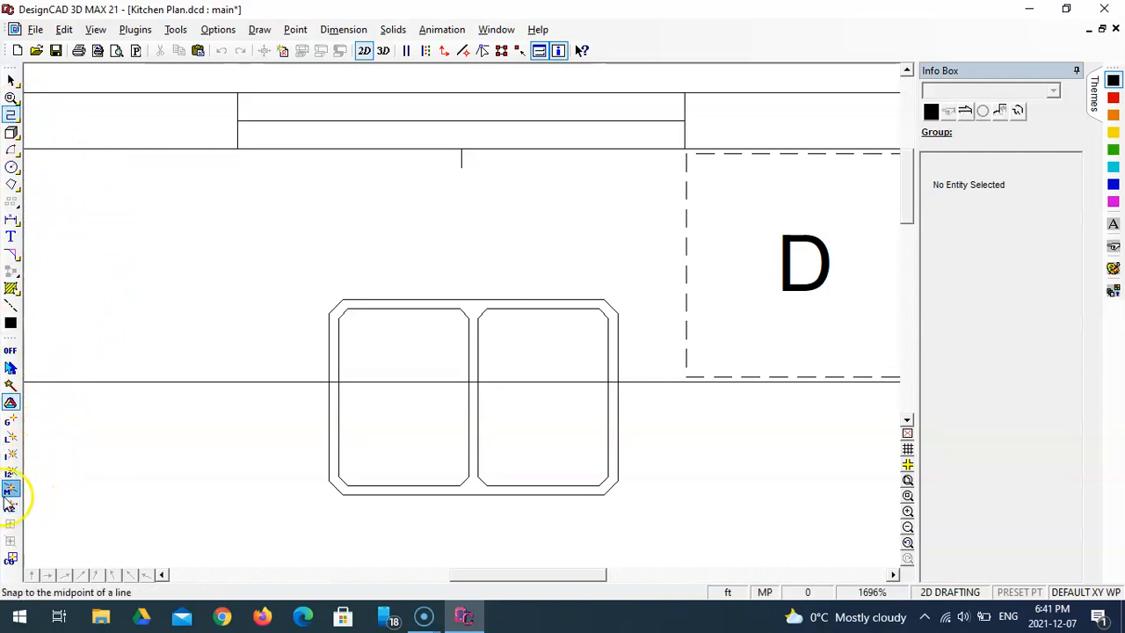
pyautogui.click(485, 309)
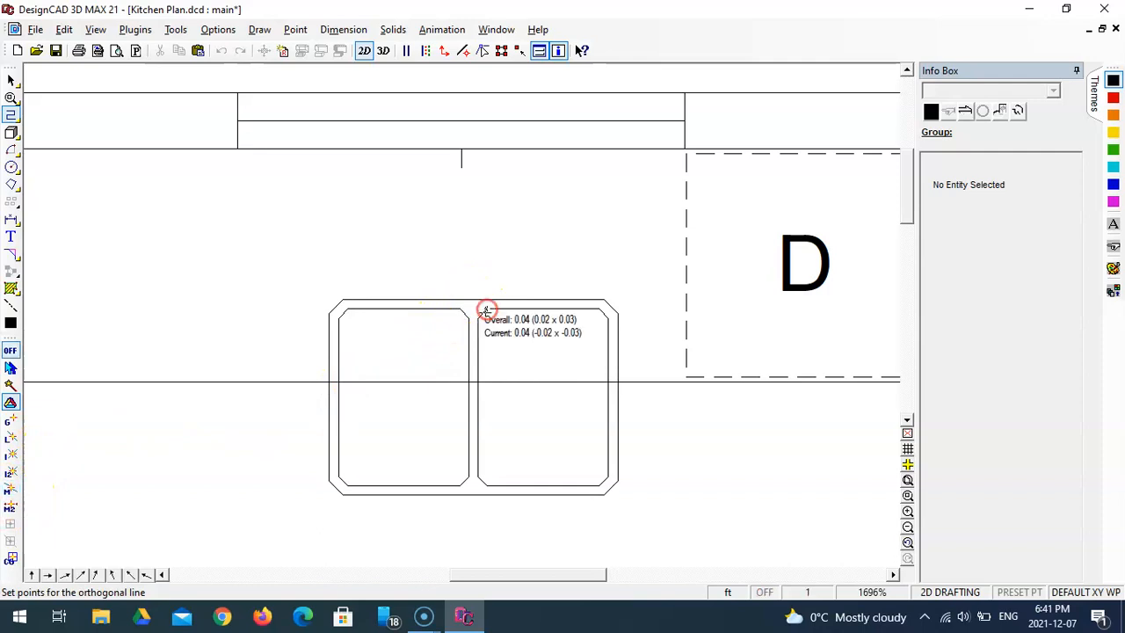
pyautogui.click(471, 313)
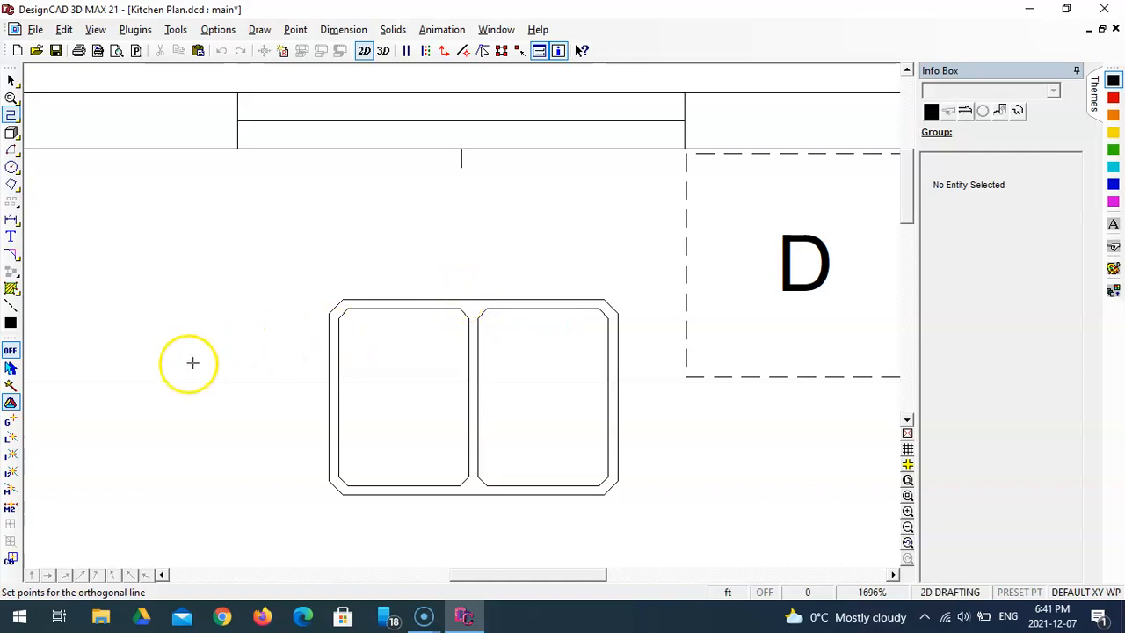
pyautogui.press('Escape')
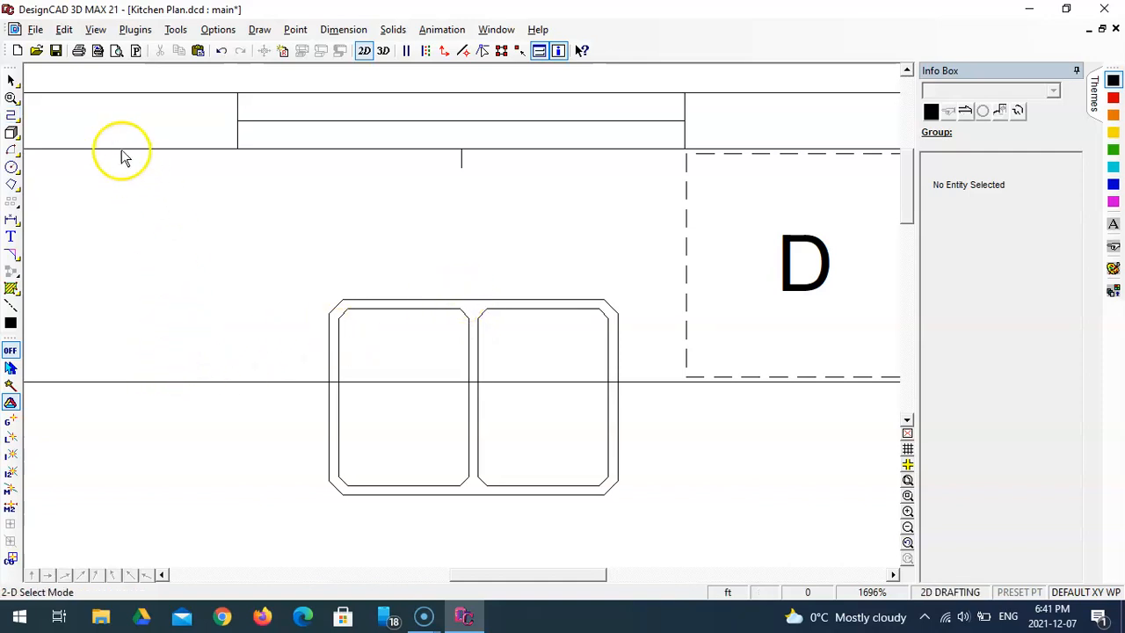
# Draw a short vertical marker line, about 0.07 ft long, down from the midpoint of the sink symbol's back edge
pyautogui.click(10, 115)
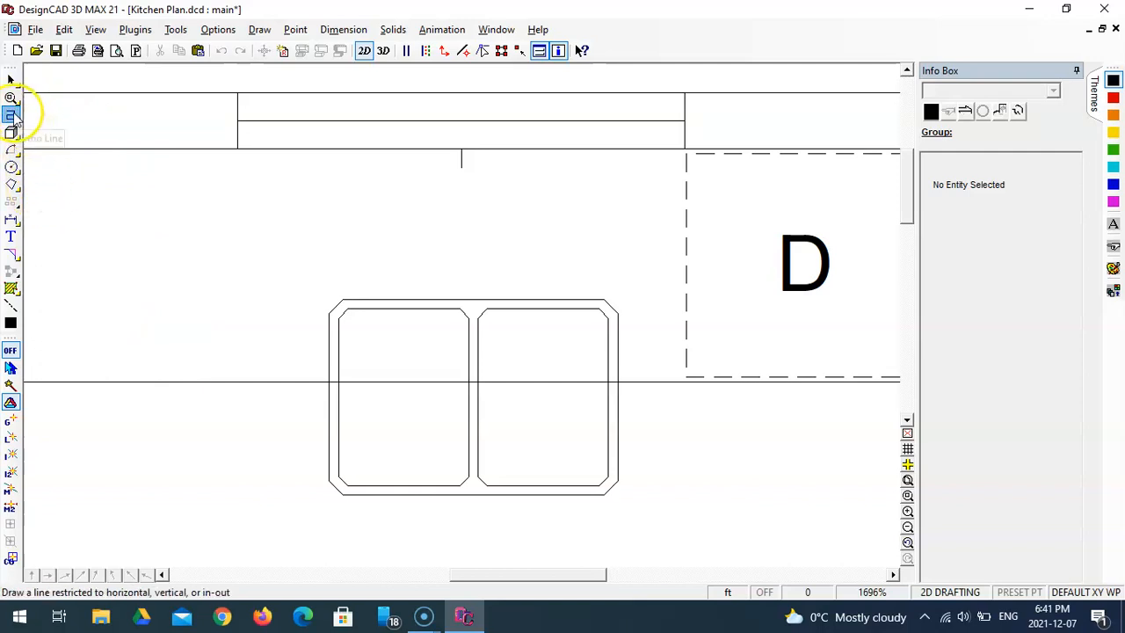
pyautogui.click(10, 490)
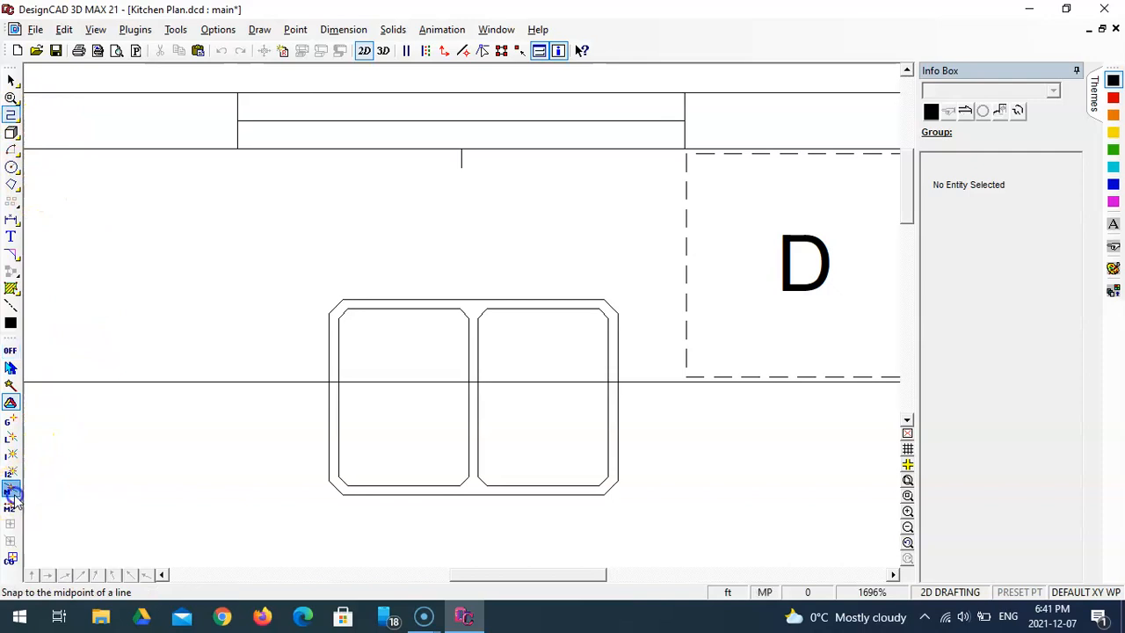
pyautogui.click(473, 300)
pyautogui.click(473, 309)
pyautogui.press('Return')
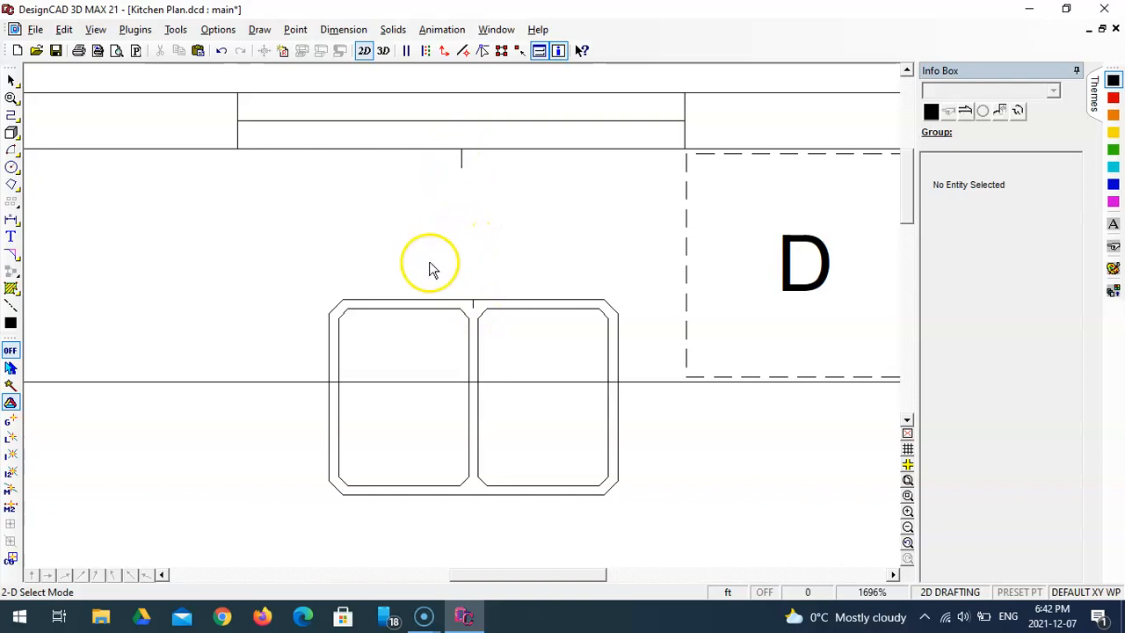
# Select the whole sink symbol together with its short center marker line and combine them into one group
pyautogui.click(291, 262)
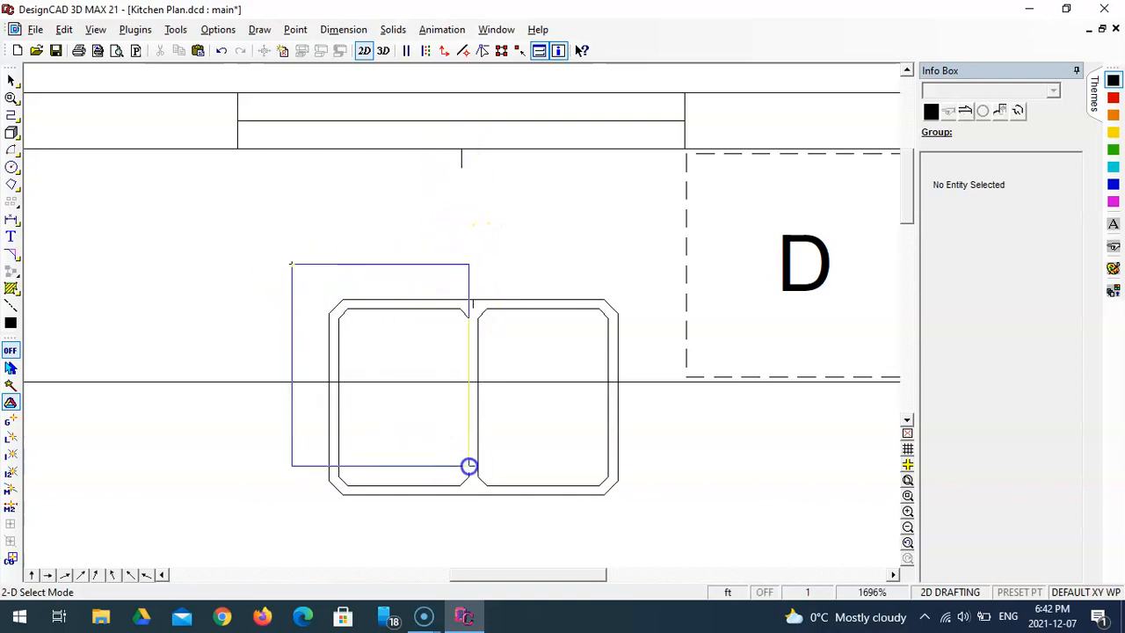
pyautogui.click(634, 535)
pyautogui.click(14, 271)
# Move the sink group so its back-edge midpoint meets the lower end of the window guide line, and delete the guide line
pyautogui.click(466, 299)
pyautogui.click(470, 300)
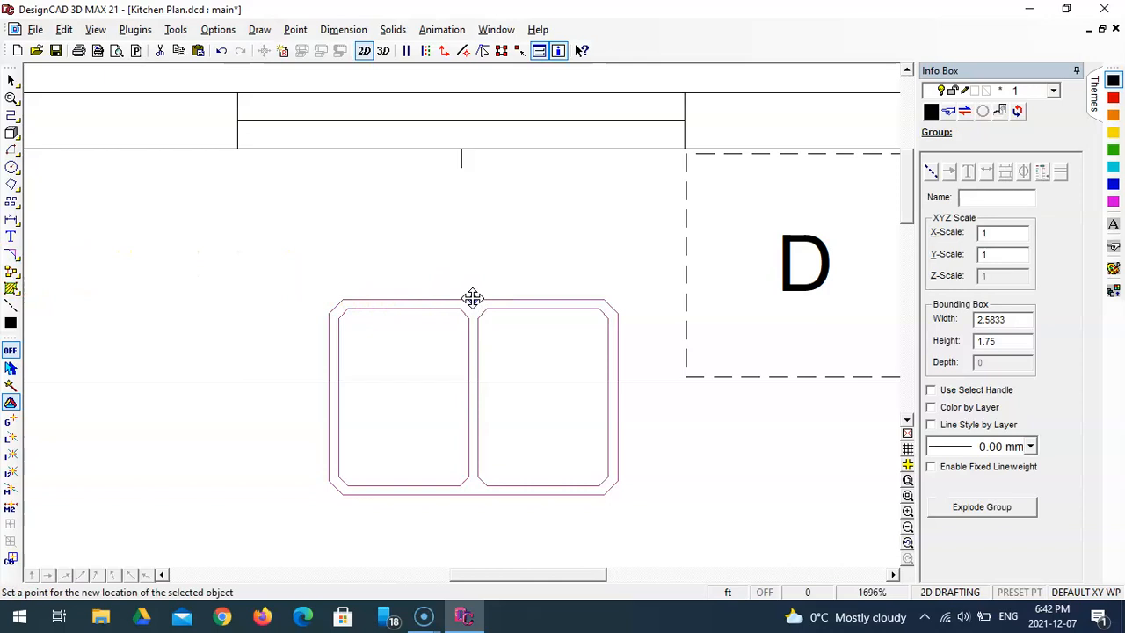
pyautogui.click(461, 169)
pyautogui.click(469, 417)
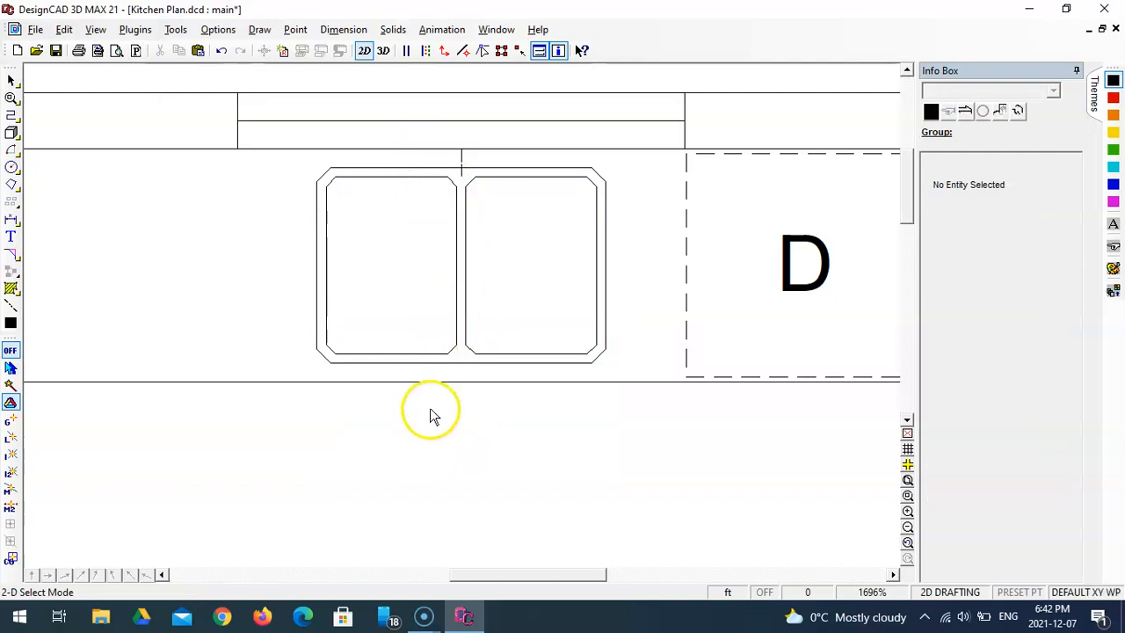
pyautogui.click(462, 160)
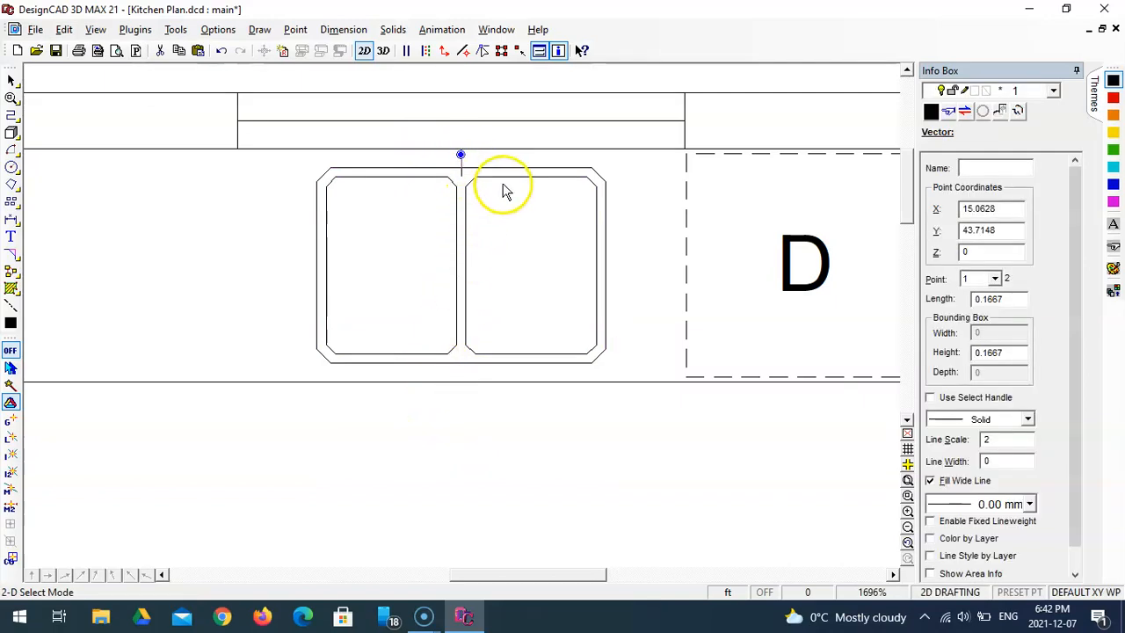
pyautogui.click(506, 192)
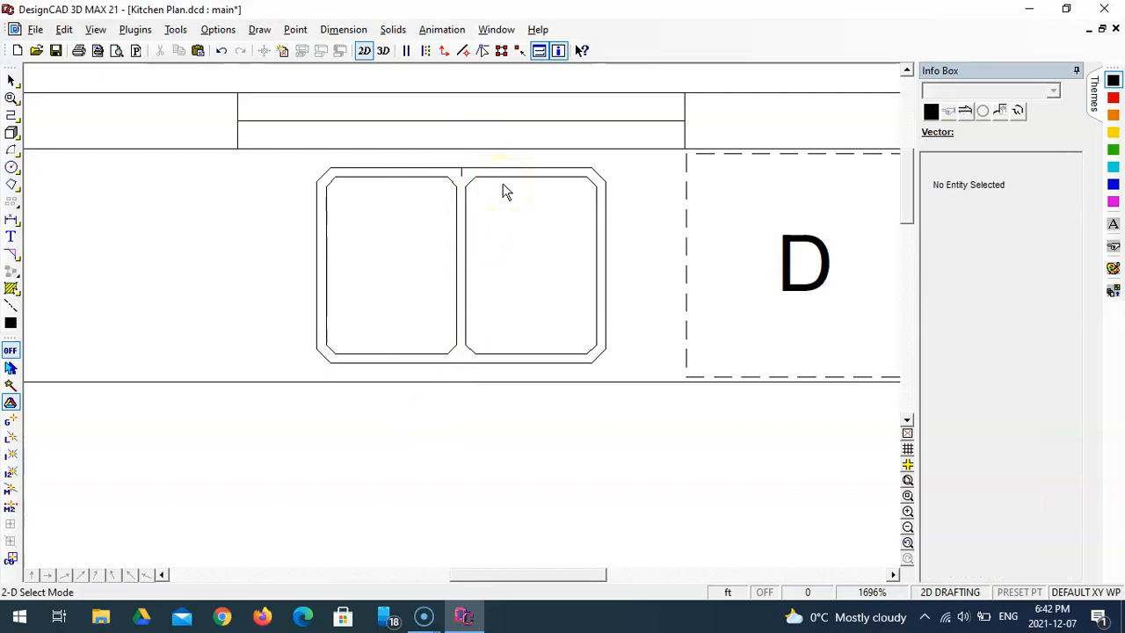
# Ungroup the sink from its center marker line and delete the marker line at the sink's back edge
pyautogui.click(459, 182)
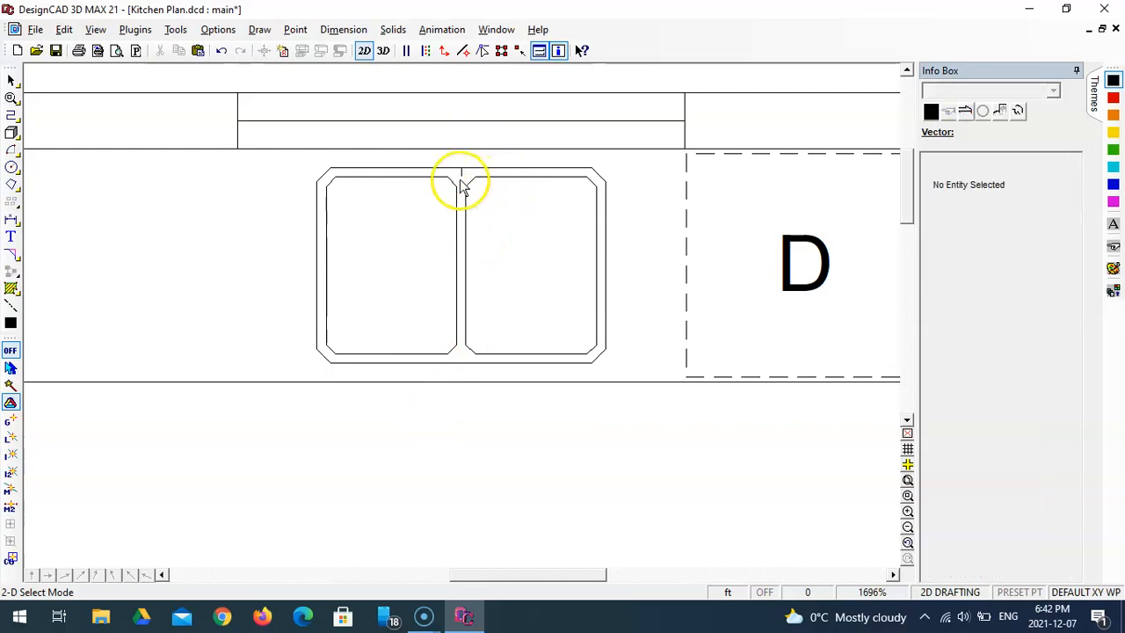
pyautogui.click(441, 258)
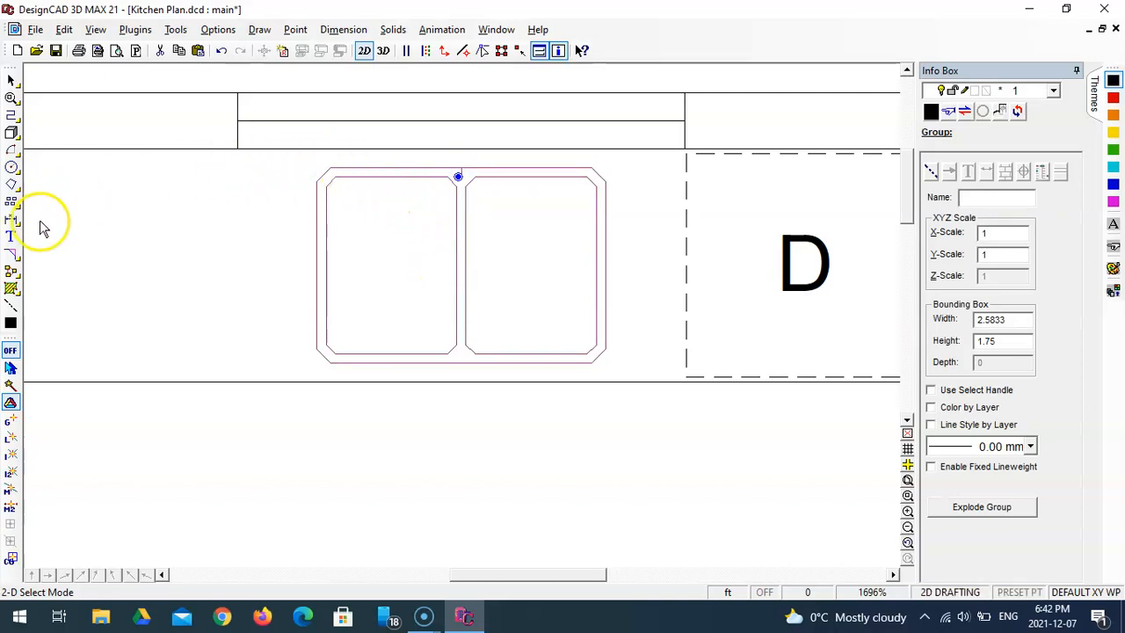
pyautogui.click(15, 272)
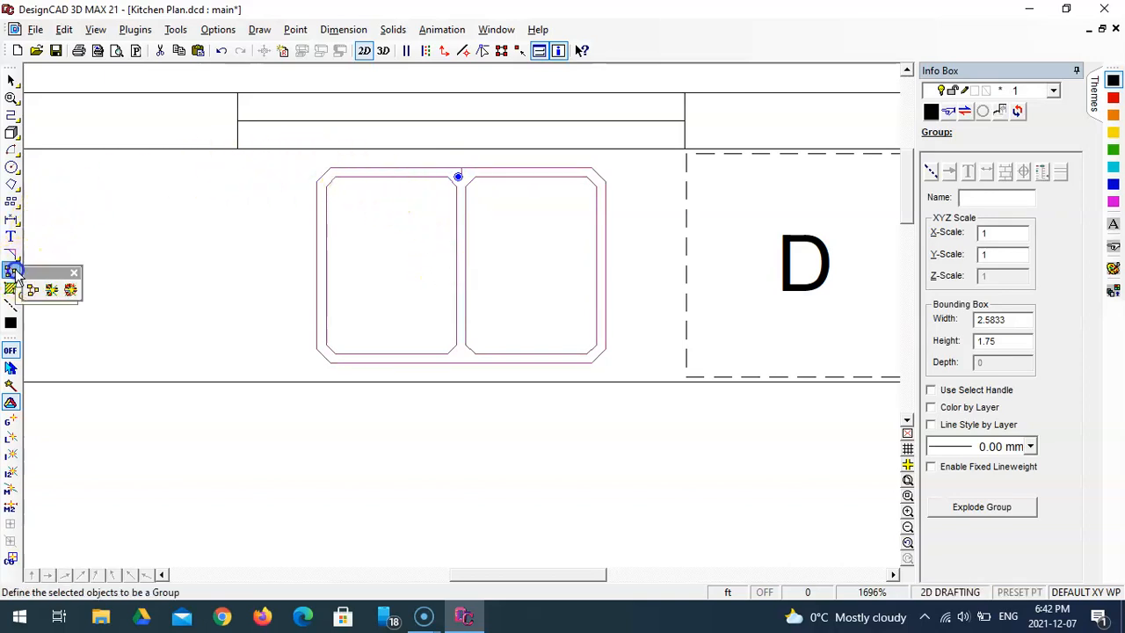
pyautogui.click(51, 289)
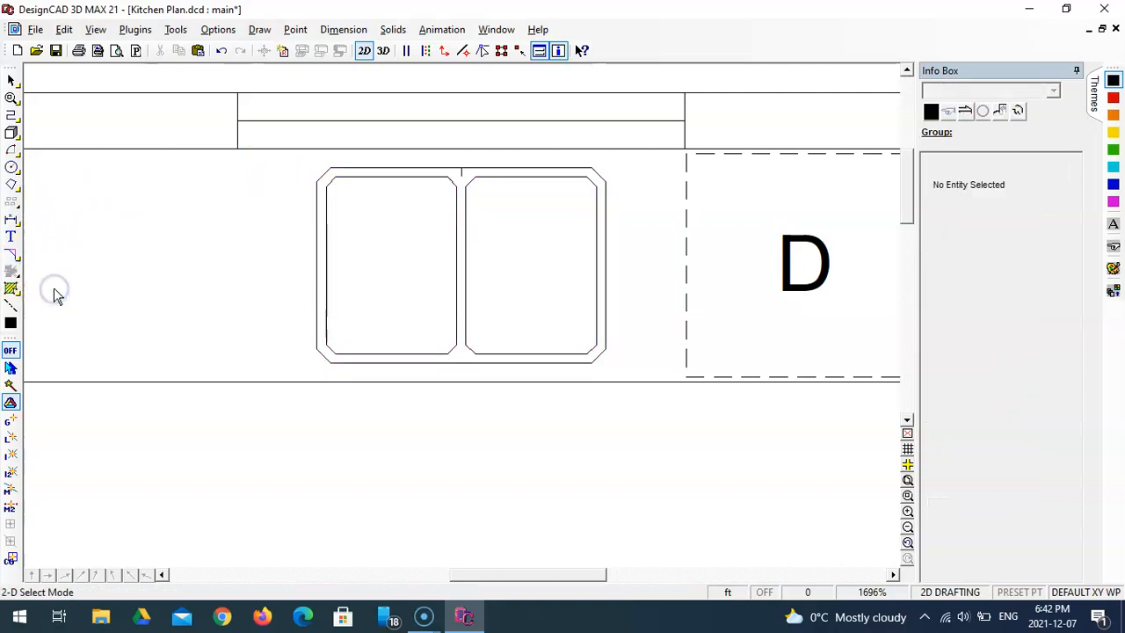
pyautogui.click(462, 175)
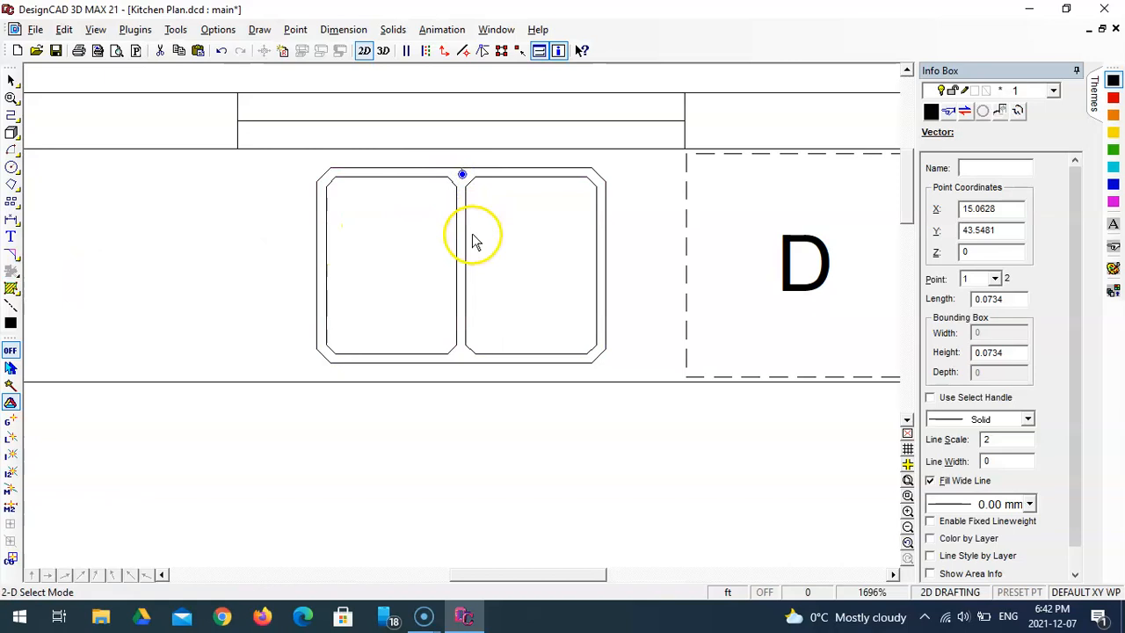
pyautogui.press('Delete')
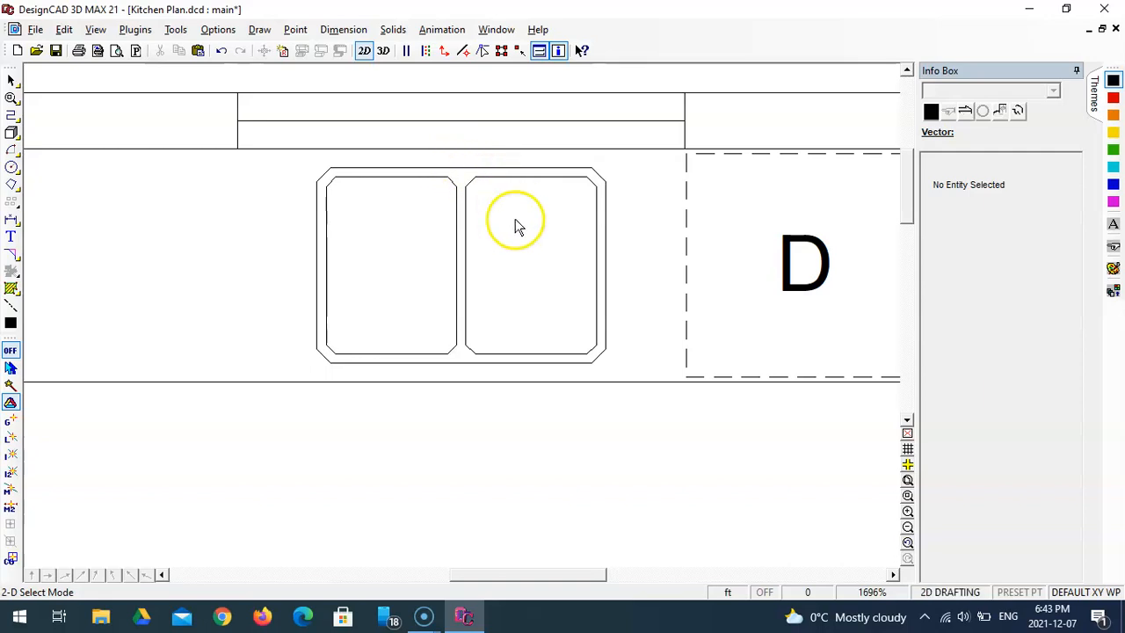
# Start an orthogonal line in the open floor between the left-wall counter and the island, with a 2'5" horizontal first segment running left
pyautogui.click(909, 542)
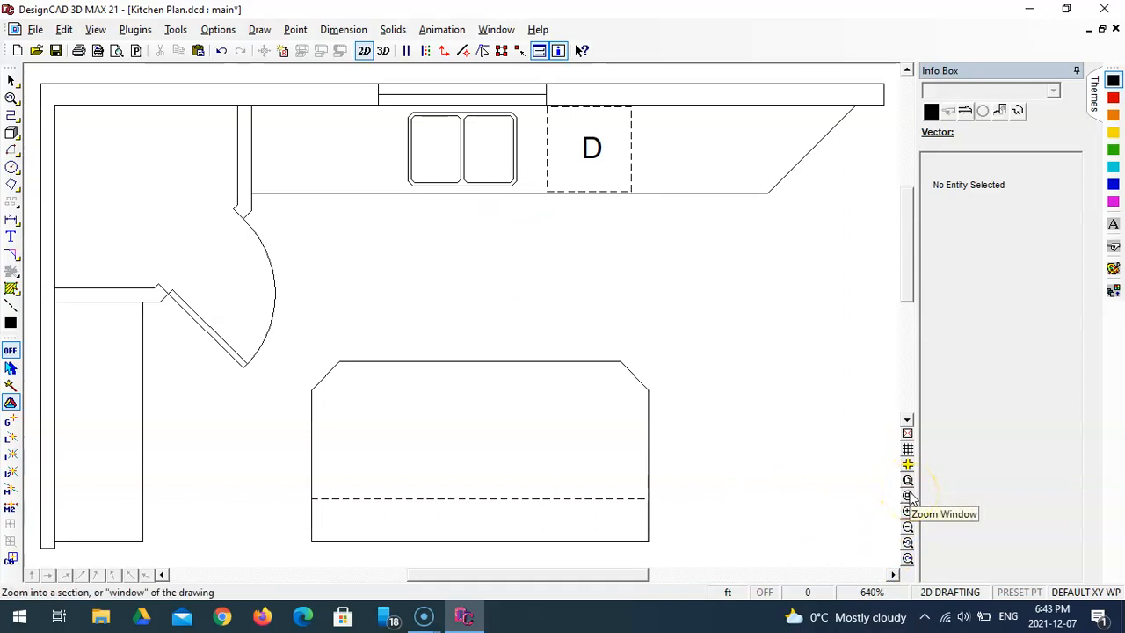
pyautogui.click(910, 497)
pyautogui.click(31, 374)
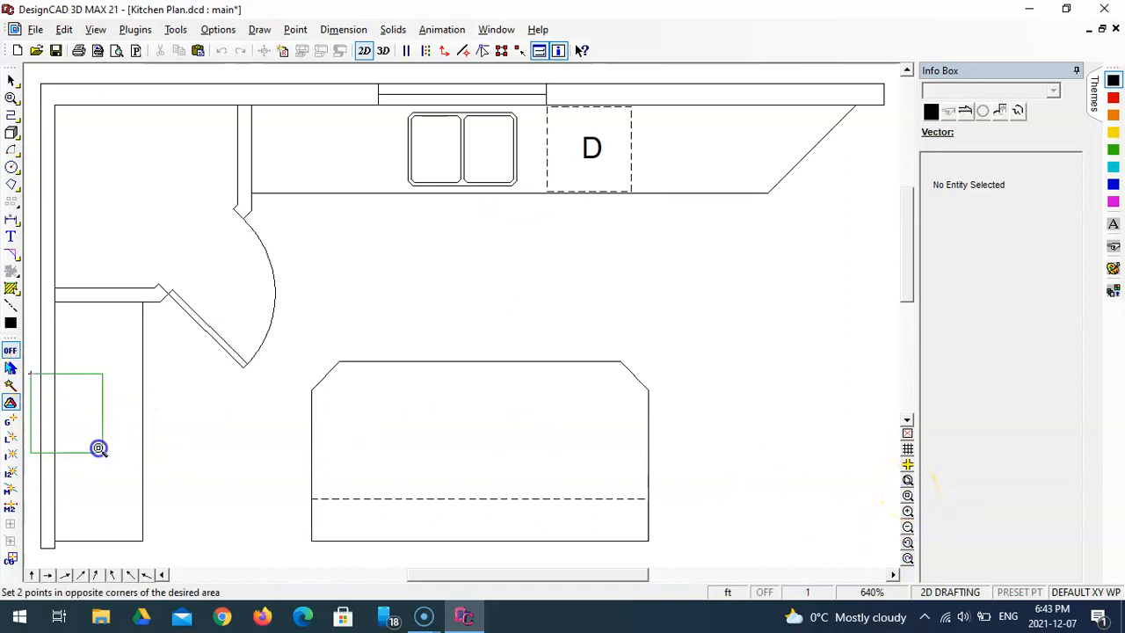
pyautogui.click(322, 555)
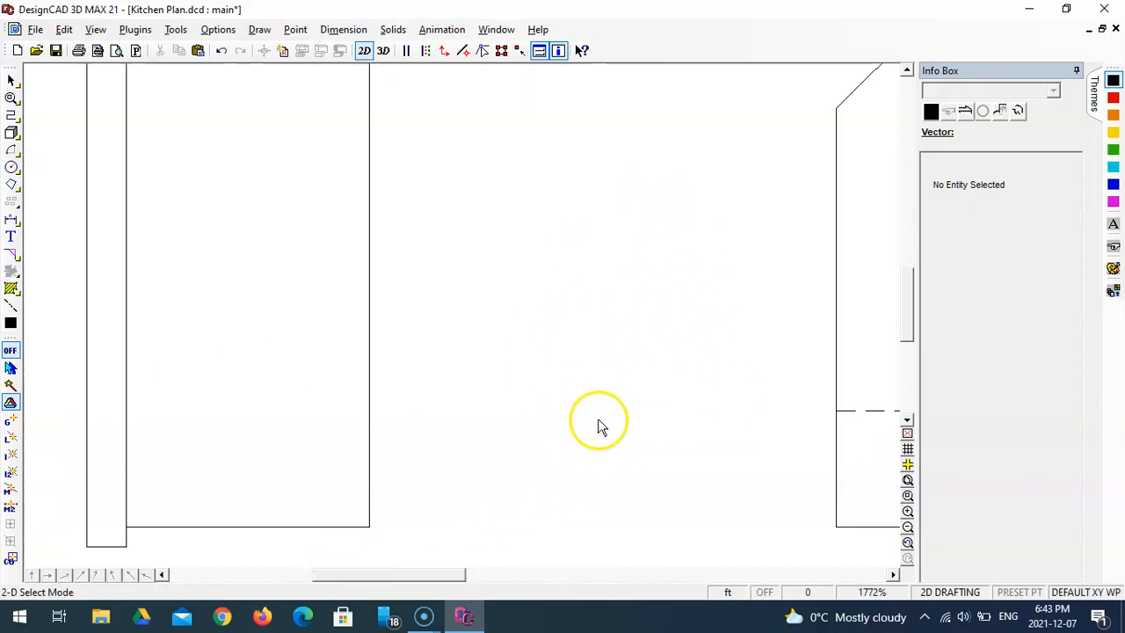
pyautogui.click(10, 115)
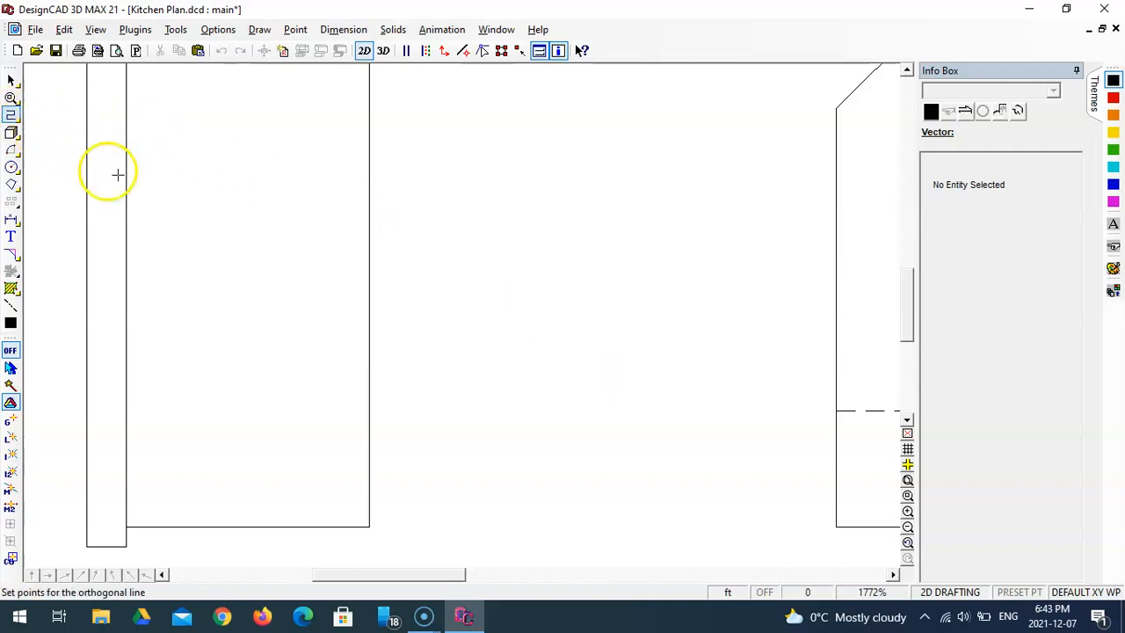
pyautogui.click(718, 292)
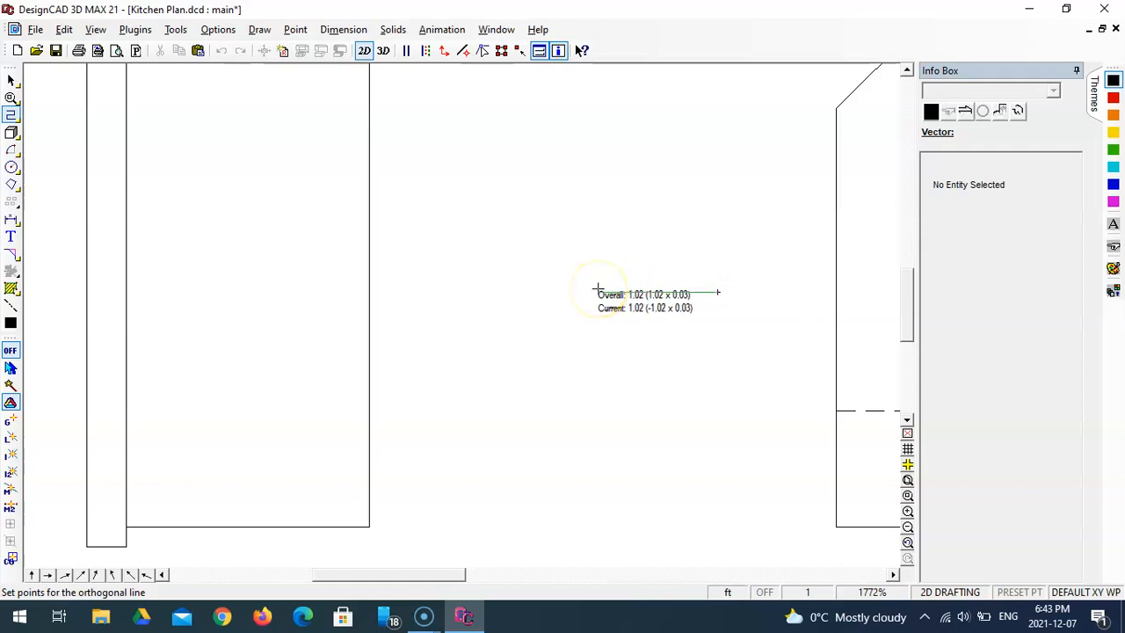
pyautogui.press("'")
pyautogui.write('-2')
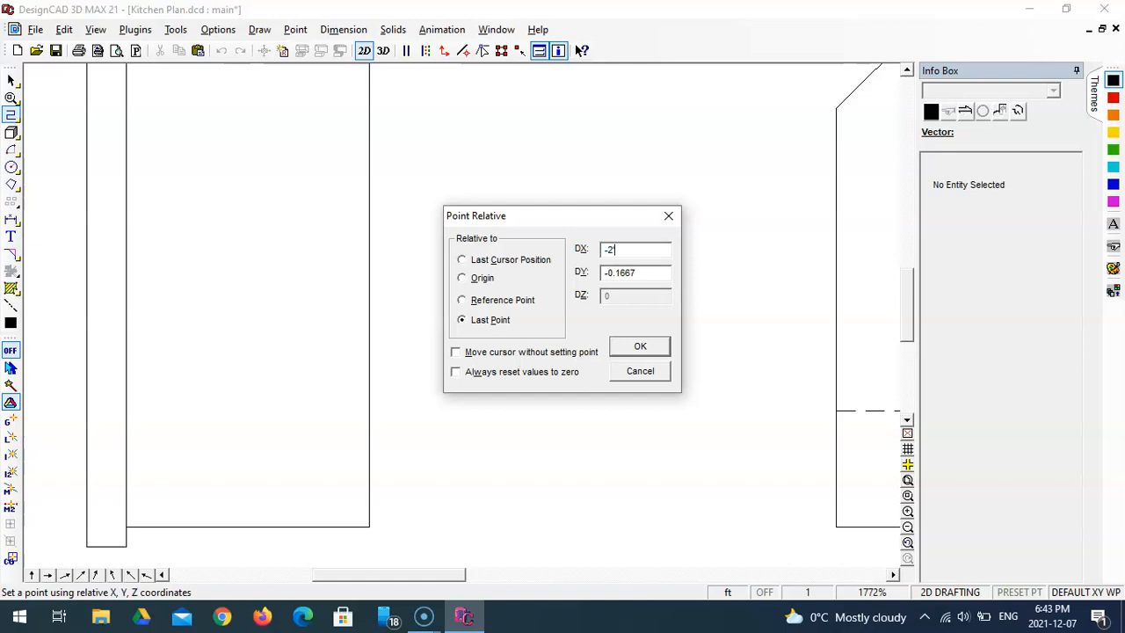
pyautogui.press('Tab')
pyautogui.write('0')
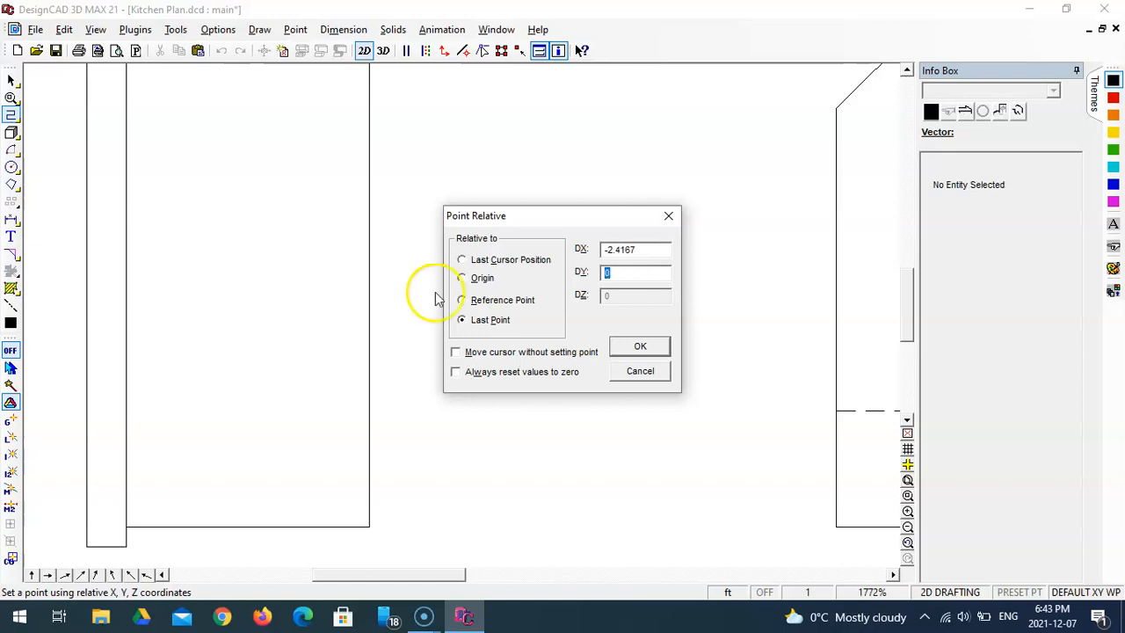
pyautogui.press('Return')
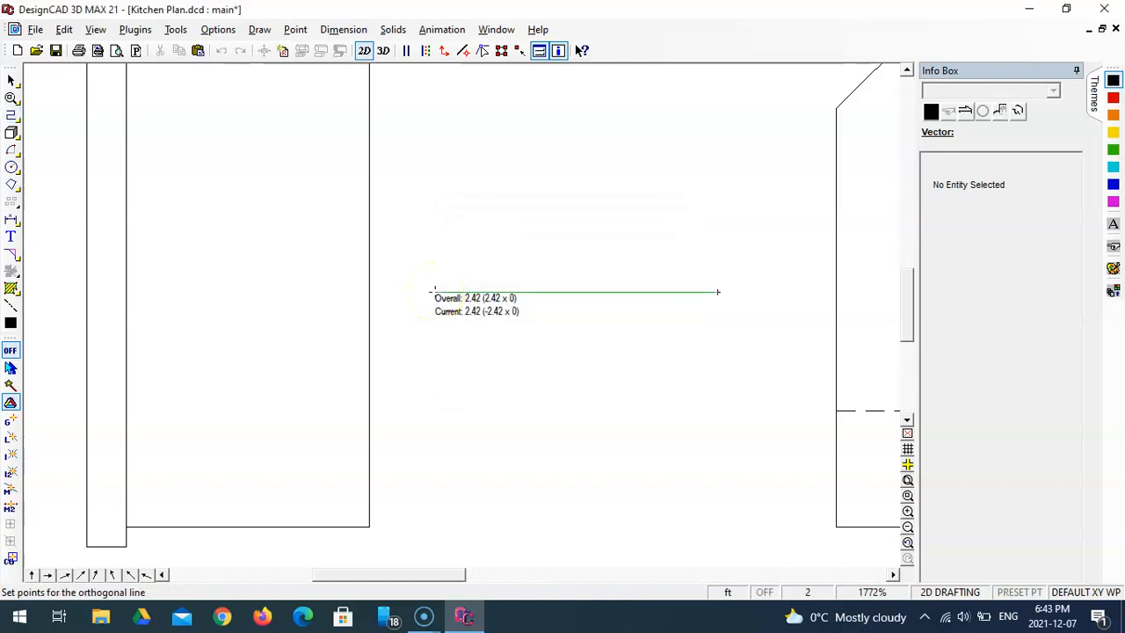
# Continue the orthogonal line 2'6" straight down and 2'5" to the right, finishing it as a three-sided outline
pyautogui.press("'")
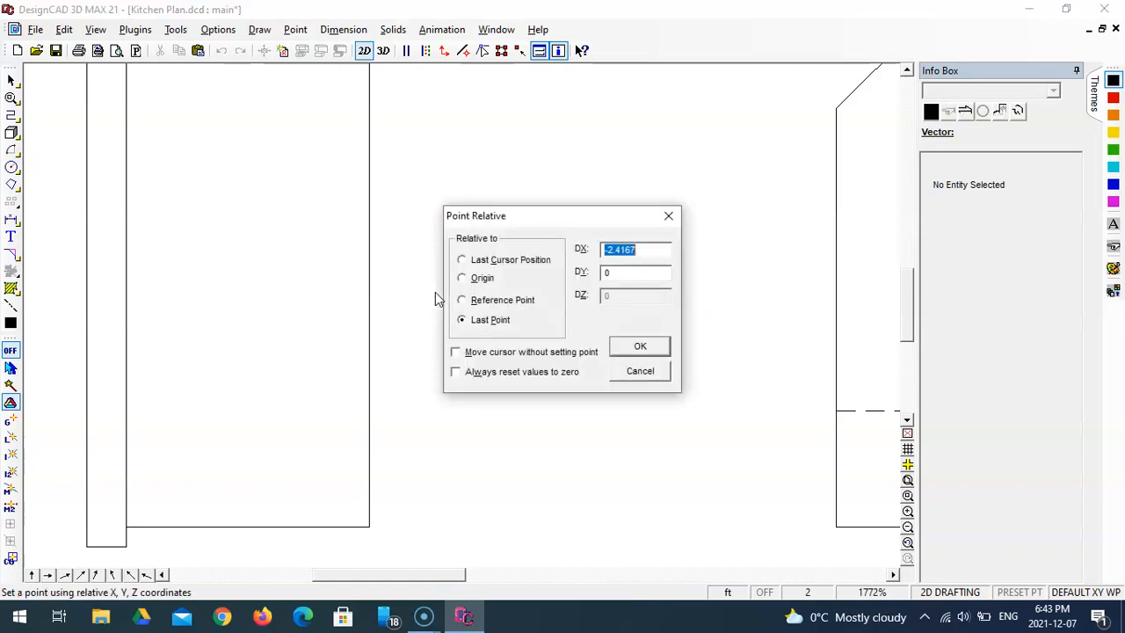
pyautogui.write('0')
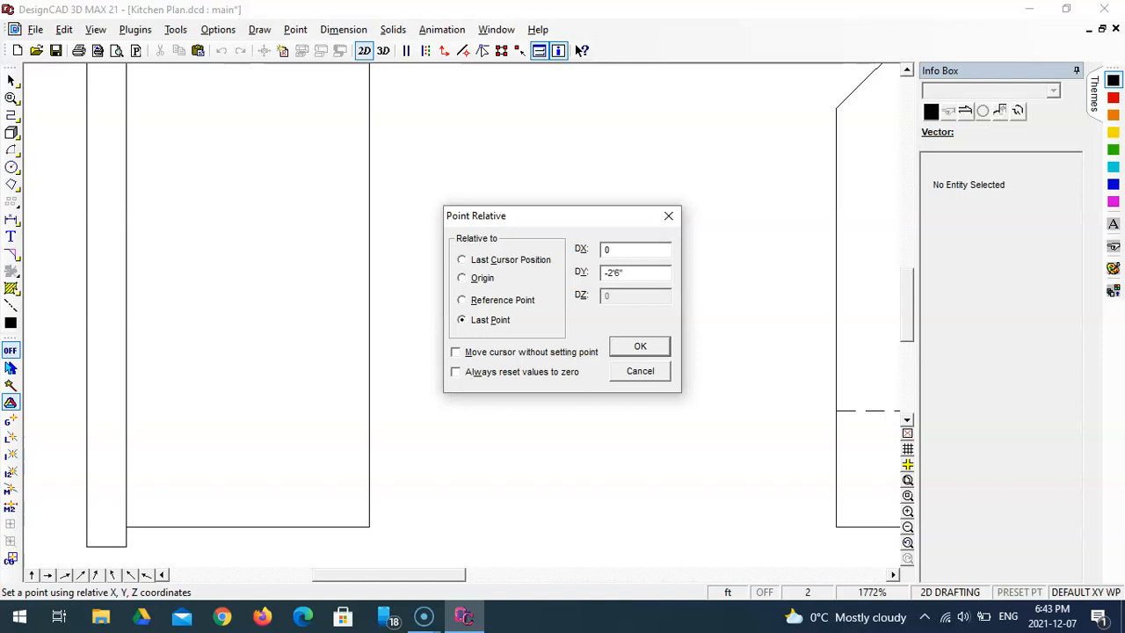
pyautogui.press('Return')
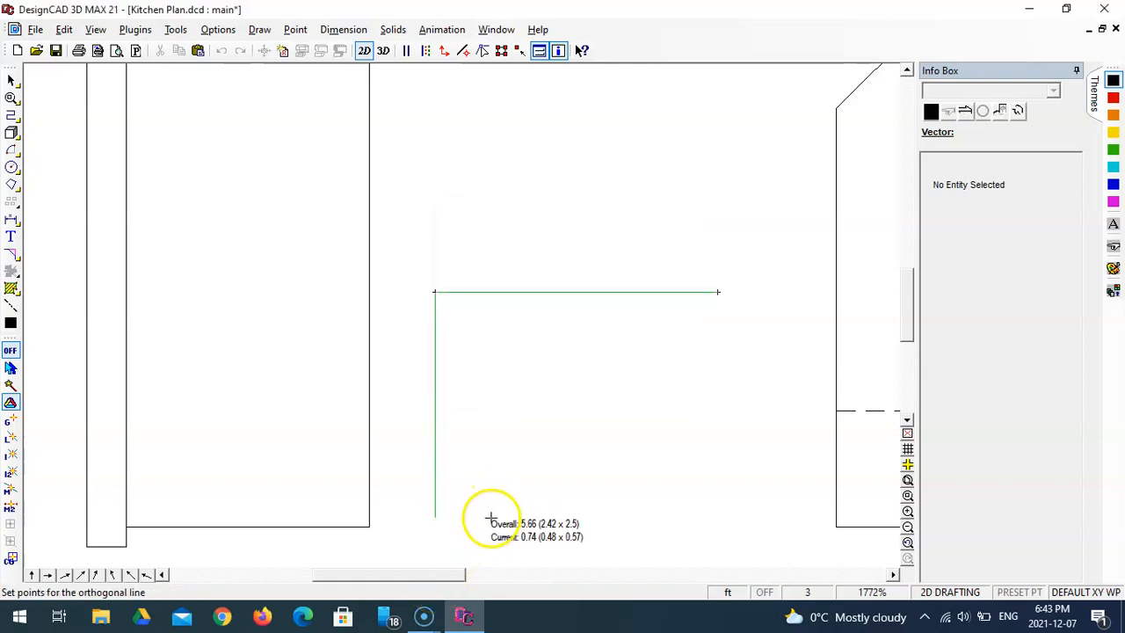
pyautogui.scroll(-1, 490, 518)
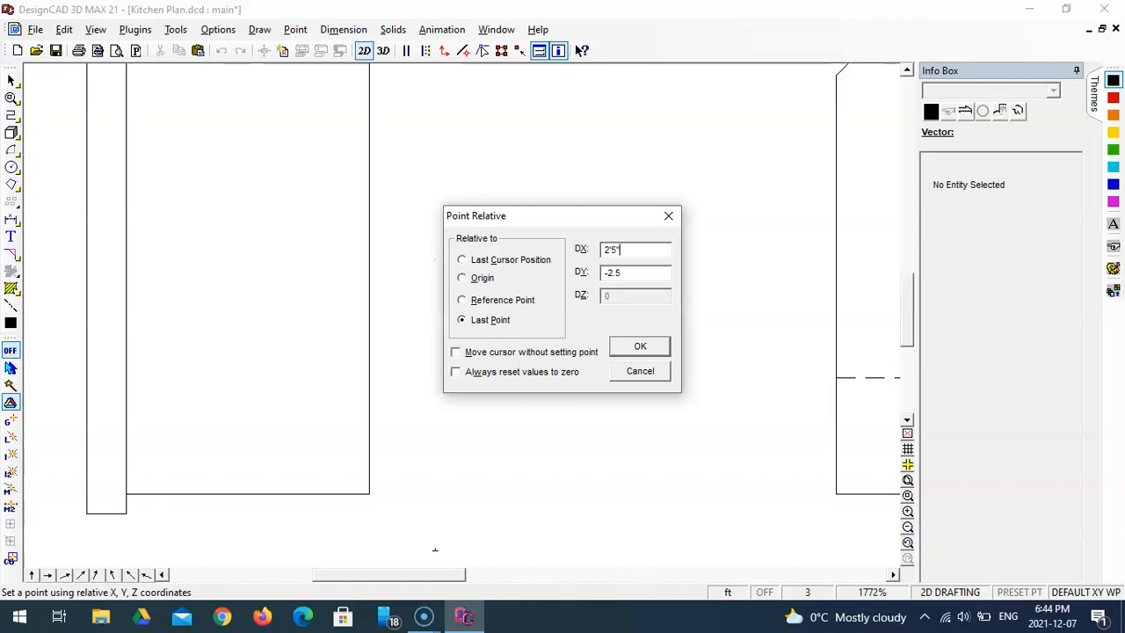
pyautogui.press('Return')
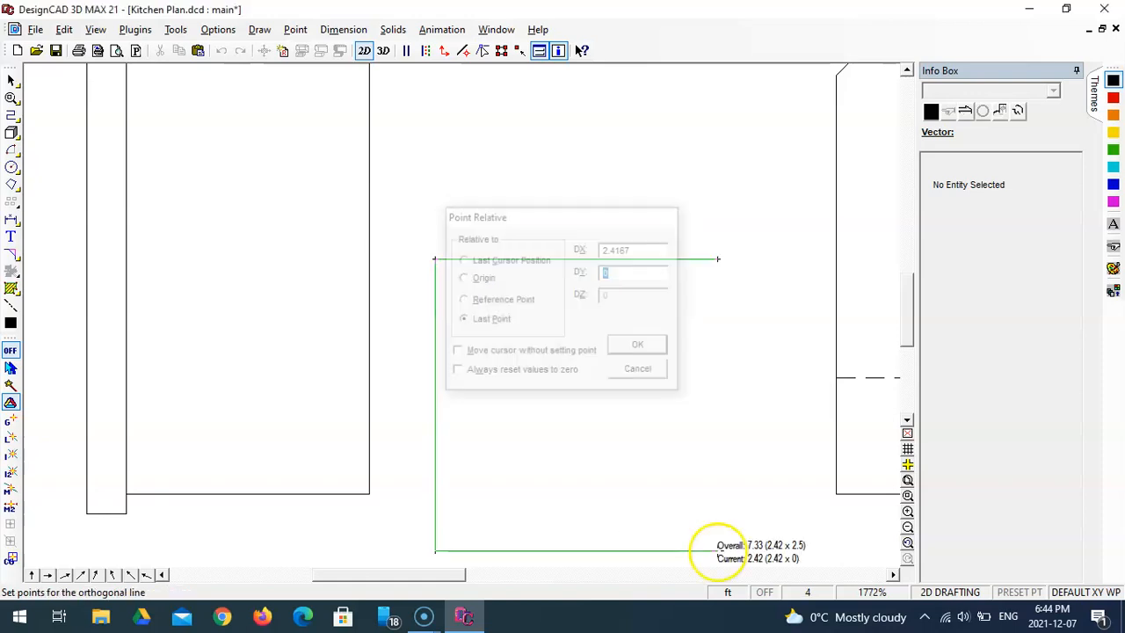
pyautogui.press('Return')
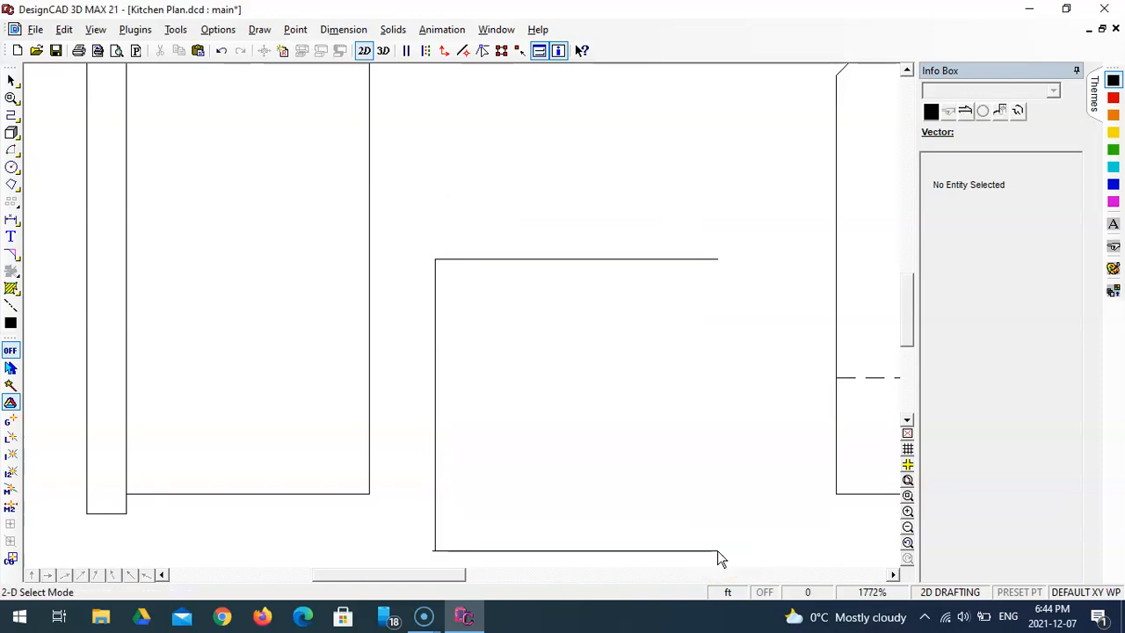
# Move the three-sided outline up about 0.9 ft in the open floor area, and deselect it
pyautogui.click(558, 259)
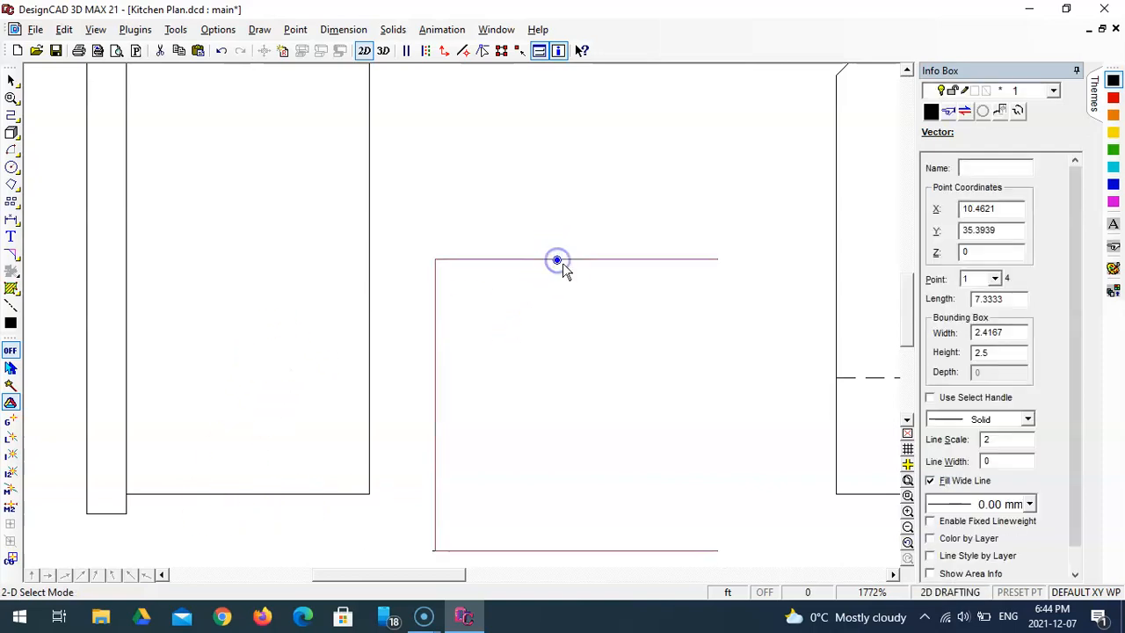
pyautogui.click(557, 181)
pyautogui.click(569, 260)
pyautogui.click(571, 262)
pyautogui.click(572, 158)
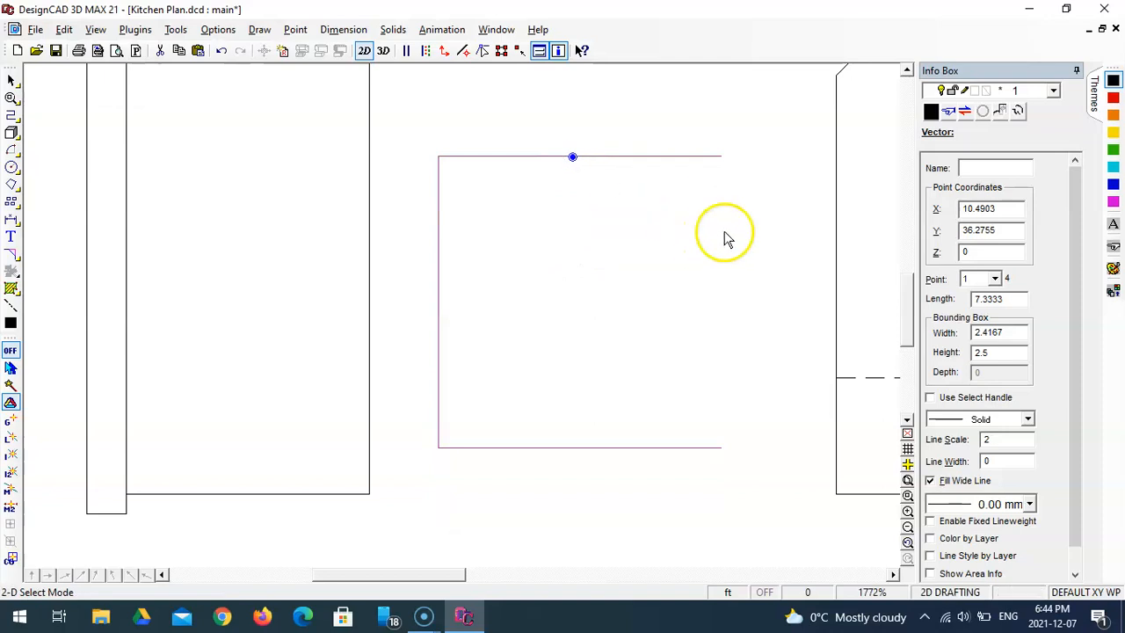
pyautogui.click(674, 203)
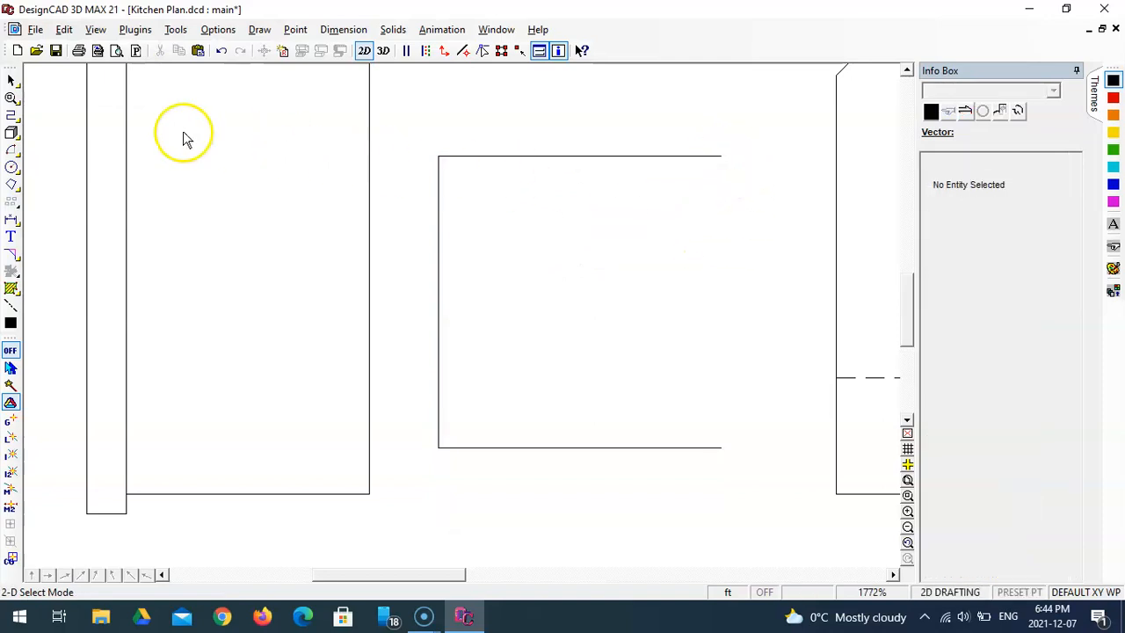
pyautogui.click(11, 115)
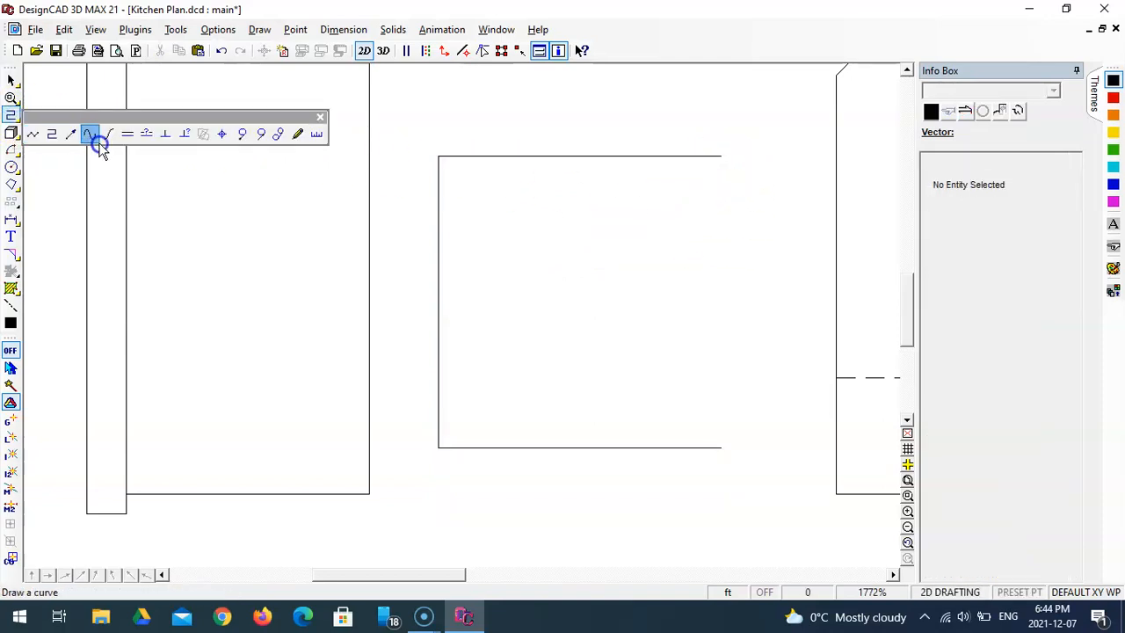
pyautogui.click(141, 132)
pyautogui.click(489, 151)
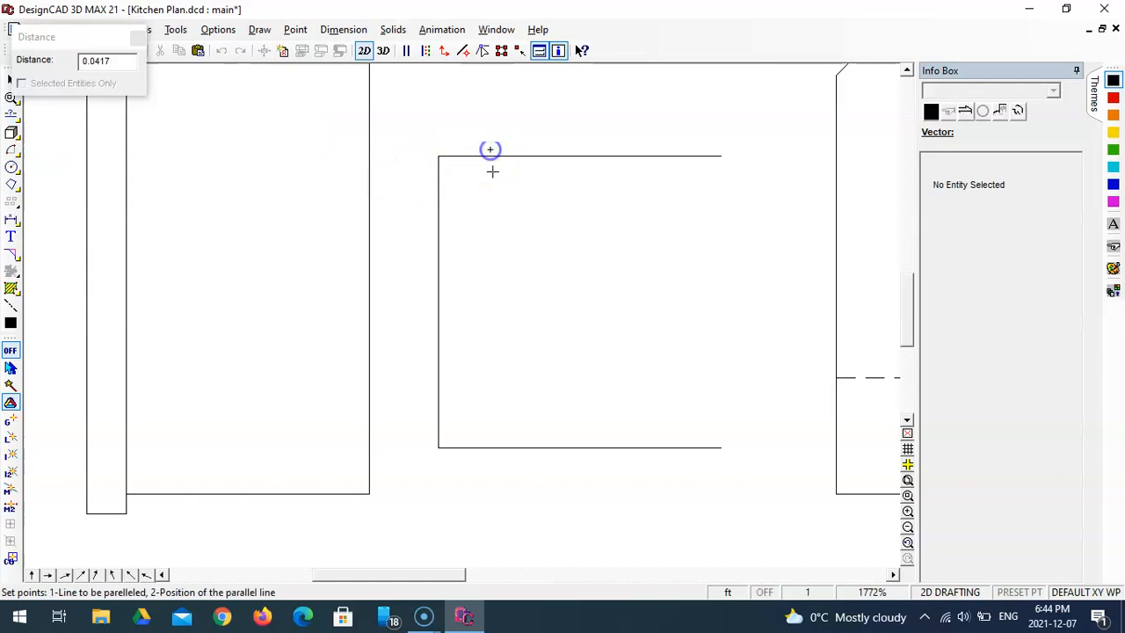
pyautogui.press('Escape')
pyautogui.moveTo(62, 44); pyautogui.dragTo(107, 54)
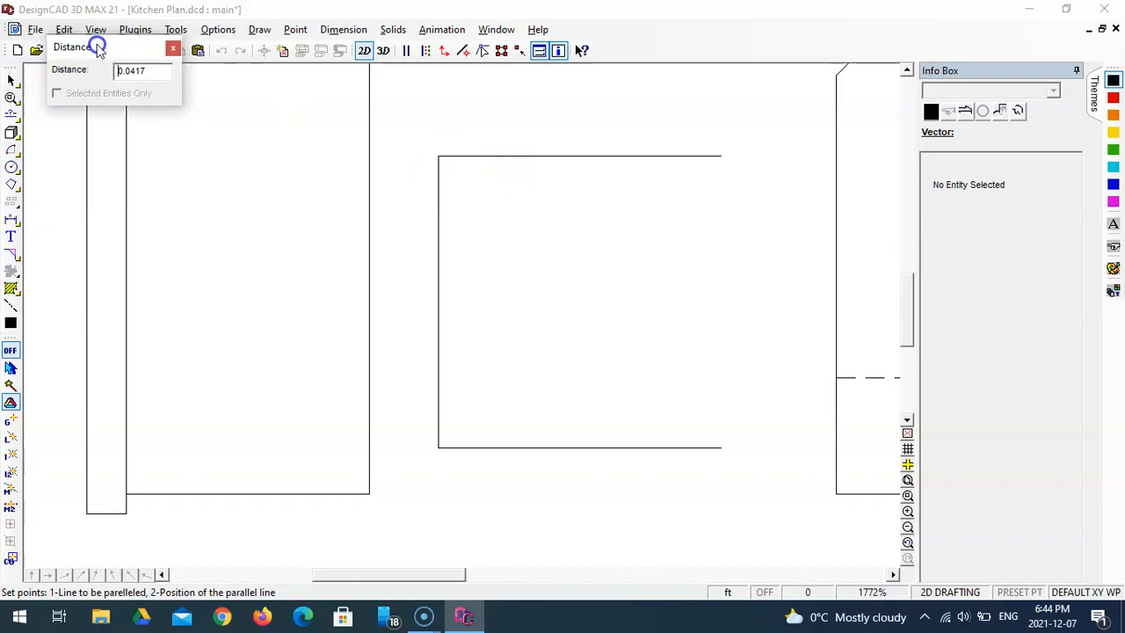
# Close the open right side of the outline with a vertical orthogonal line between its two free endpoints
pyautogui.click(18, 117)
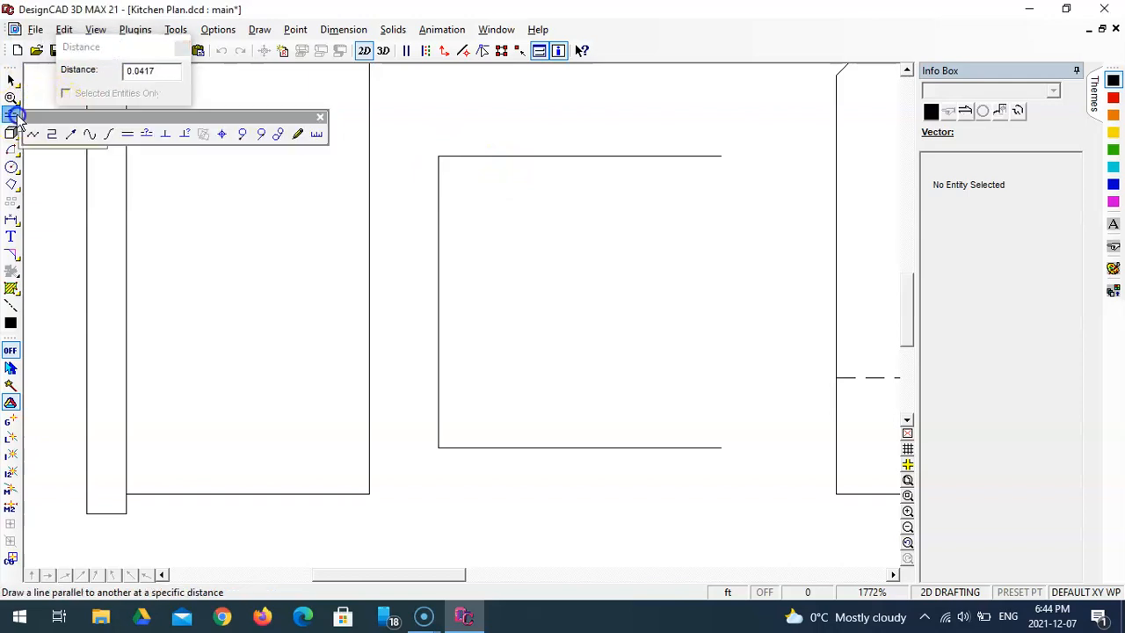
pyautogui.click(56, 133)
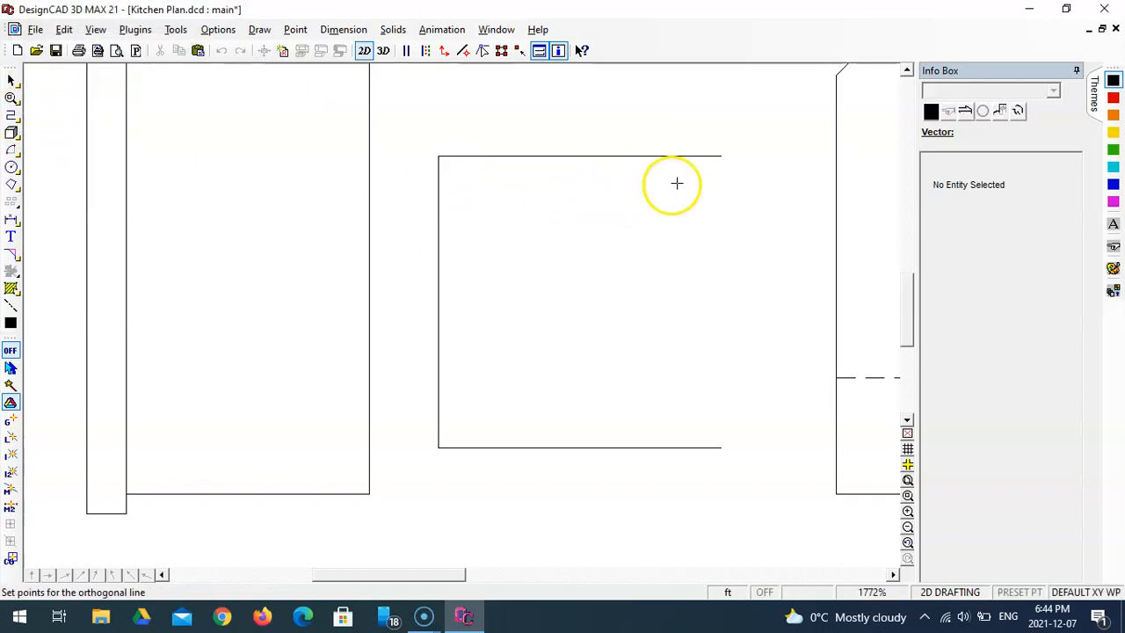
pyautogui.click(721, 157)
pyautogui.click(721, 448)
pyautogui.press('Return')
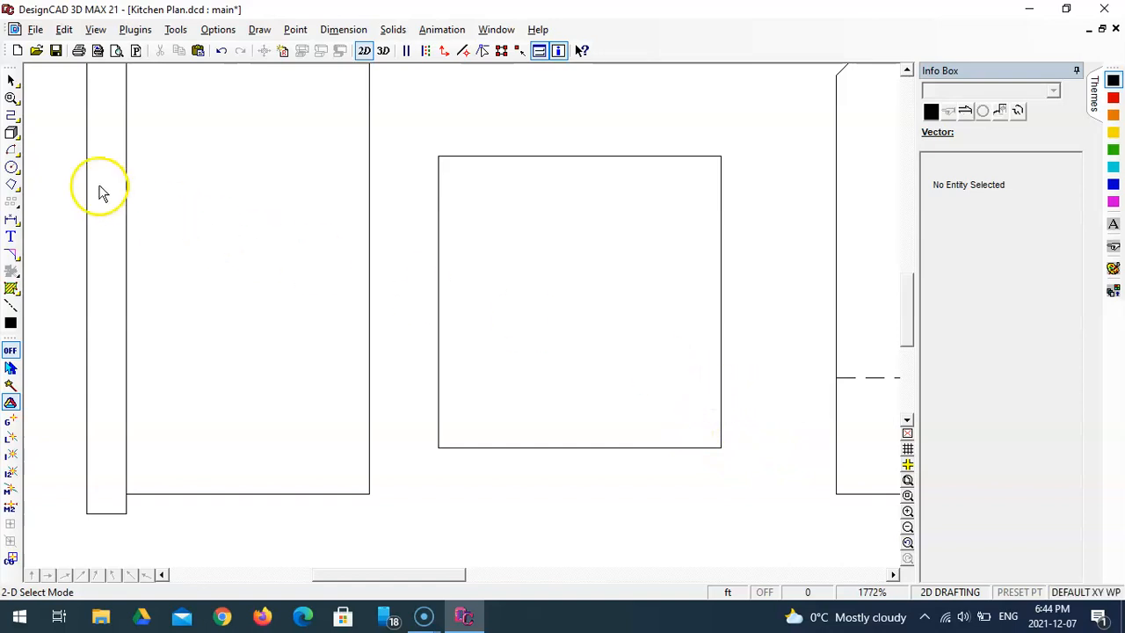
# Add a parallel line 1.5" inside the right edge of the rectangular outline
pyautogui.click(12, 115)
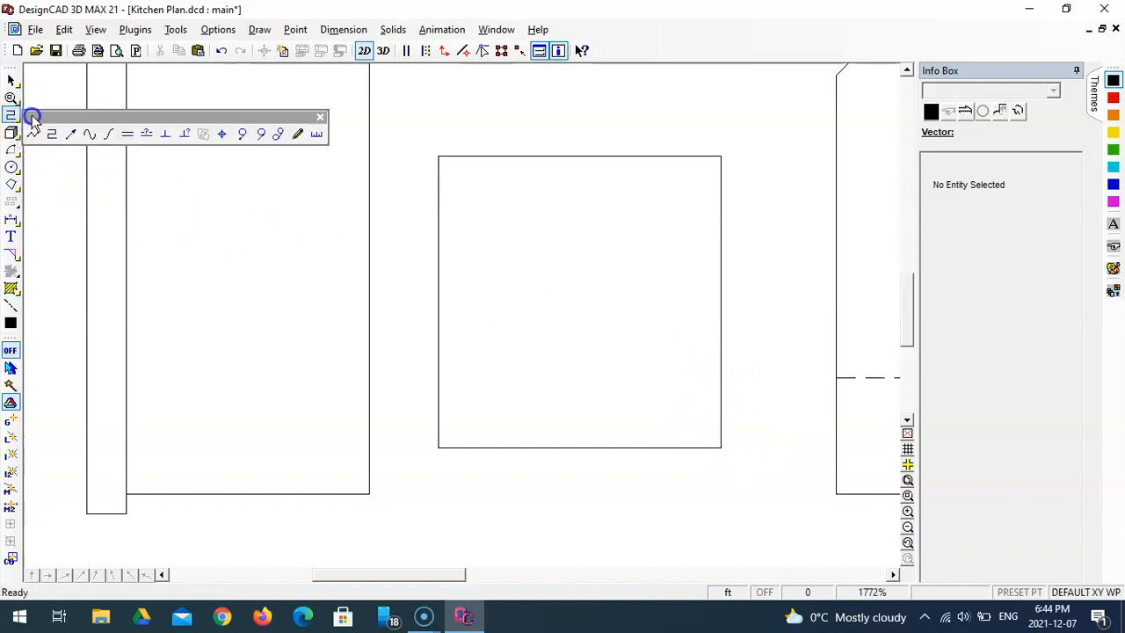
pyautogui.click(154, 139)
pyautogui.doubleClick(134, 69)
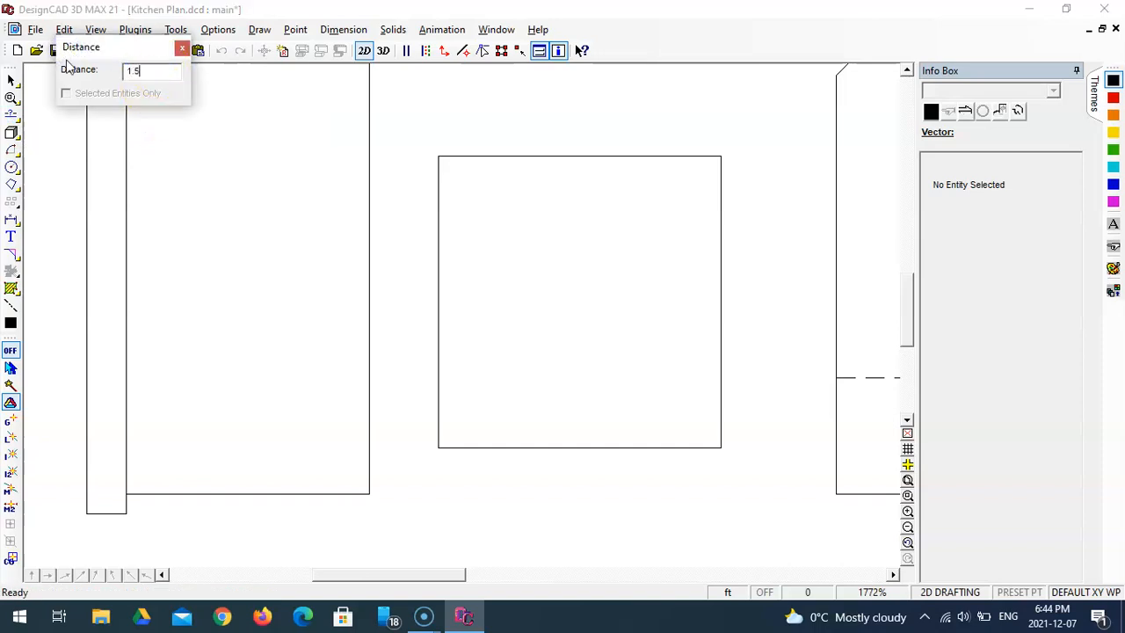
pyautogui.write('1.5"')
pyautogui.press('Return')
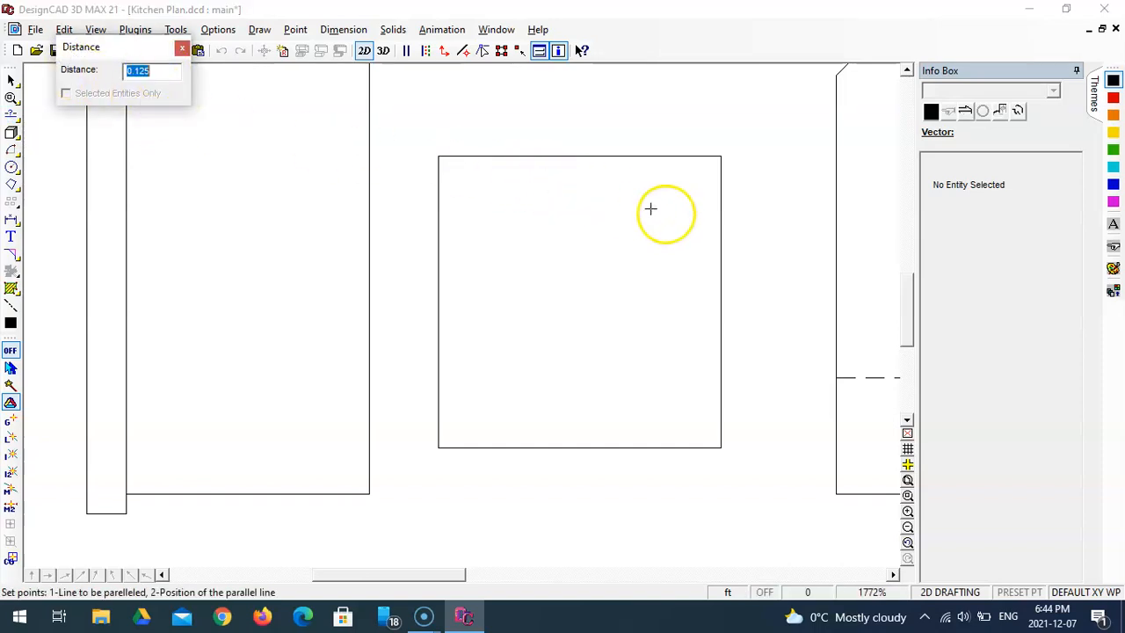
pyautogui.click(723, 262)
pyautogui.click(689, 273)
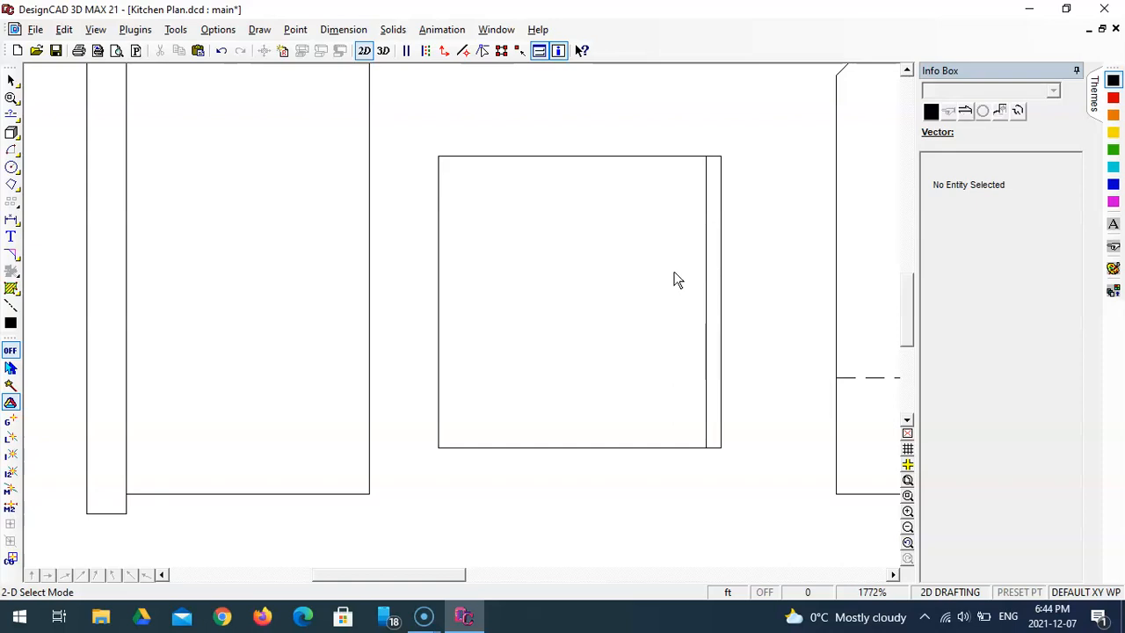
# Save the kitchen plan drawing
pyautogui.click(657, 273)
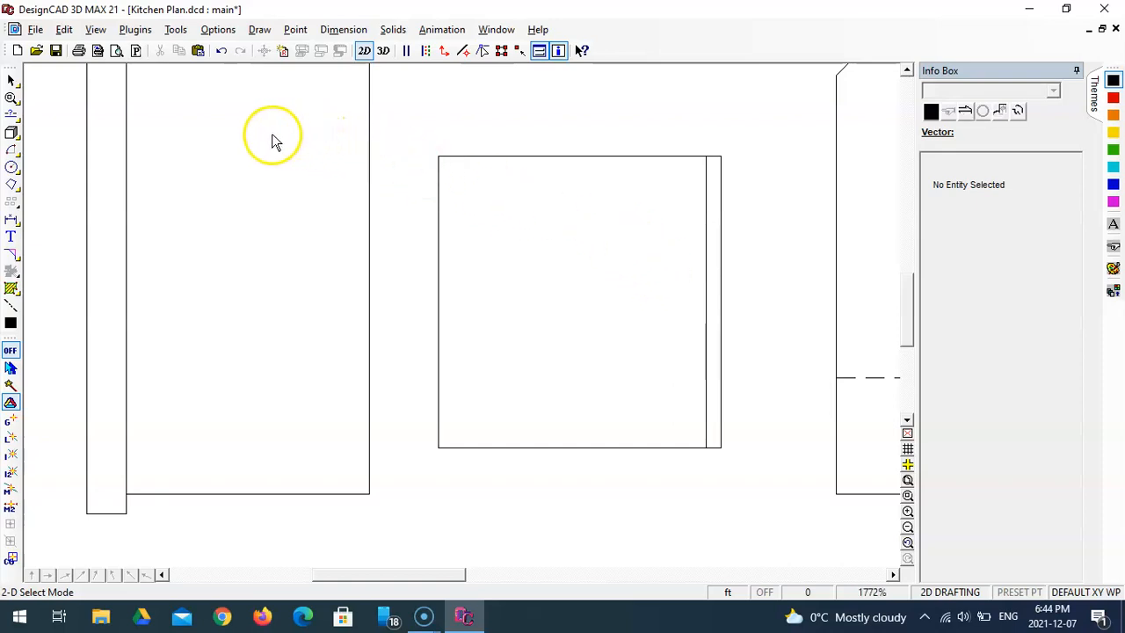
pyautogui.click(42, 30)
pyautogui.click(67, 125)
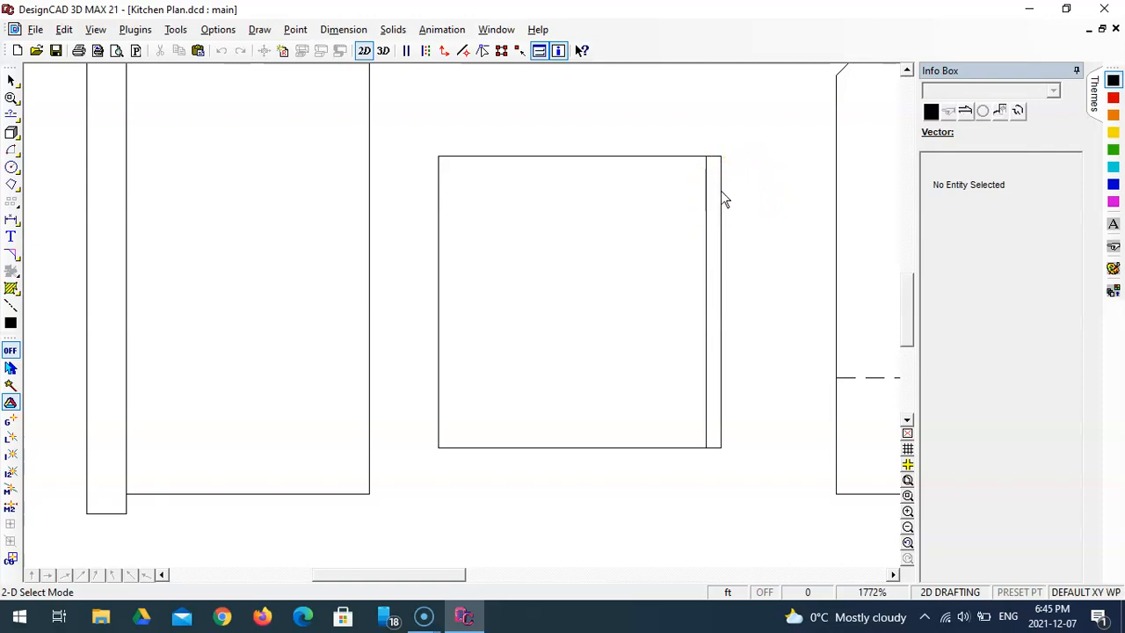
# Start an orthogonal line at the rectangular outline's upper-right corner, with a first segment 2" down along the right edge
pyautogui.click(13, 121)
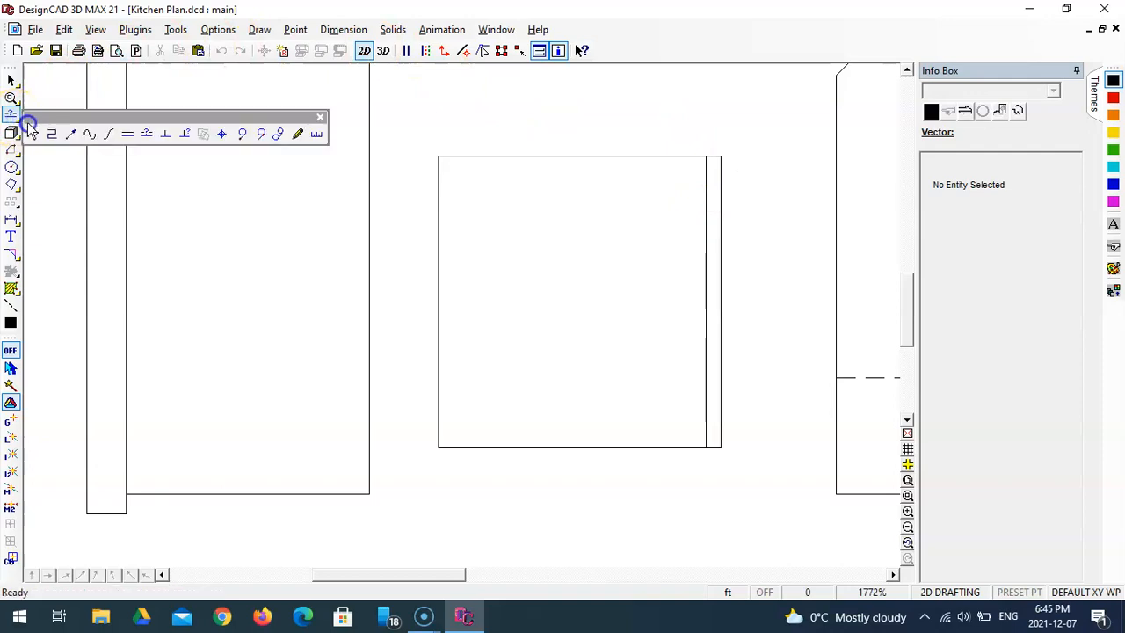
pyautogui.click(52, 131)
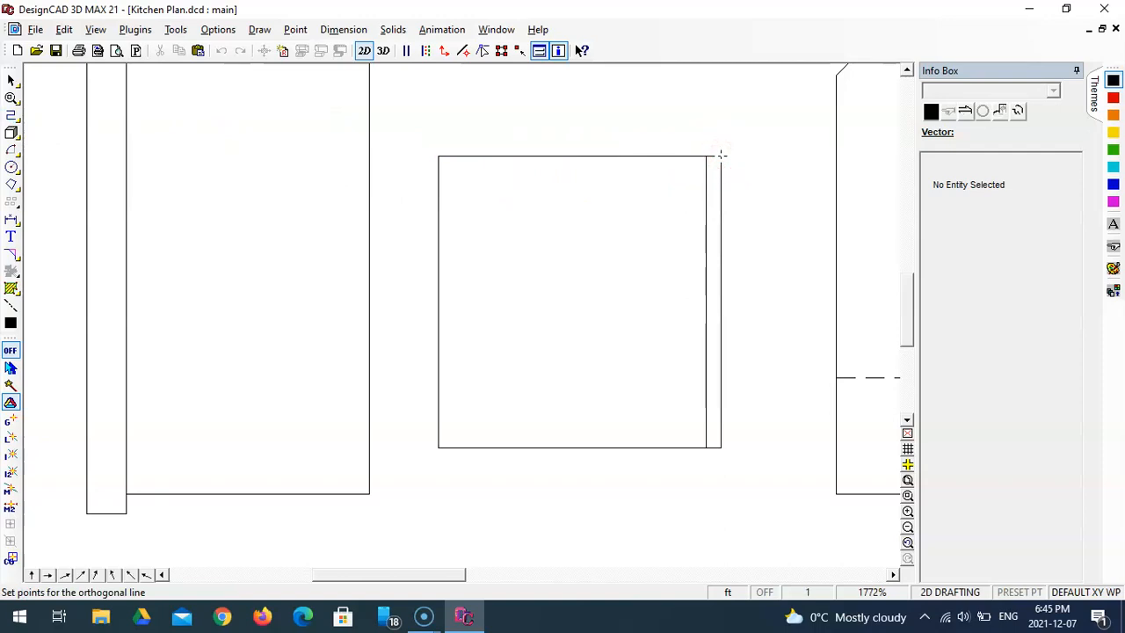
pyautogui.press("'")
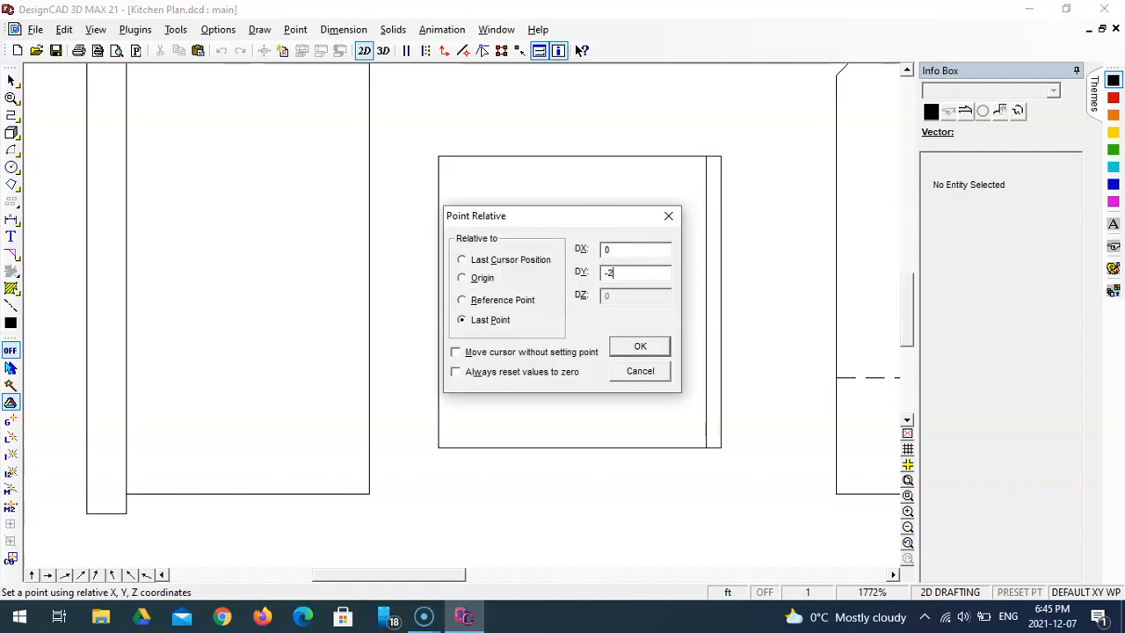
pyautogui.press('Return')
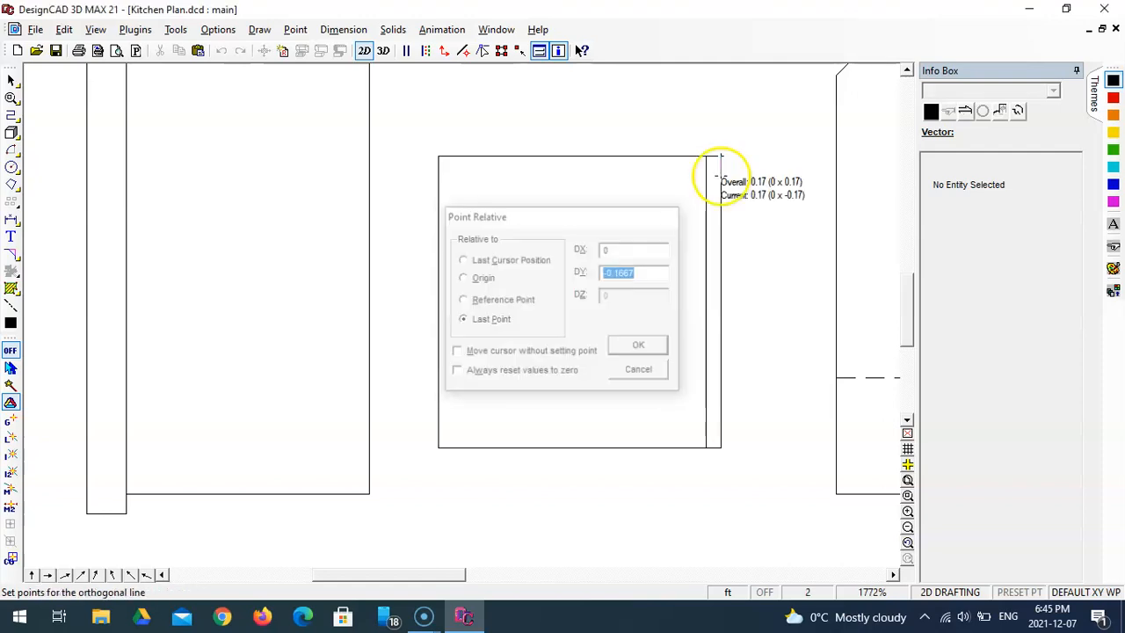
# Continue the orthogonal line 2" right, 2" down and 2" left to form a square handle outside the right edge
pyautogui.press("'")
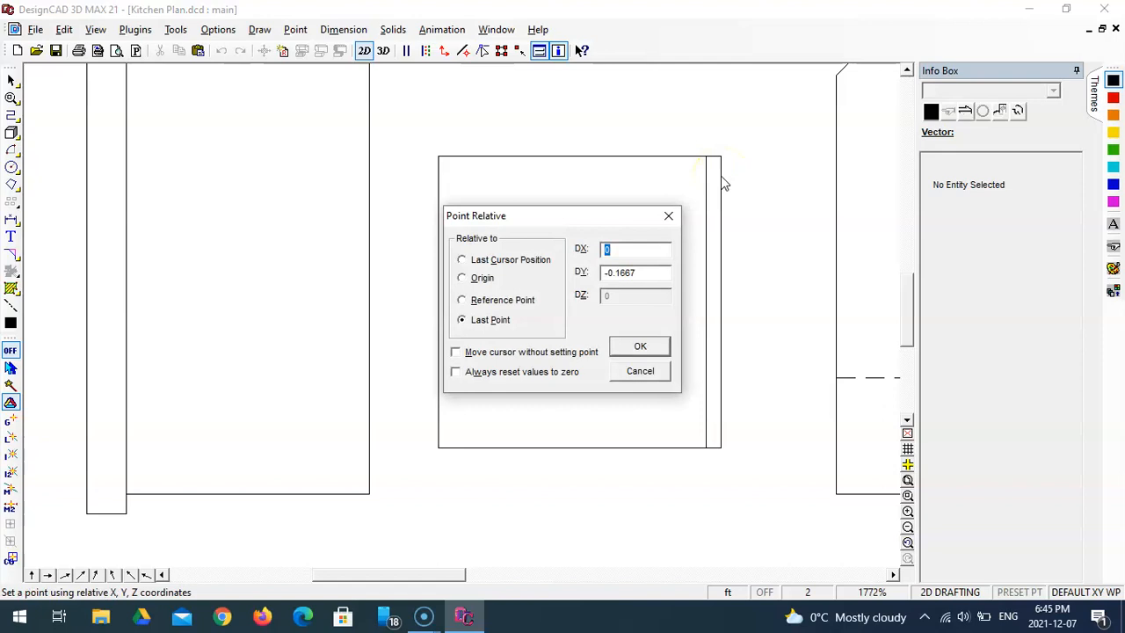
pyautogui.write("2'")
pyautogui.press('Return')
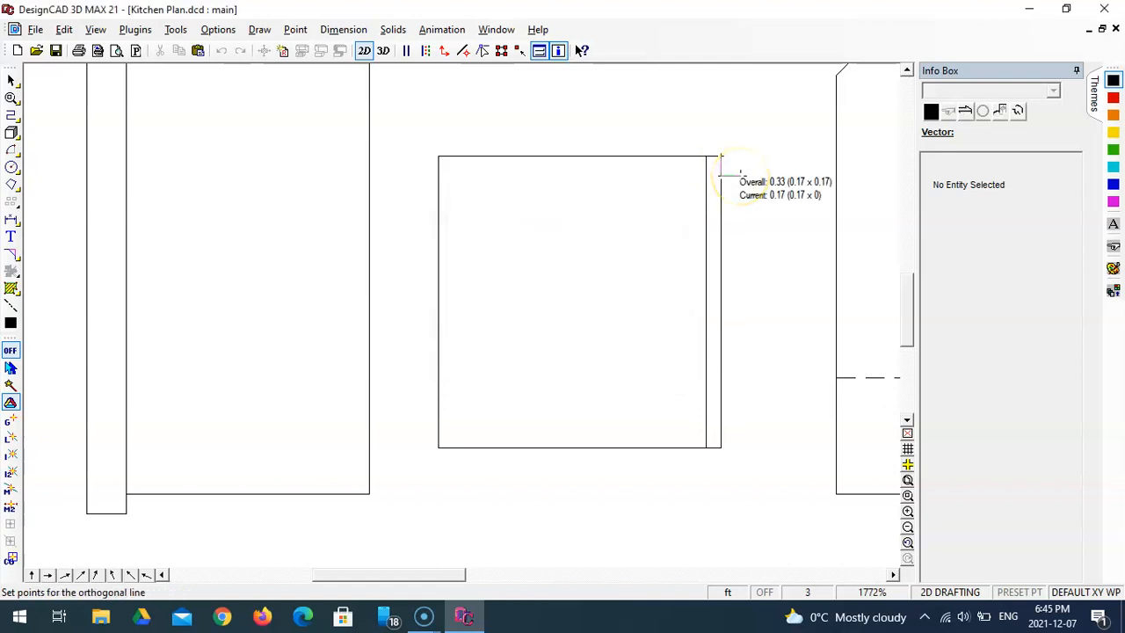
pyautogui.press("'")
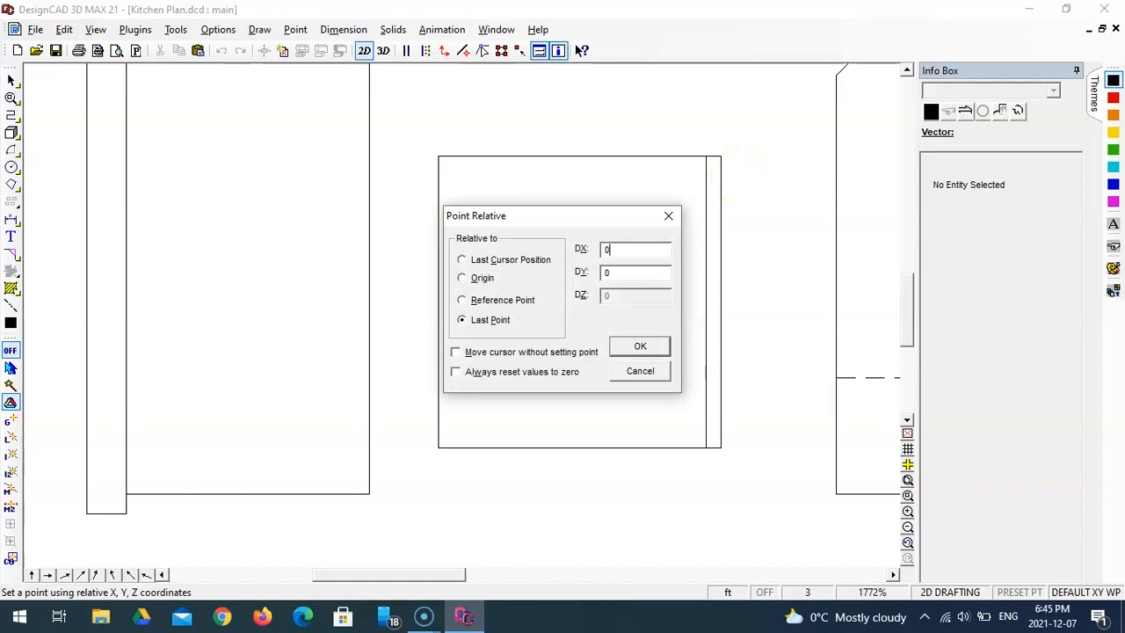
pyautogui.write('-2"')
pyautogui.press('Return')
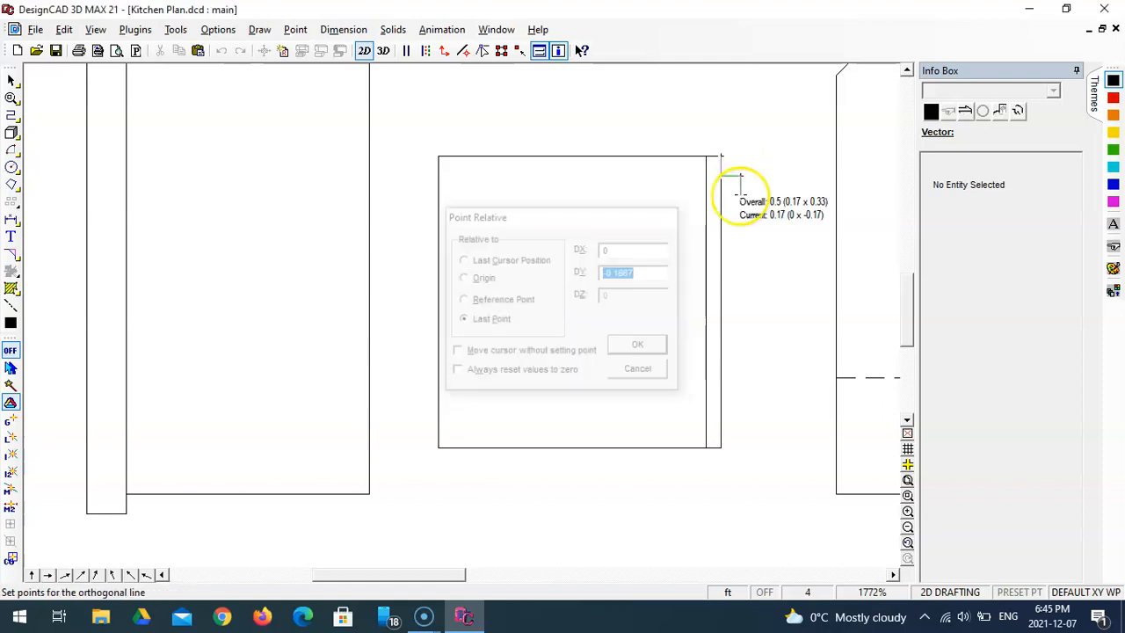
pyautogui.press("'")
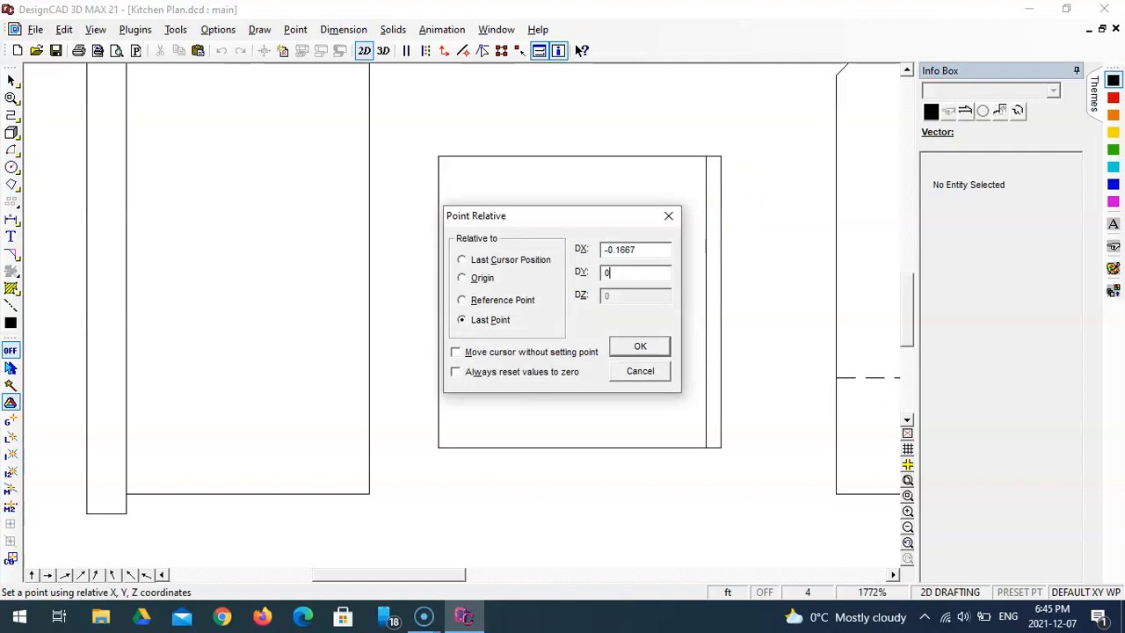
pyautogui.press('Return')
pyautogui.press('Return')
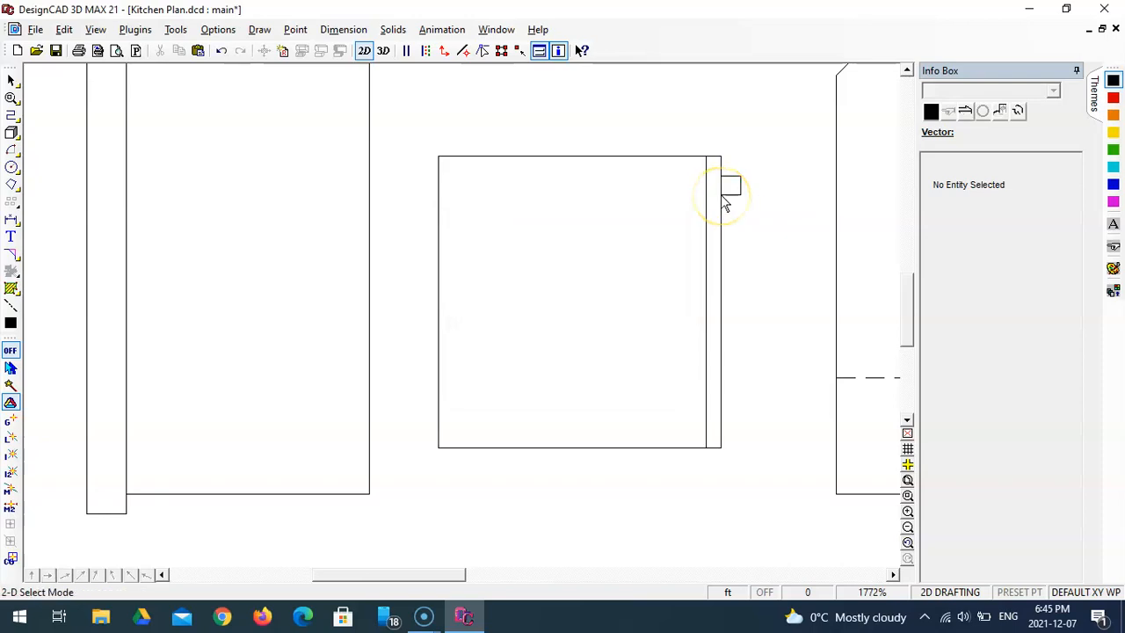
pyautogui.click(732, 221)
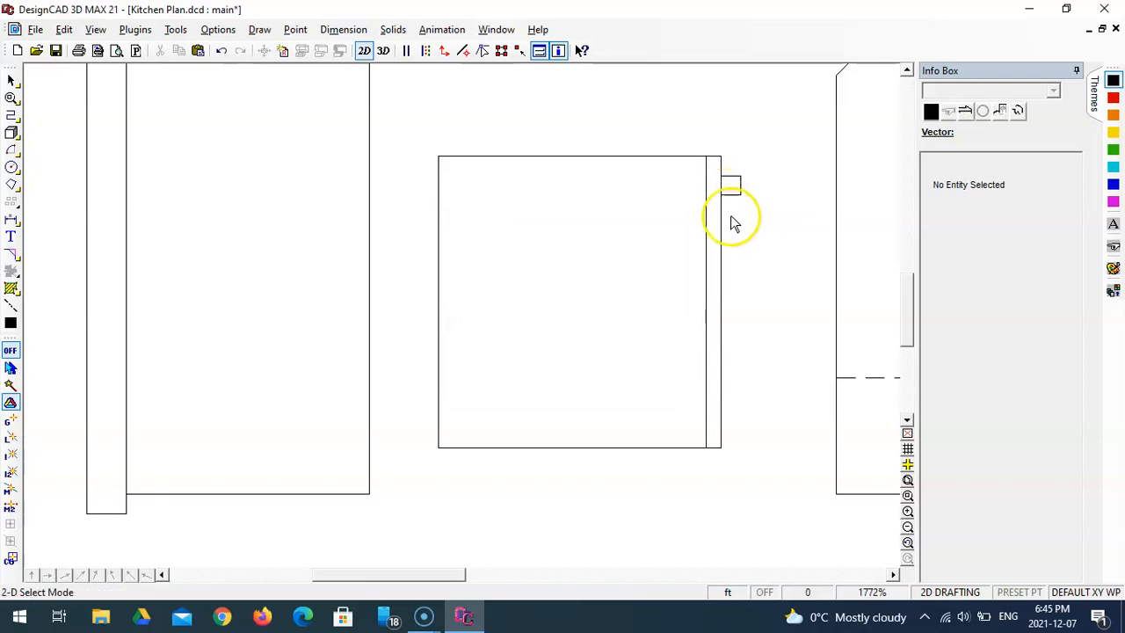
# Fill the small handle square with the WIN_SOLID hatch pattern using Hatch Fill
pyautogui.click(12, 290)
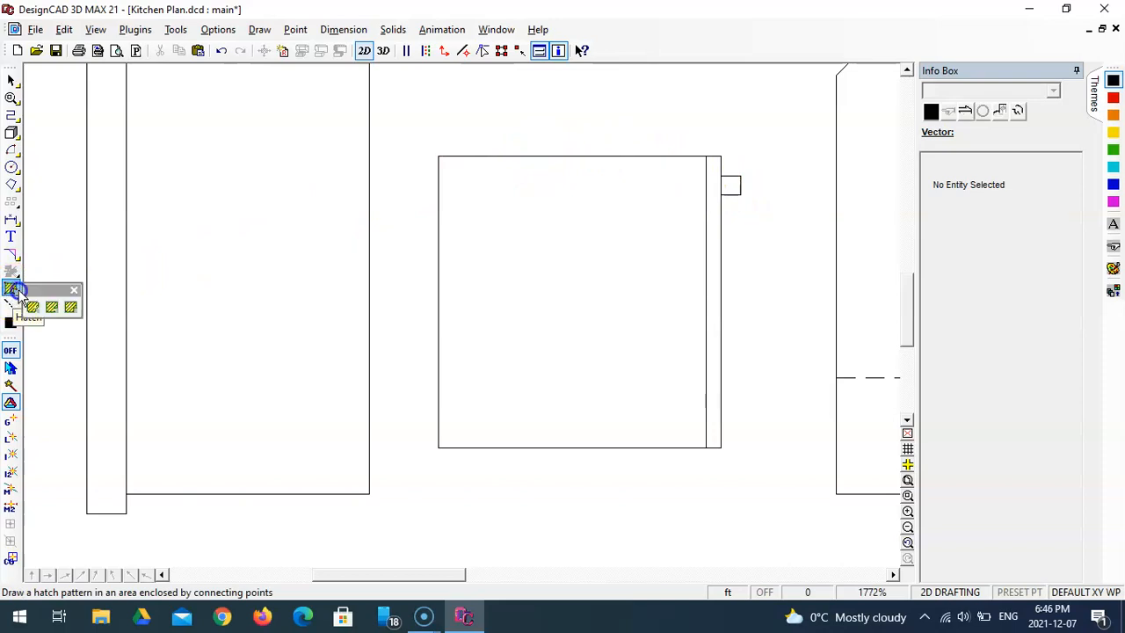
pyautogui.click(71, 307)
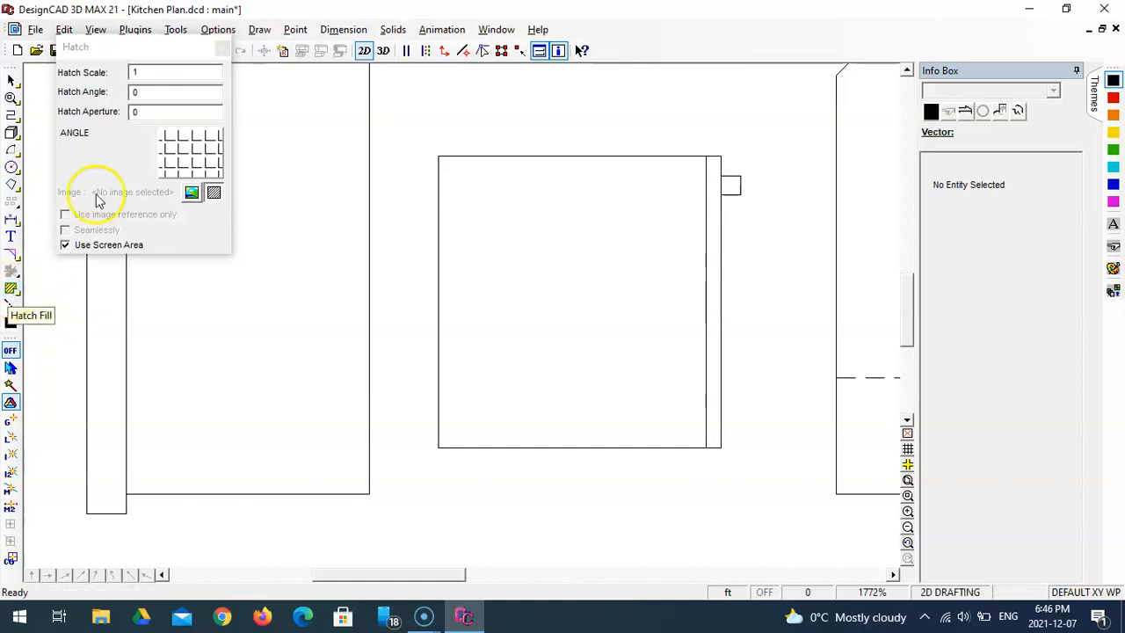
pyautogui.moveTo(139, 47)
pyautogui.mouseDown()
pyautogui.moveTo(209, 120)
pyautogui.moveTo(309, 178)
pyautogui.moveTo(424, 221)
pyautogui.moveTo(546, 219)
pyautogui.mouseUp()
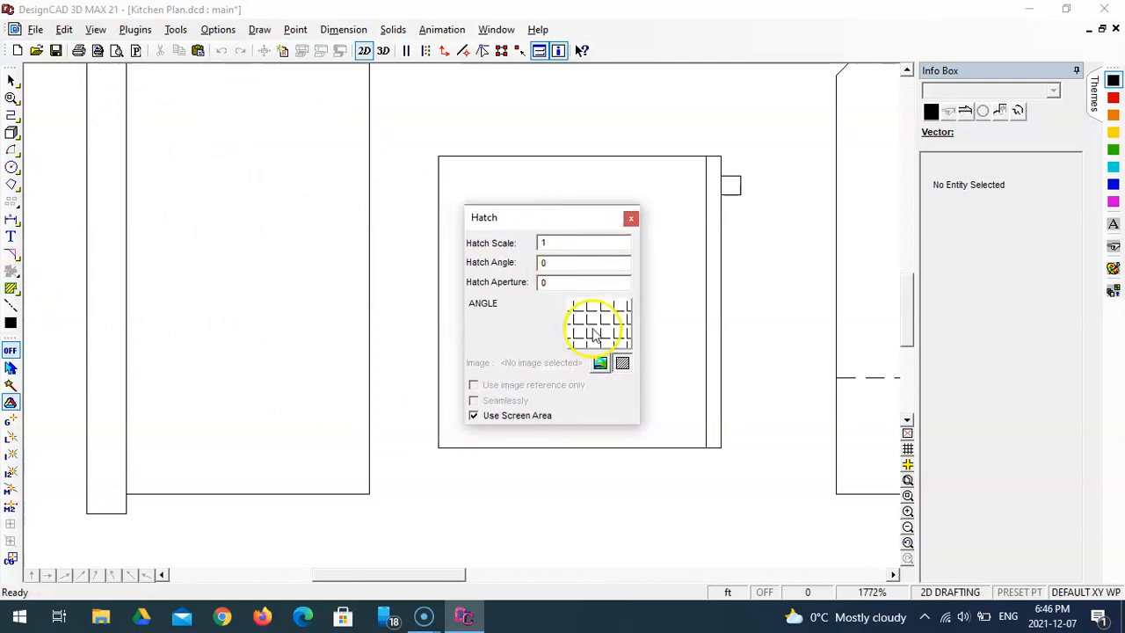
pyautogui.click(587, 327)
pyautogui.moveTo(536, 255); pyautogui.dragTo(535, 426)
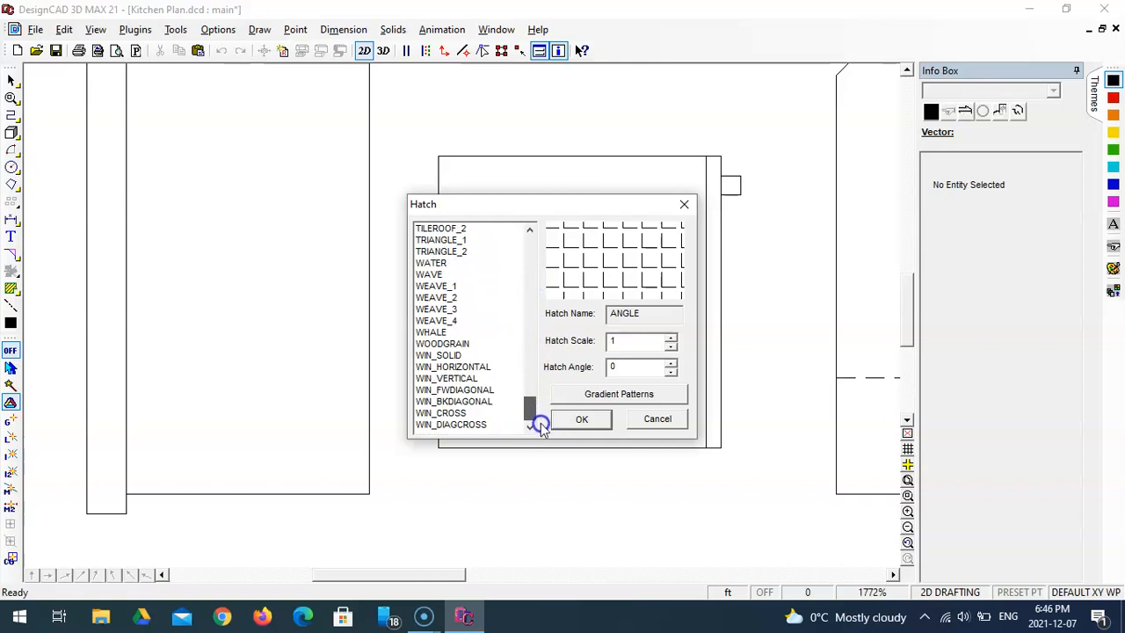
pyautogui.click(466, 424)
pyautogui.click(464, 413)
pyautogui.click(465, 402)
pyautogui.click(462, 390)
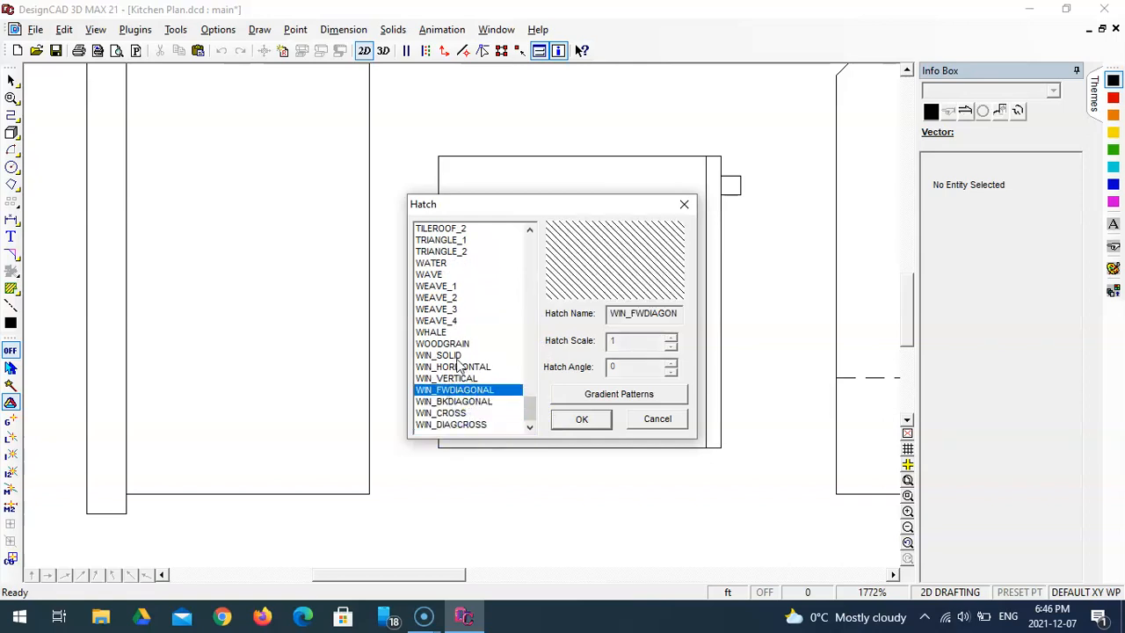
pyautogui.click(457, 357)
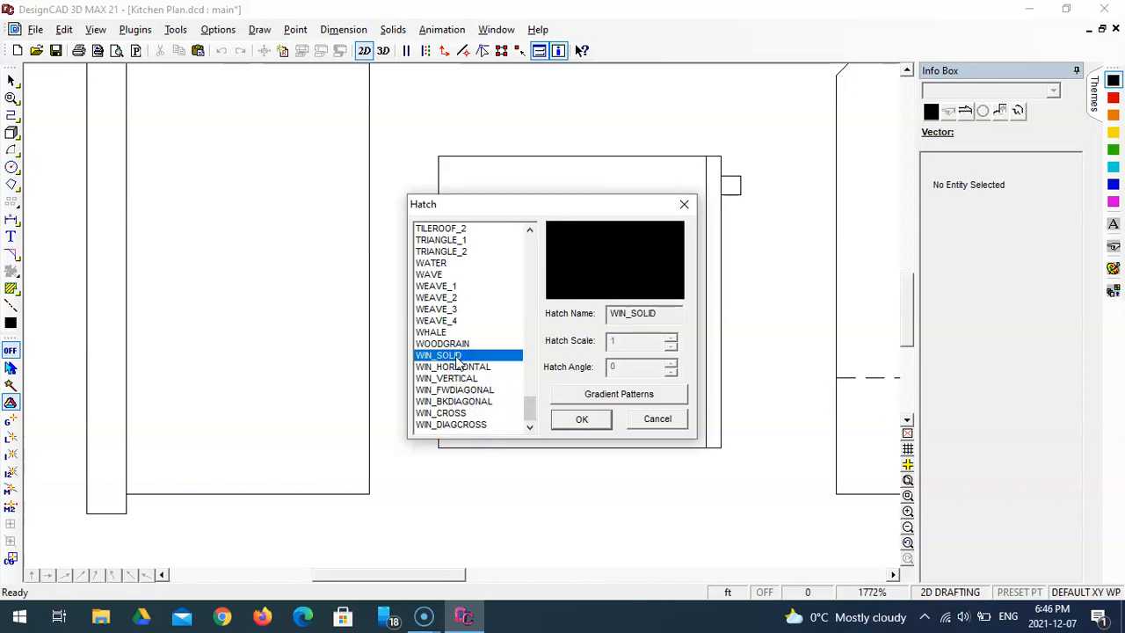
pyautogui.click(595, 426)
pyautogui.click(594, 427)
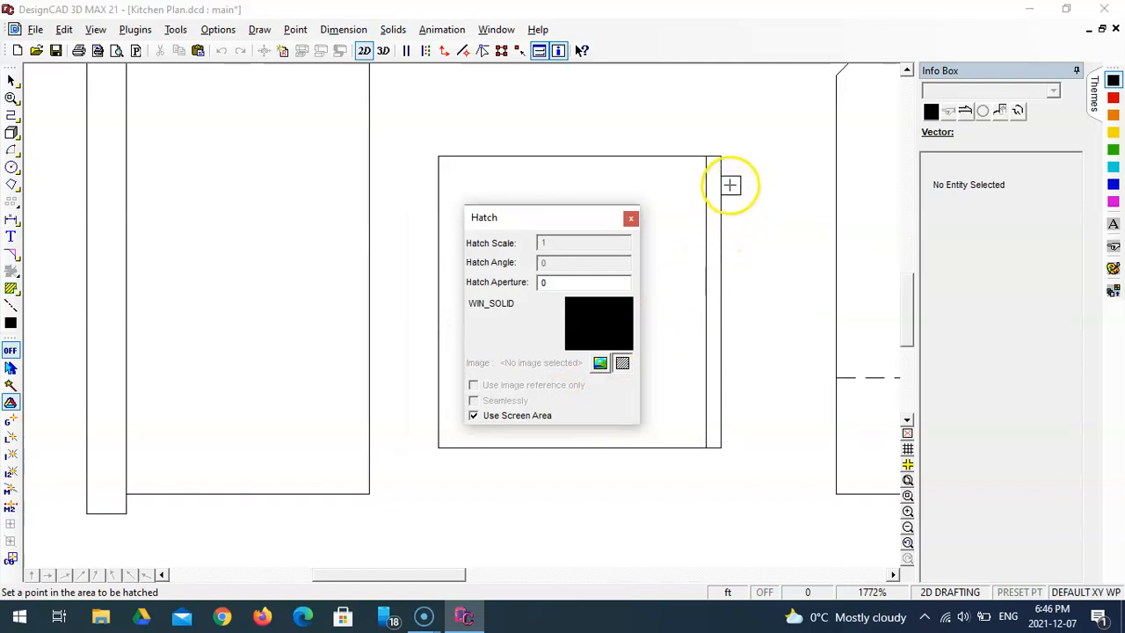
pyautogui.click(730, 185)
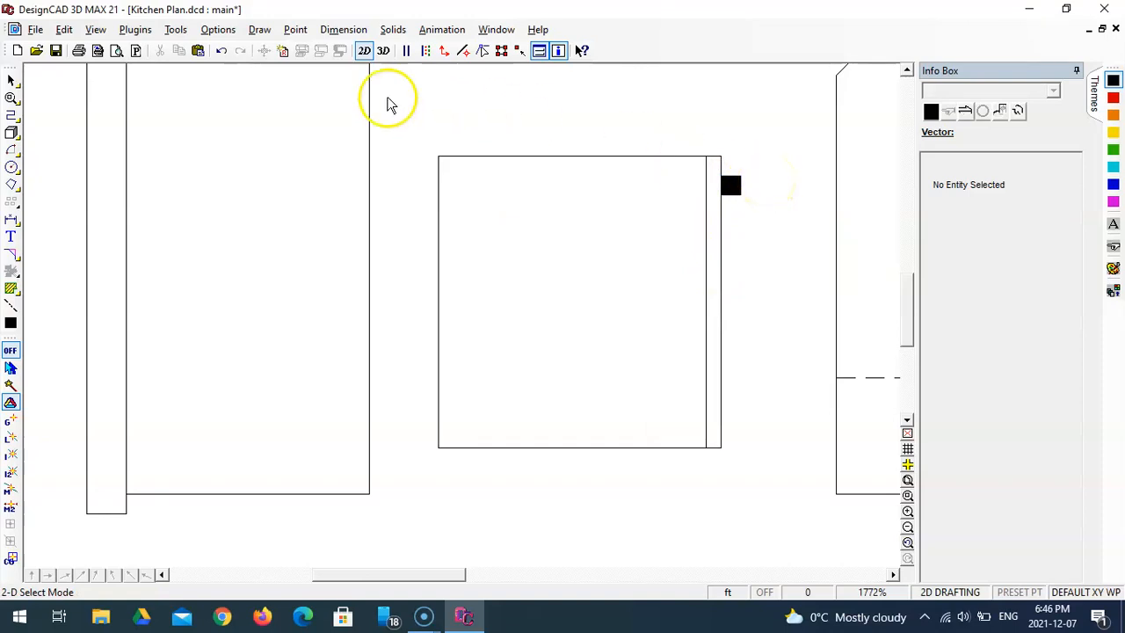
# Place the text F in Arial, size 0.5, near the centre of the appliance rectangle
pyautogui.click(12, 237)
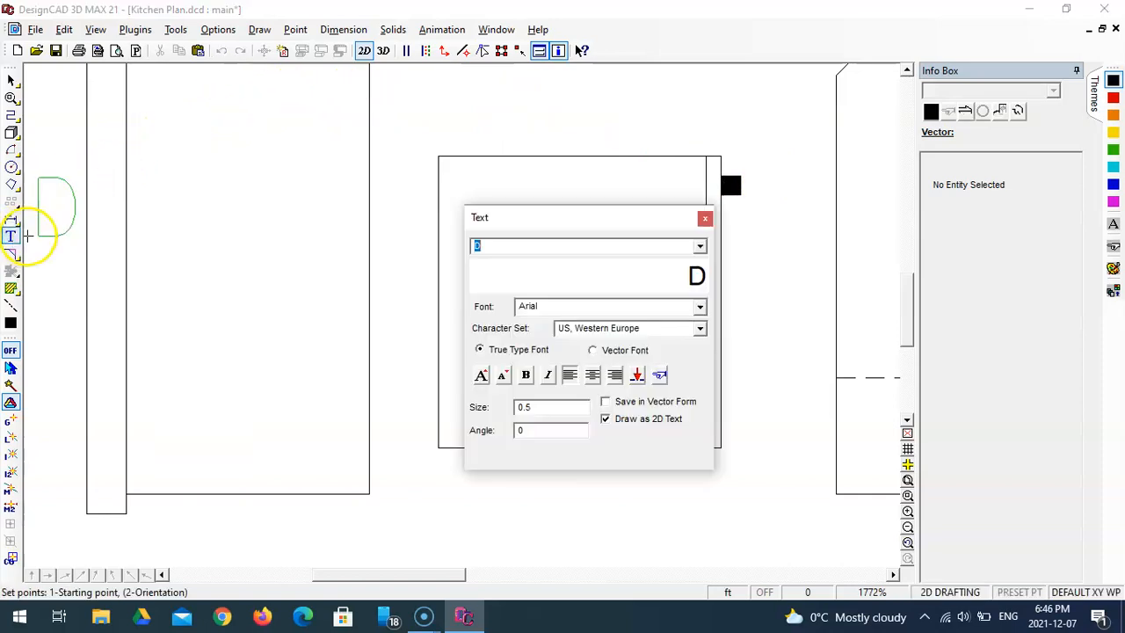
pyautogui.click(484, 250)
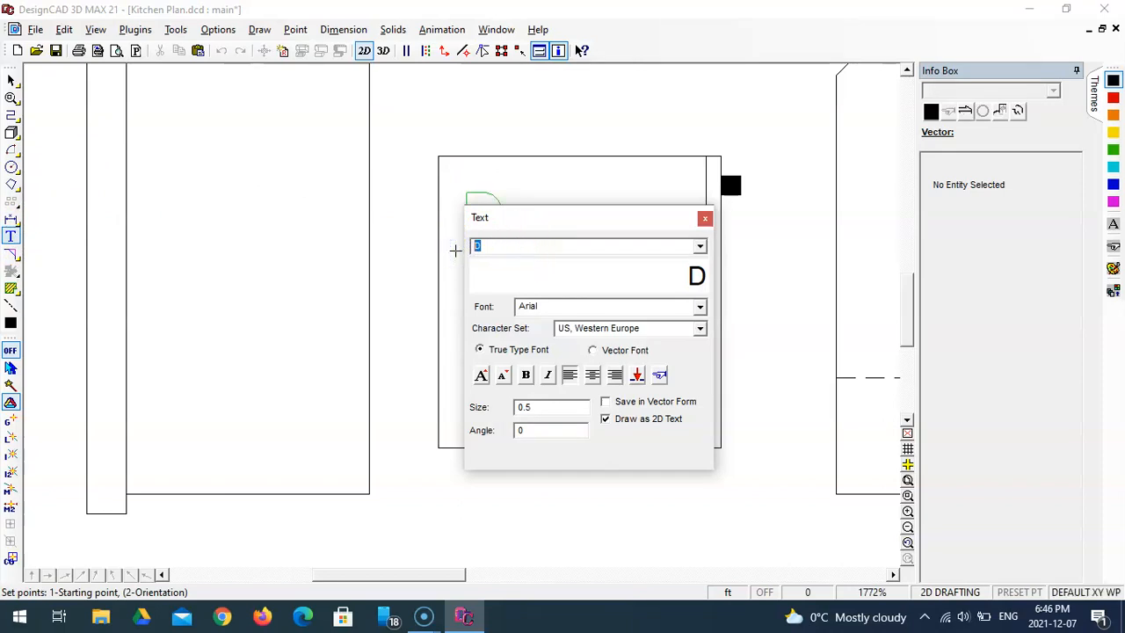
pyautogui.moveTo(527, 218); pyautogui.dragTo(249, 210)
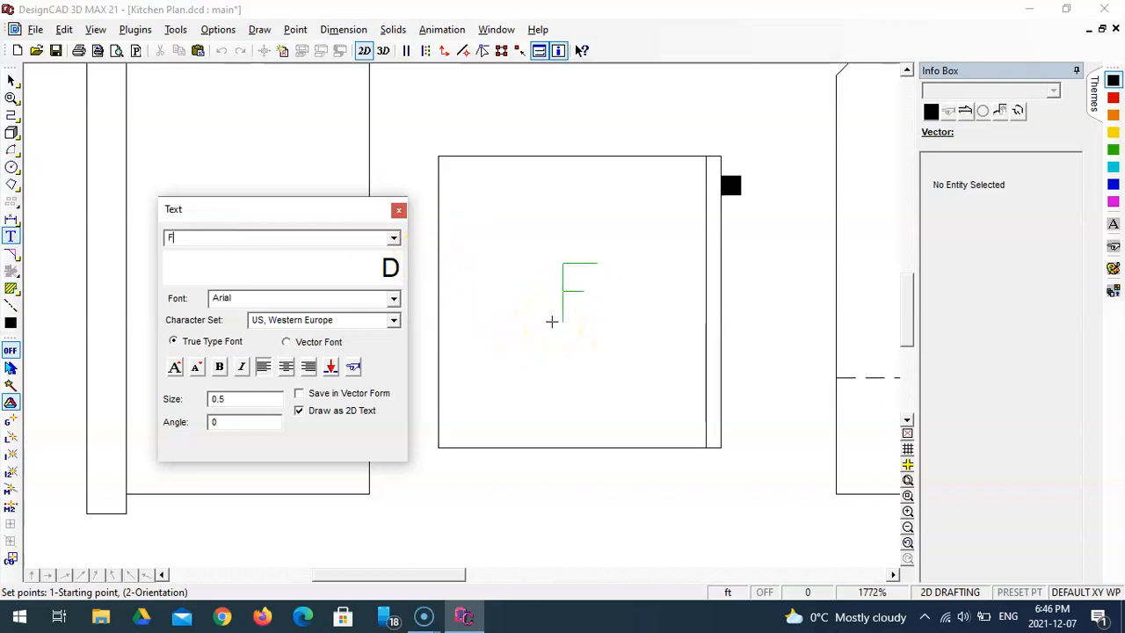
pyautogui.click(552, 327)
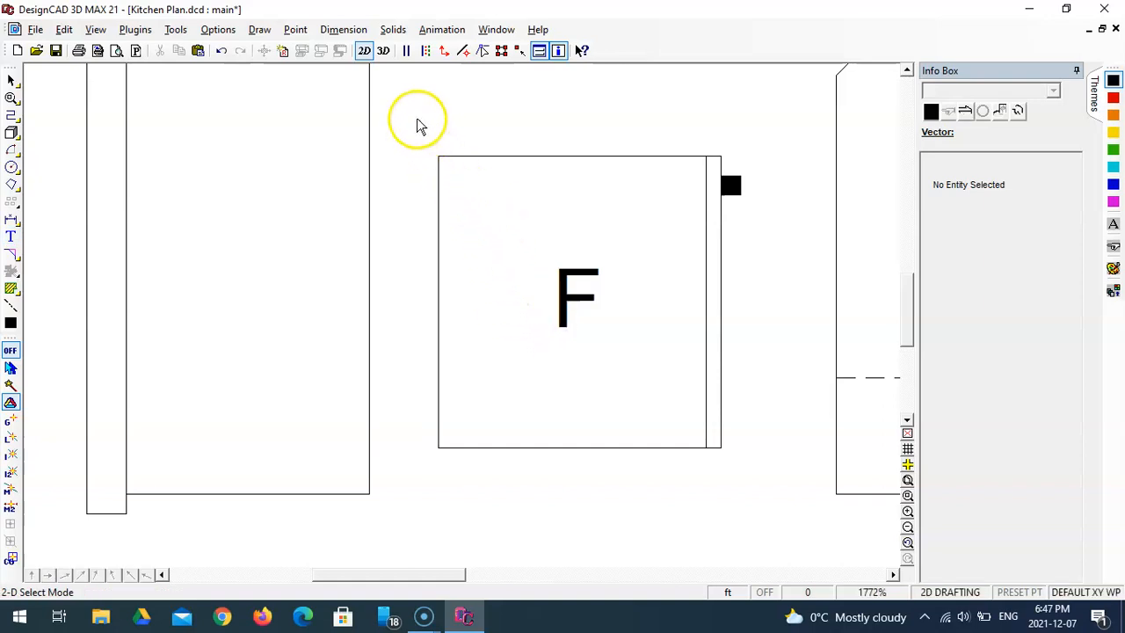
# Group the appliance outline, inner line, filled handle and letter F into one object
pyautogui.moveTo(417, 119); pyautogui.dragTo(786, 466)
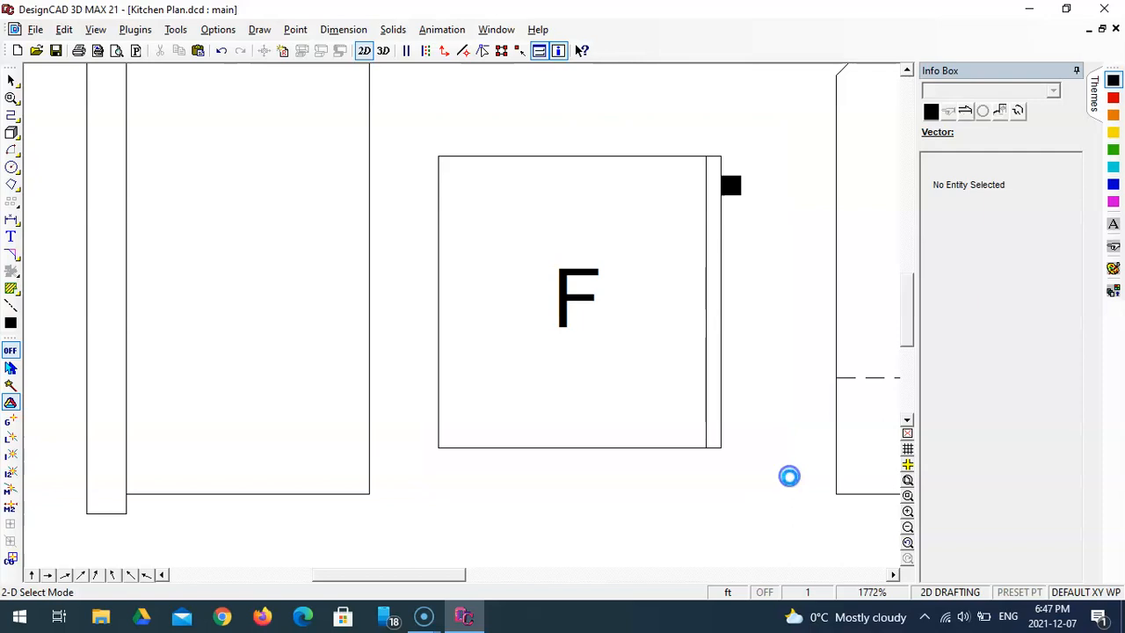
pyautogui.click(11, 277)
pyautogui.click(33, 292)
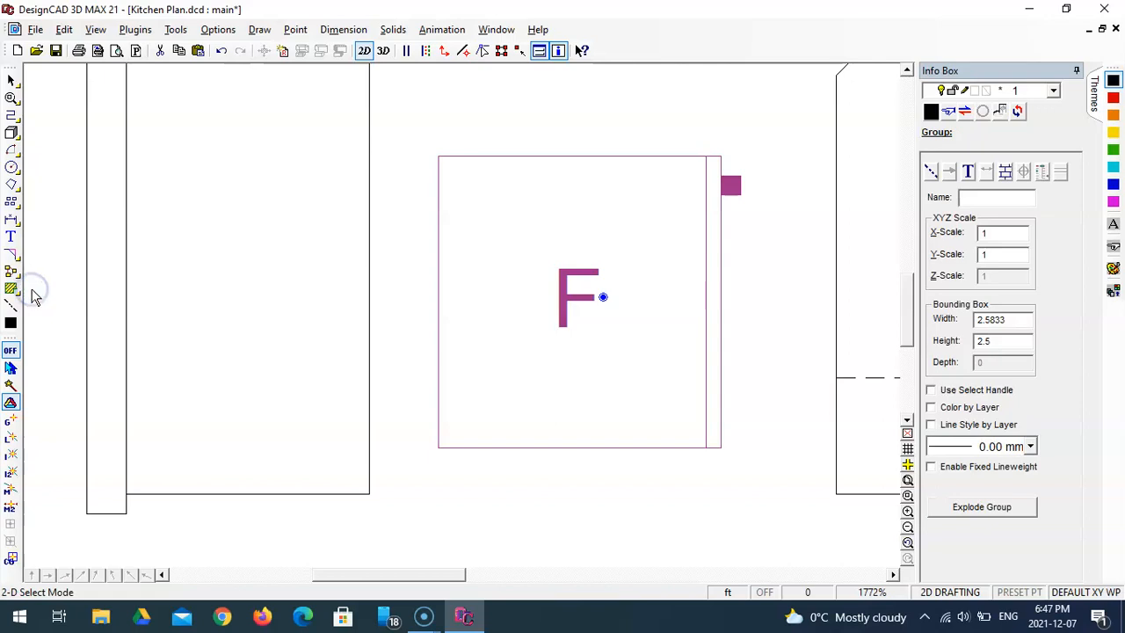
# Move the grouped F symbol a short distance left, closer to the left-wall counter
pyautogui.click(550, 314)
pyautogui.click(446, 392)
pyautogui.click(432, 376)
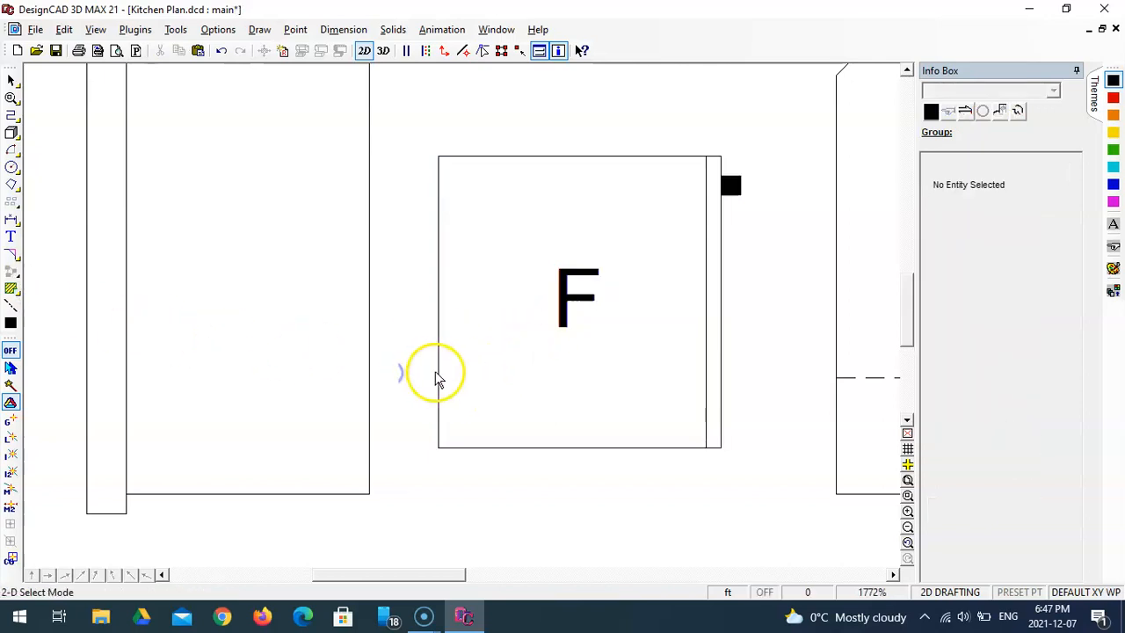
pyautogui.click(394, 371)
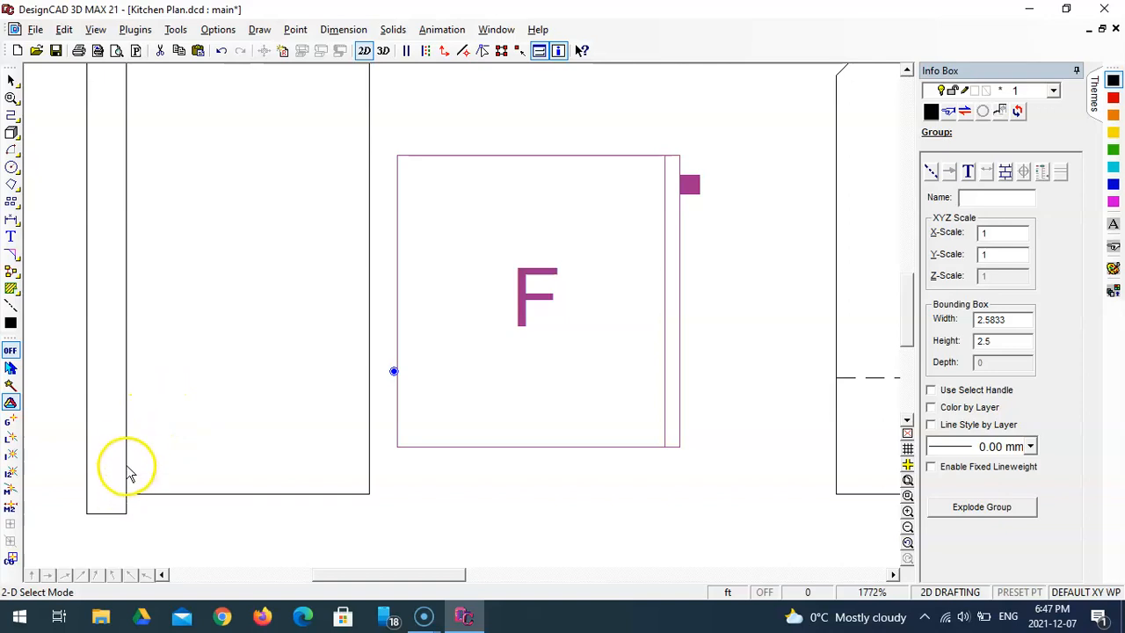
# Draw an orthogonal guide line from the counter's lower-left corner, 0.5 ft up and about 0.58 ft left across the wall
pyautogui.click(11, 114)
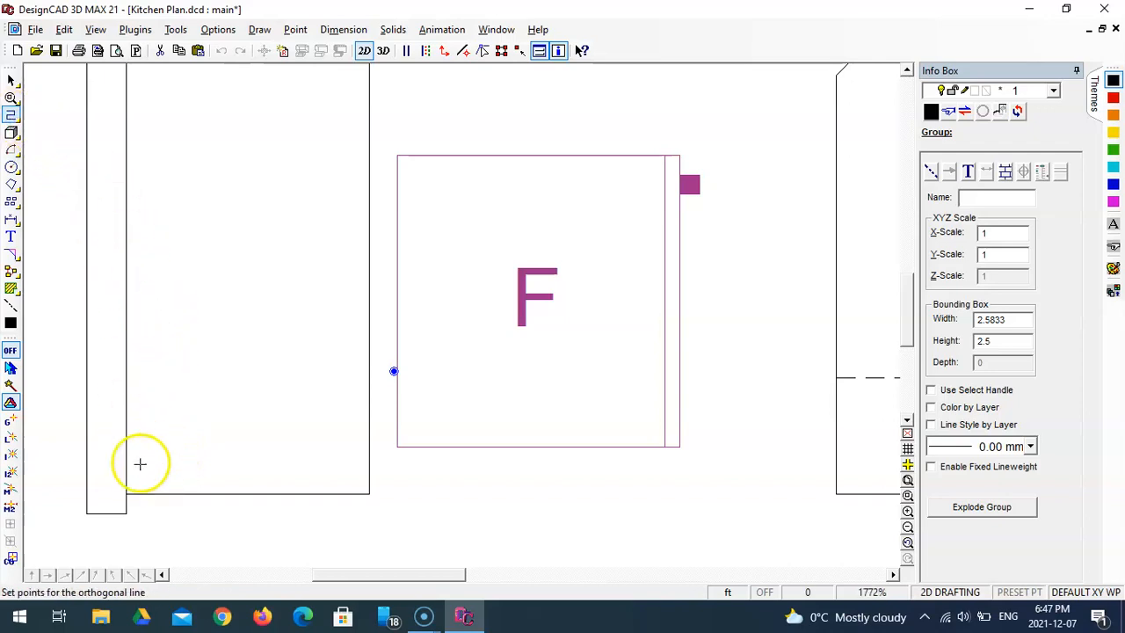
pyautogui.click(126, 494)
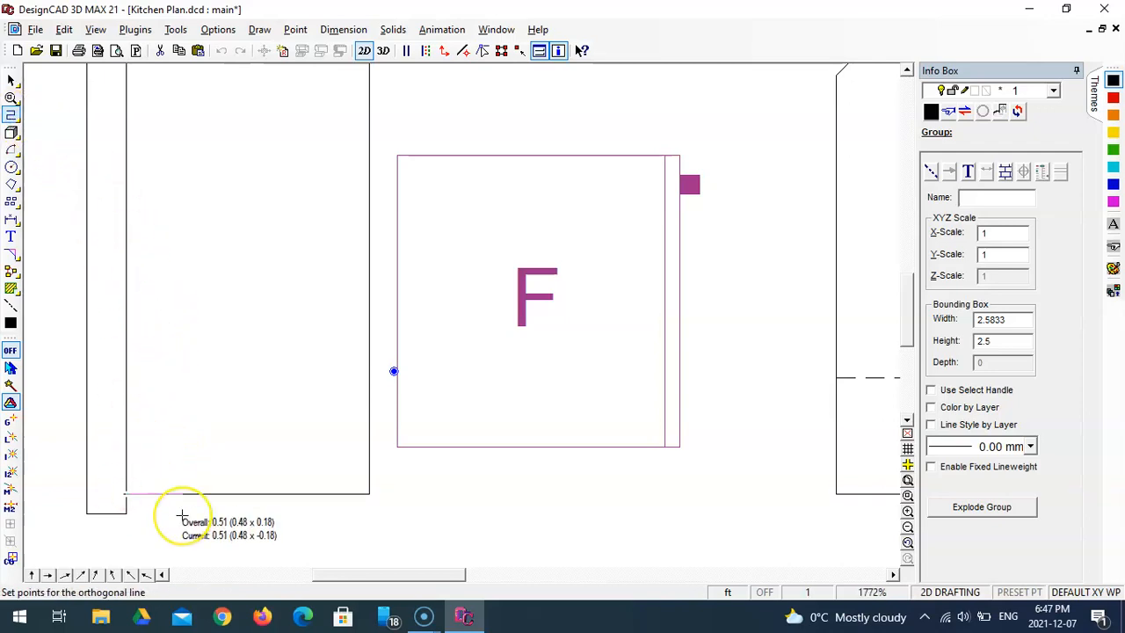
pyautogui.press('space')
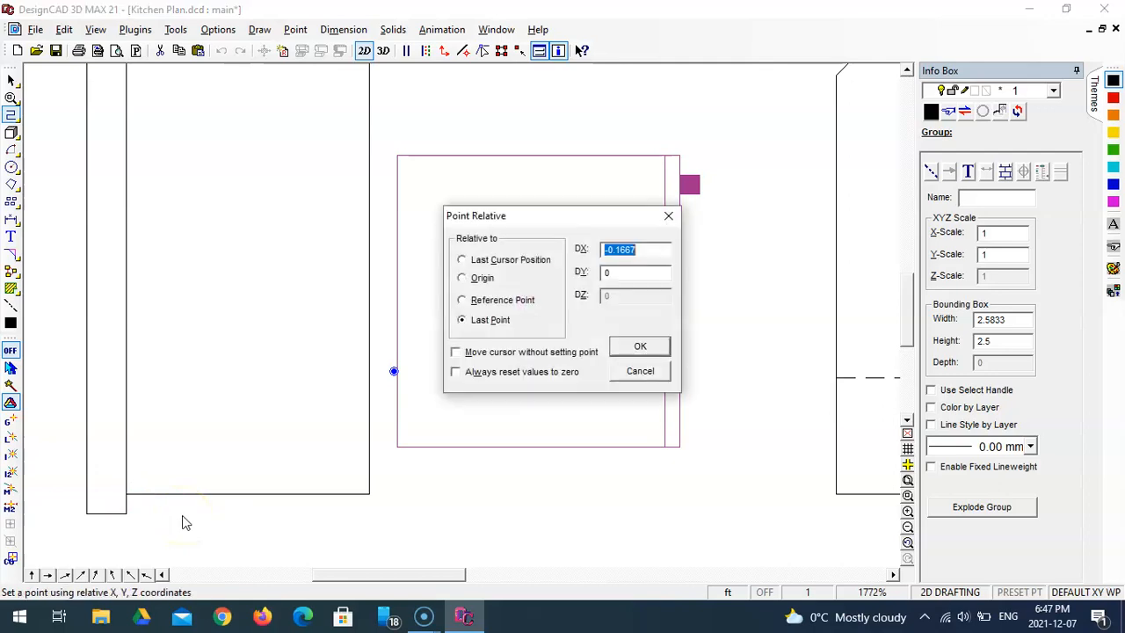
pyautogui.write('0')
pyautogui.press('Return')
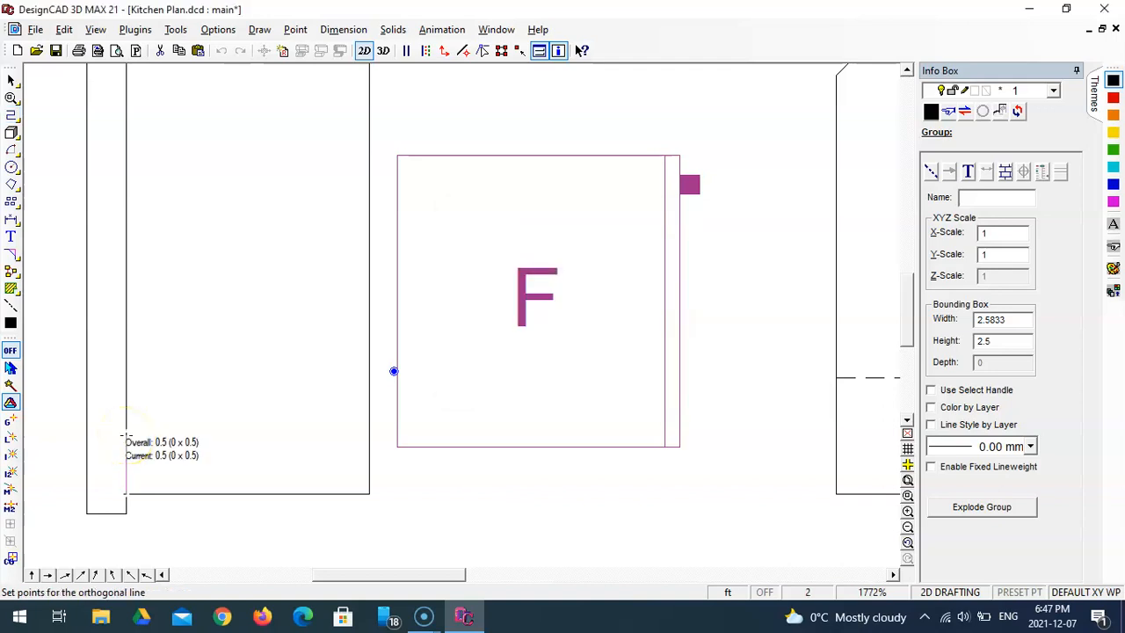
pyautogui.click(58, 436)
pyautogui.press('Return')
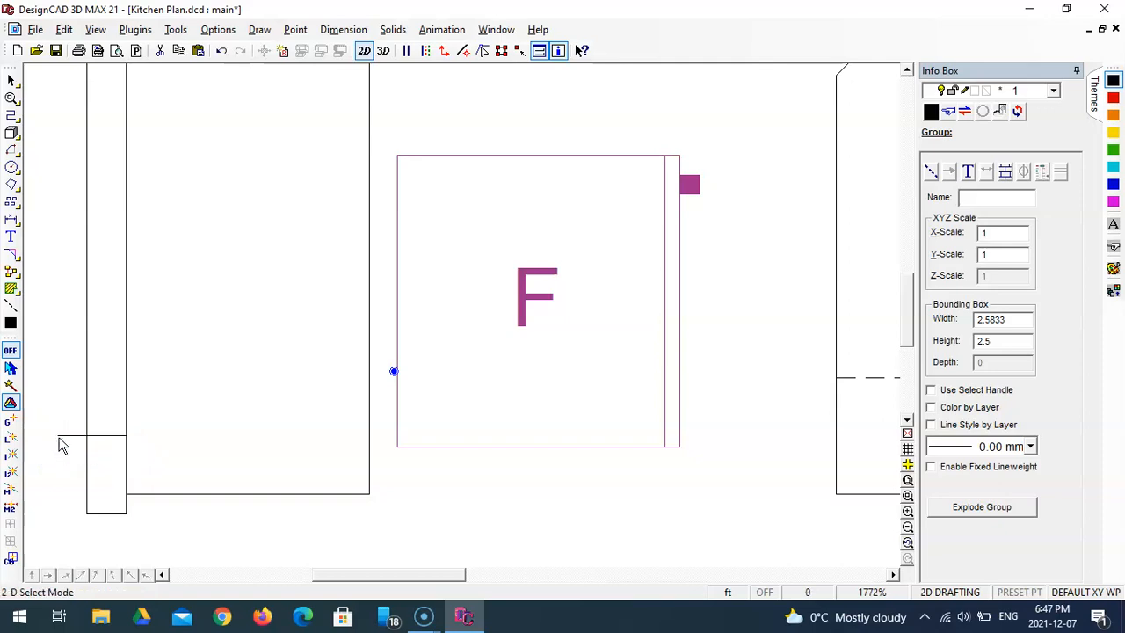
# Try moving the L-shaped guide line up and right over the counter, and undo that move
pyautogui.click(56, 435)
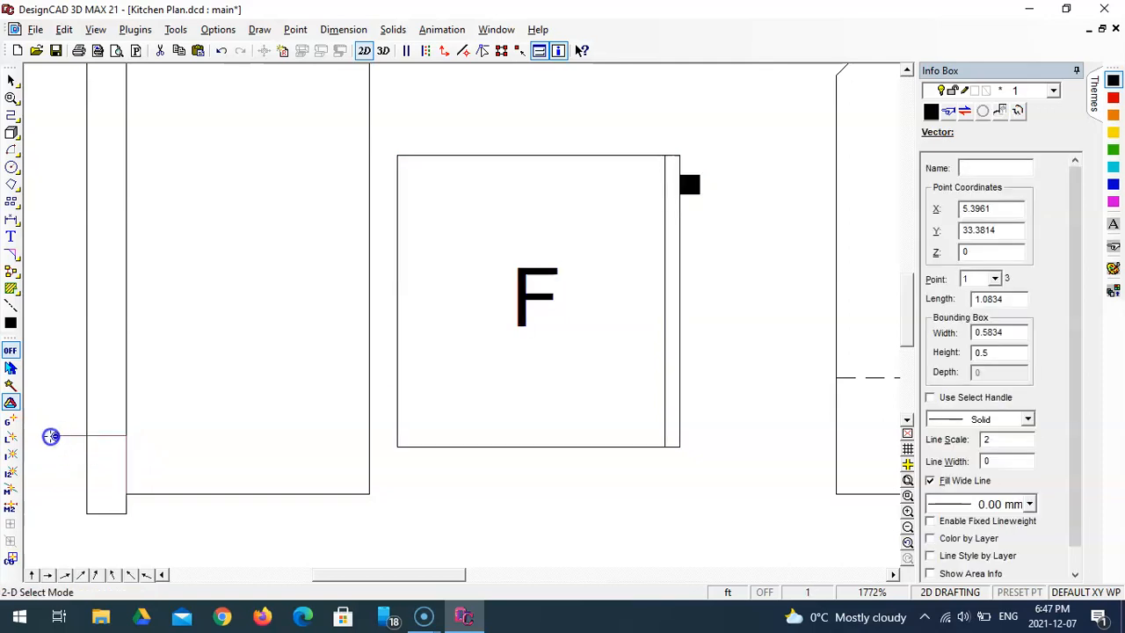
pyautogui.click(54, 450)
pyautogui.click(58, 438)
pyautogui.moveTo(58, 439); pyautogui.dragTo(102, 405)
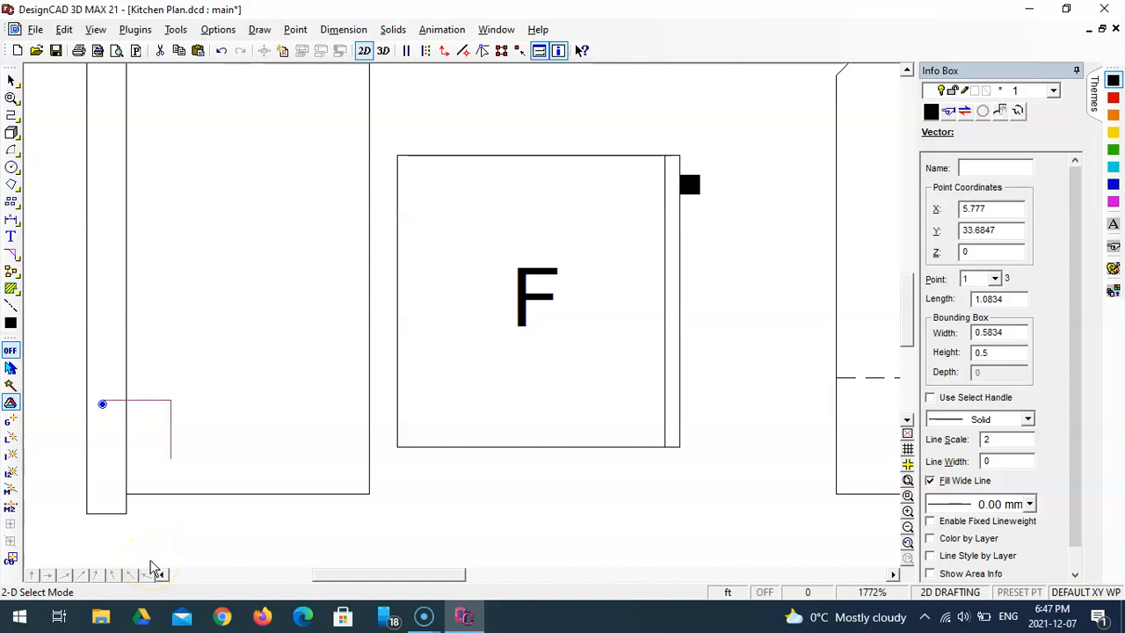
pyautogui.hotkey('ctrl', 'z')
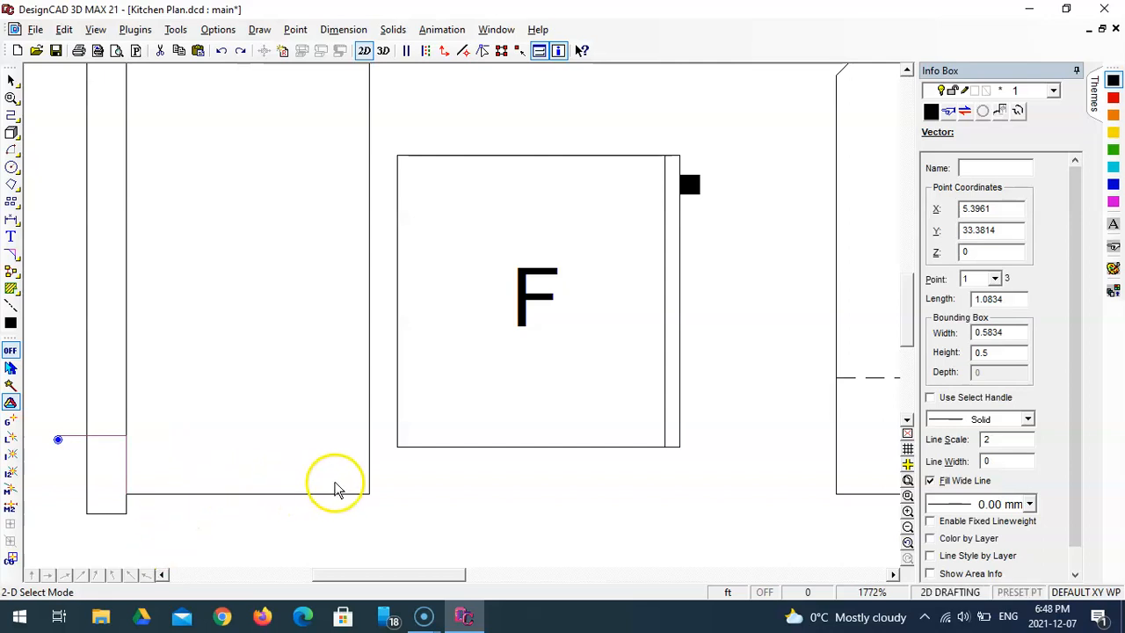
# Move the grouped F symbol so its lower-left corner meets the guide line at the wall's inner face, and delete the guide line
pyautogui.click(397, 448)
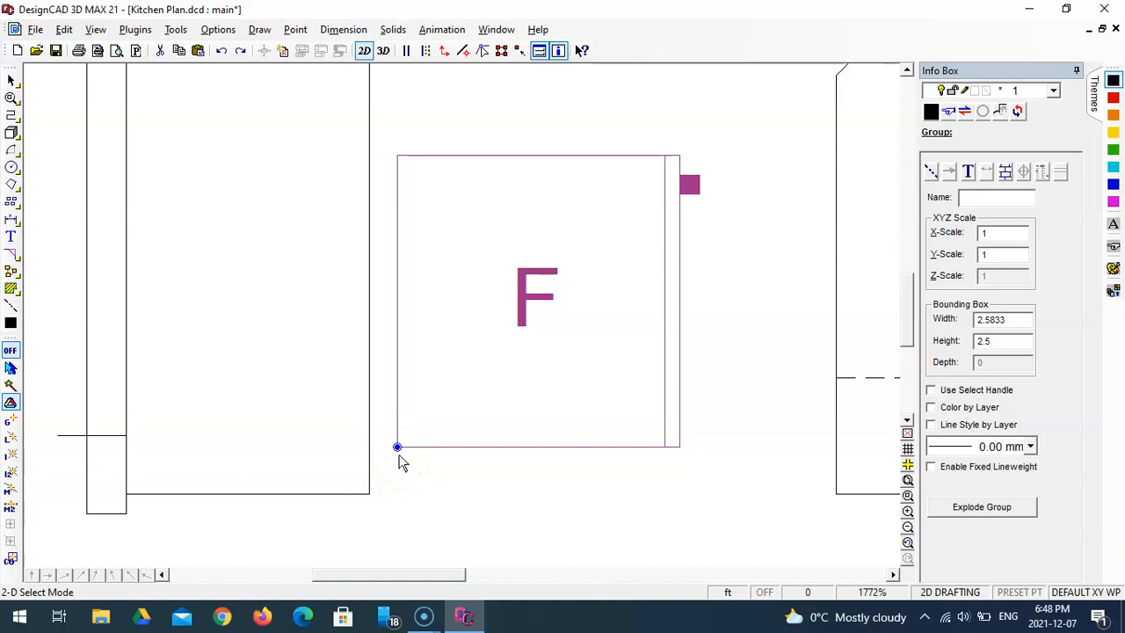
pyautogui.click(397, 448)
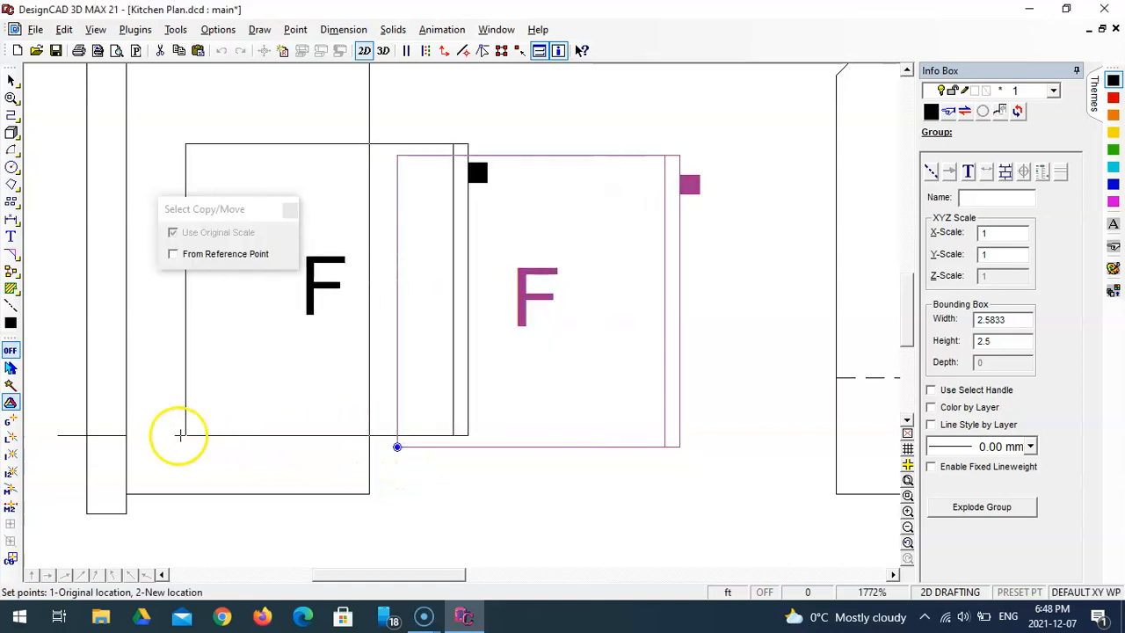
pyautogui.click(126, 435)
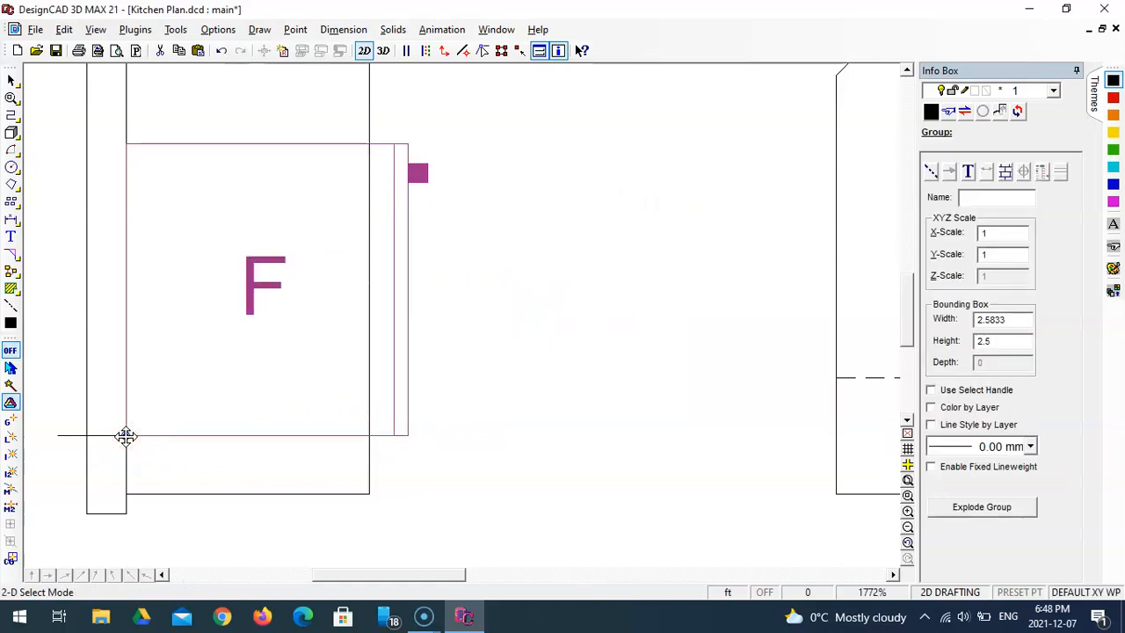
pyautogui.click(70, 438)
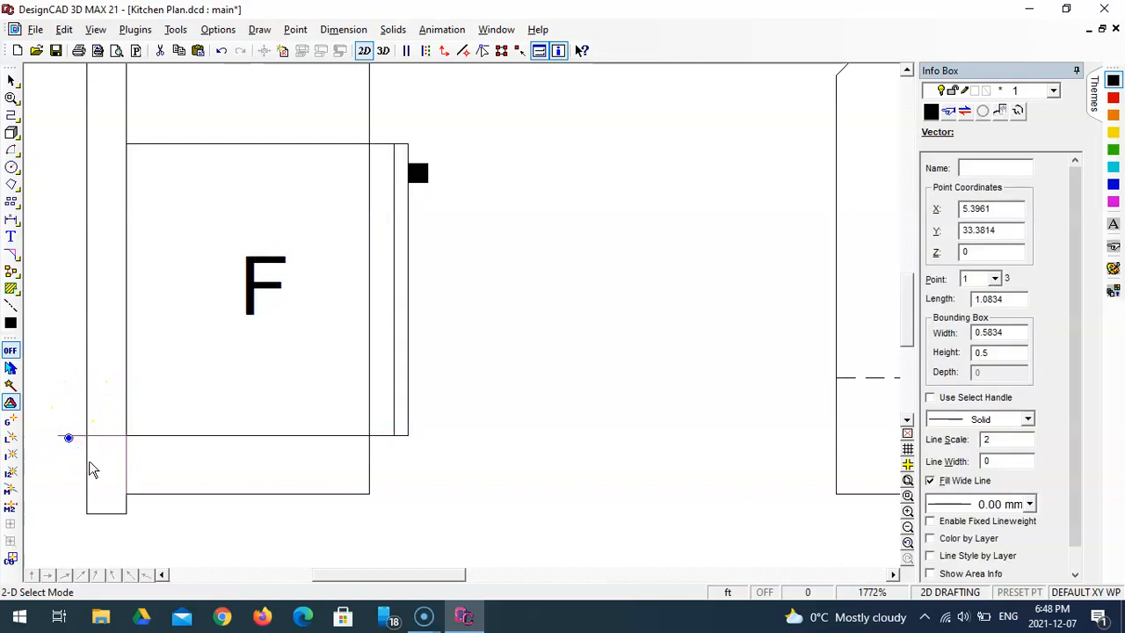
pyautogui.press('Delete')
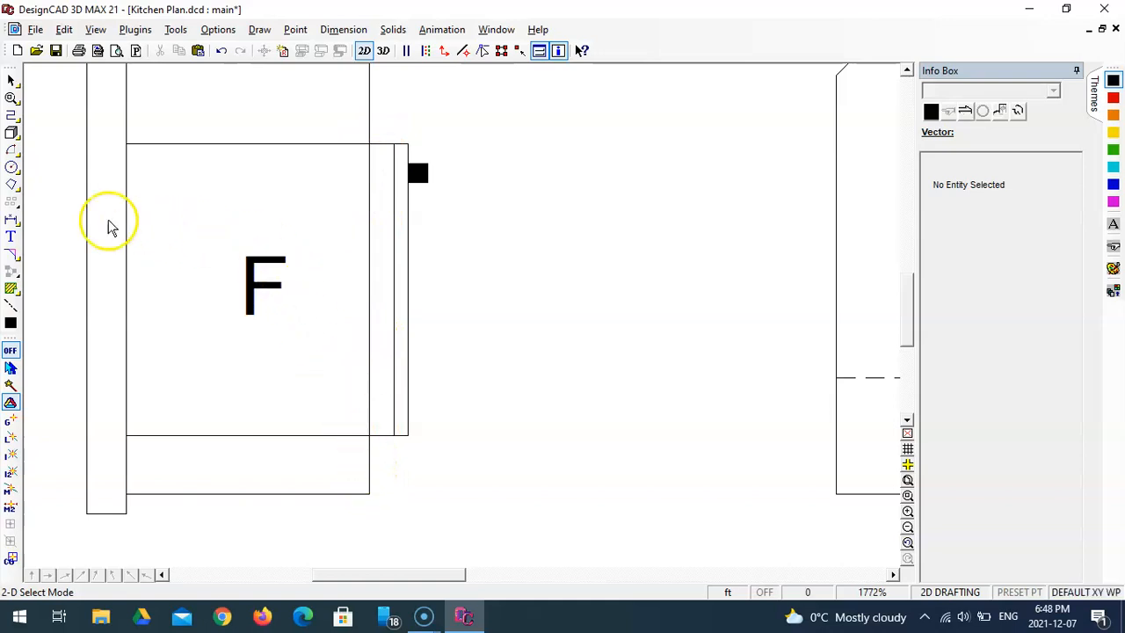
# Bring up the set of line trimming and chamfer tools
pyautogui.click(11, 255)
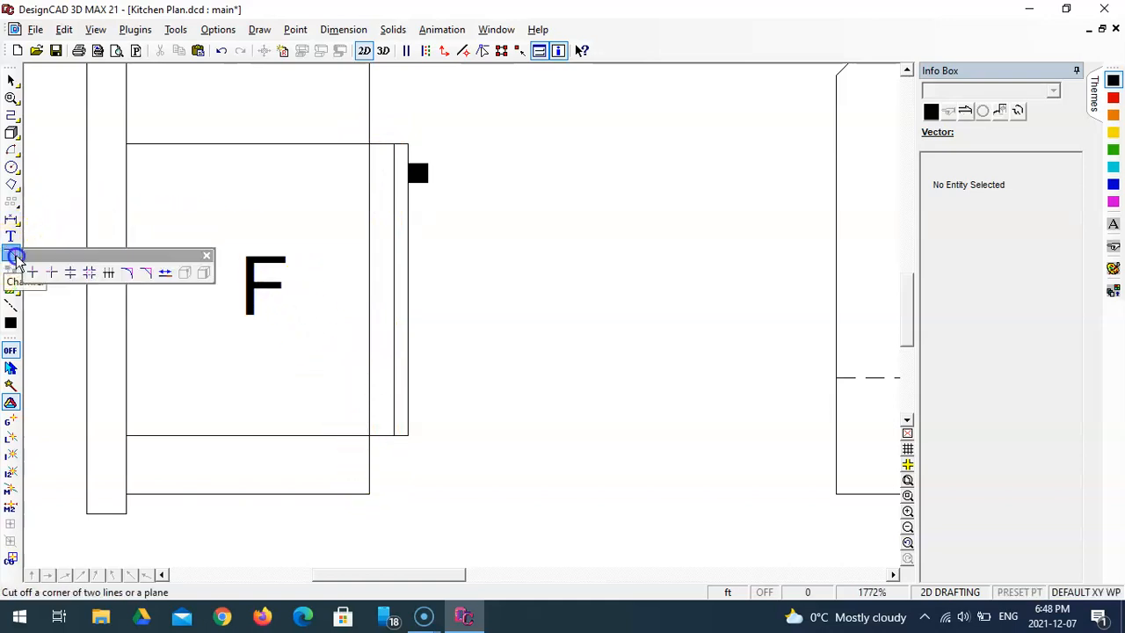
# Shorten the vertical counter front line crossing the fridge so that it ends at the fridge's upper edge
pyautogui.click(165, 273)
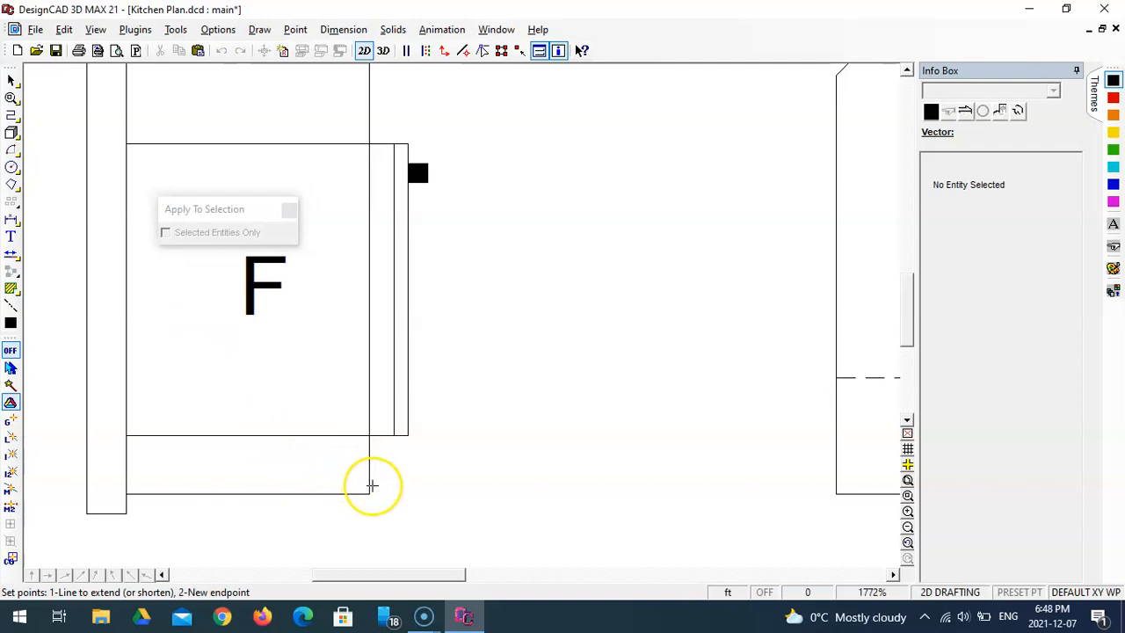
pyautogui.click(370, 492)
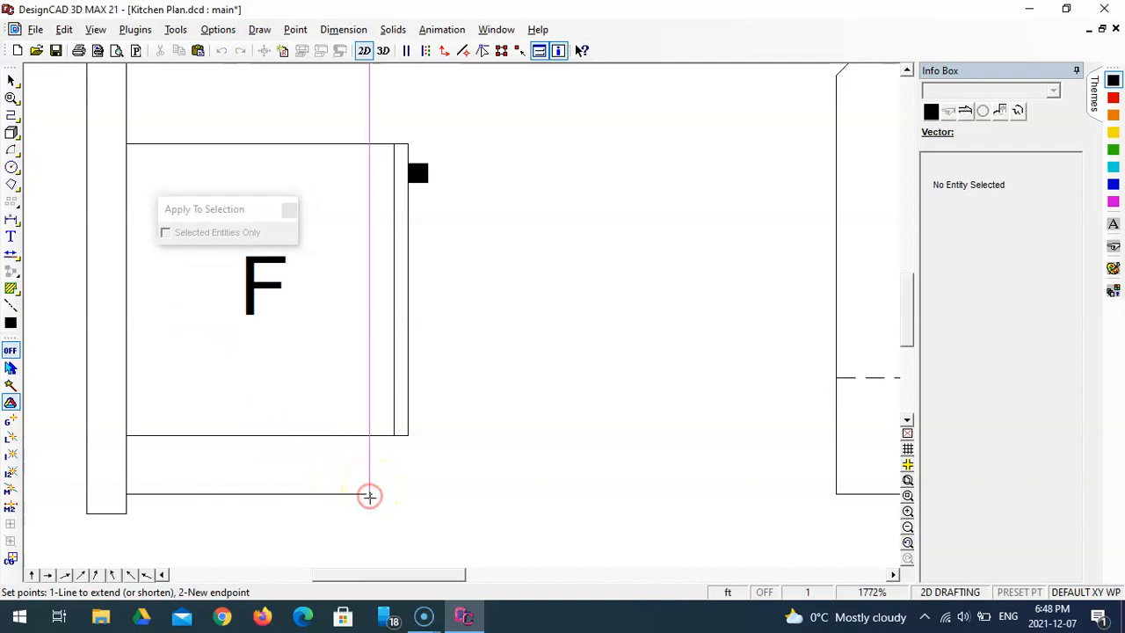
pyautogui.click(374, 476)
pyautogui.click(369, 494)
pyautogui.click(367, 470)
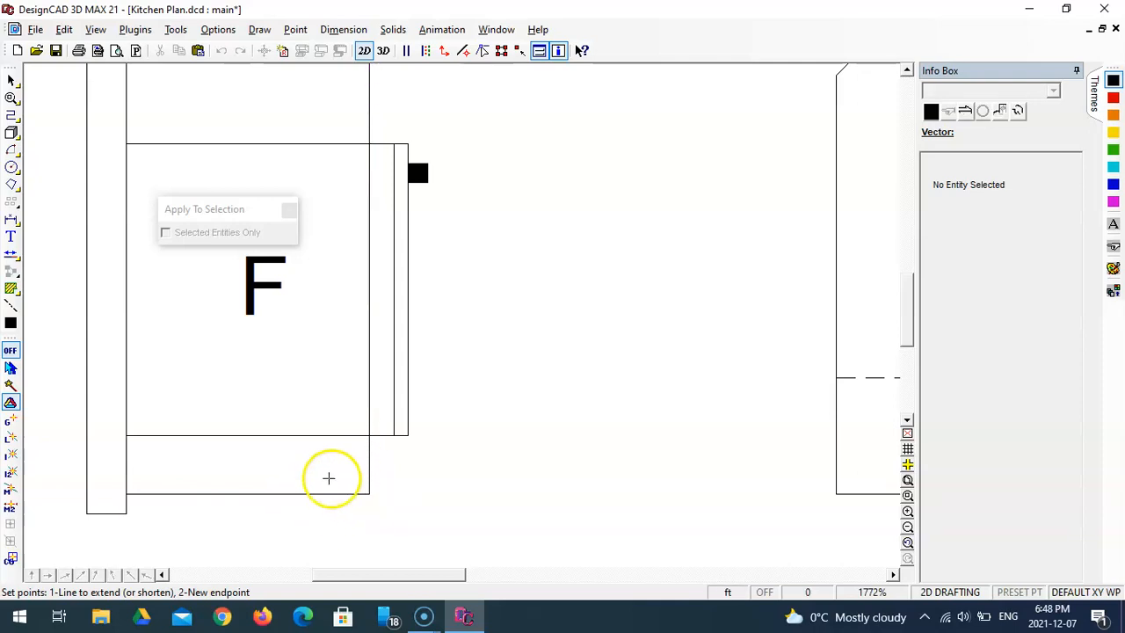
pyautogui.click(371, 482)
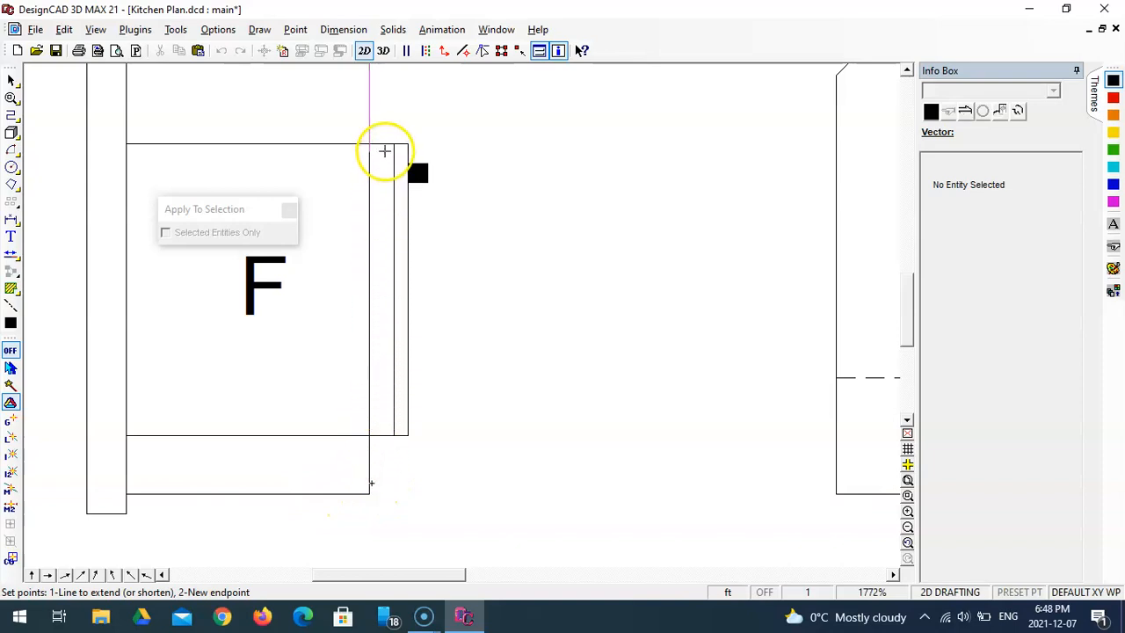
pyautogui.click(392, 149)
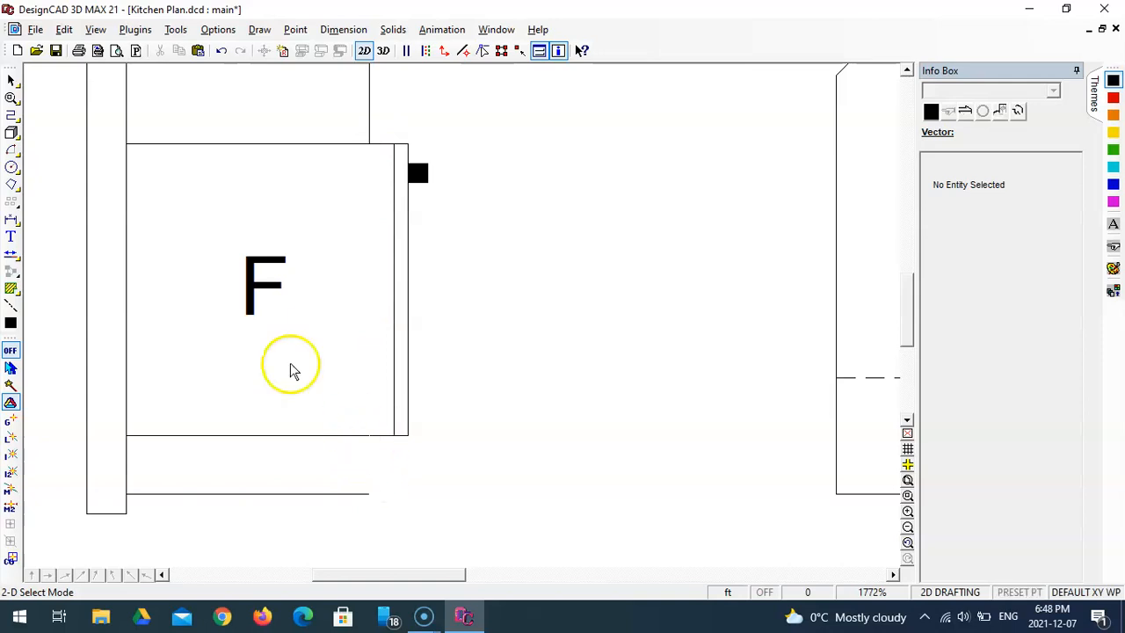
# Draw a 0.5 ft vertical orthogonal line from the lower counter edge's free end up to the fridge's lower edge
pyautogui.click(11, 114)
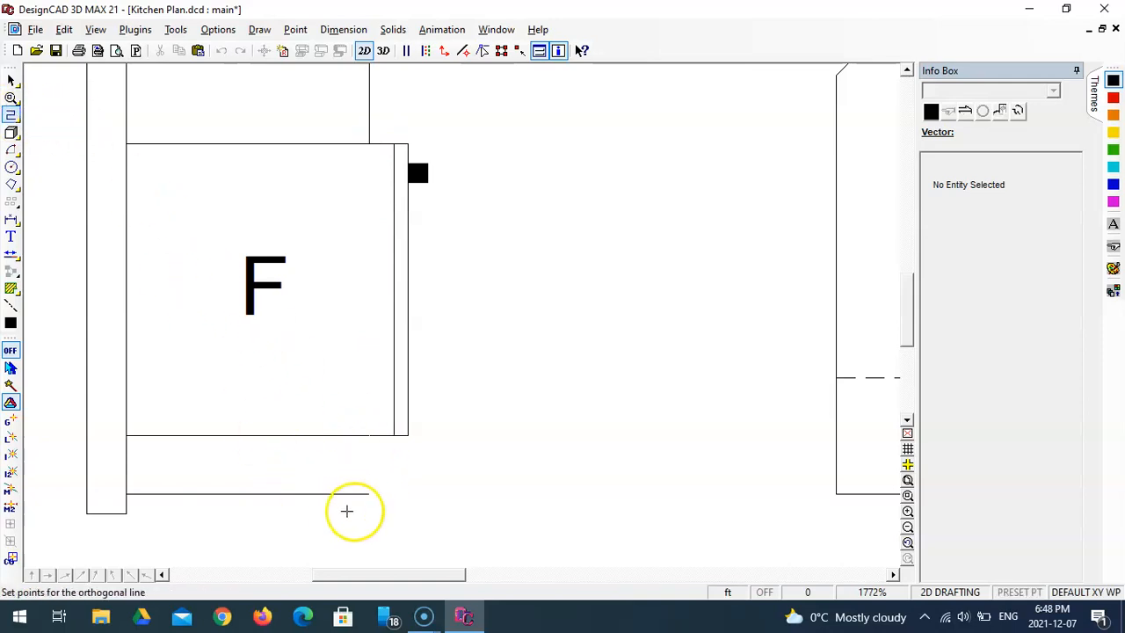
pyautogui.click(369, 493)
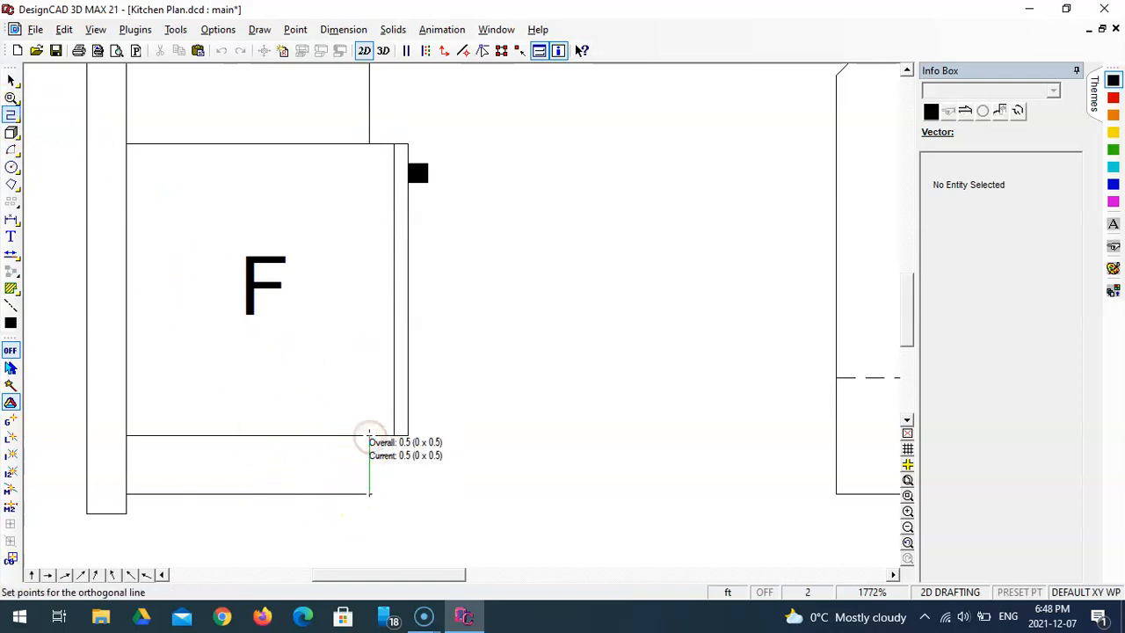
pyautogui.click(369, 435)
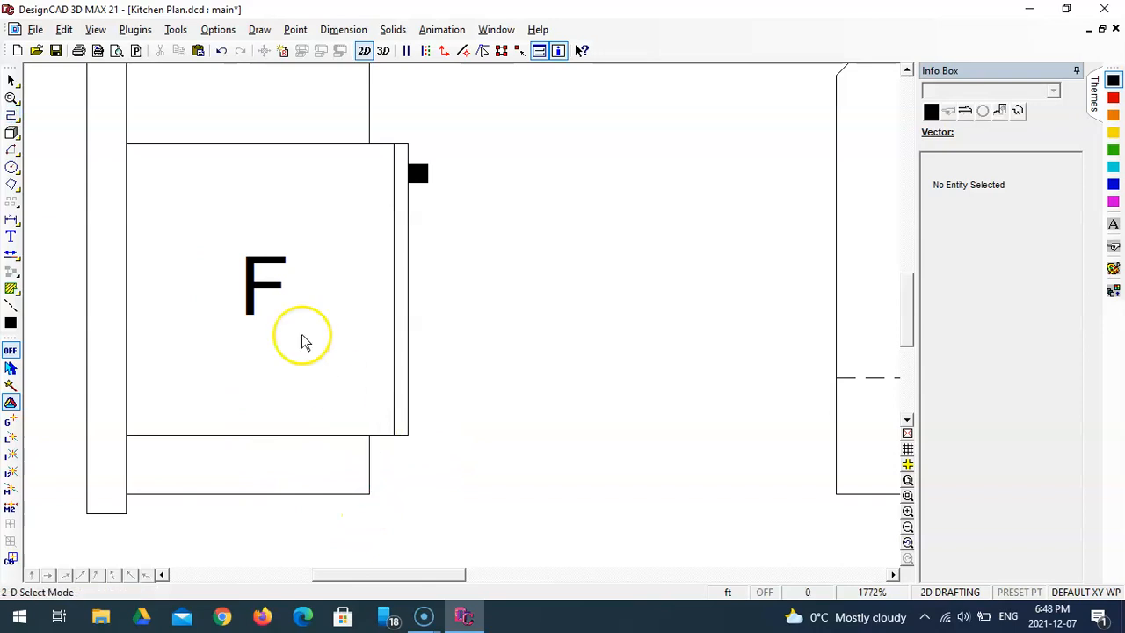
# Draw a 2.5 ft horizontal orthogonal line in the open floor between the sink counter and the island
pyautogui.click(908, 480)
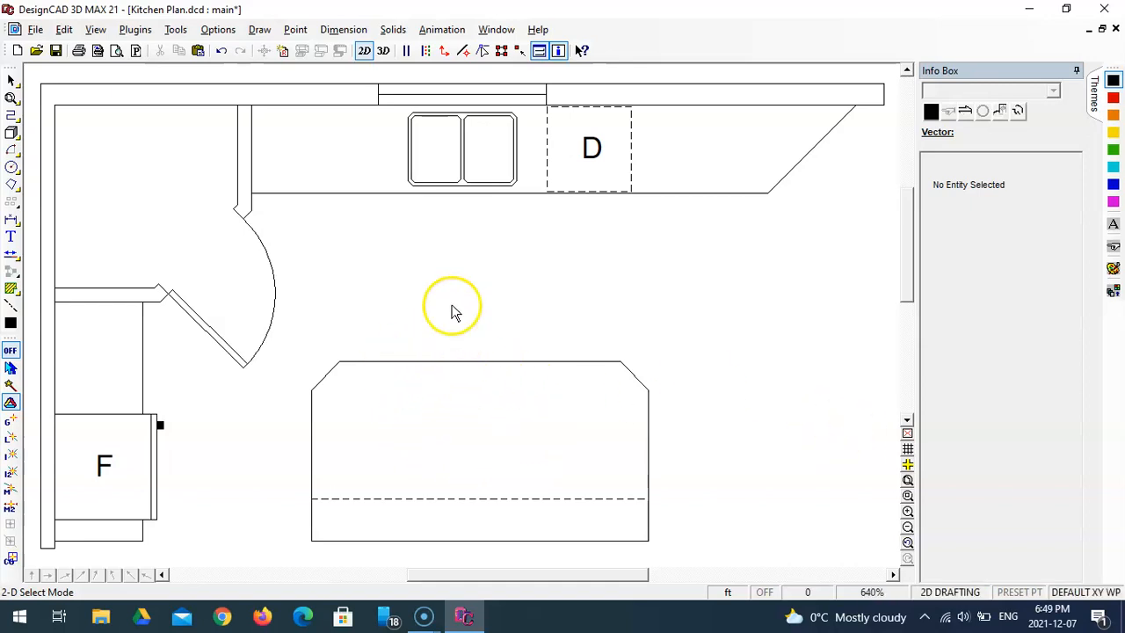
pyautogui.moveTo(415, 279); pyautogui.dragTo(457, 319)
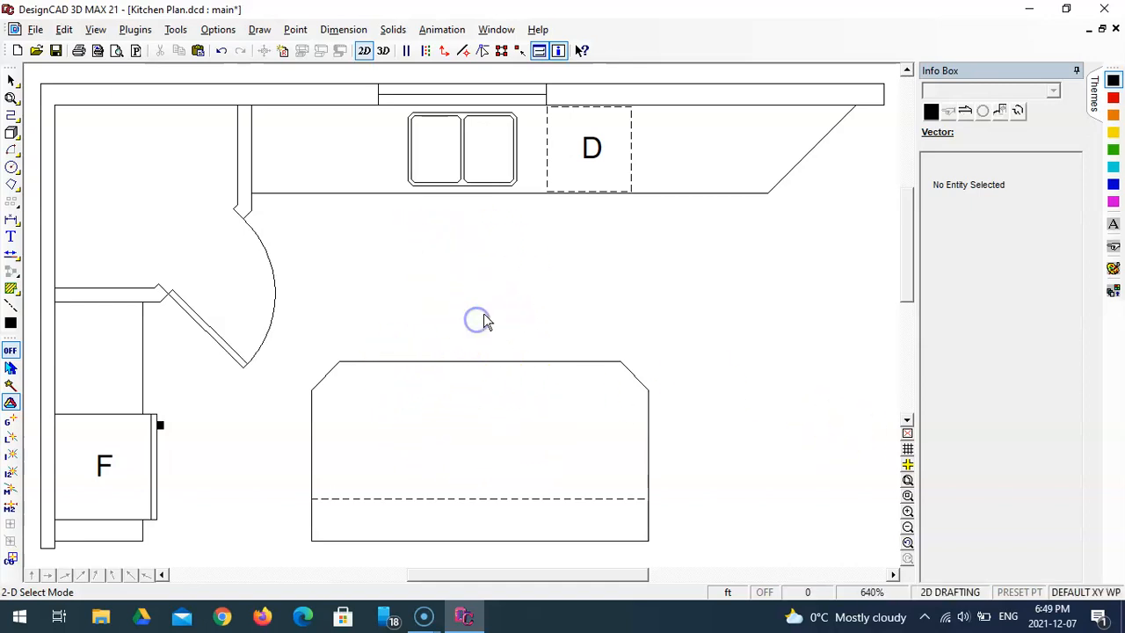
pyautogui.click(908, 495)
pyautogui.click(303, 174)
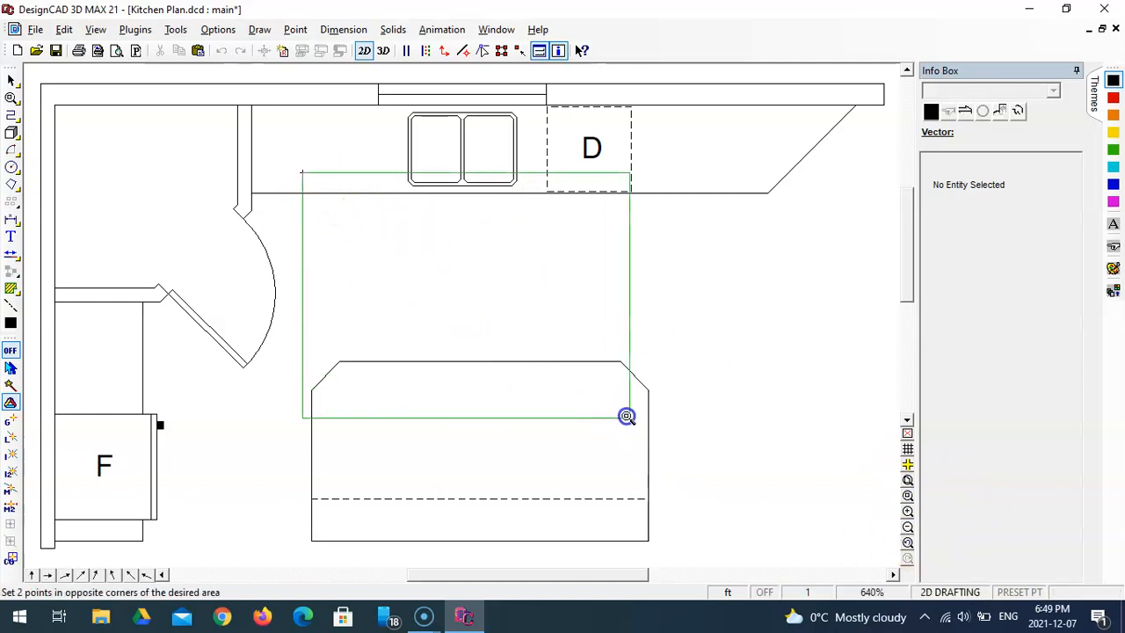
pyautogui.click(652, 426)
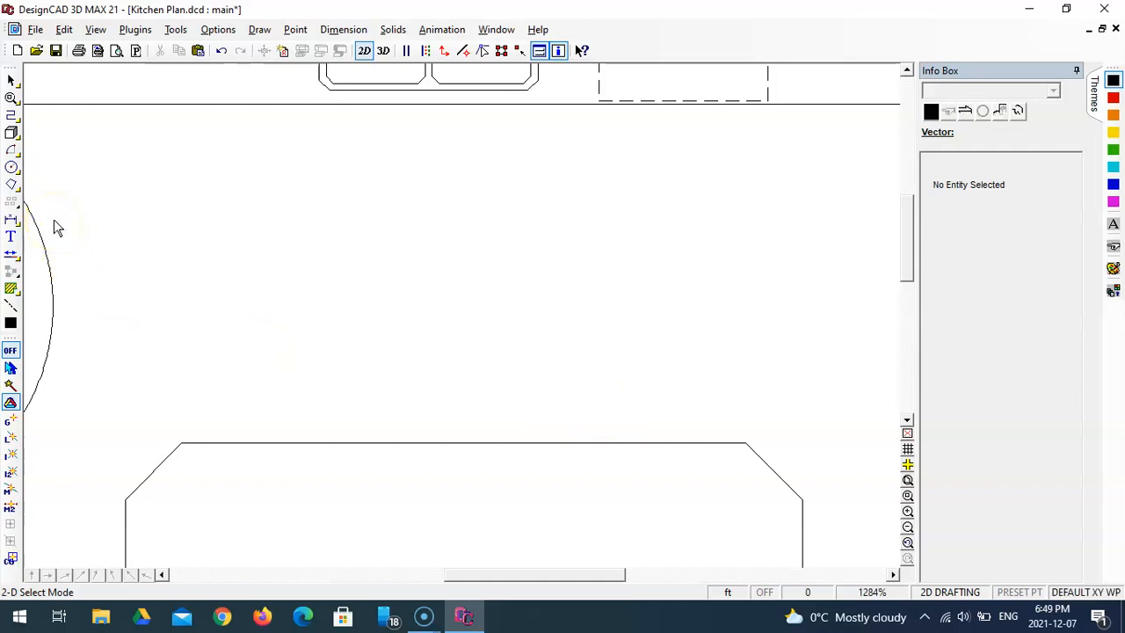
pyautogui.click(15, 120)
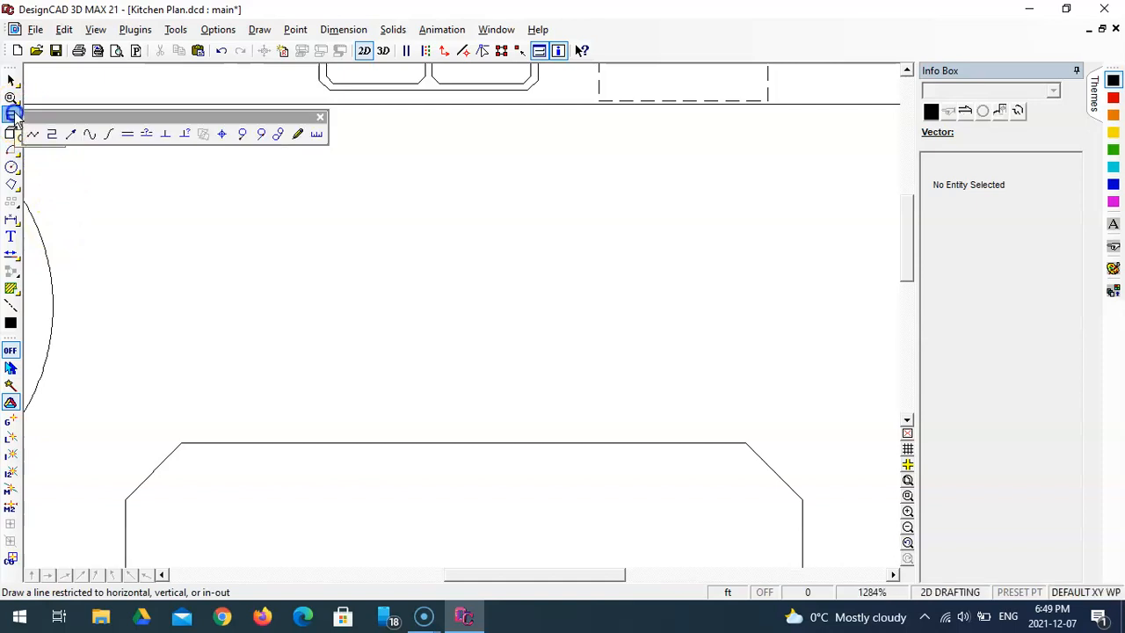
pyautogui.click(51, 133)
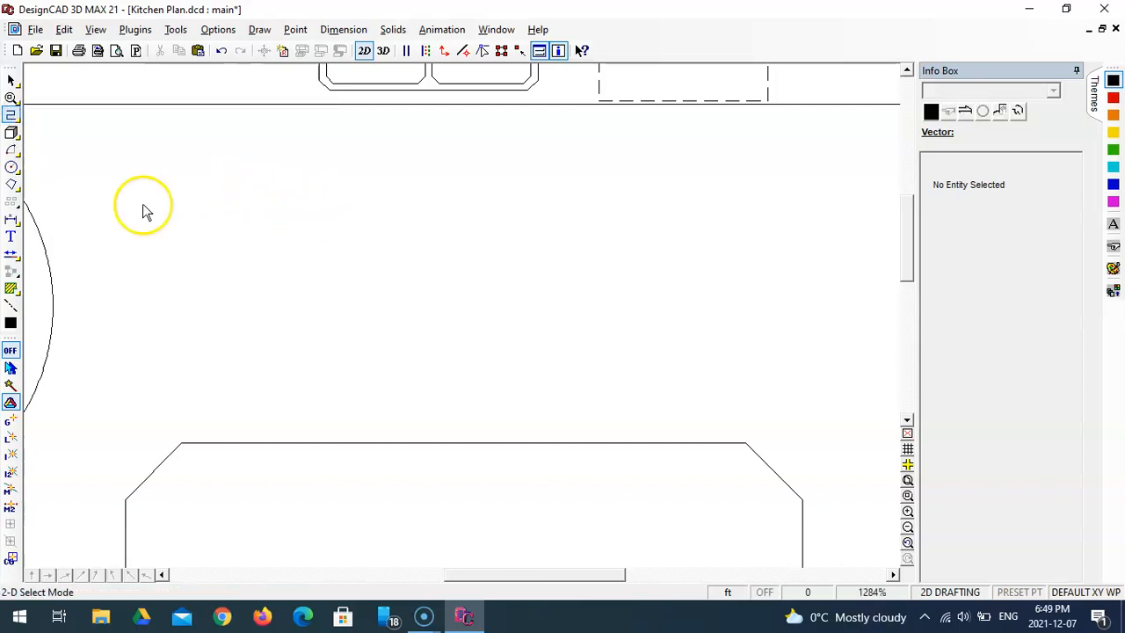
pyautogui.click(10, 115)
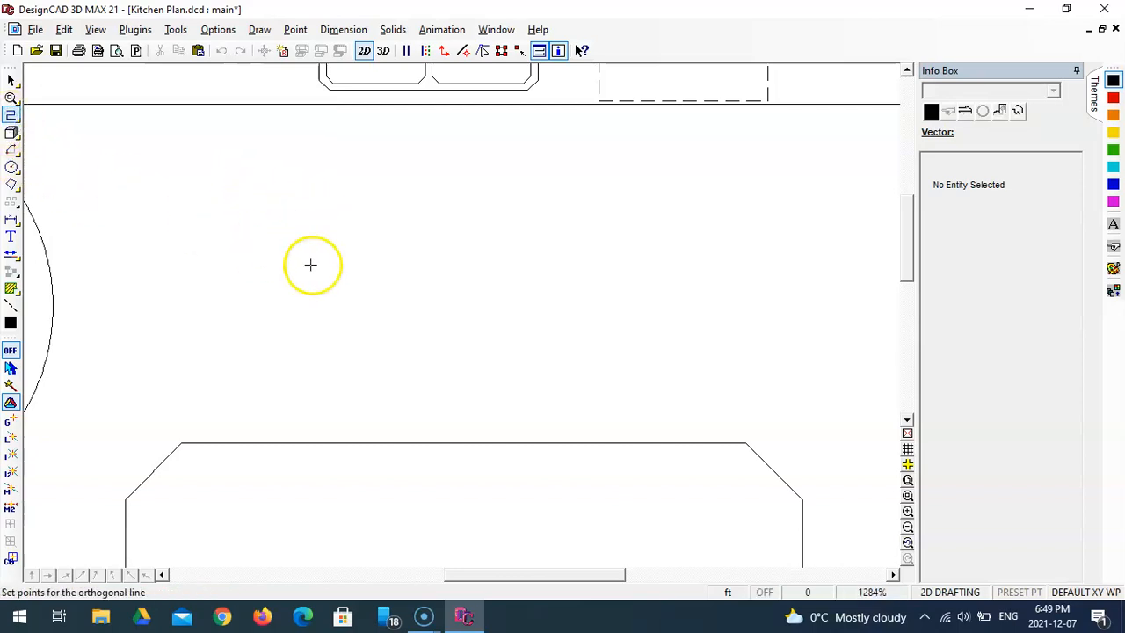
pyautogui.click(342, 203)
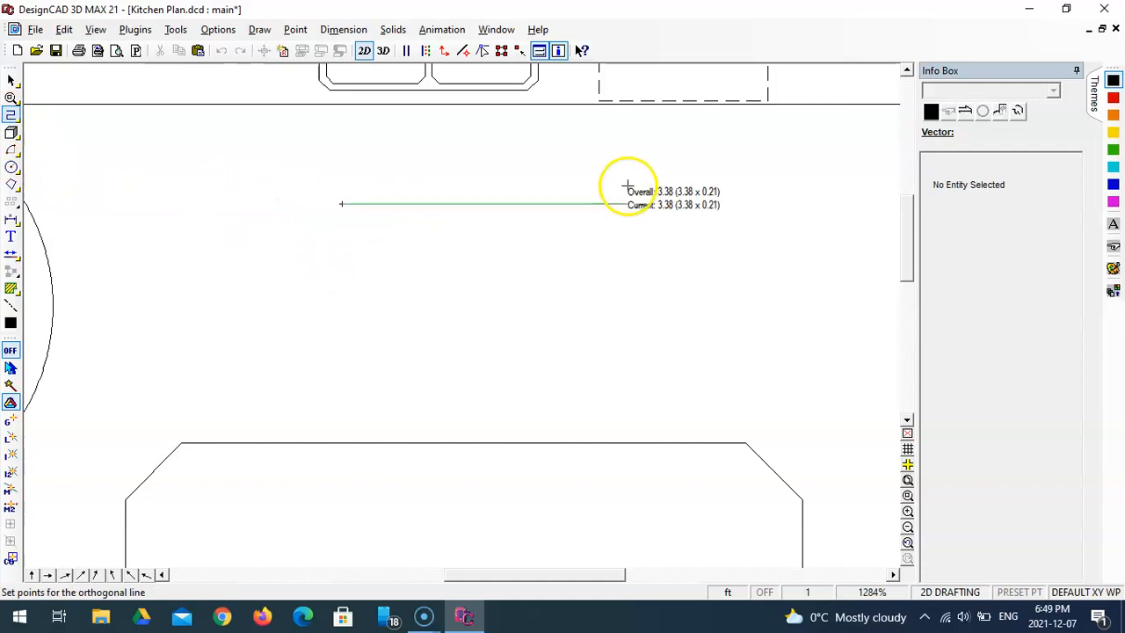
pyautogui.press("'")
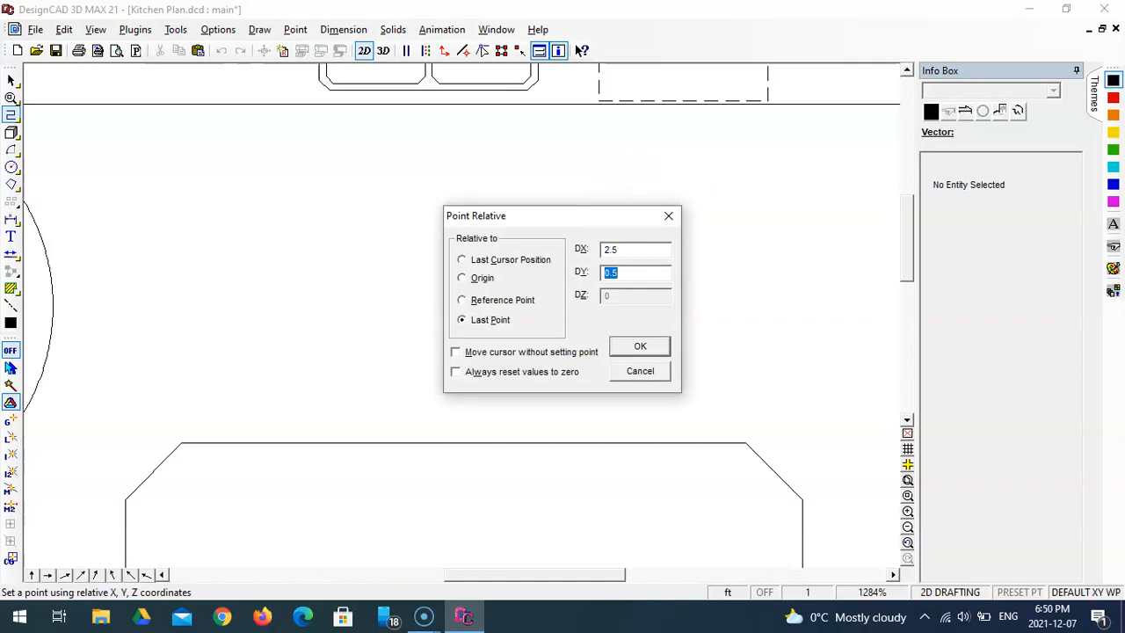
pyautogui.press('Return')
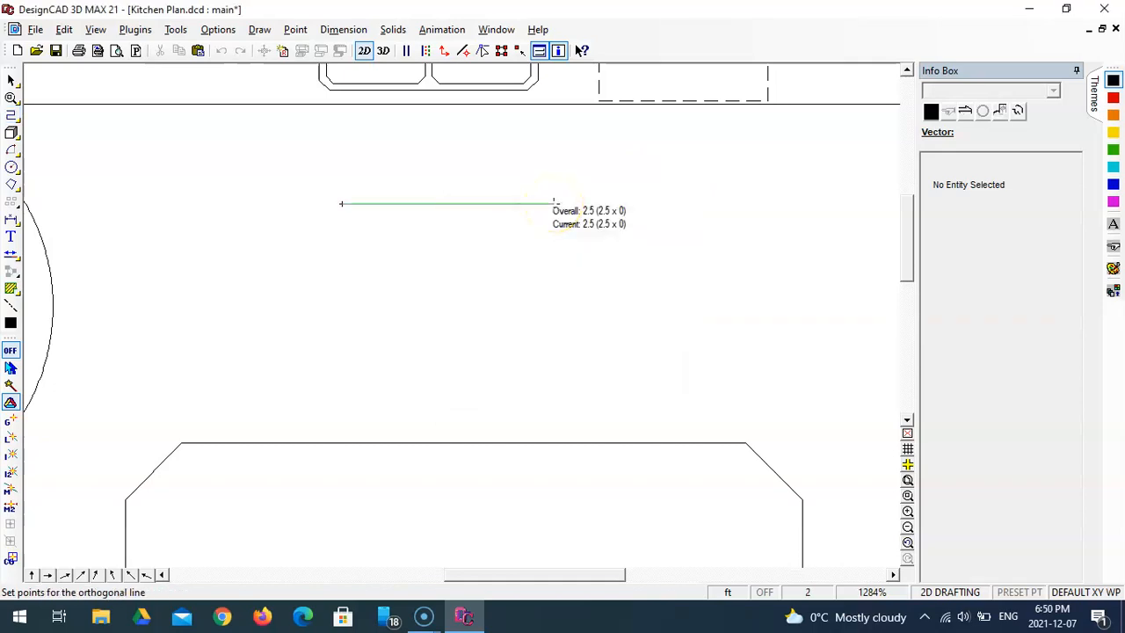
pyautogui.press('Return')
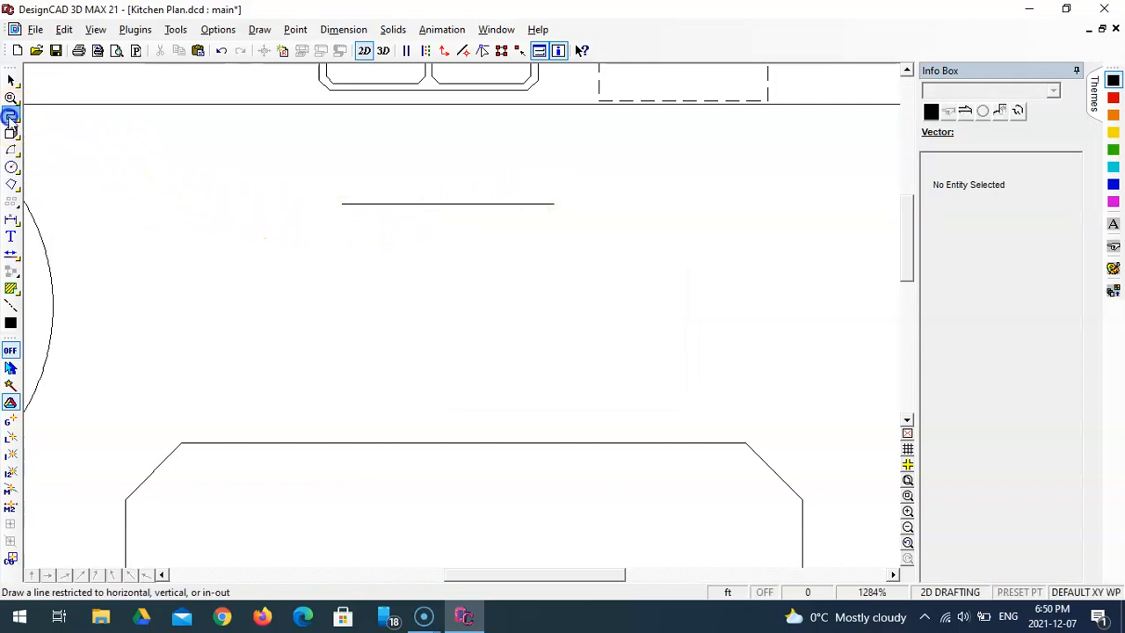
# Create a parallel copy of the 2.5 ft horizontal line at a distance of 2'2" below it
pyautogui.moveTo(10, 122)
pyautogui.click(146, 134)
pyautogui.click(287, 242)
pyautogui.write('2\'2"')
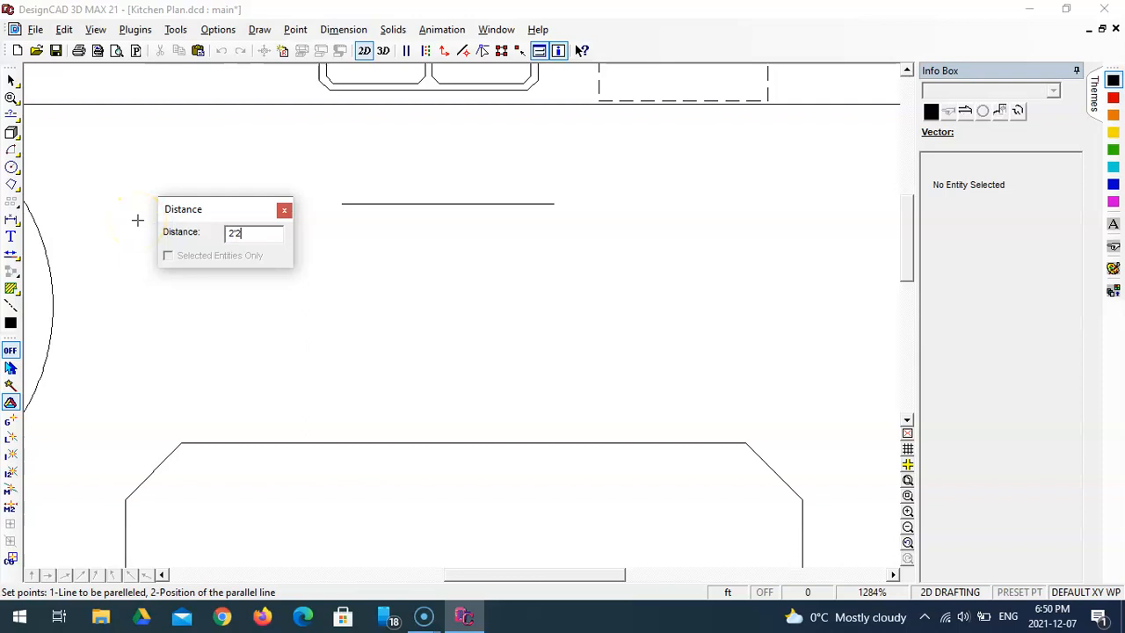
pyautogui.press('Return')
pyautogui.click(382, 198)
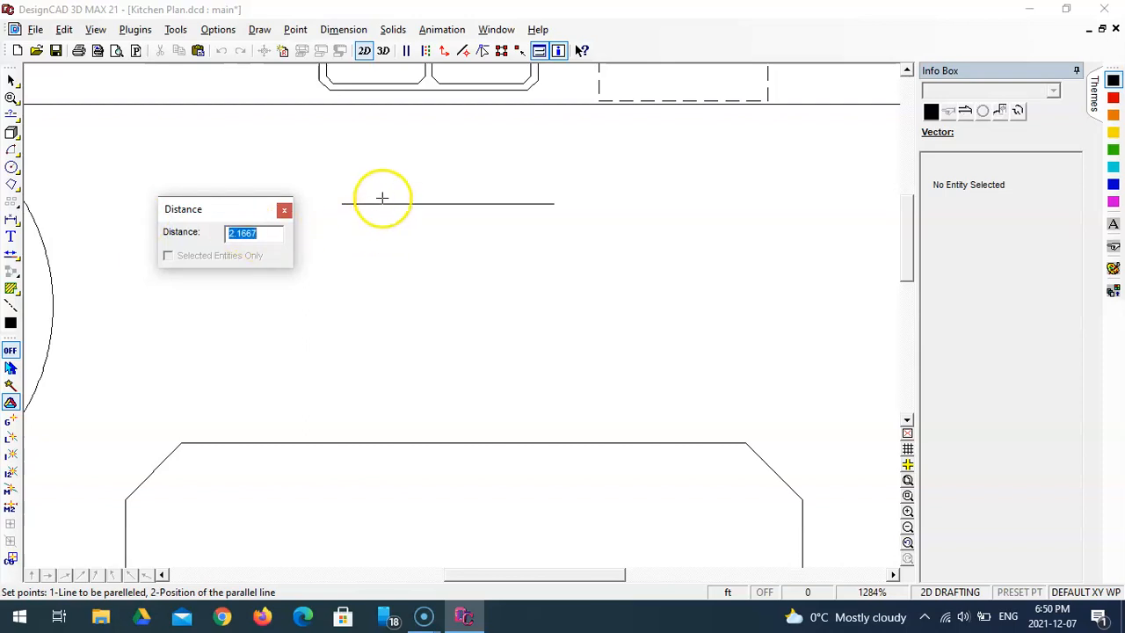
pyautogui.click(384, 258)
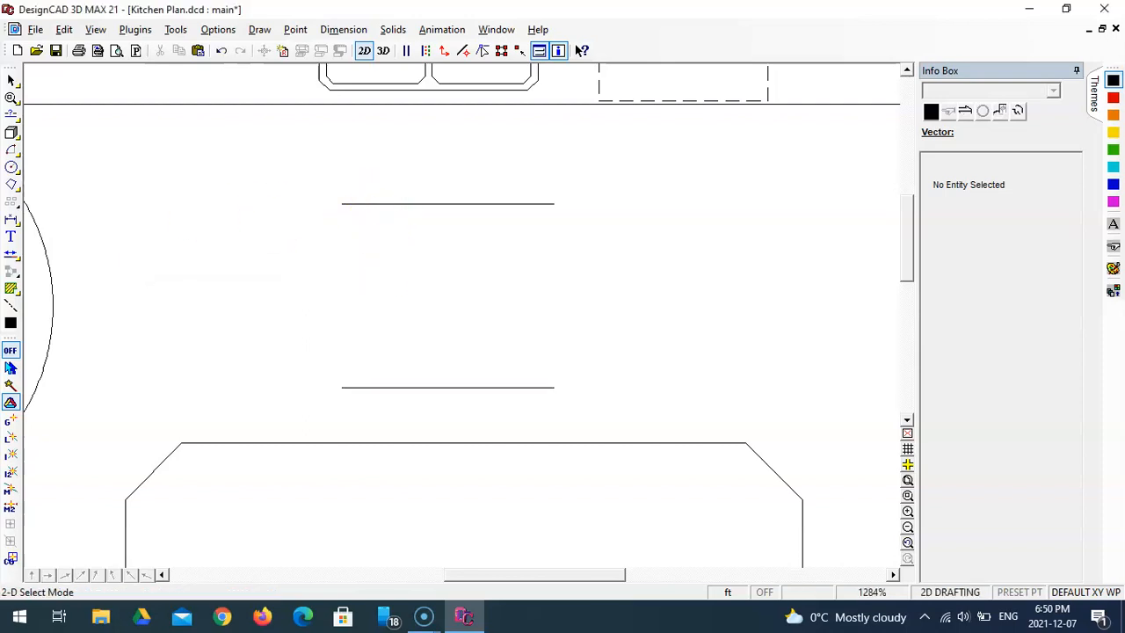
# Close the rectangle between the two horizontal lines with vertical orthogonal lines joining their left ends and their right ends
pyautogui.click(11, 115)
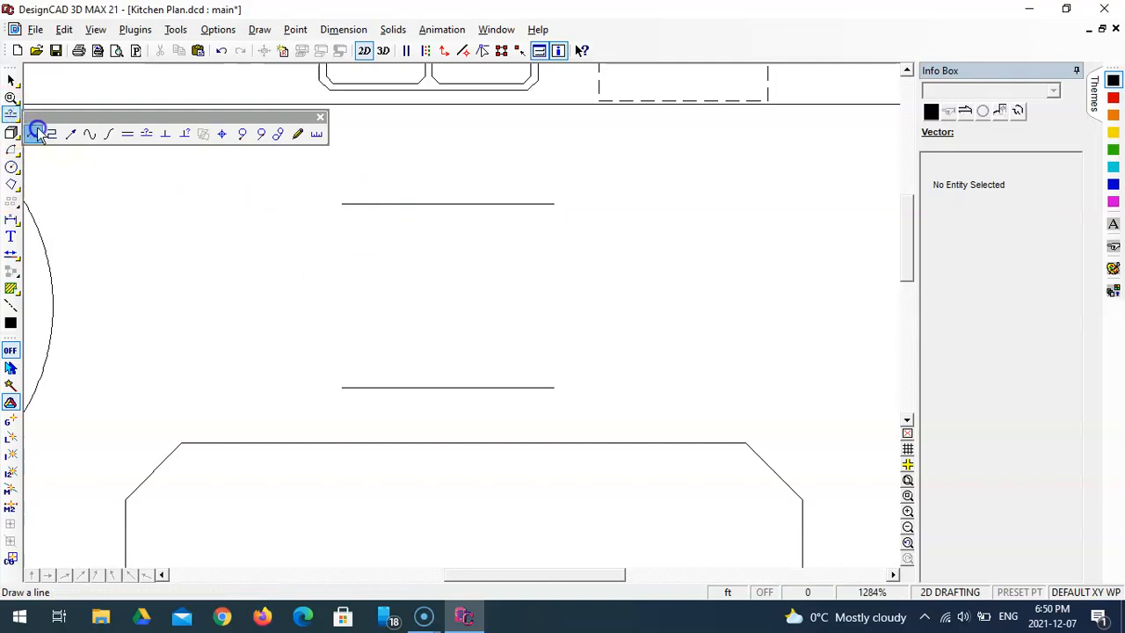
pyautogui.click(49, 132)
pyautogui.click(342, 203)
pyautogui.click(342, 387)
pyautogui.press('Return')
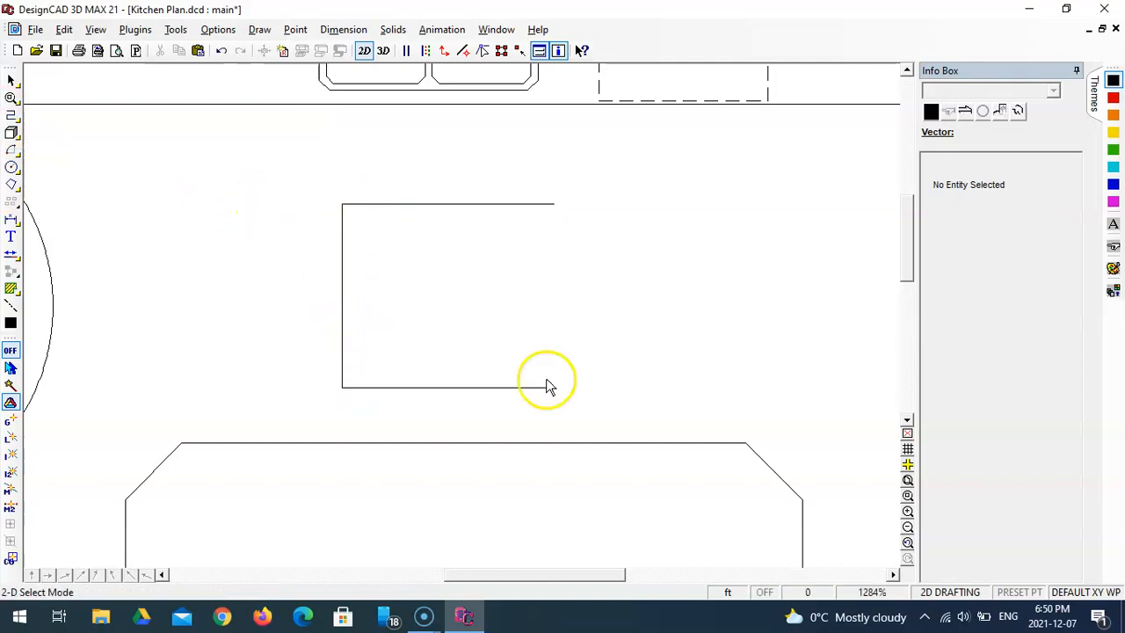
pyautogui.click(10, 115)
pyautogui.click(553, 204)
pyautogui.click(554, 387)
pyautogui.press('Return')
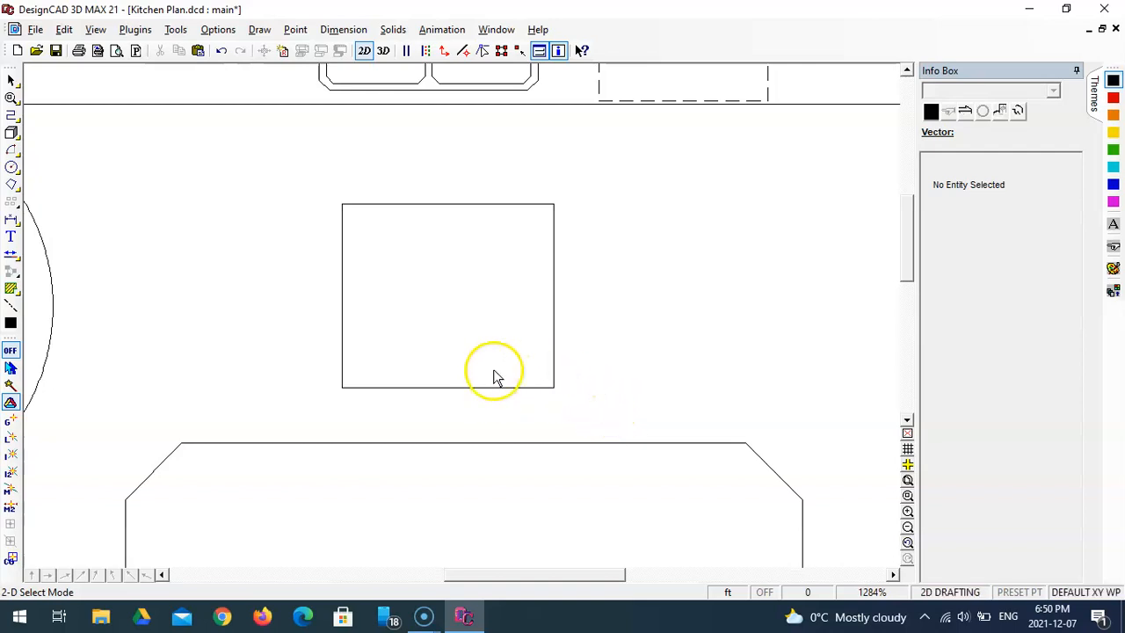
# Add a parallel line inside the rectangle, 2" above its lower edge
pyautogui.click(12, 116)
pyautogui.click(144, 134)
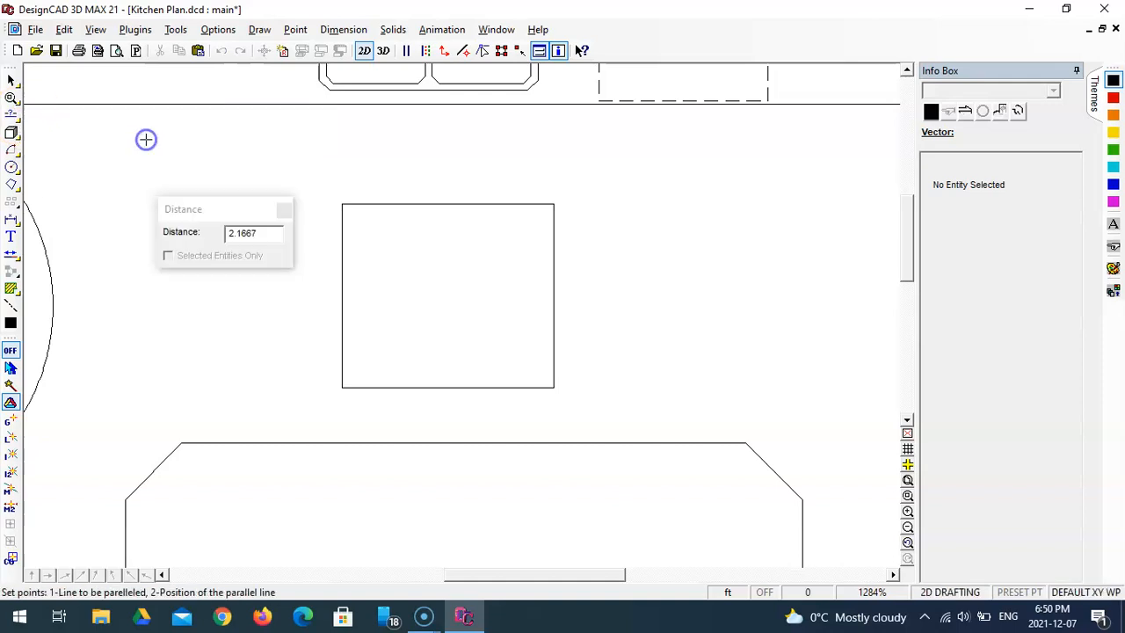
pyautogui.write('2')
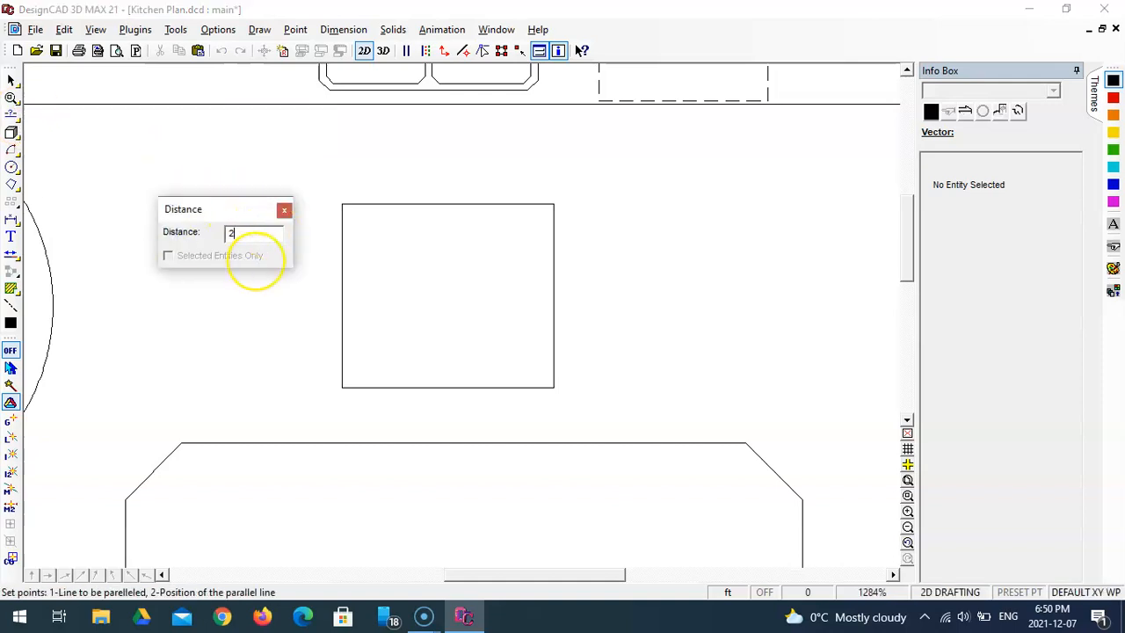
pyautogui.write('"')
pyautogui.press('Return')
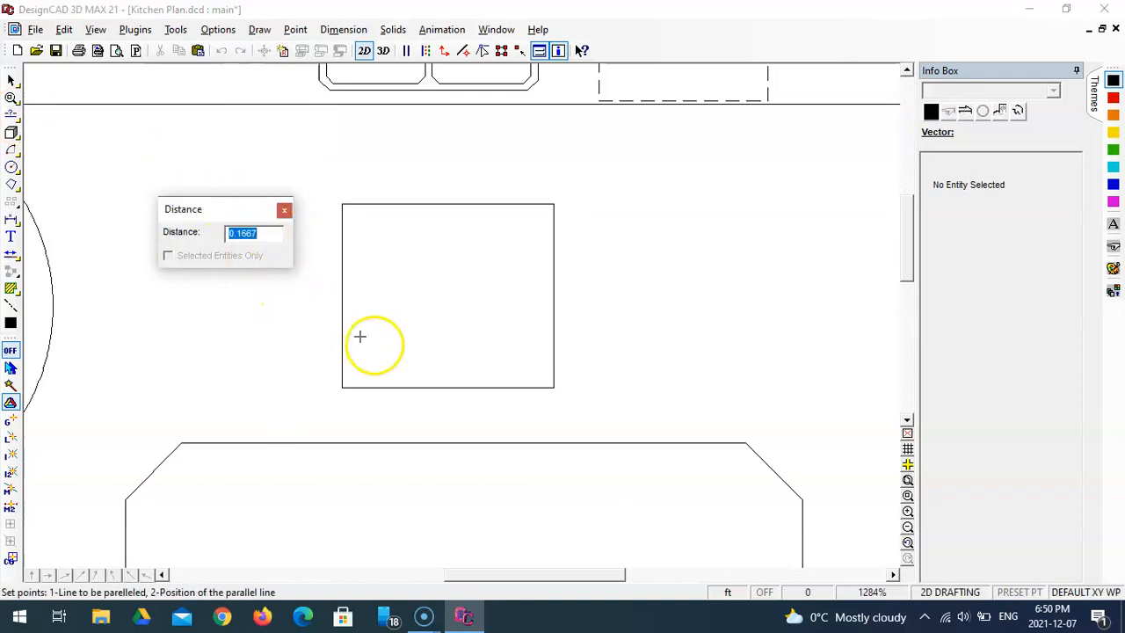
pyautogui.click(452, 387)
pyautogui.click(457, 363)
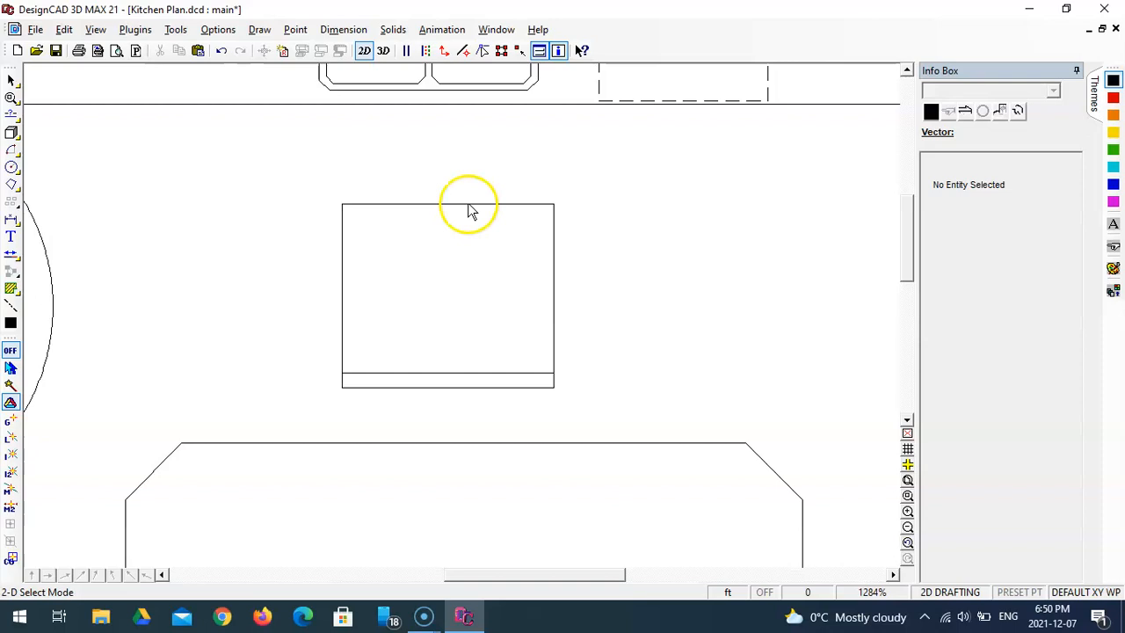
# Add a parallel line inside the rectangle, 0.125 ft below its upper edge
pyautogui.click(11, 116)
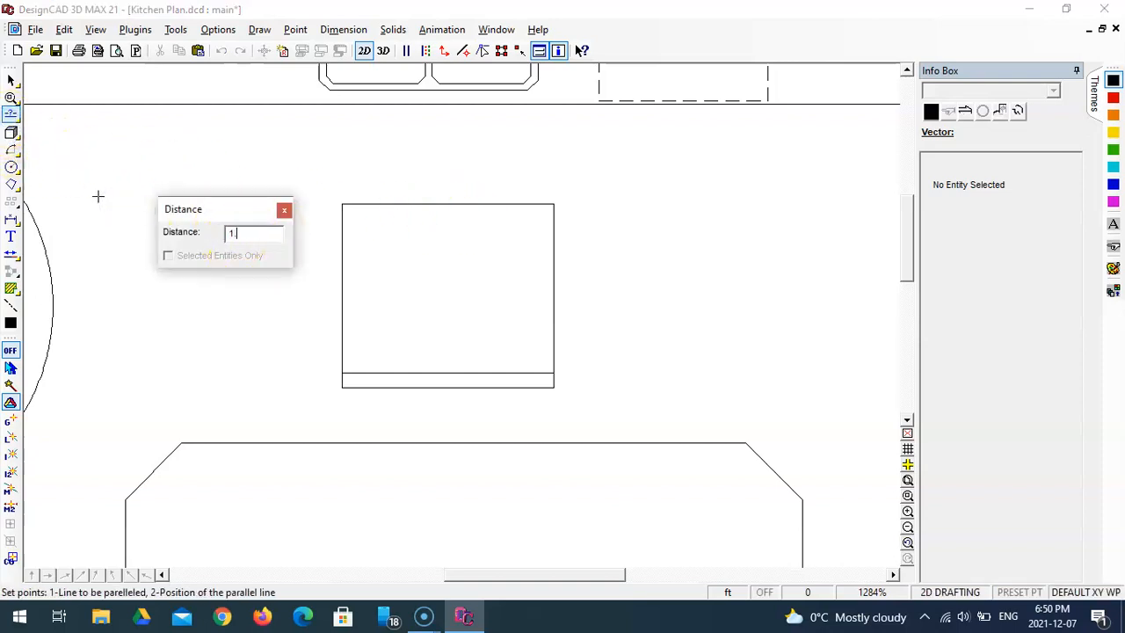
pyautogui.press('Return')
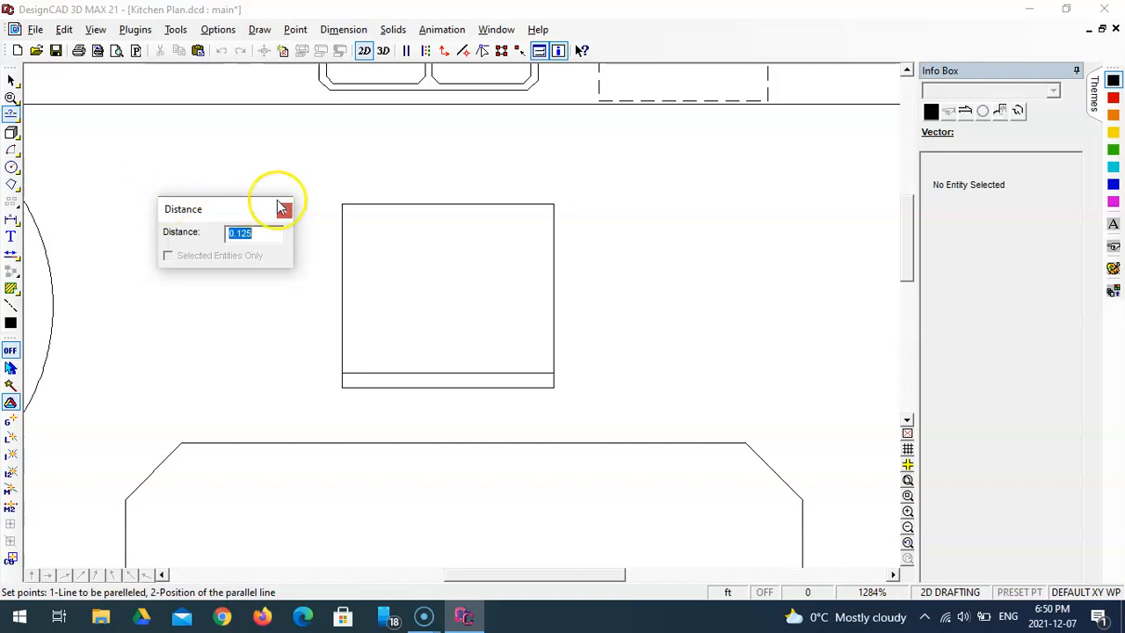
pyautogui.click(395, 205)
pyautogui.click(401, 212)
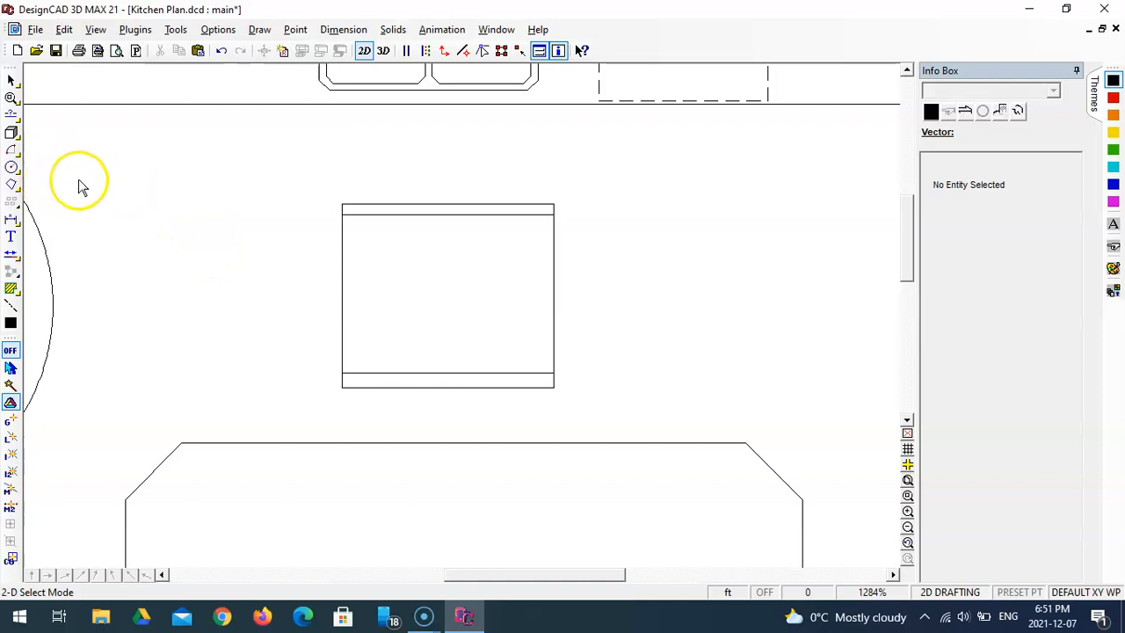
# Draw a centre-and-outside-point circle of about 0.35 ft radius in the upper-left area inside the rectangle
pyautogui.click(11, 167)
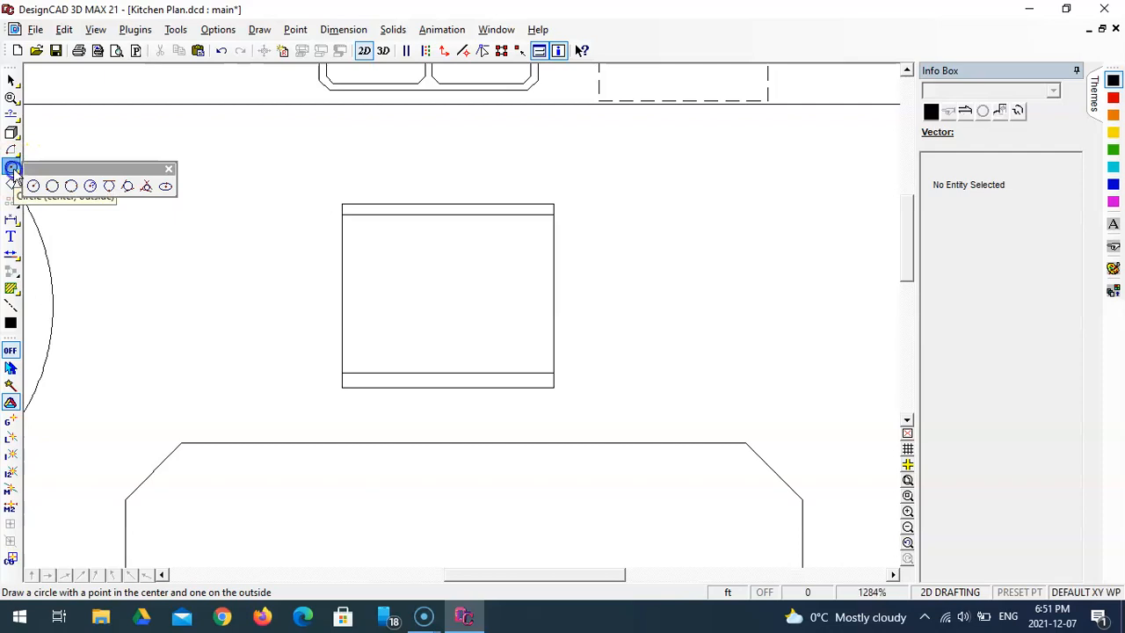
pyautogui.click(34, 186)
pyautogui.click(394, 254)
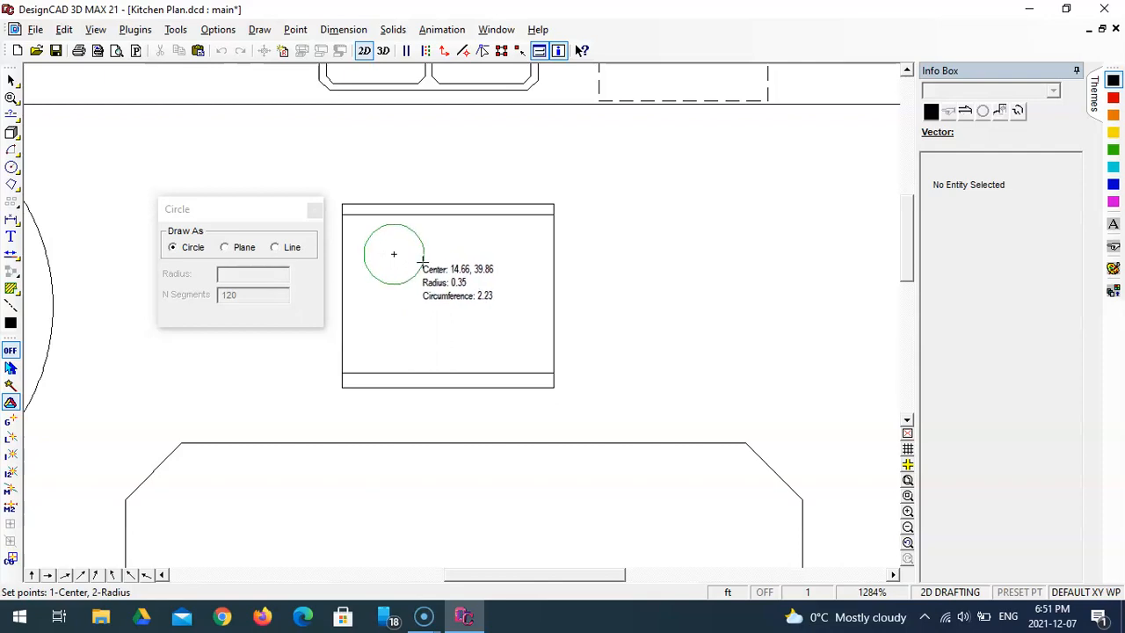
pyautogui.click(423, 262)
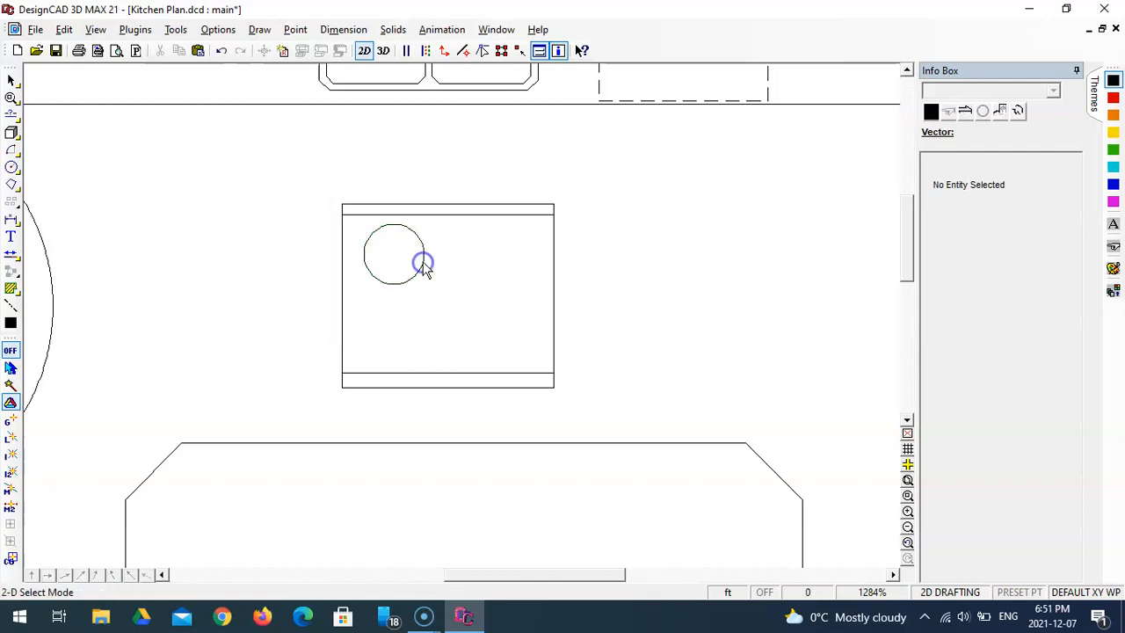
# Copy the circle inside the rectangle and place the duplicate in the rectangle's lower-right area
pyautogui.click(421, 278)
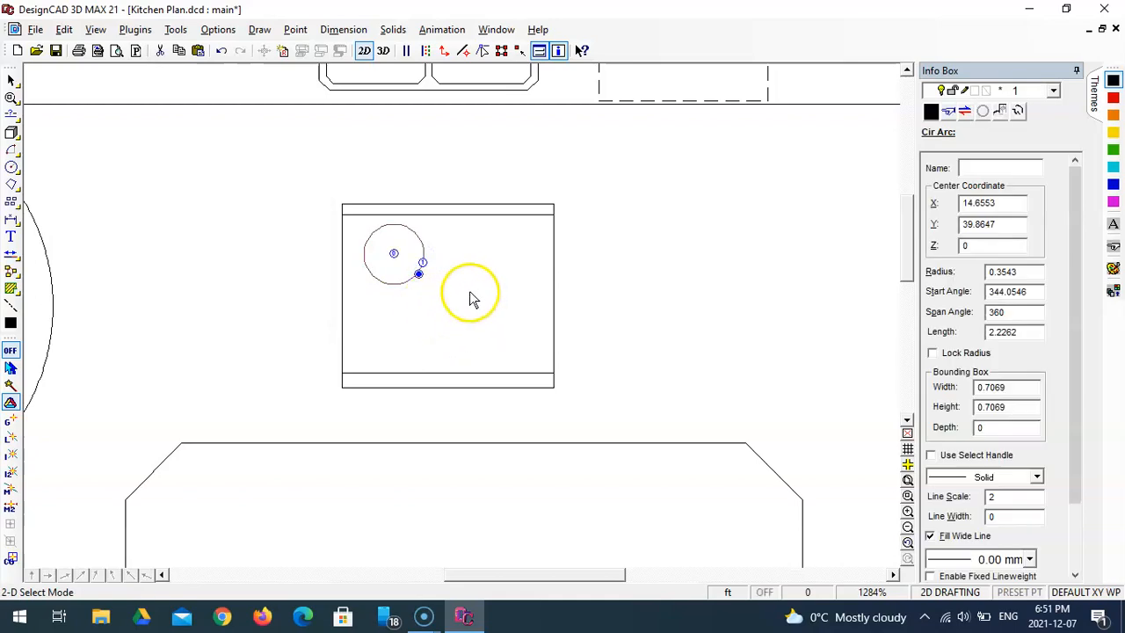
pyautogui.hotkey('ctrl', 'v')
pyautogui.click(493, 322)
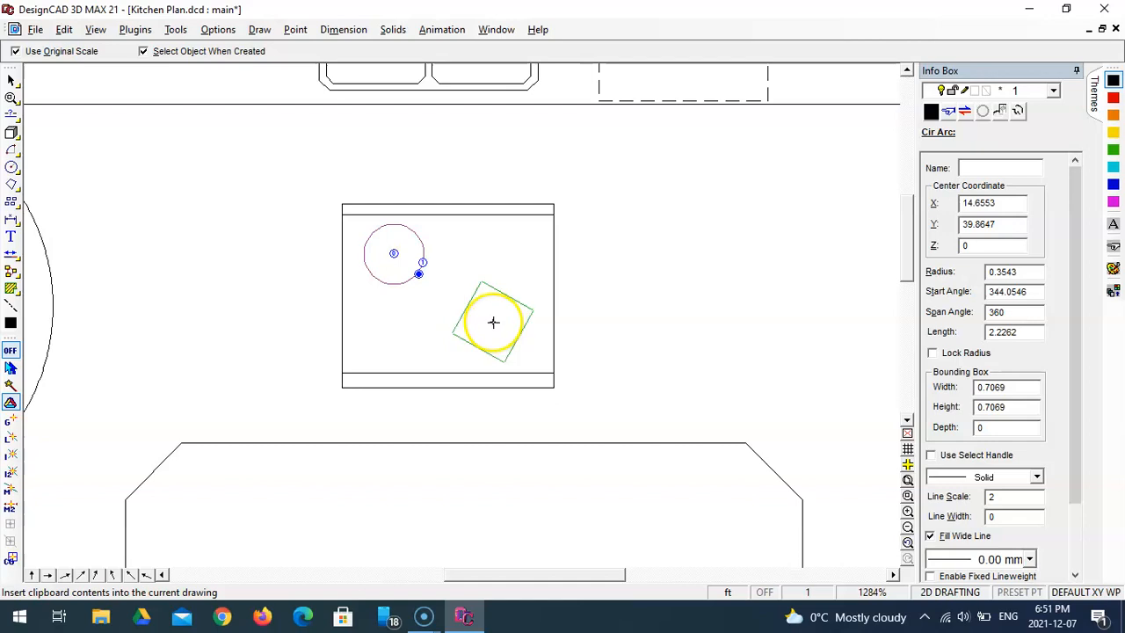
pyautogui.press('Return')
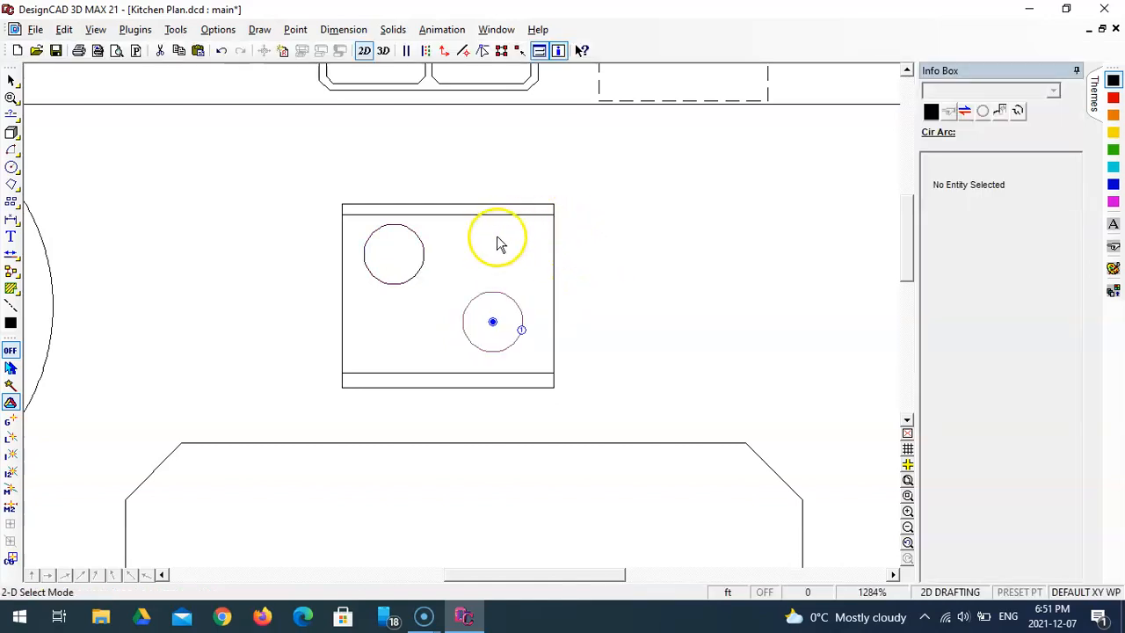
# Draw a centre-and-radius circle of about 0.41 ft radius in the upper-right area inside the rectangle
pyautogui.click(11, 167)
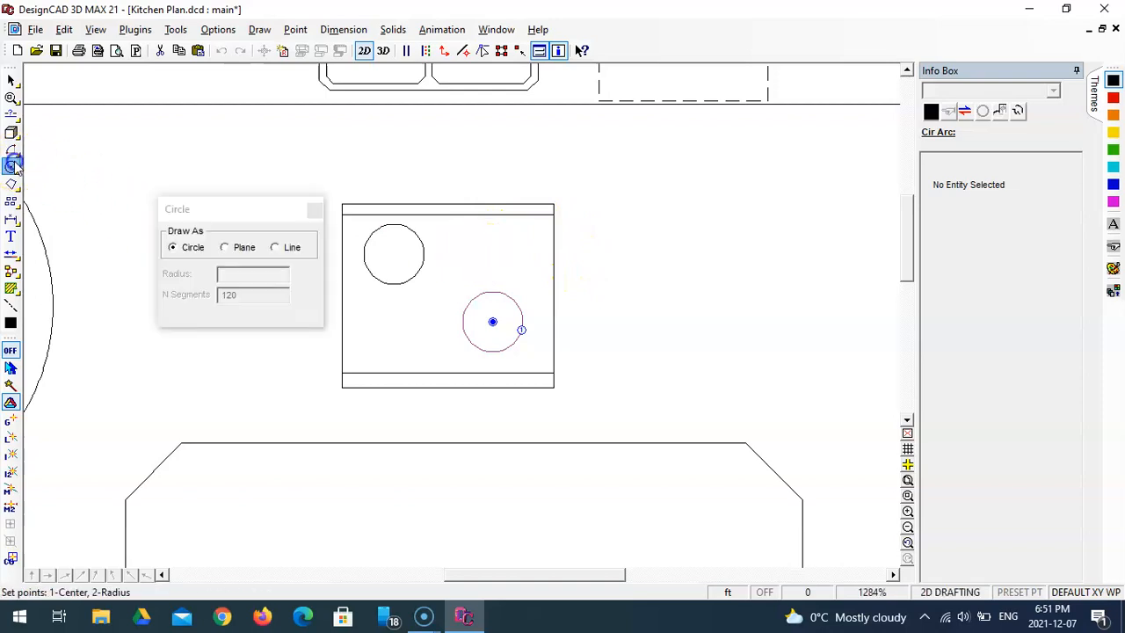
pyautogui.click(489, 248)
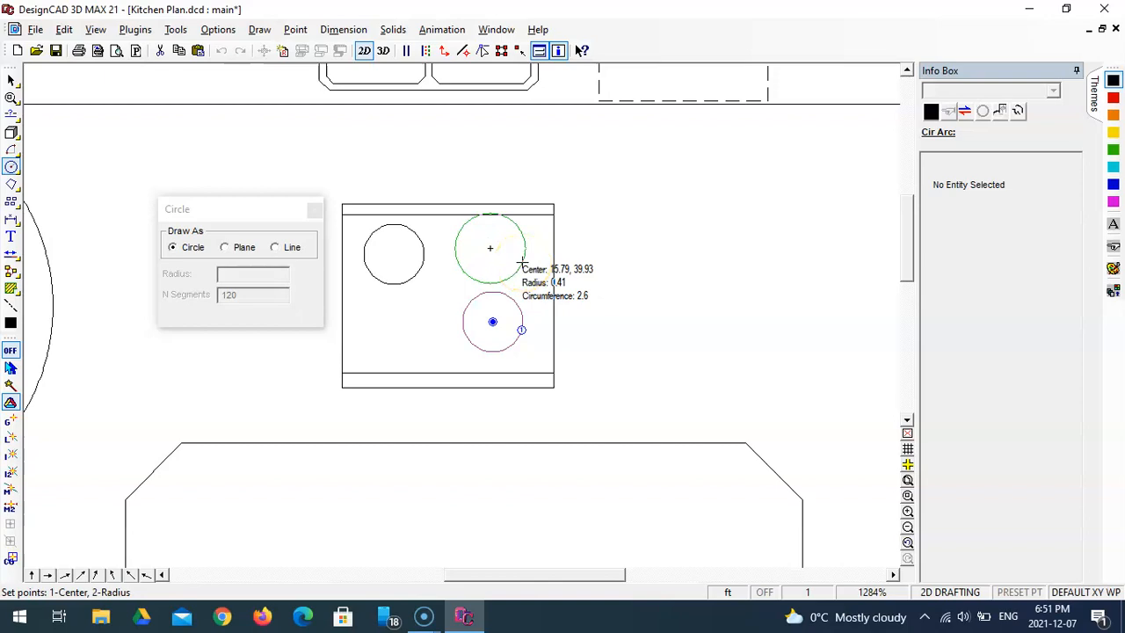
pyautogui.click(522, 264)
# Shift the lower-right and upper-right circles slightly down and to the right, and the upper-left circle slightly down
pyautogui.click(520, 321)
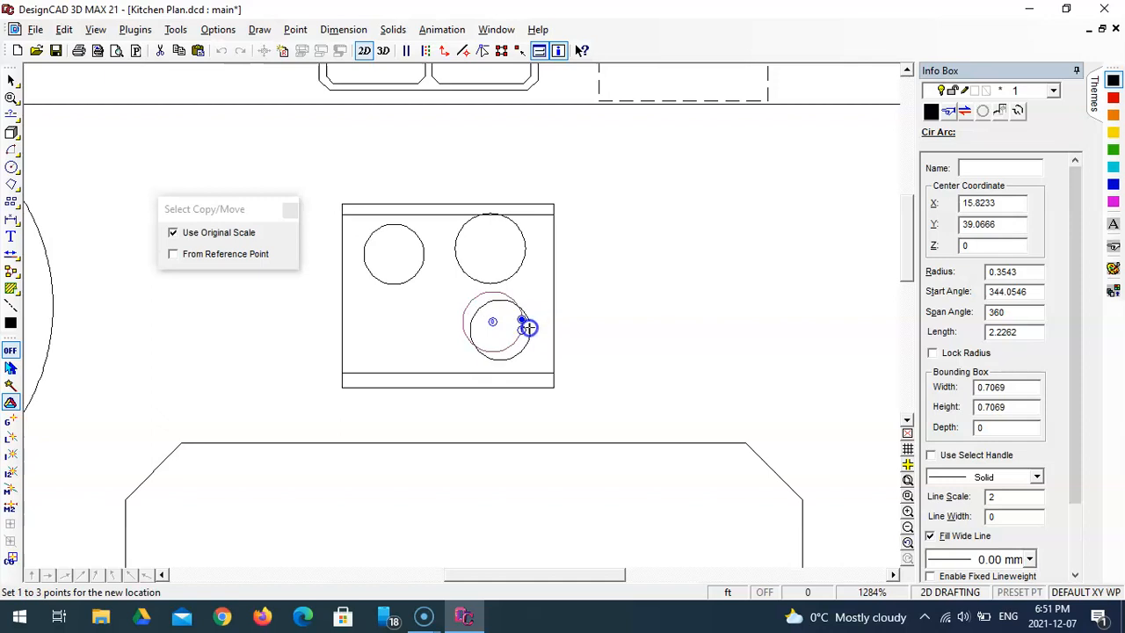
pyautogui.click(527, 325)
pyautogui.click(523, 274)
pyautogui.click(516, 265)
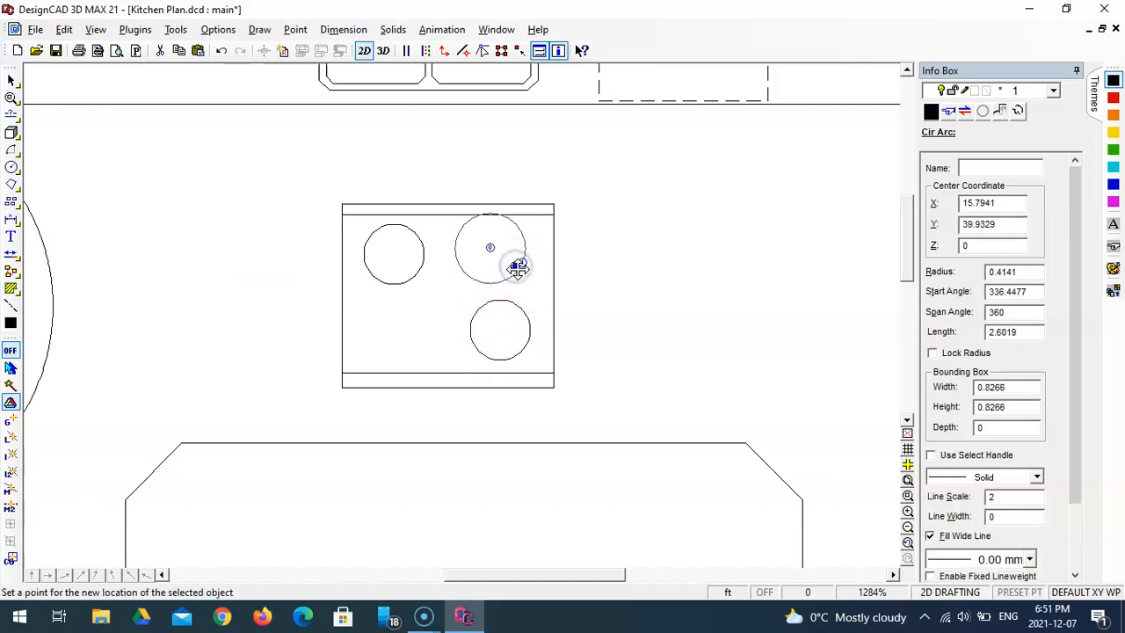
pyautogui.click(521, 274)
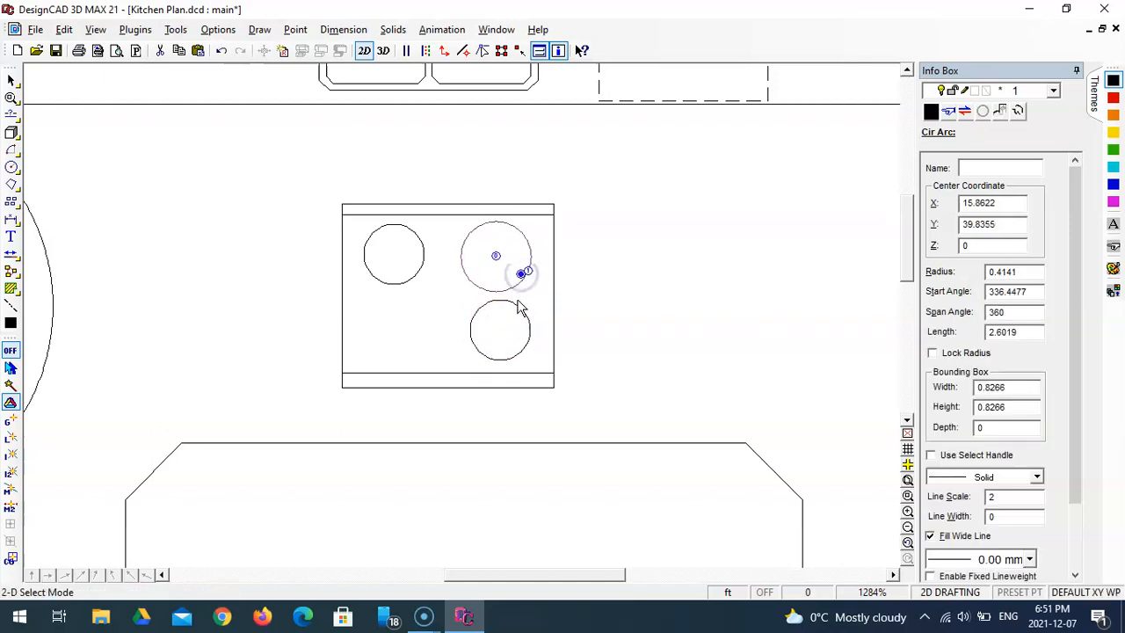
pyautogui.click(413, 278)
pyautogui.click(417, 273)
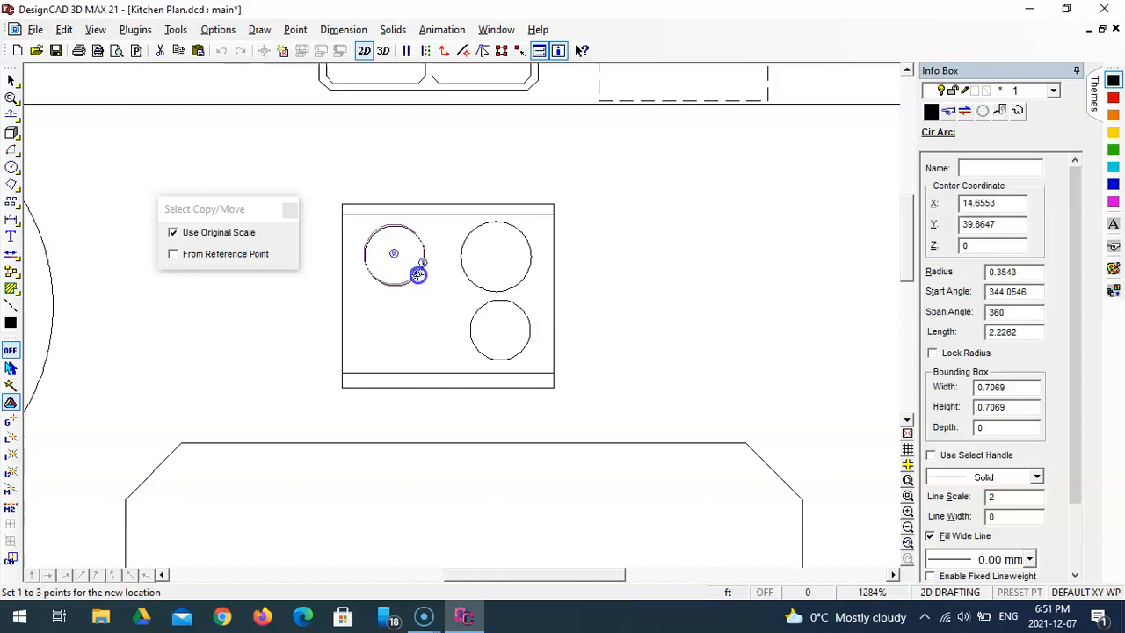
pyautogui.click(417, 275)
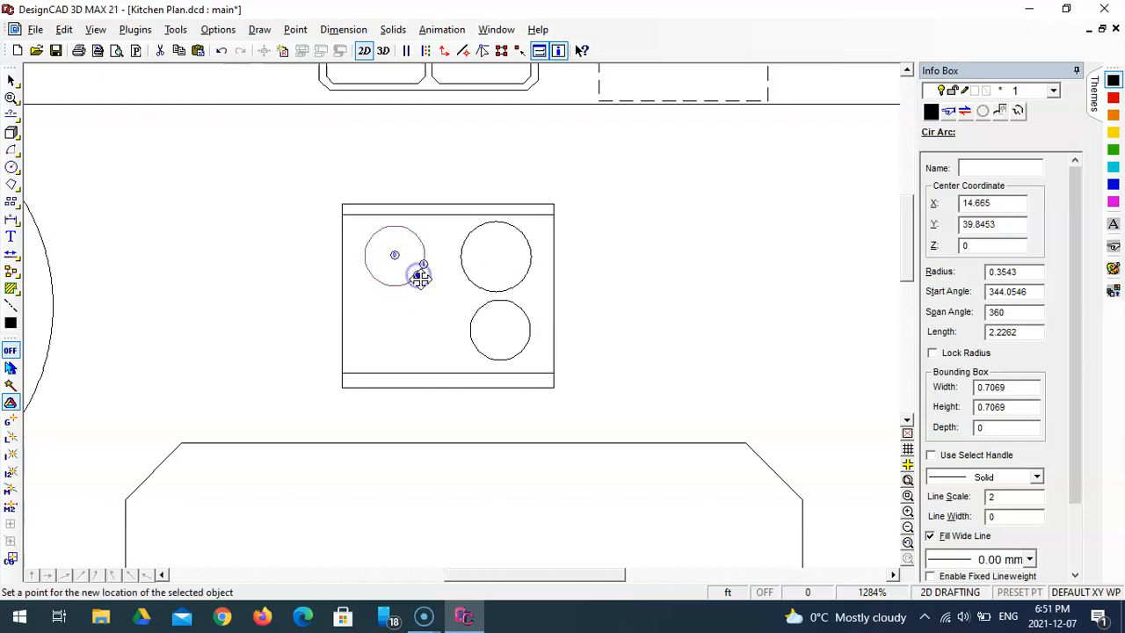
# Copy the larger upper-right circle and place the duplicate in the rectangle's lower-left area
pyautogui.click(467, 282)
pyautogui.hotkey('ctrl', 'c')
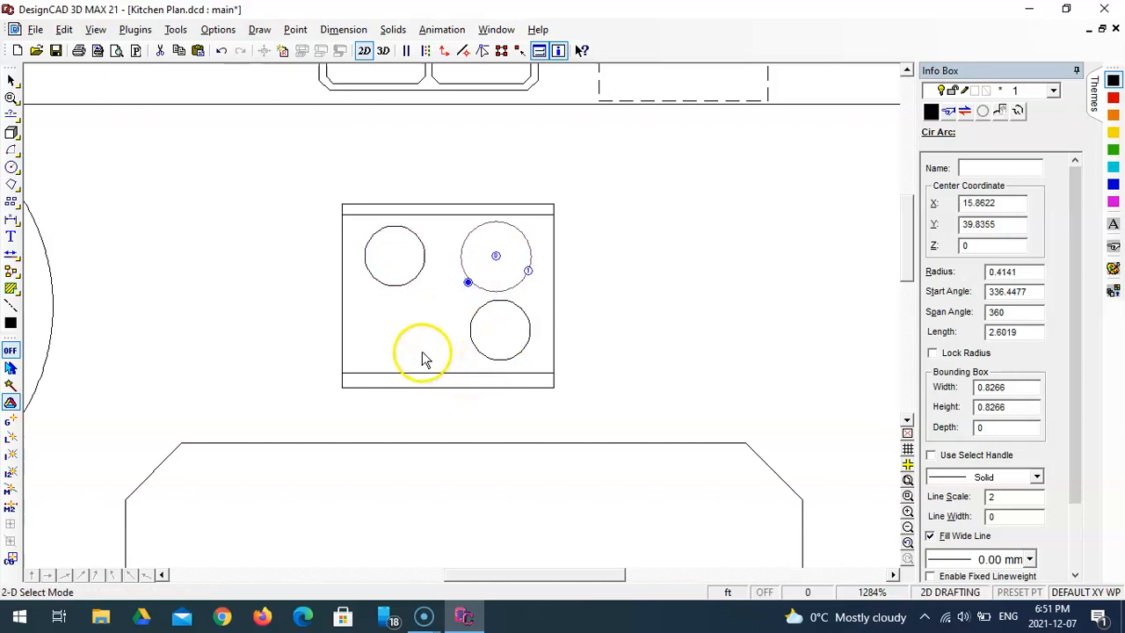
pyautogui.hotkey('ctrl', 'v')
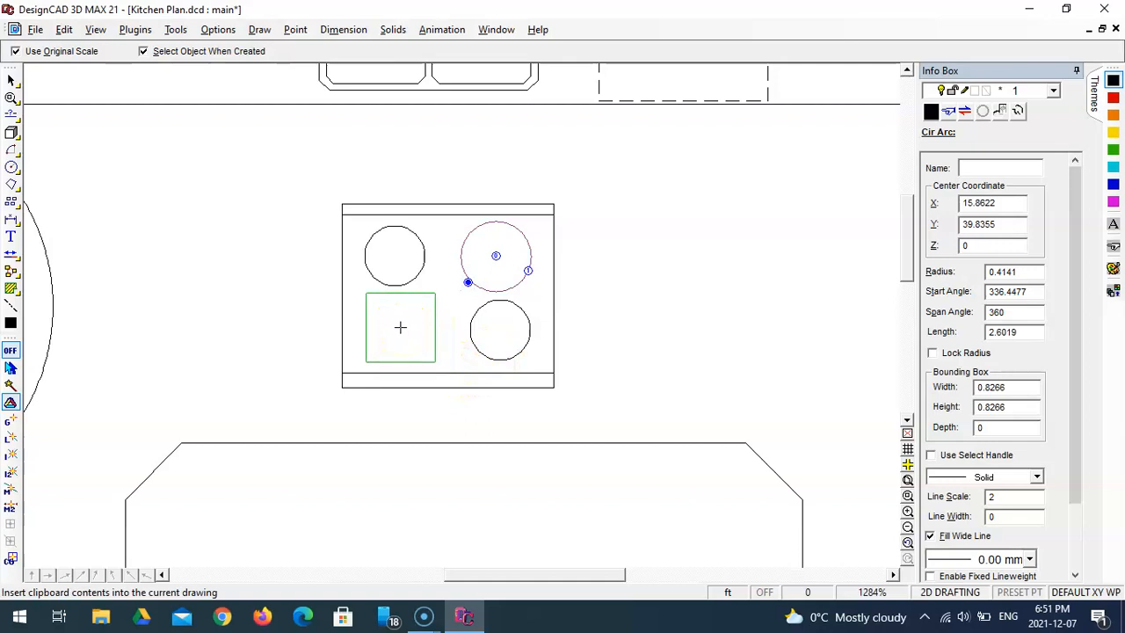
pyautogui.click(400, 327)
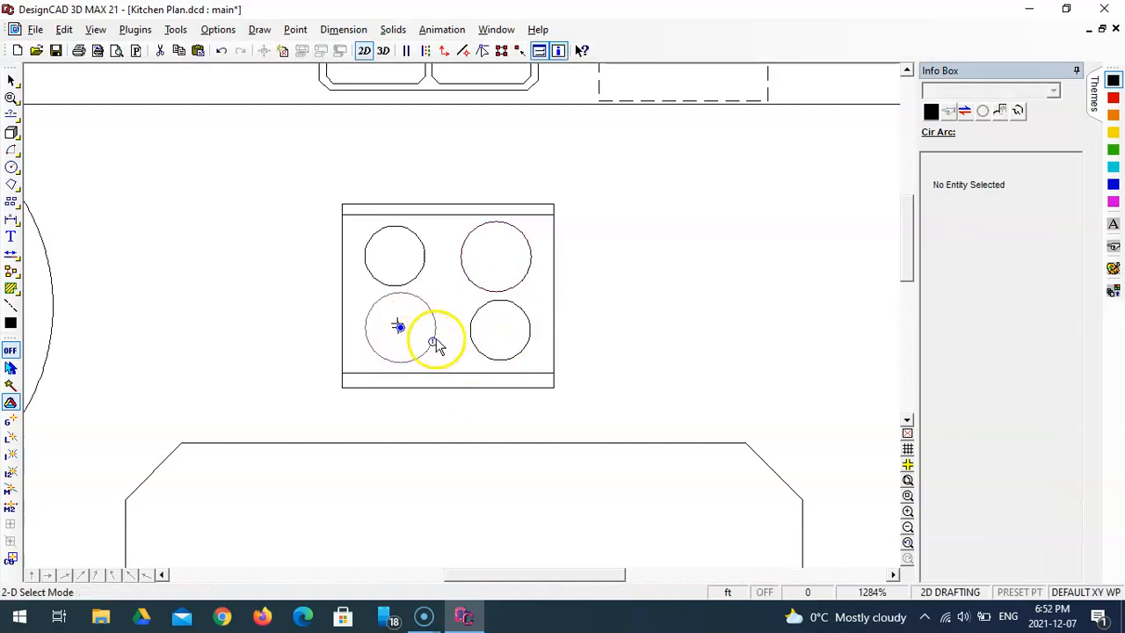
pyautogui.click(666, 297)
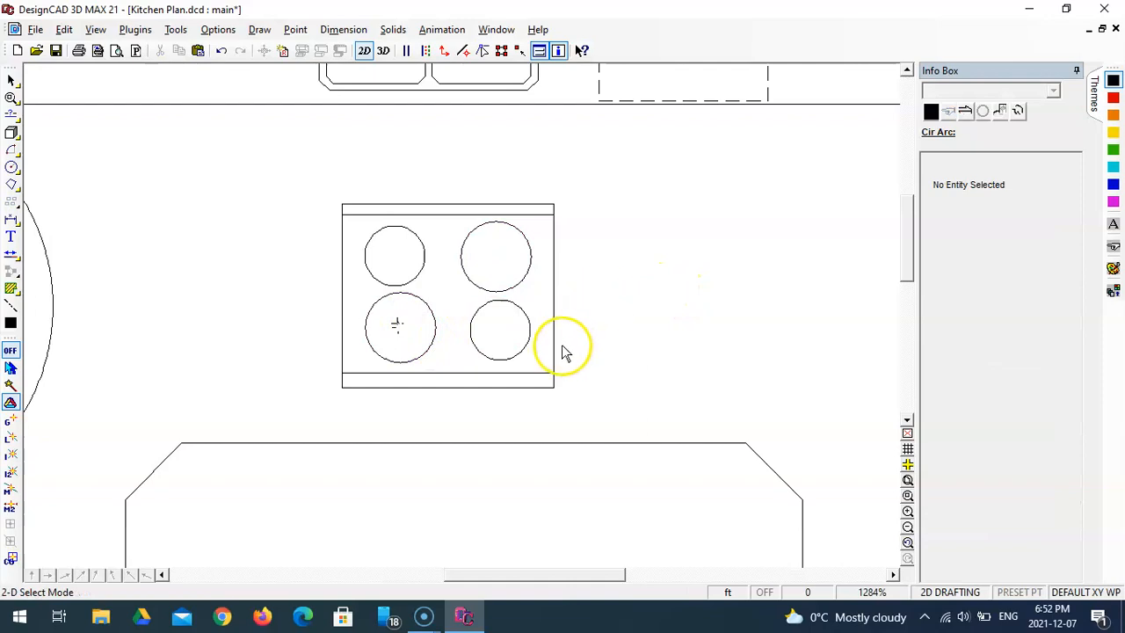
# Move the upper-left circle slightly to the right so that it lines up above the lower-left circle
pyautogui.click(419, 269)
pyautogui.click(419, 264)
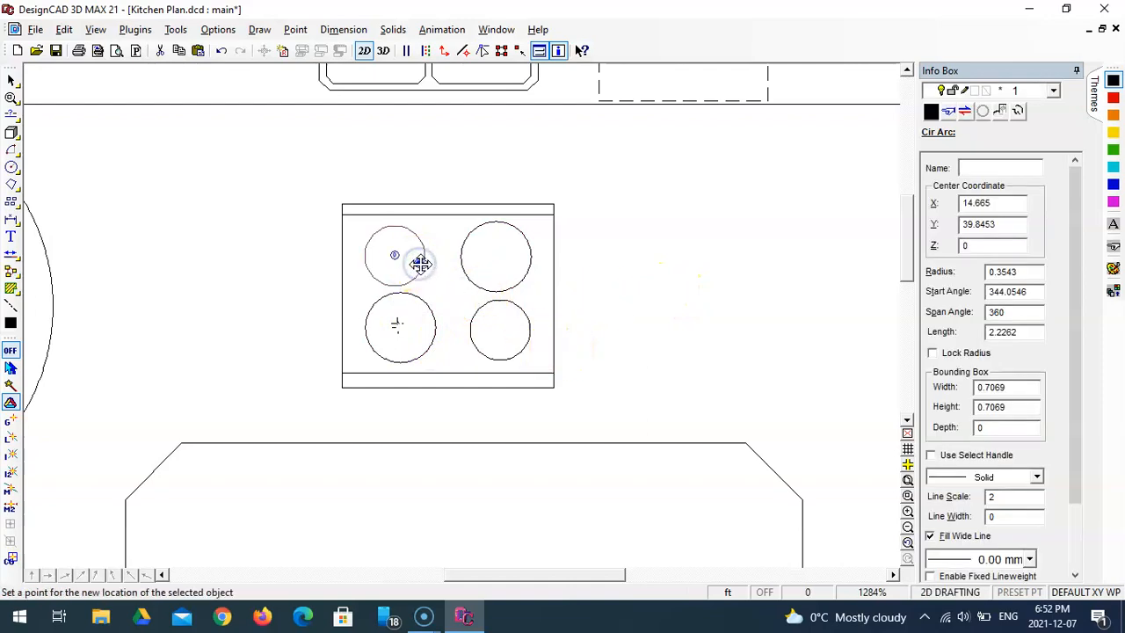
pyautogui.click(428, 262)
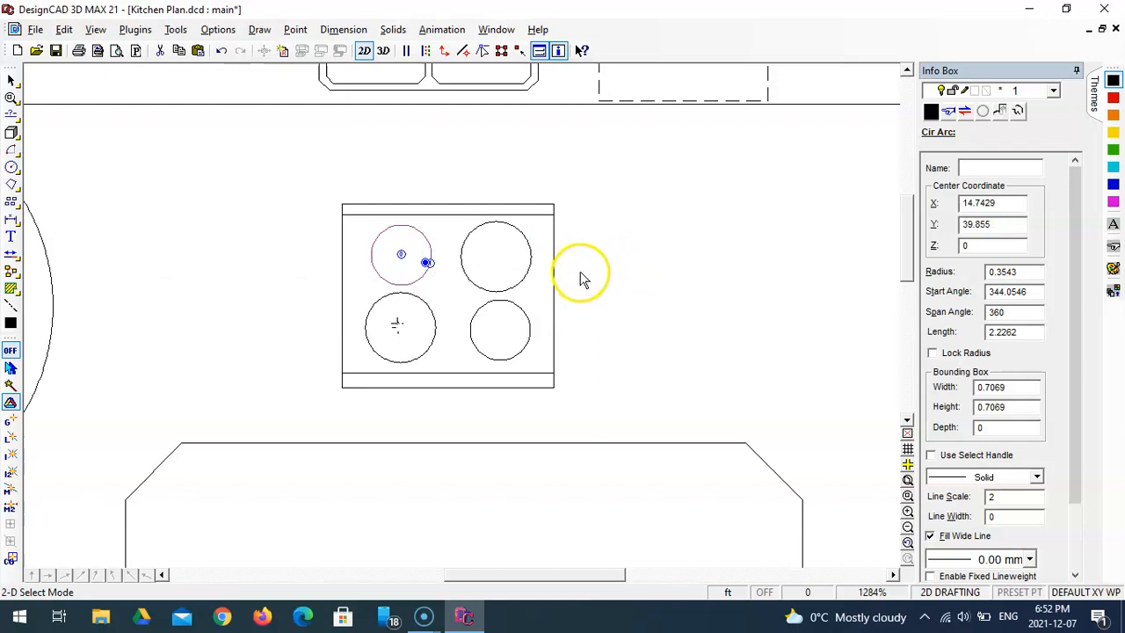
# Move the lower-right and upper-right circles slightly down, and regenerate the drawing
pyautogui.click(523, 352)
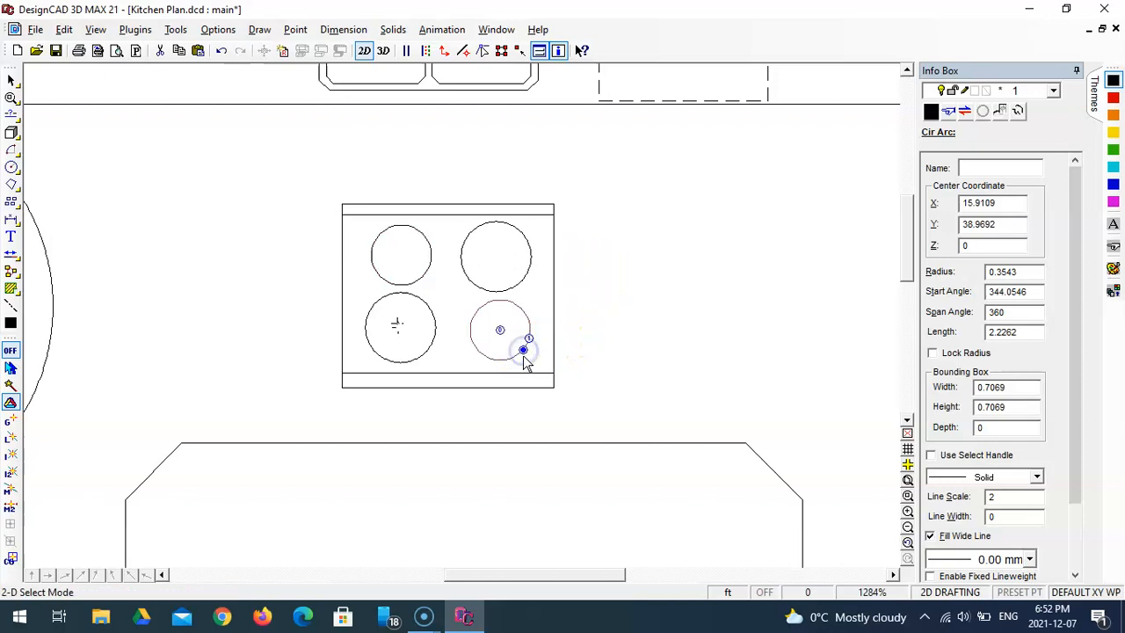
pyautogui.click(522, 351)
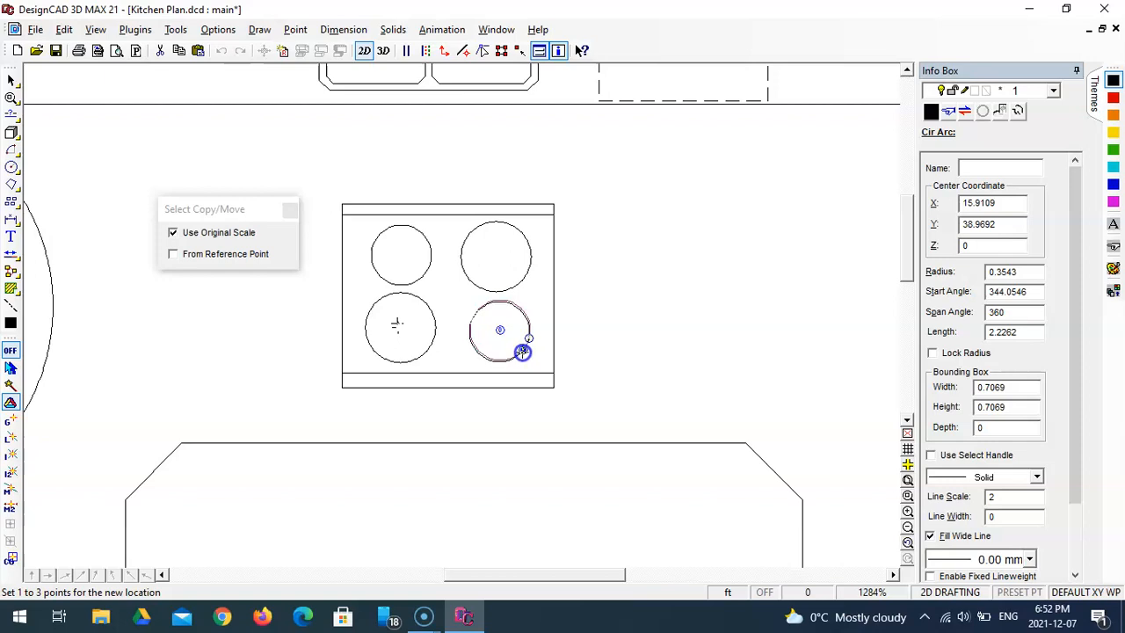
pyautogui.click(522, 351)
pyautogui.click(515, 281)
pyautogui.click(515, 282)
pyautogui.click(515, 285)
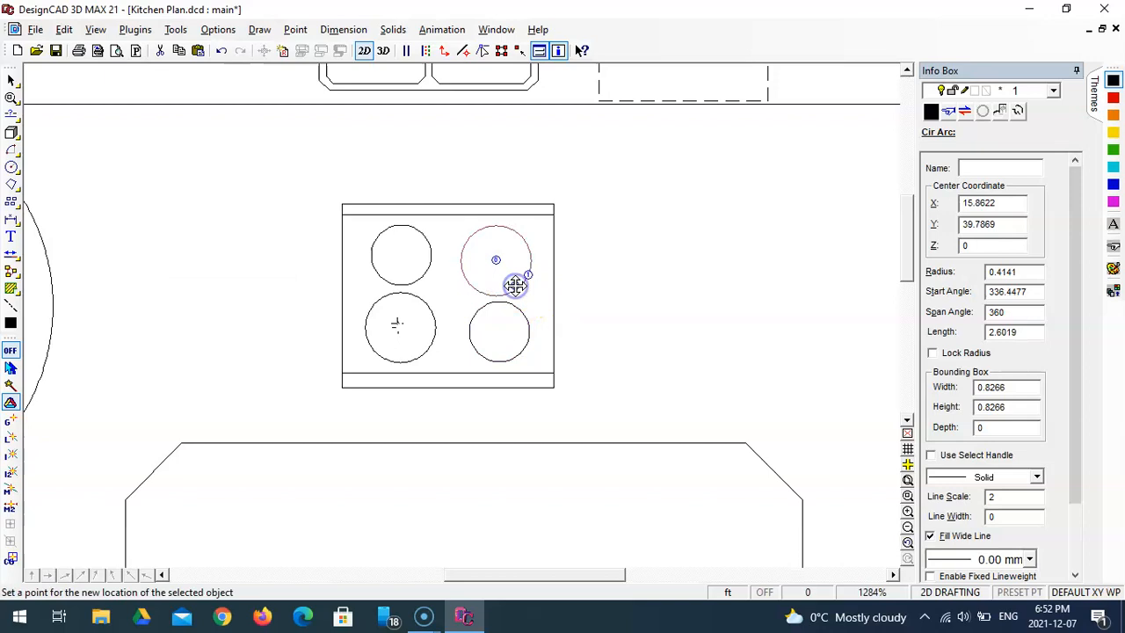
pyautogui.click(590, 327)
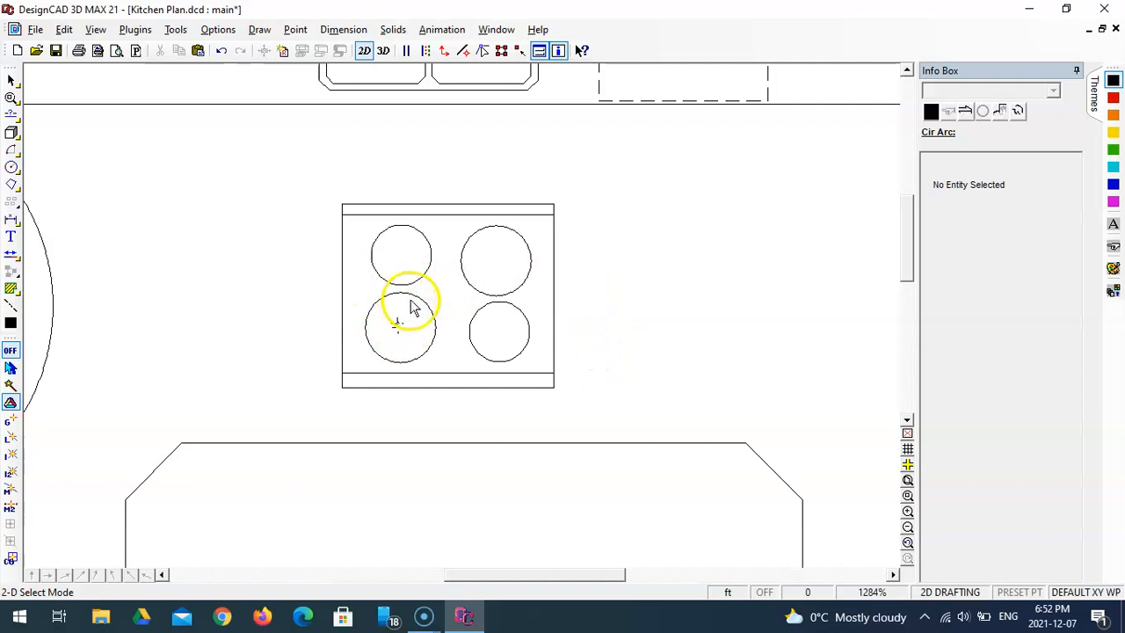
pyautogui.click(282, 53)
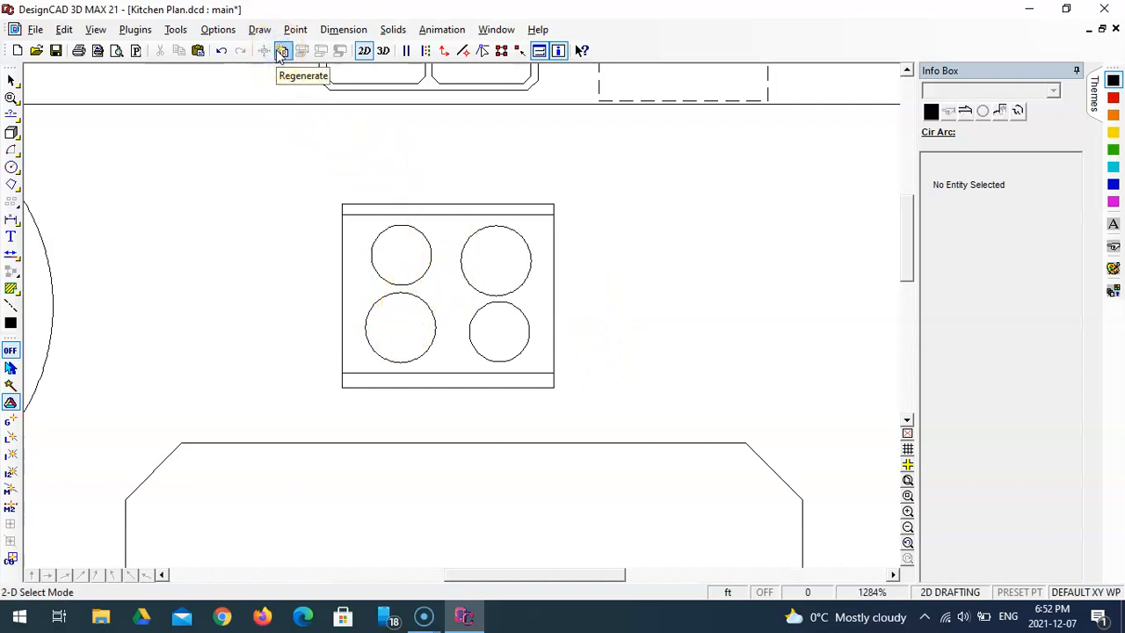
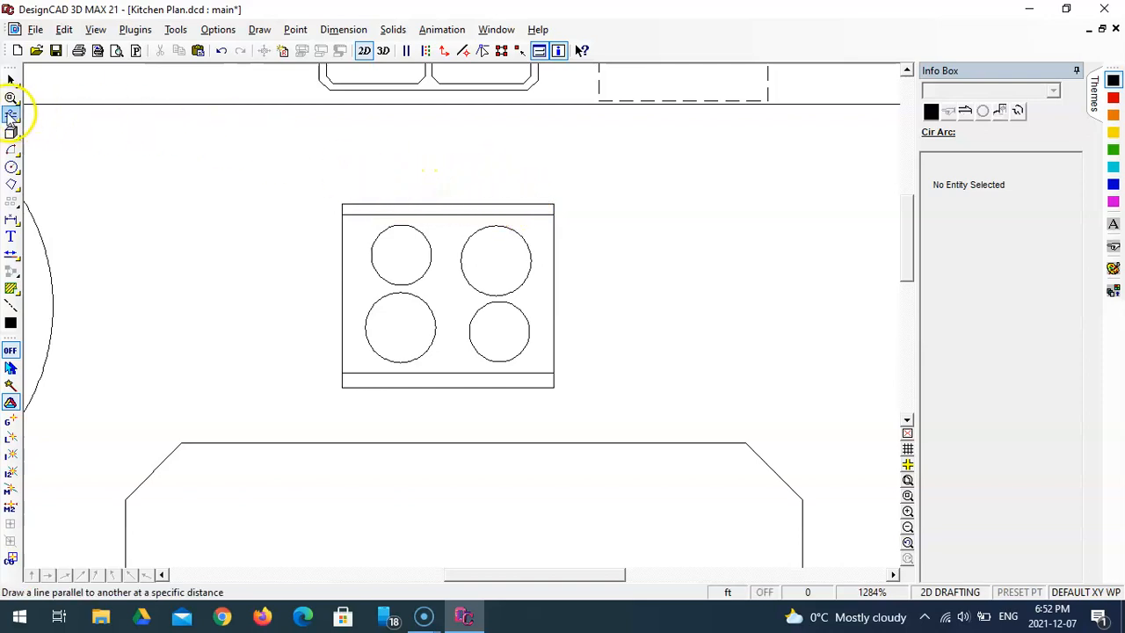
# Try two parallel lines spaced 1.5" apart above the stove's upper edge, and undo both
pyautogui.click(10, 113)
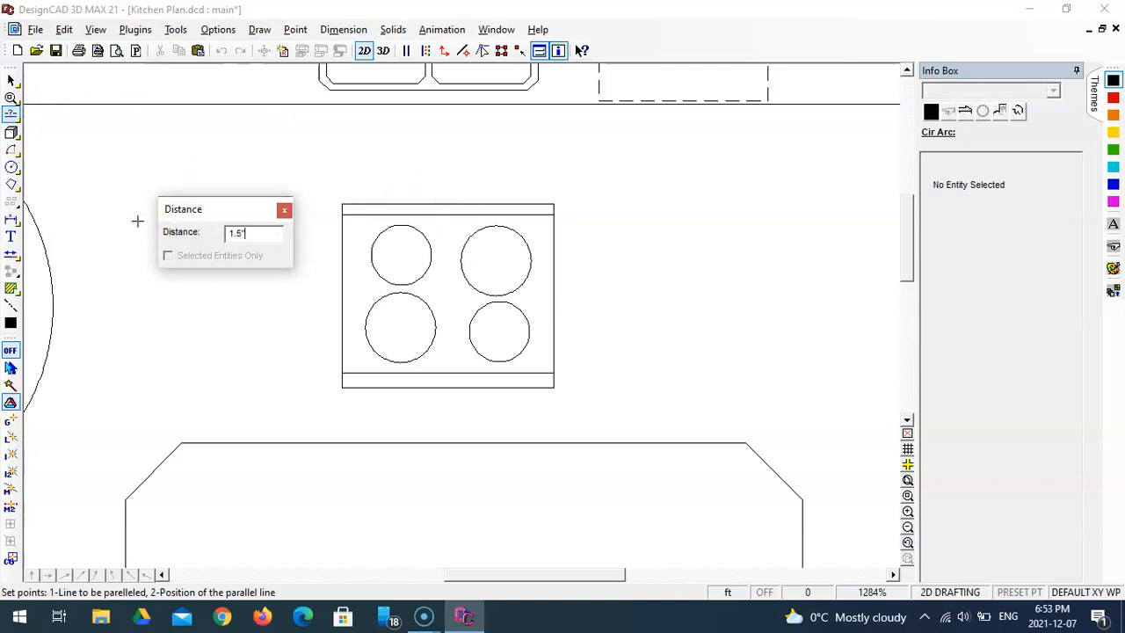
pyautogui.press('Tab')
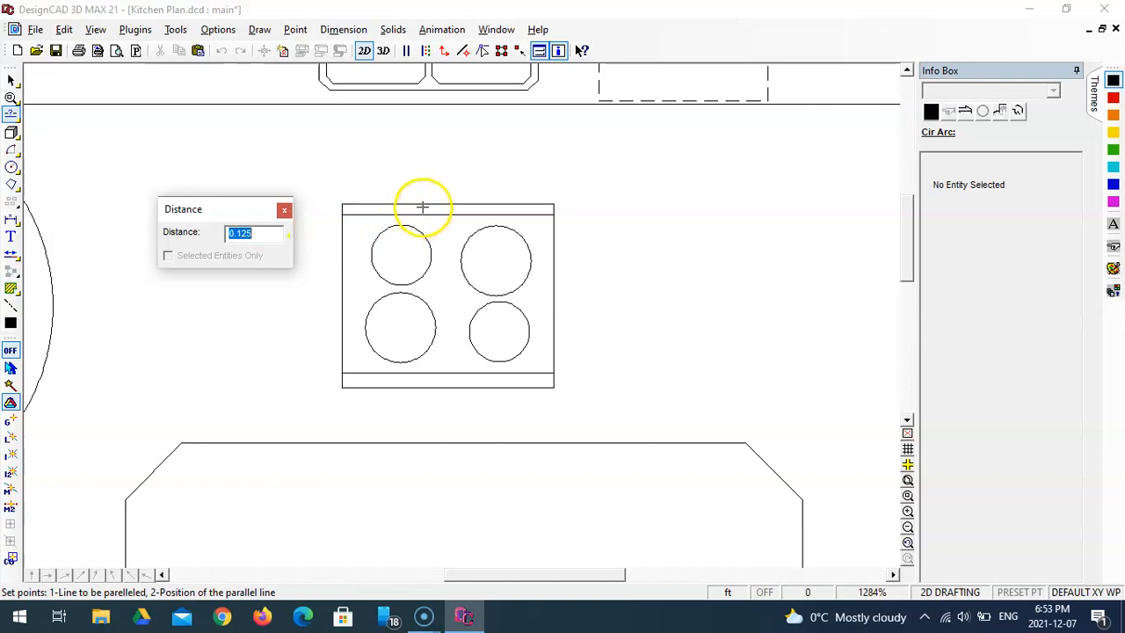
pyautogui.click(422, 208)
pyautogui.click(422, 192)
pyautogui.click(101, 114)
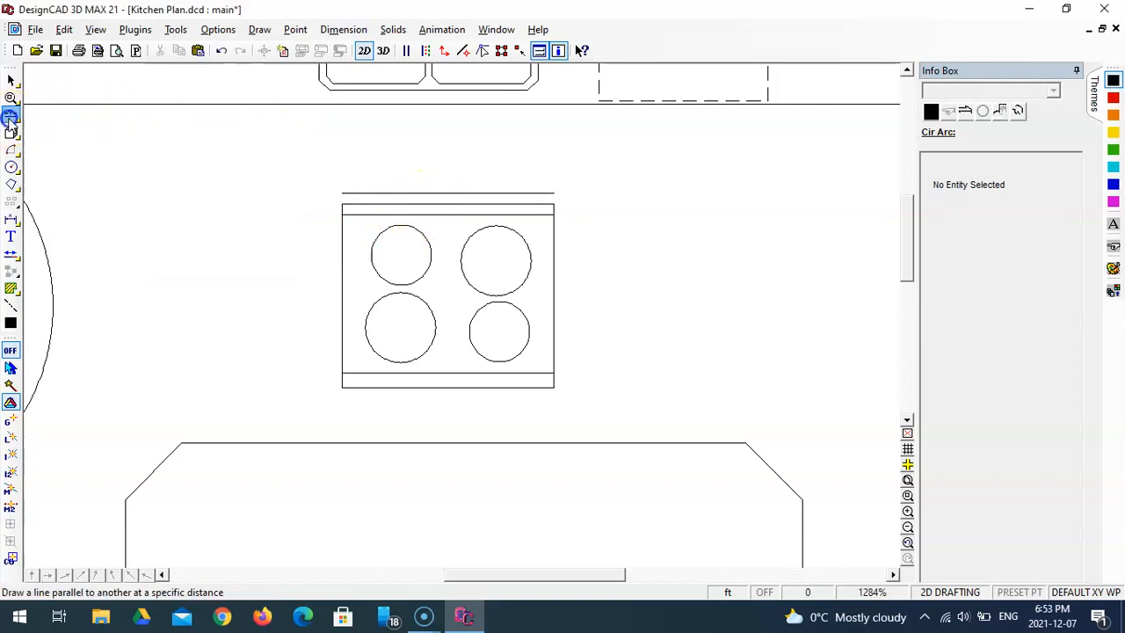
pyautogui.click(432, 193)
pyautogui.click(432, 182)
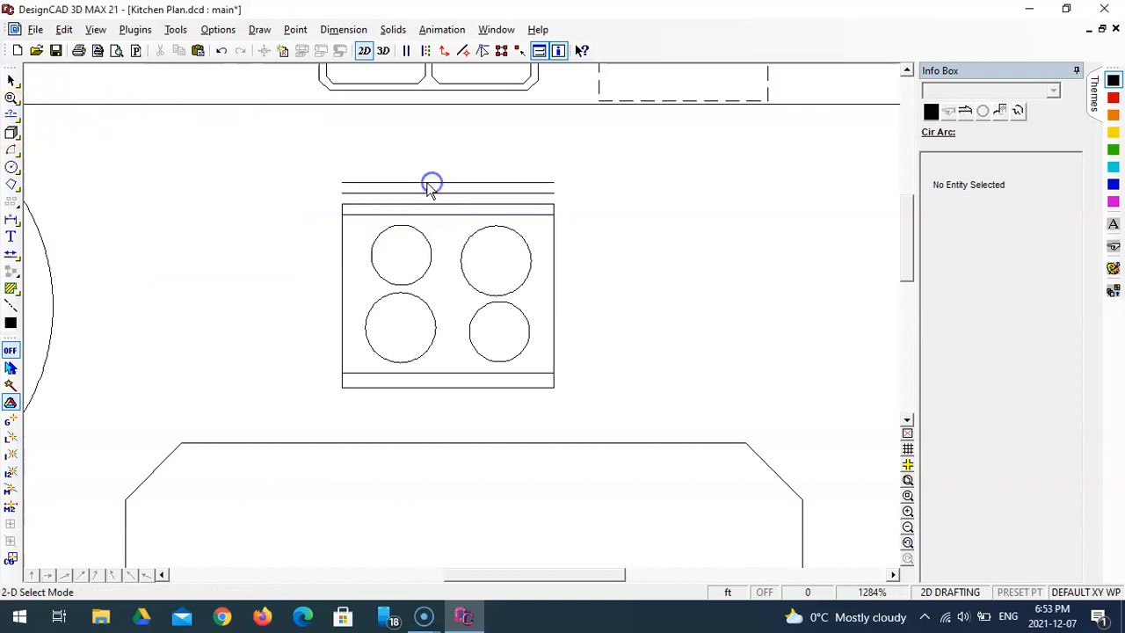
pyautogui.click(373, 204)
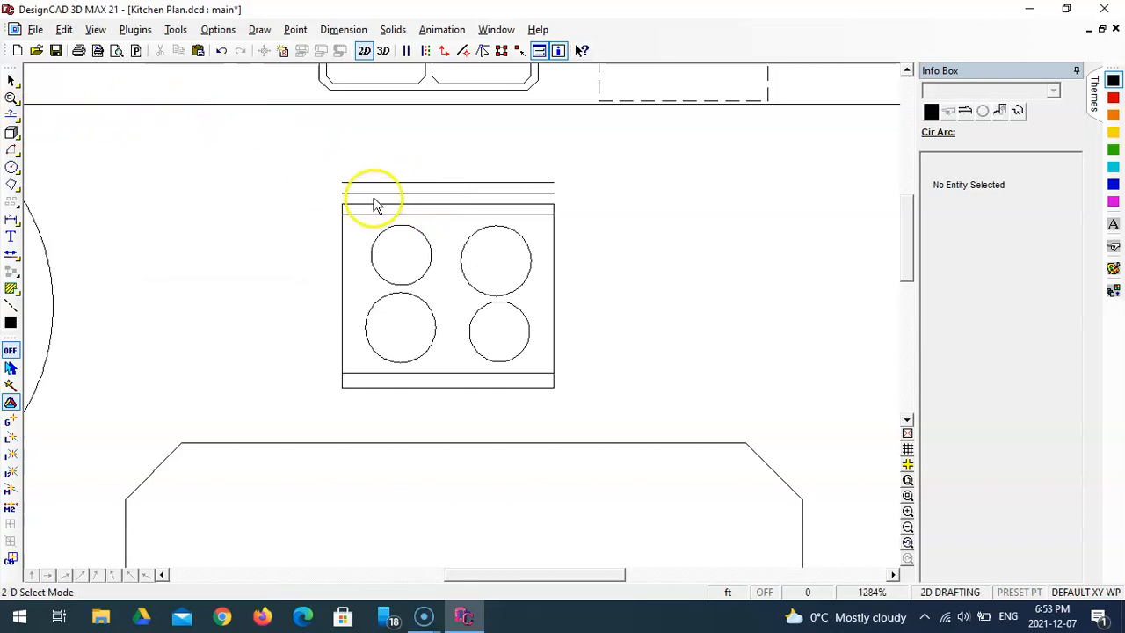
pyautogui.hotkey('ctrl', 'z')
pyautogui.hotkey('ctrl', 'z')
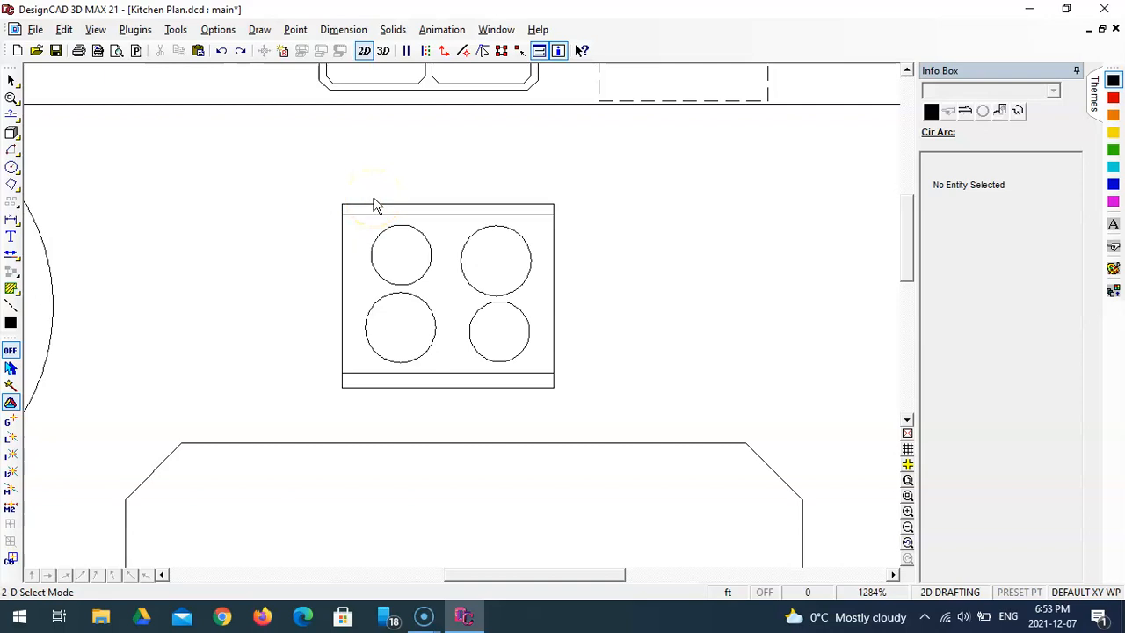
# Add two parallel lines above the stove's upper edge, each offset 1" from the line below it
pyautogui.click(11, 112)
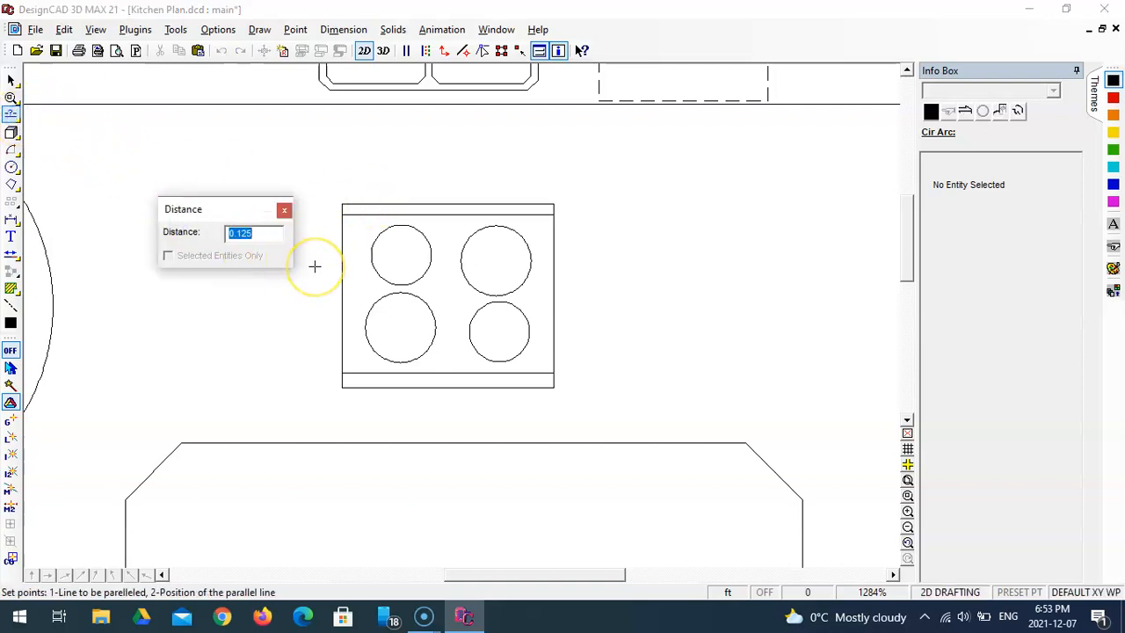
pyautogui.write('1"')
pyautogui.press('Return')
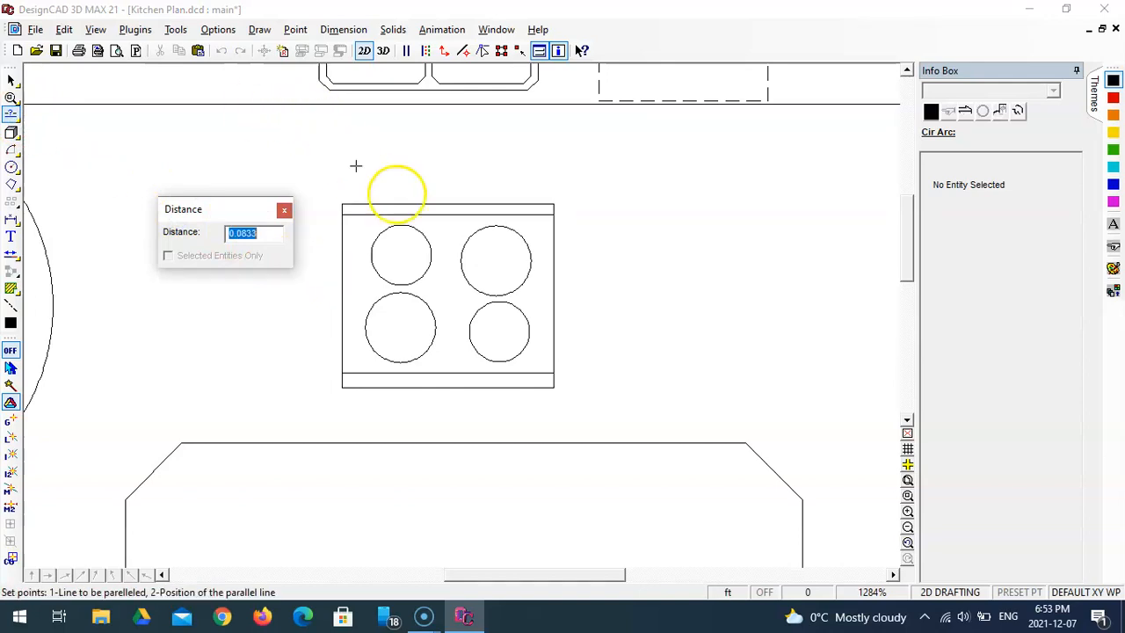
pyautogui.click(437, 204)
pyautogui.click(437, 200)
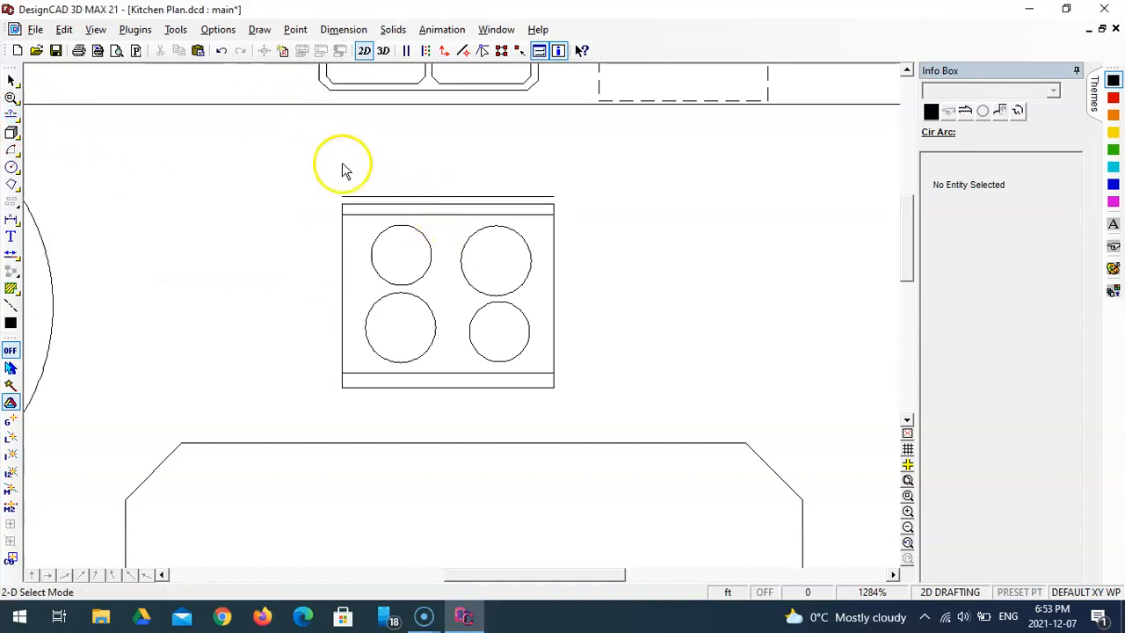
pyautogui.click(11, 112)
pyautogui.click(404, 197)
pyautogui.click(406, 188)
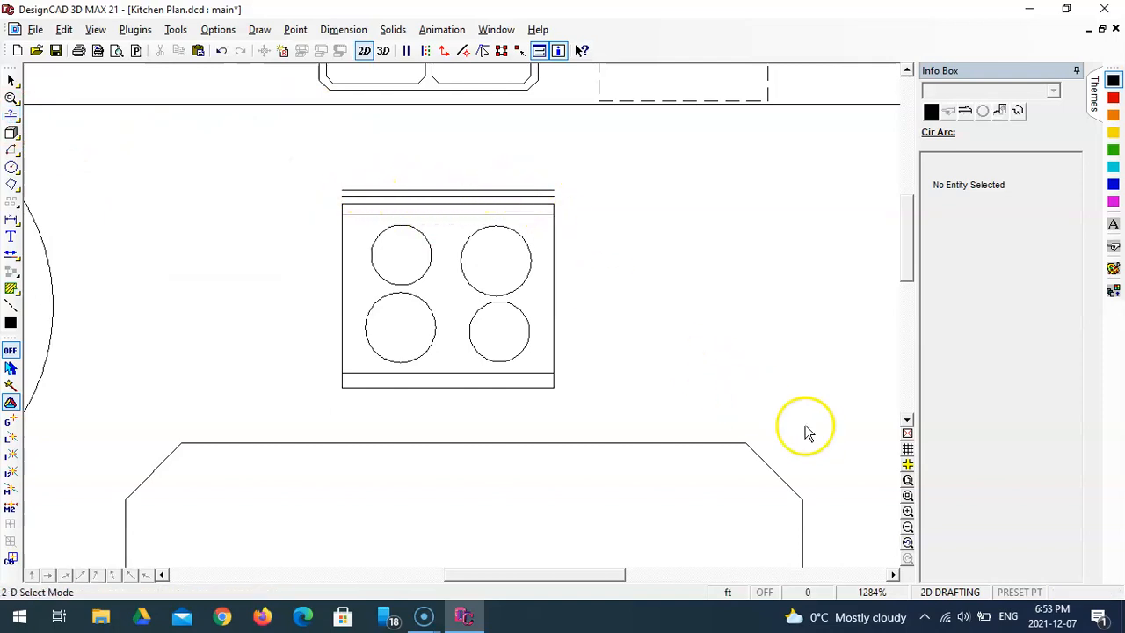
# Draw an orthogonal guide line from the stove's upper-left corner, 1.5" to the right along the upper edge and about 0.3 ft down
pyautogui.click(908, 496)
pyautogui.click(327, 174)
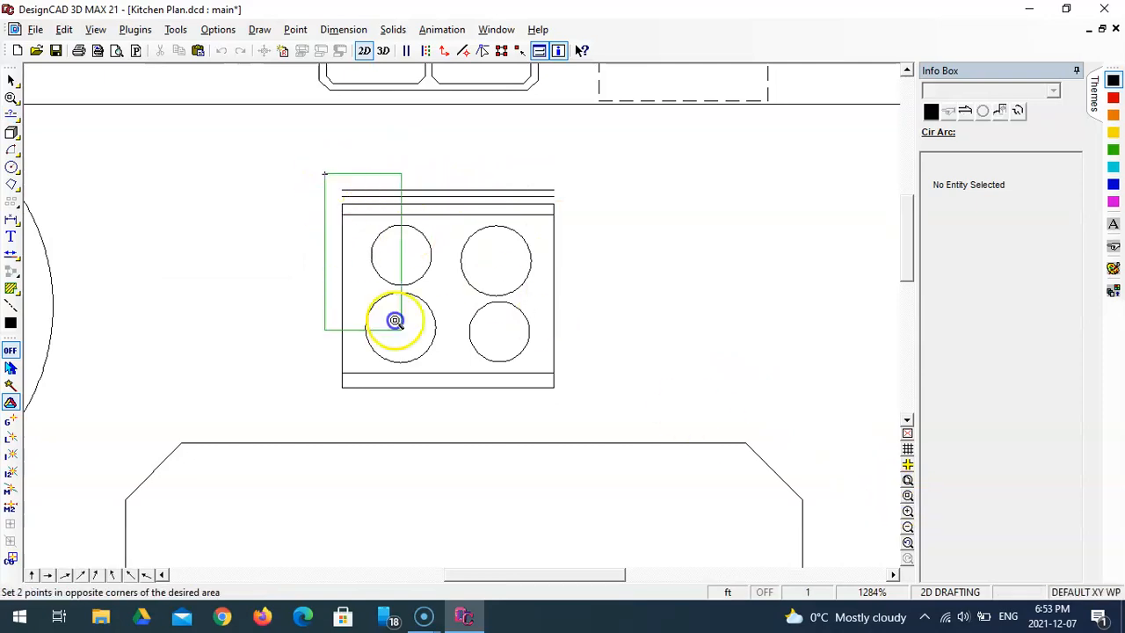
pyautogui.click(586, 419)
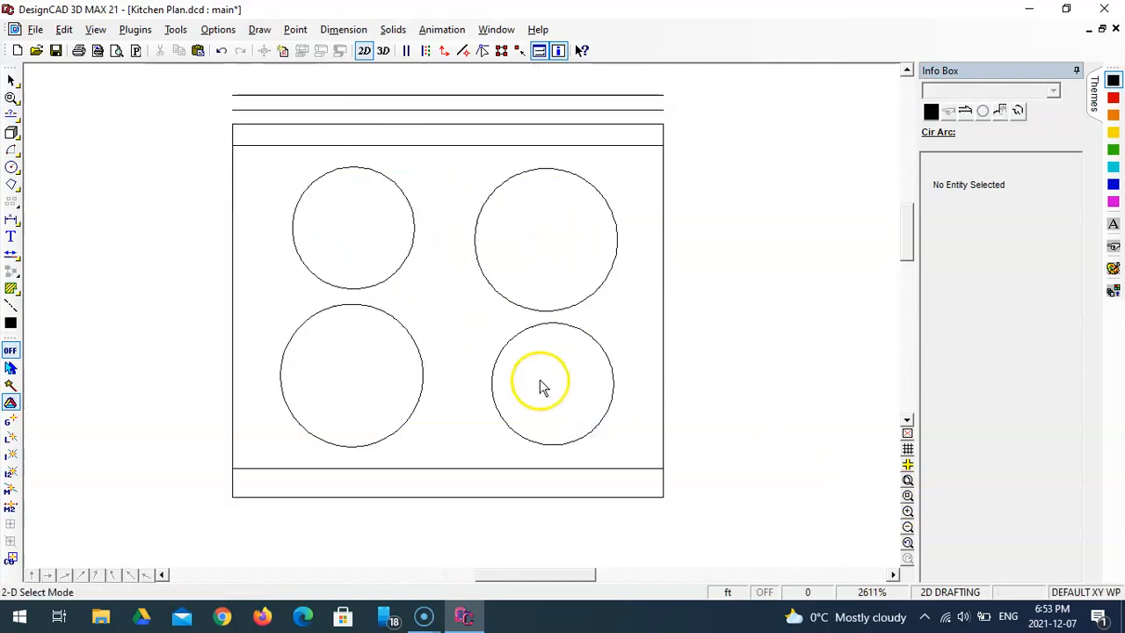
pyautogui.scroll(2, 343, 299)
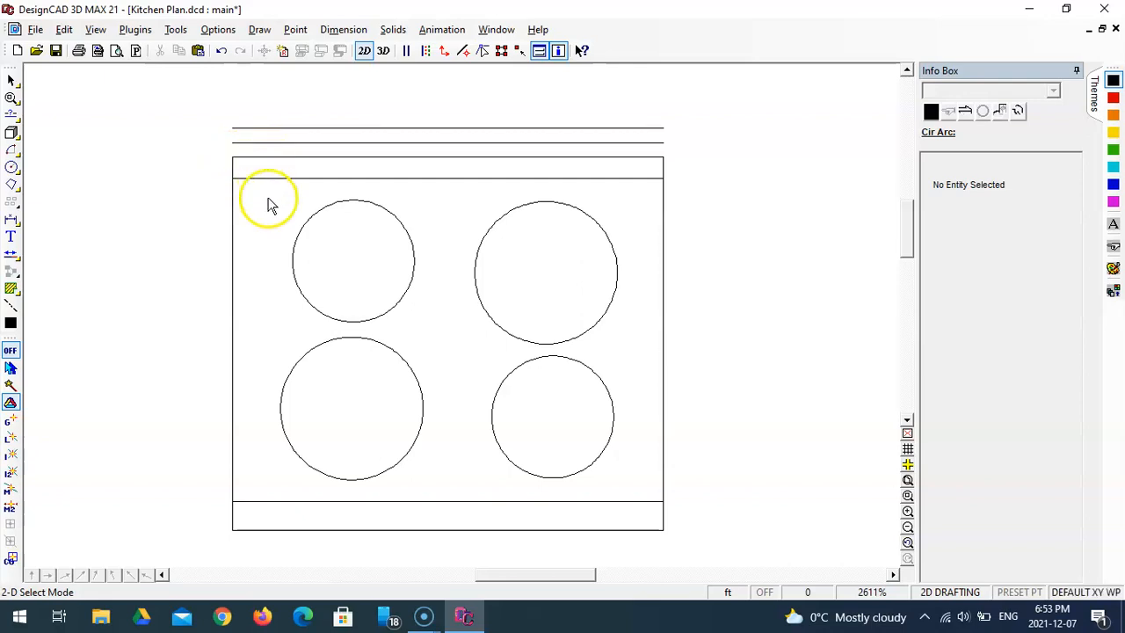
pyautogui.click(10, 117)
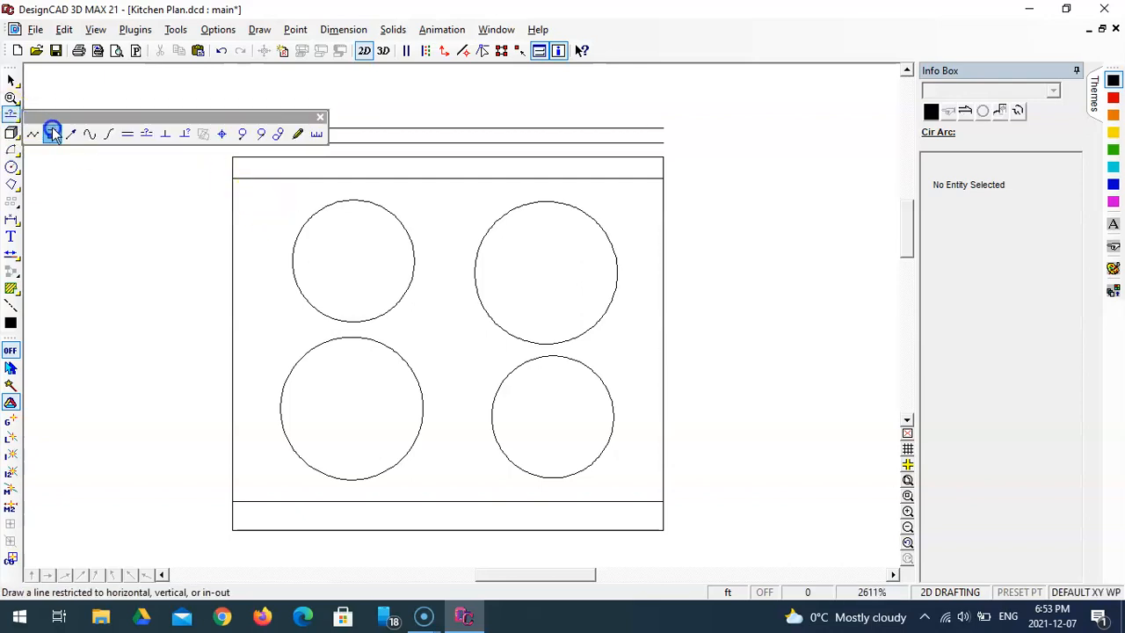
pyautogui.click(52, 132)
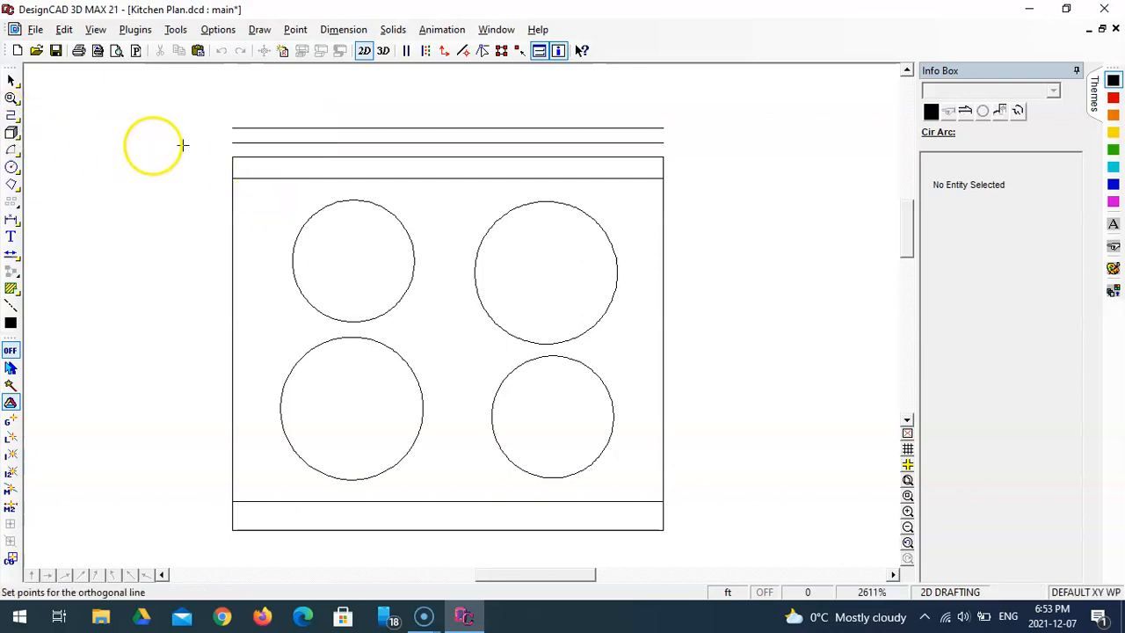
pyautogui.click(228, 157)
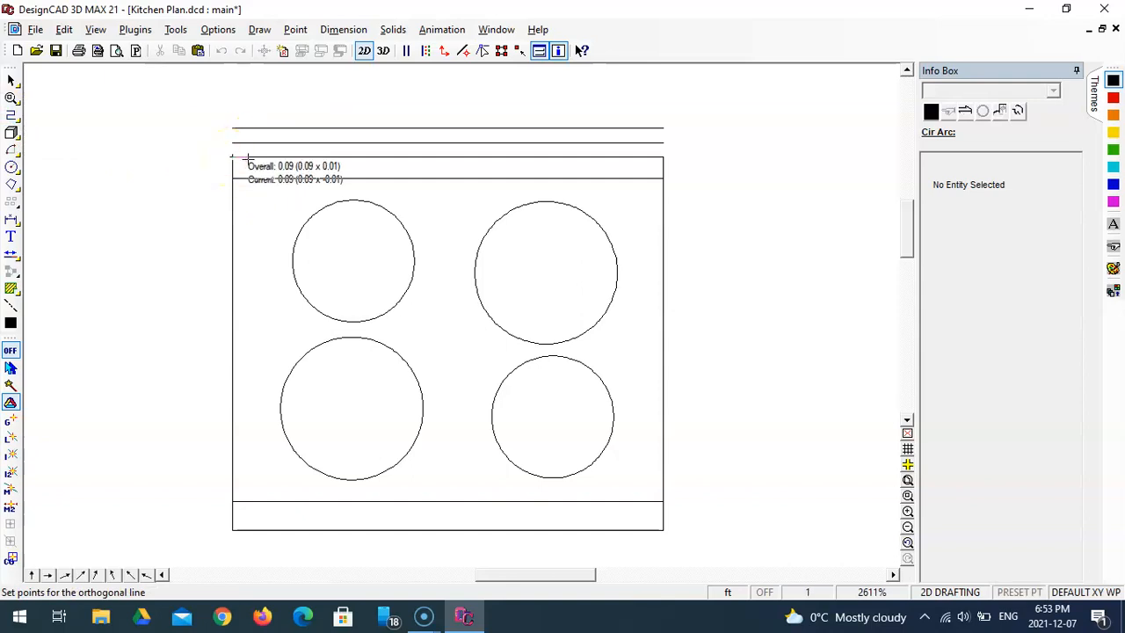
pyautogui.press("'")
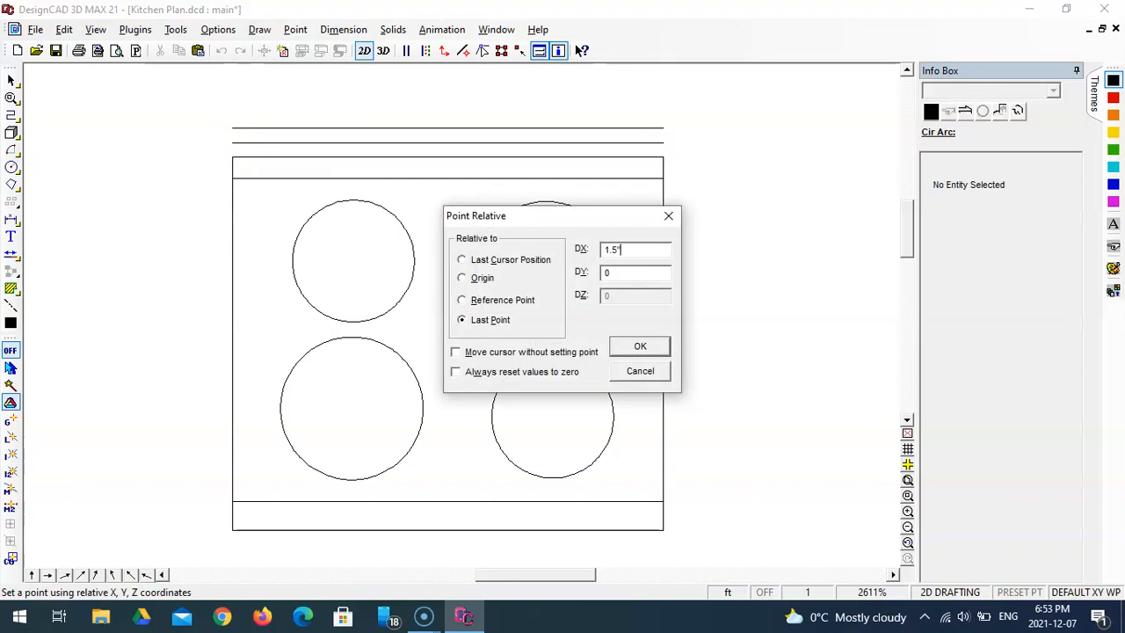
pyautogui.press('Return')
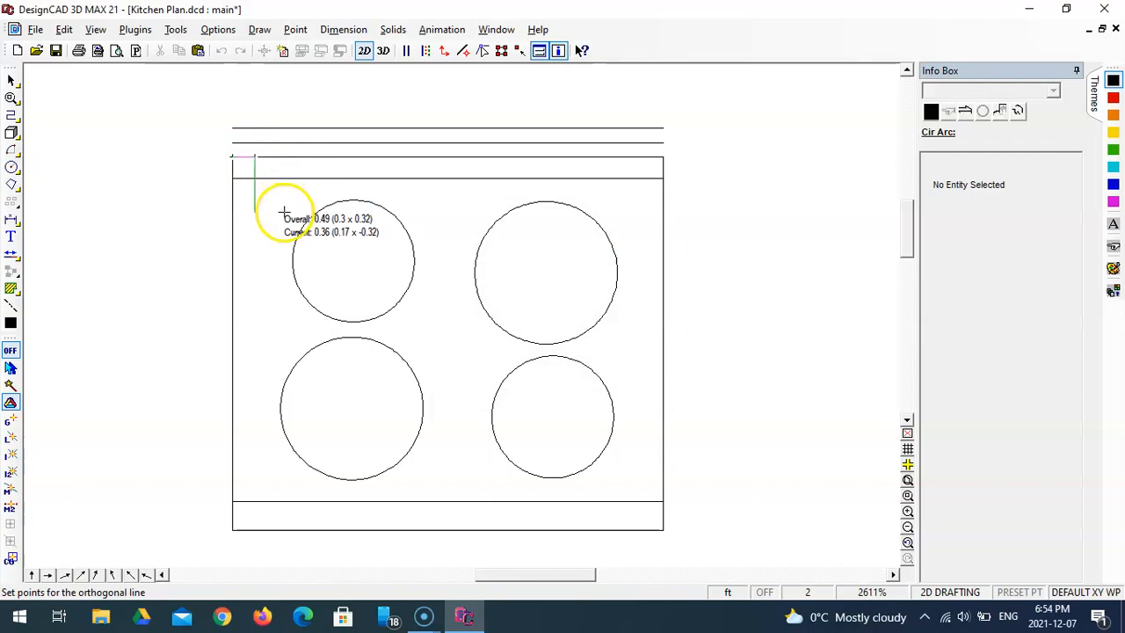
pyautogui.click(254, 211)
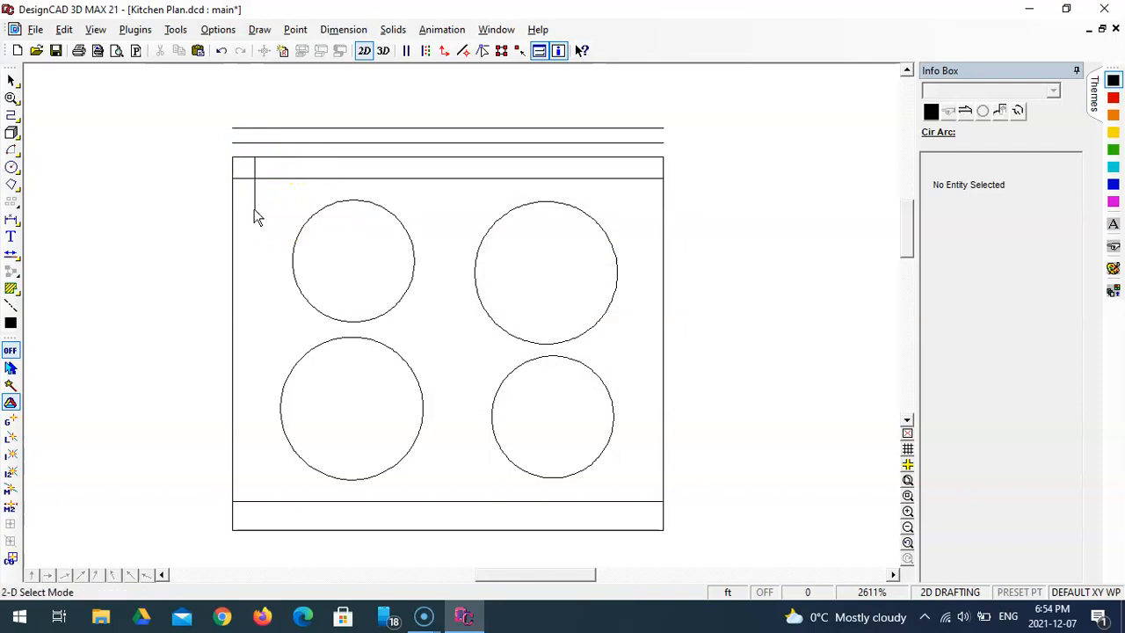
# Draw an orthogonal guide line from the stove's upper-right corner, 1.5" to the left along the upper edge and about 0.28 ft down
pyautogui.click(10, 115)
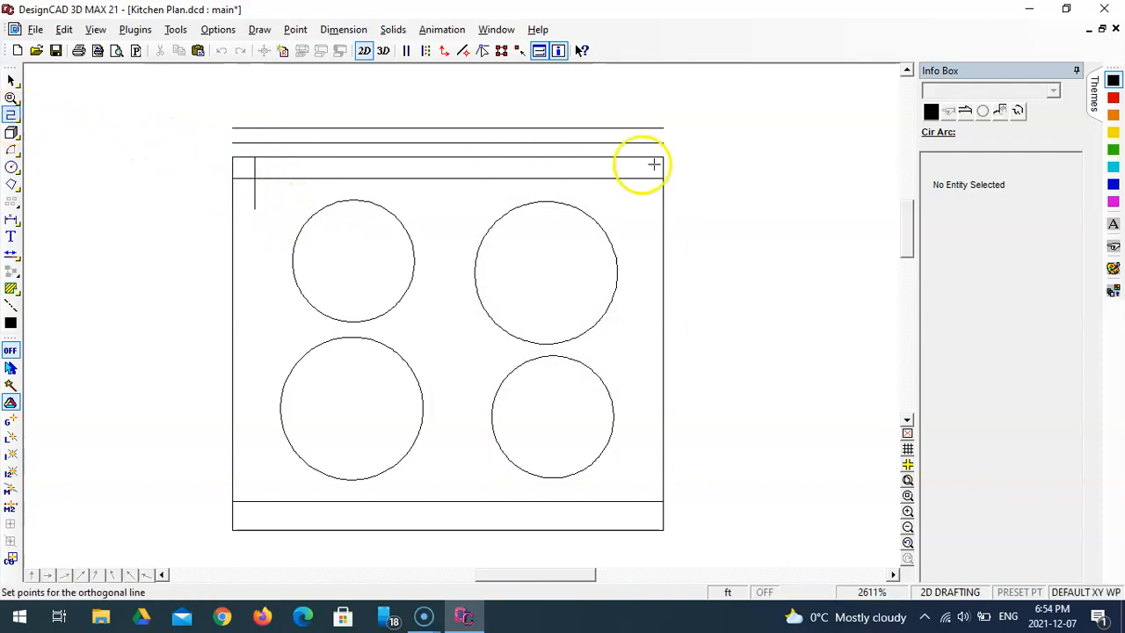
pyautogui.click(660, 158)
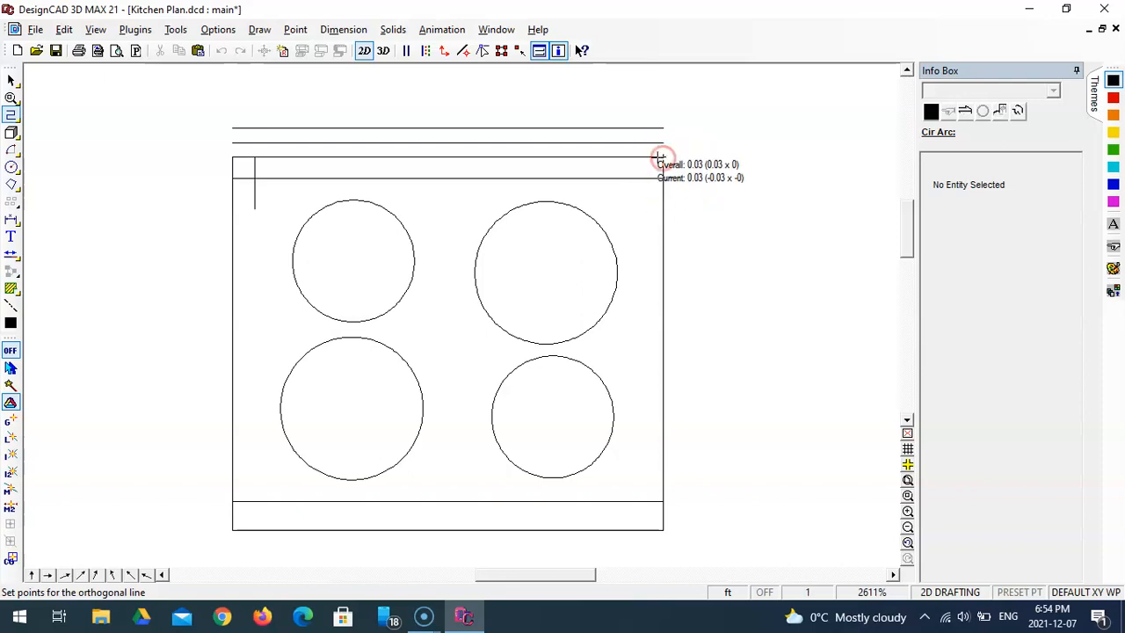
pyautogui.press('space')
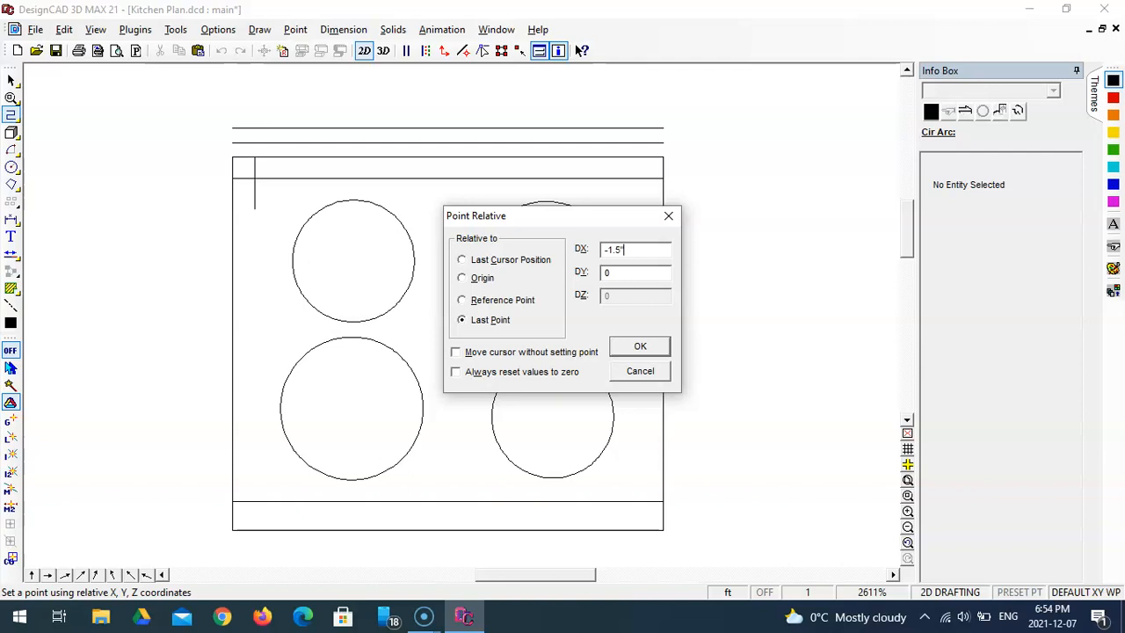
pyautogui.press('Return')
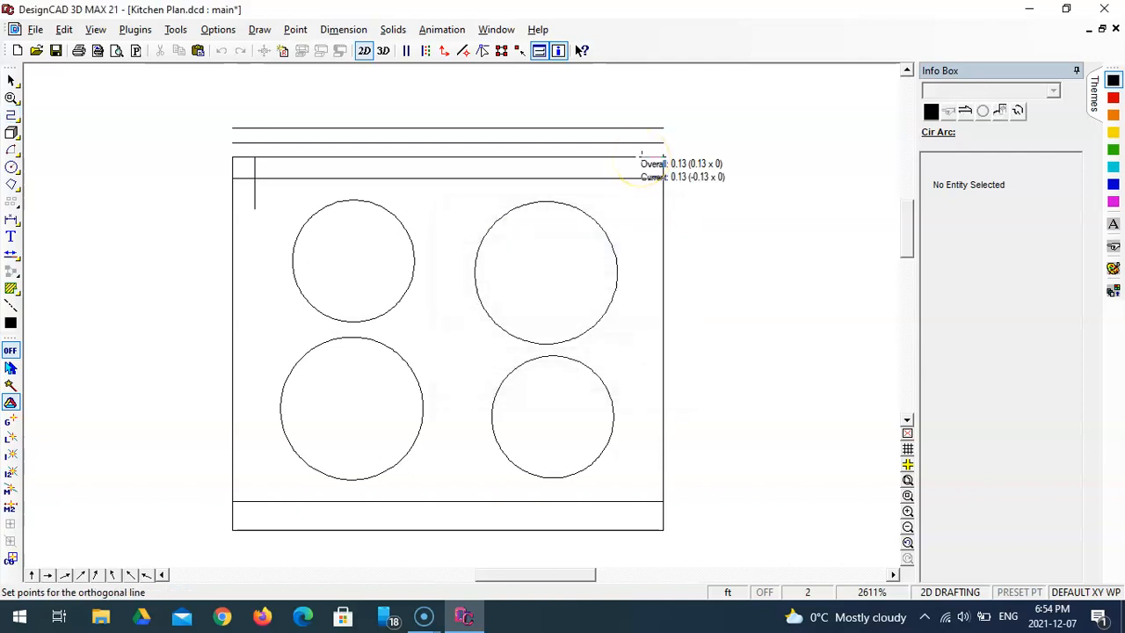
pyautogui.click(641, 205)
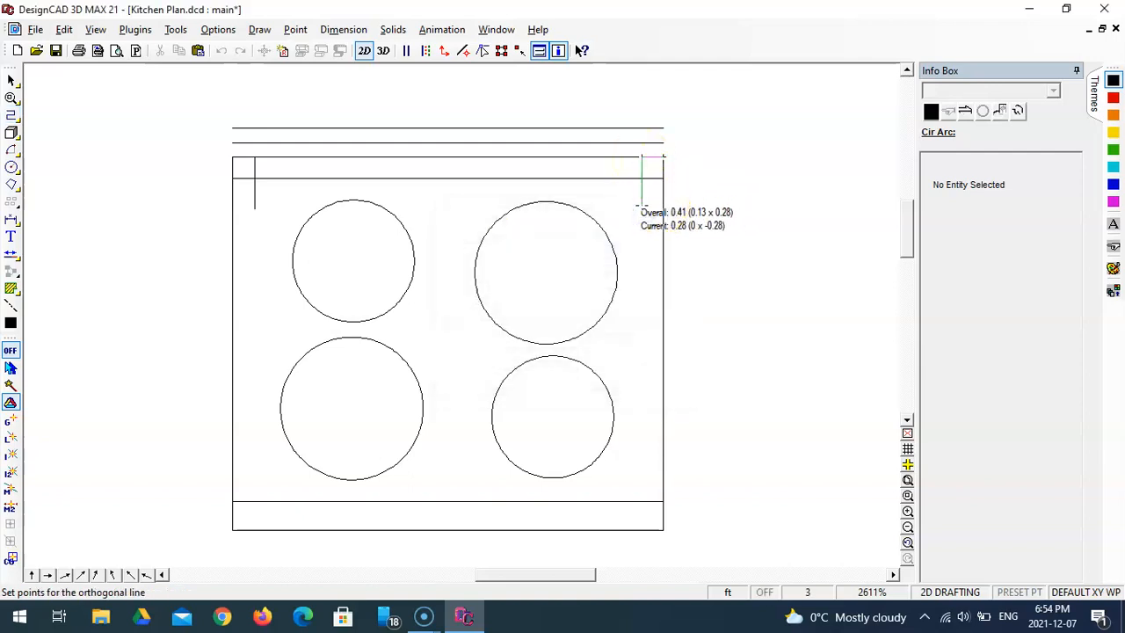
pyautogui.press('Return')
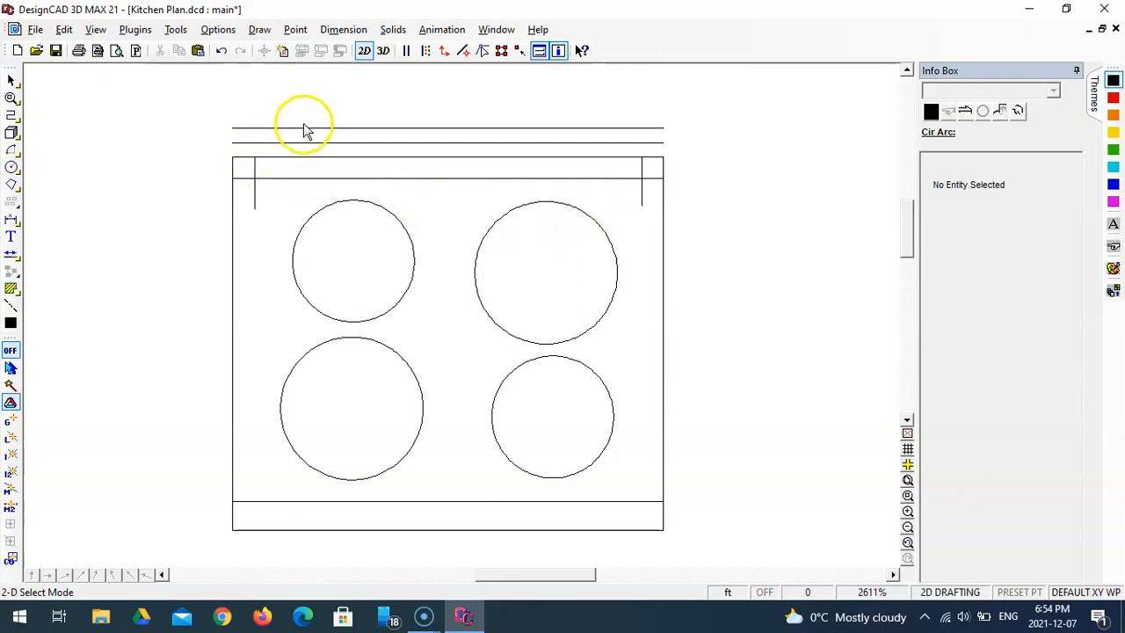
# Draw a line 0.25 ft long at 45° from the left guide's bend on the stove's upper edge
pyautogui.click(18, 254)
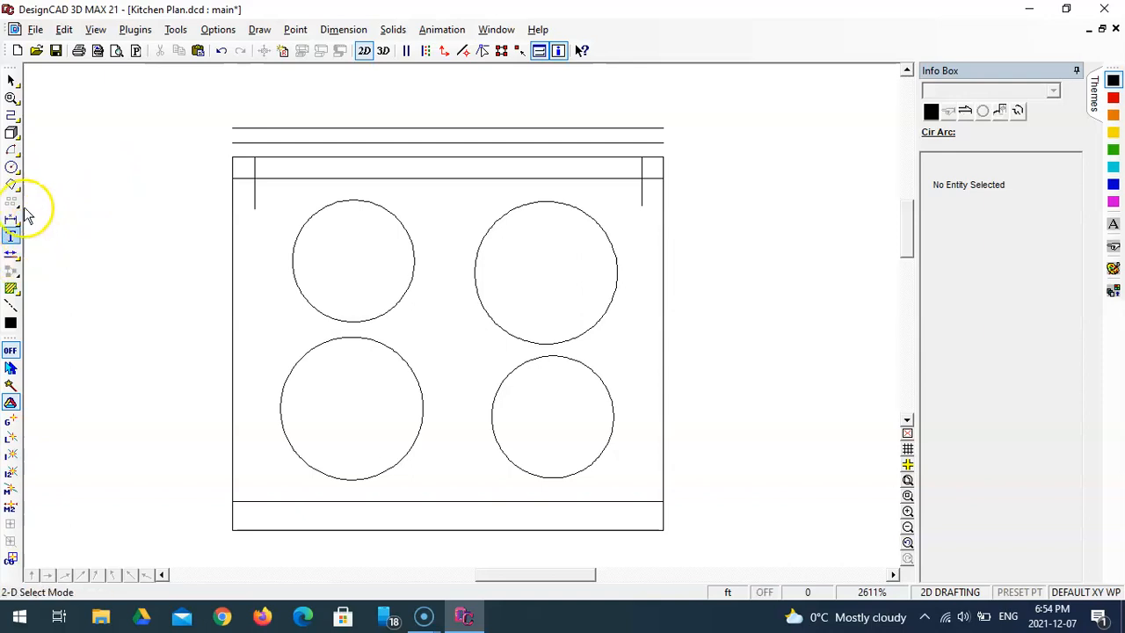
pyautogui.click(12, 115)
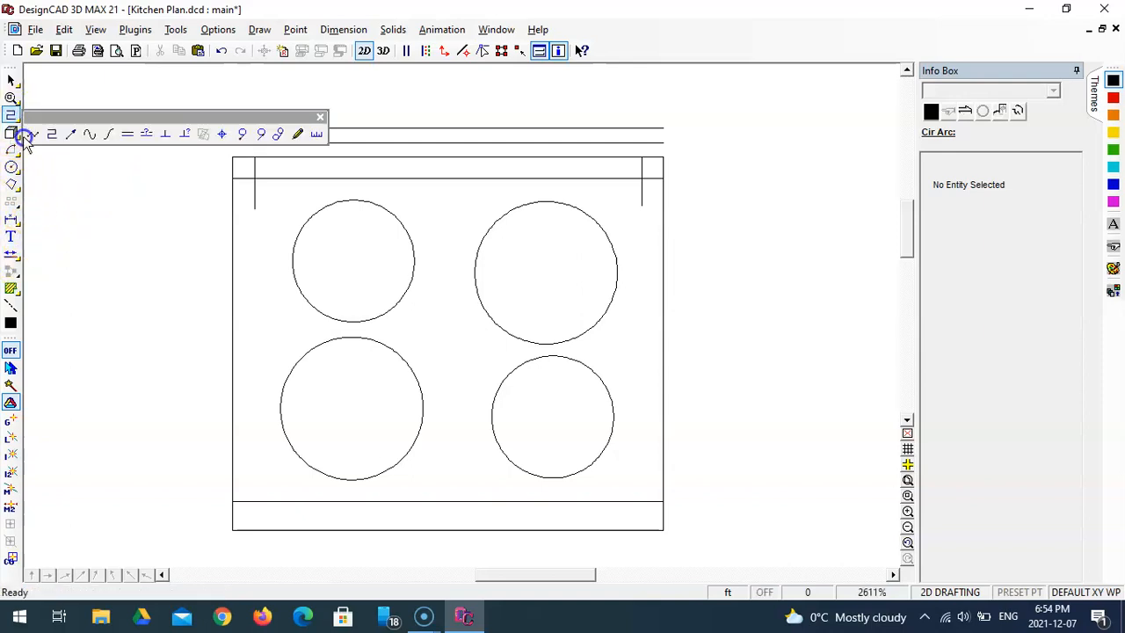
pyautogui.click(33, 137)
pyautogui.click(252, 154)
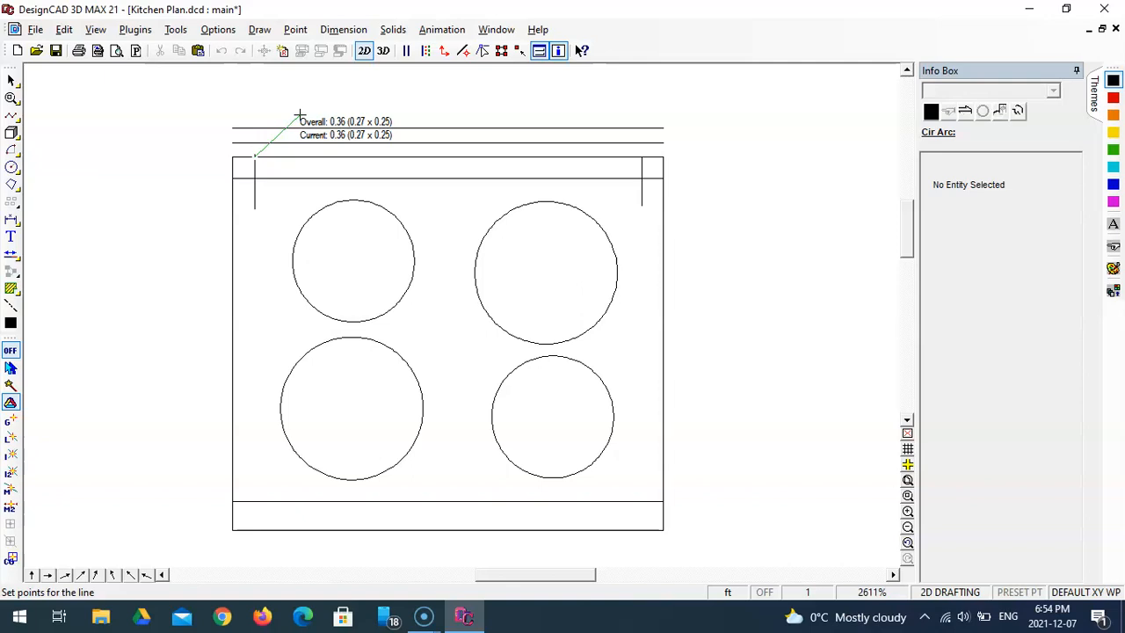
pyautogui.hotkey('shift', ';')
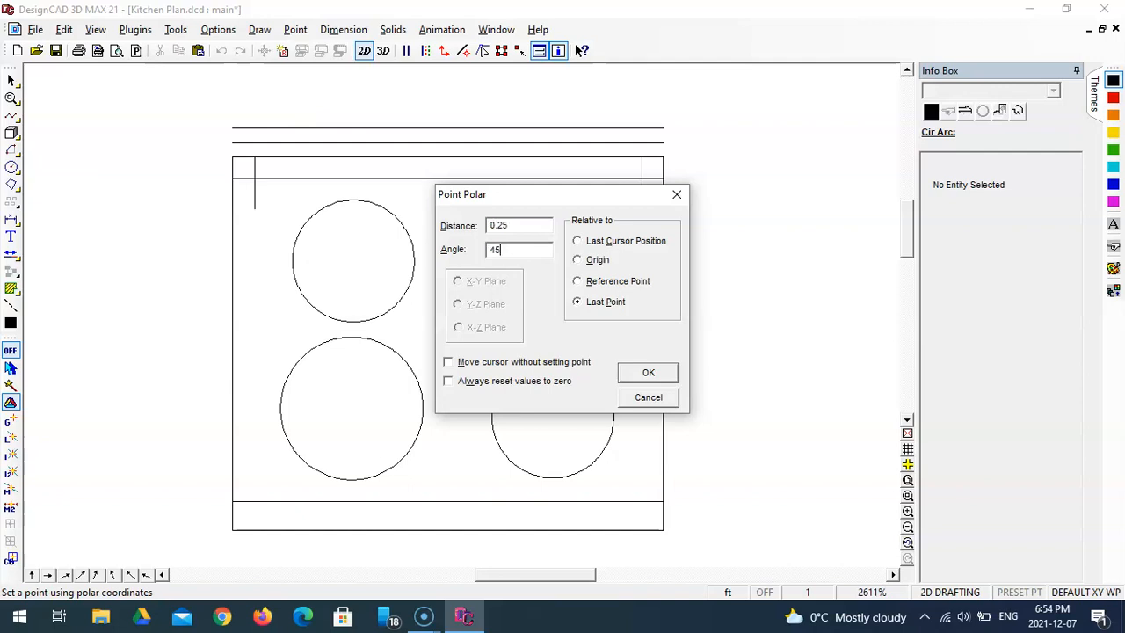
pyautogui.press('Return')
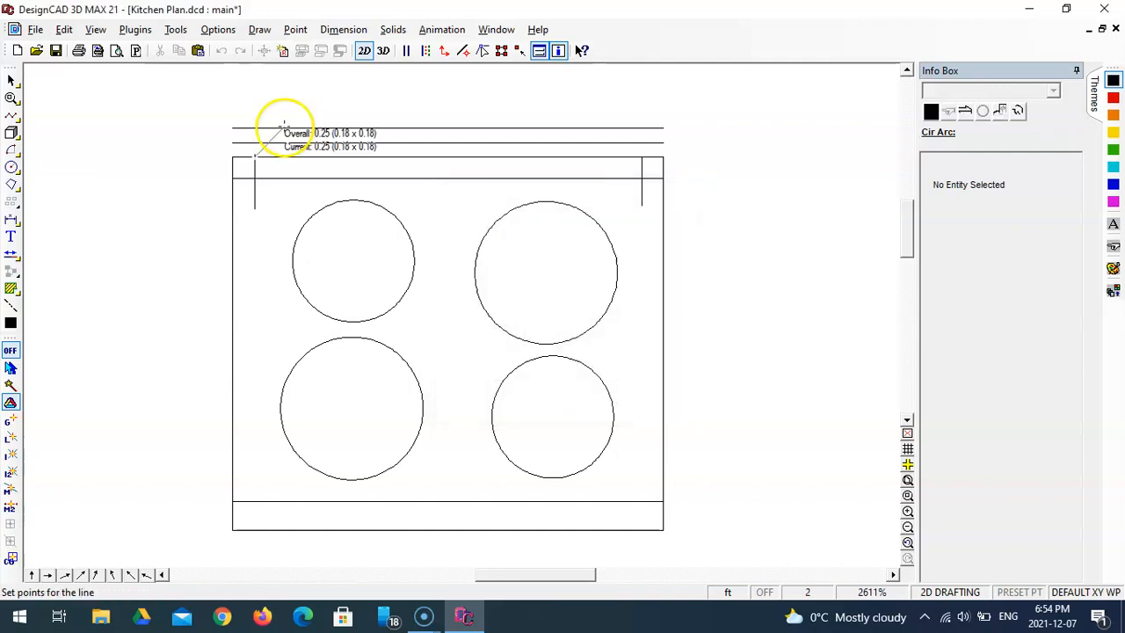
pyautogui.press('Return')
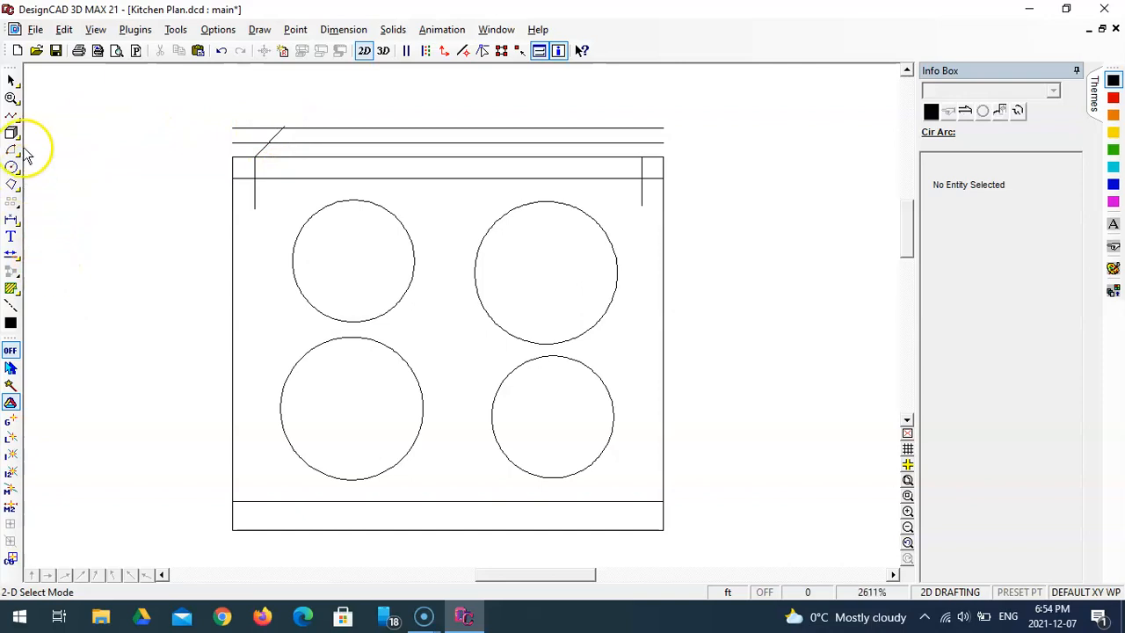
# Draw a line 0.3333 ft long at 135° from the right guide's bend on the stove's upper edge
pyautogui.click(12, 115)
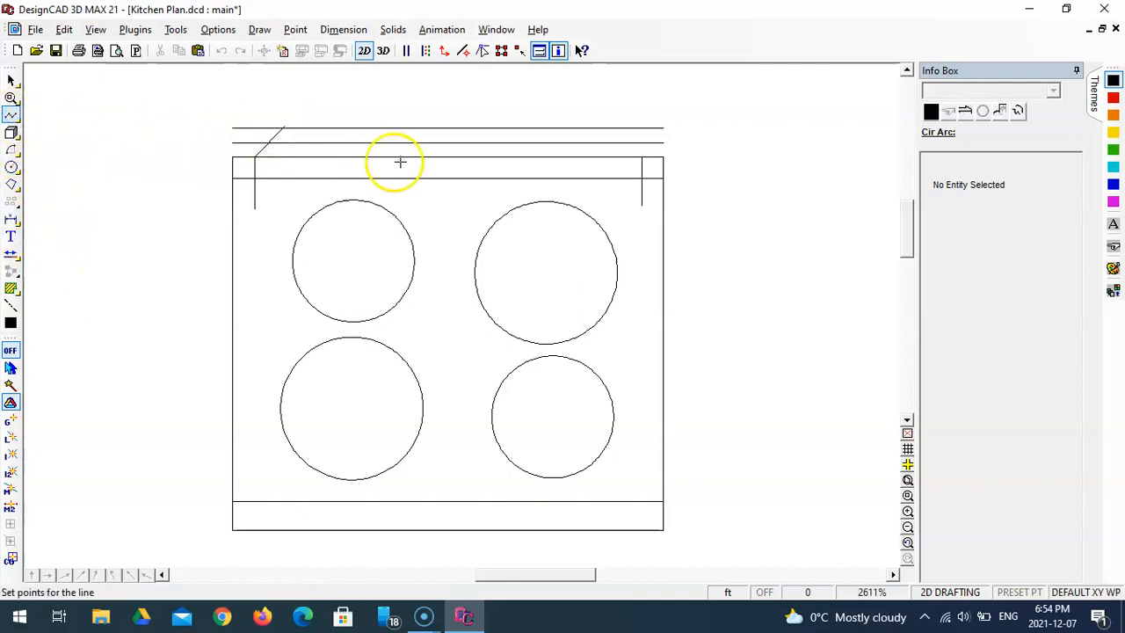
pyautogui.click(642, 156)
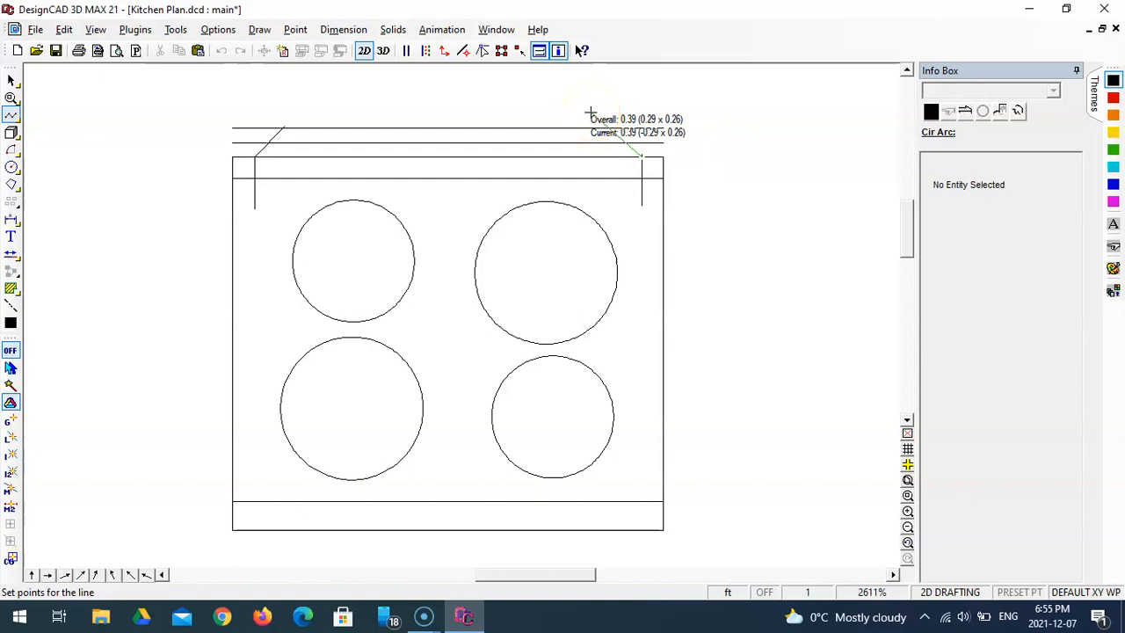
pyautogui.press(';')
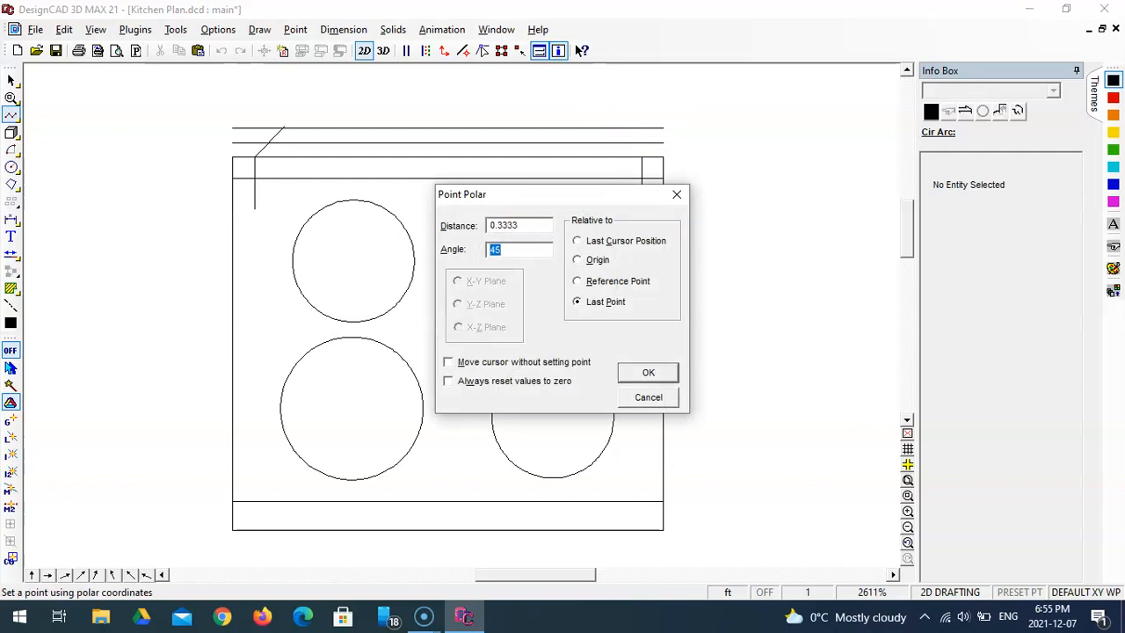
pyautogui.press('Return')
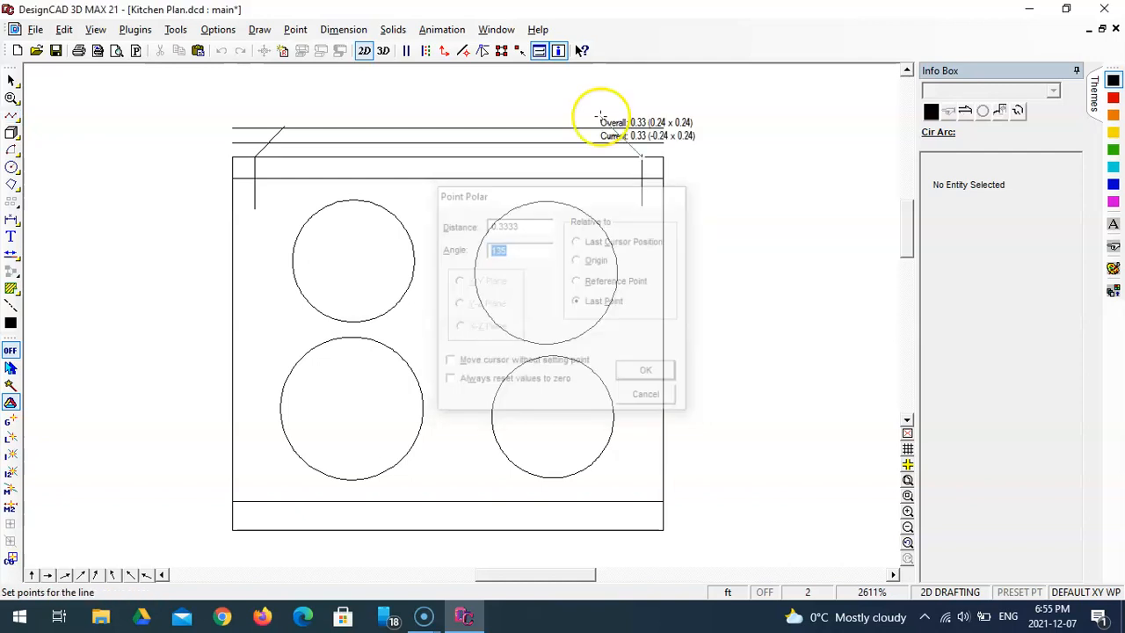
pyautogui.press('Escape')
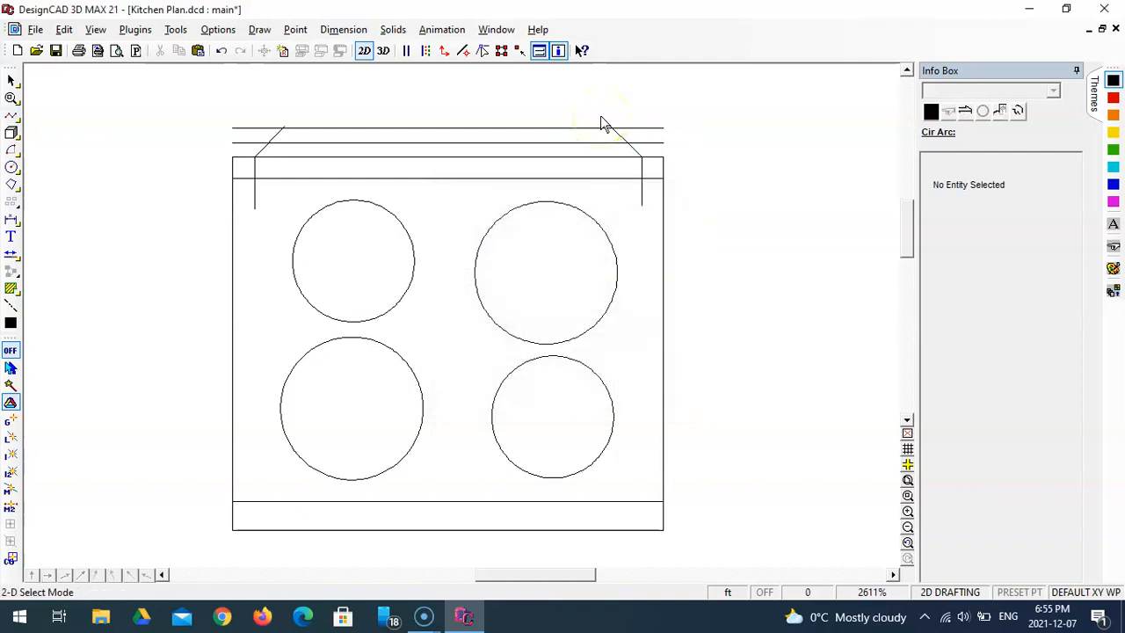
# Delete the two orthogonal guide lines at the stove's upper corners
pyautogui.click(640, 194)
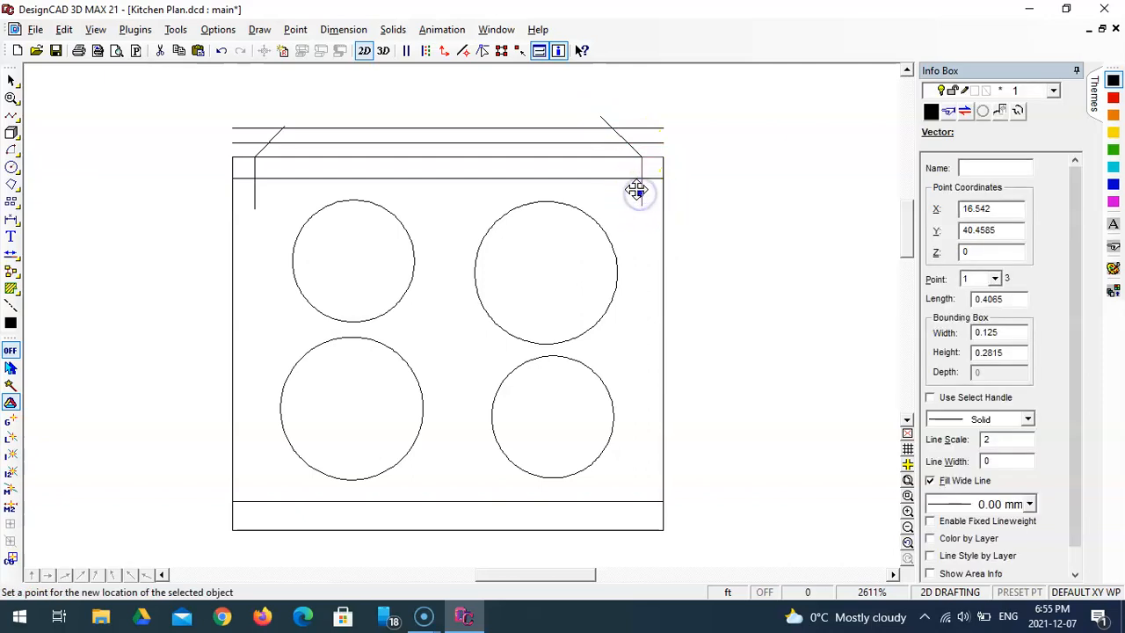
pyautogui.press('Escape')
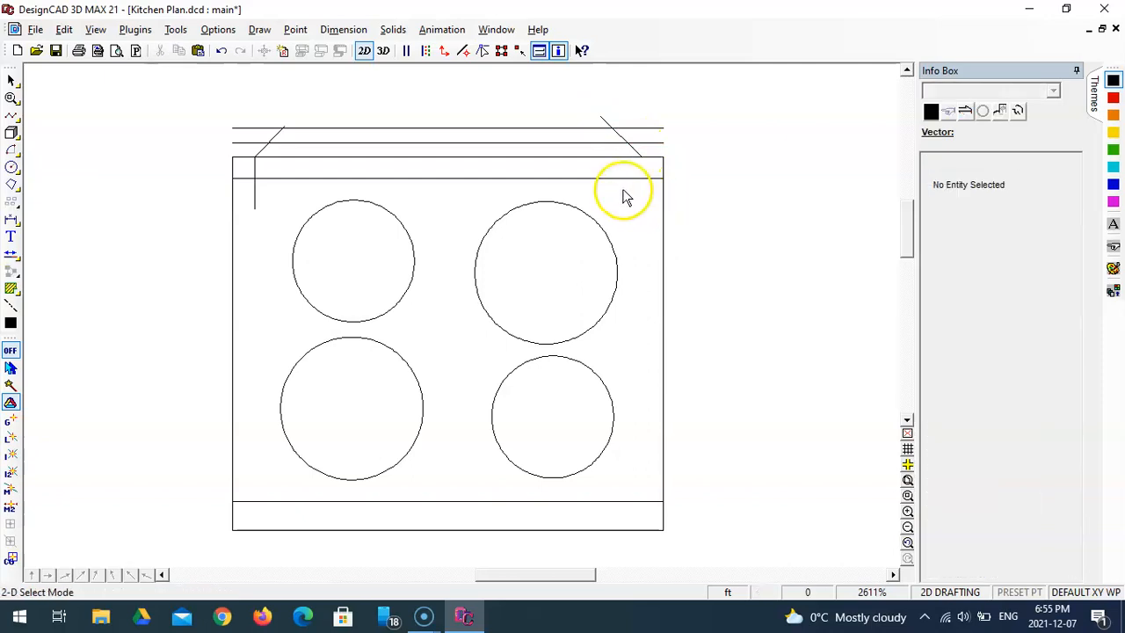
pyautogui.click(254, 197)
pyautogui.press('Delete')
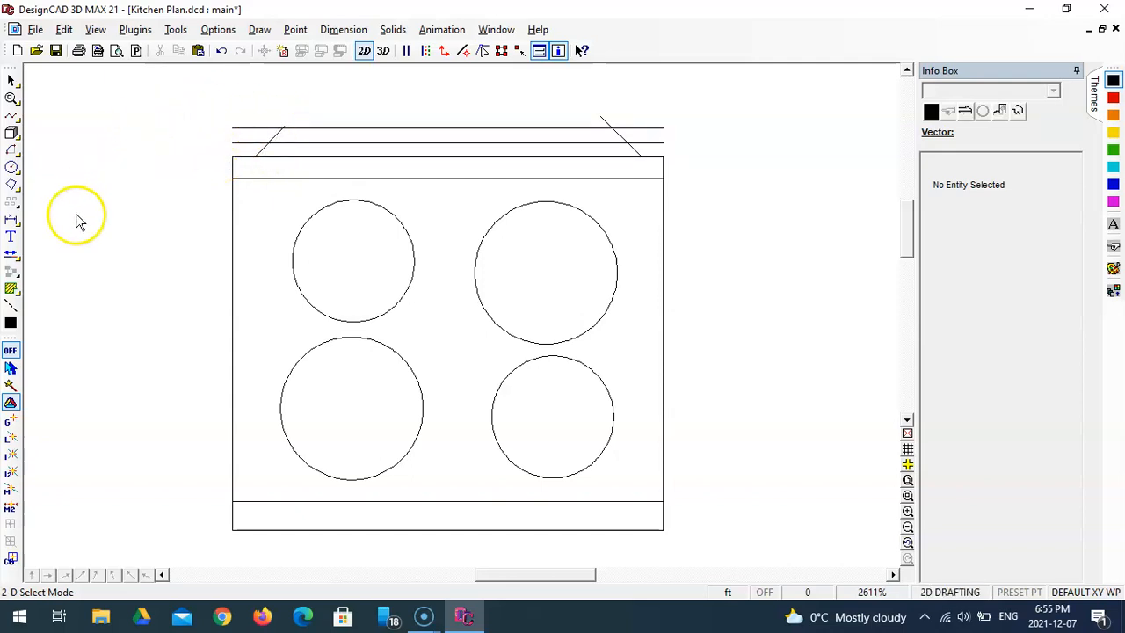
# Trim the topmost horizontal line and both diagonal lines to each other so they meet at the back panel's corners
pyautogui.click(12, 252)
pyautogui.click(51, 272)
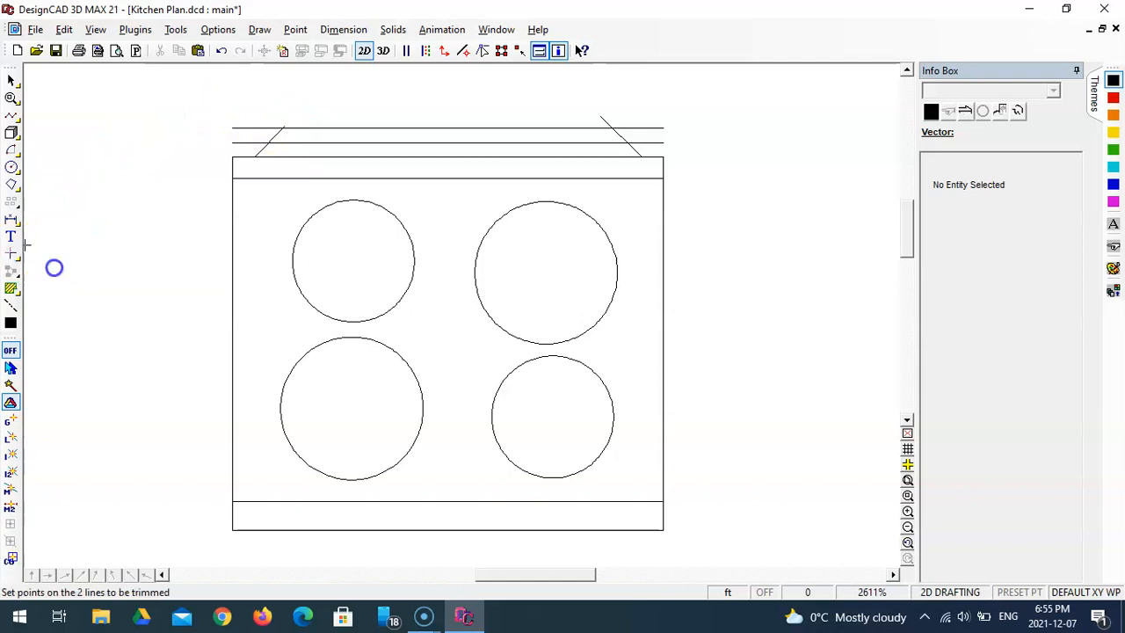
pyautogui.click(258, 128)
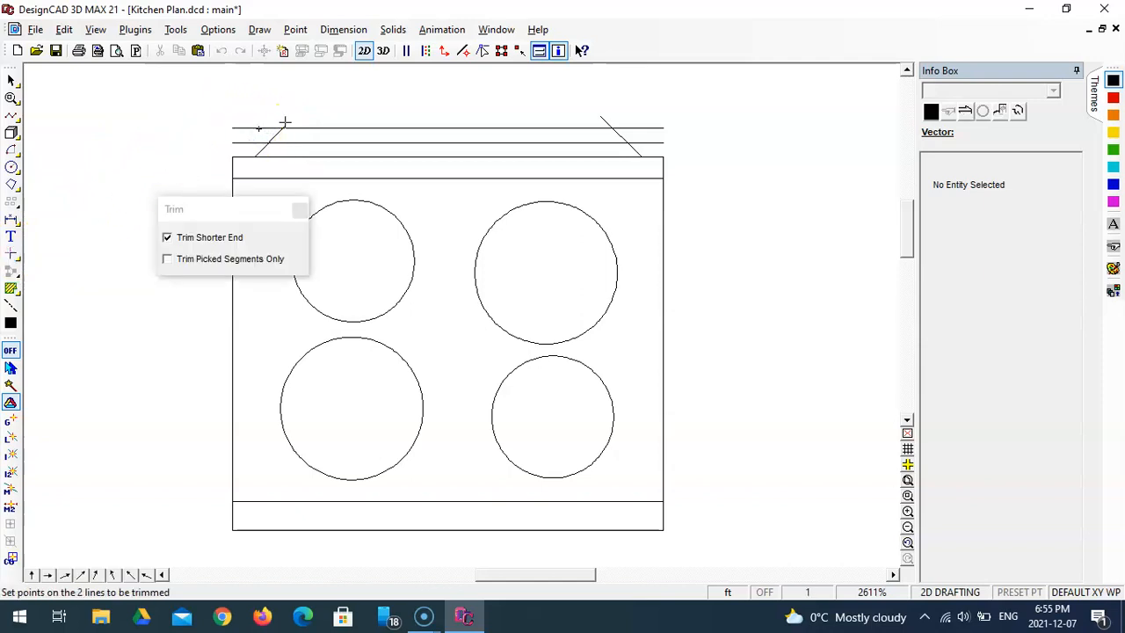
pyautogui.click(285, 122)
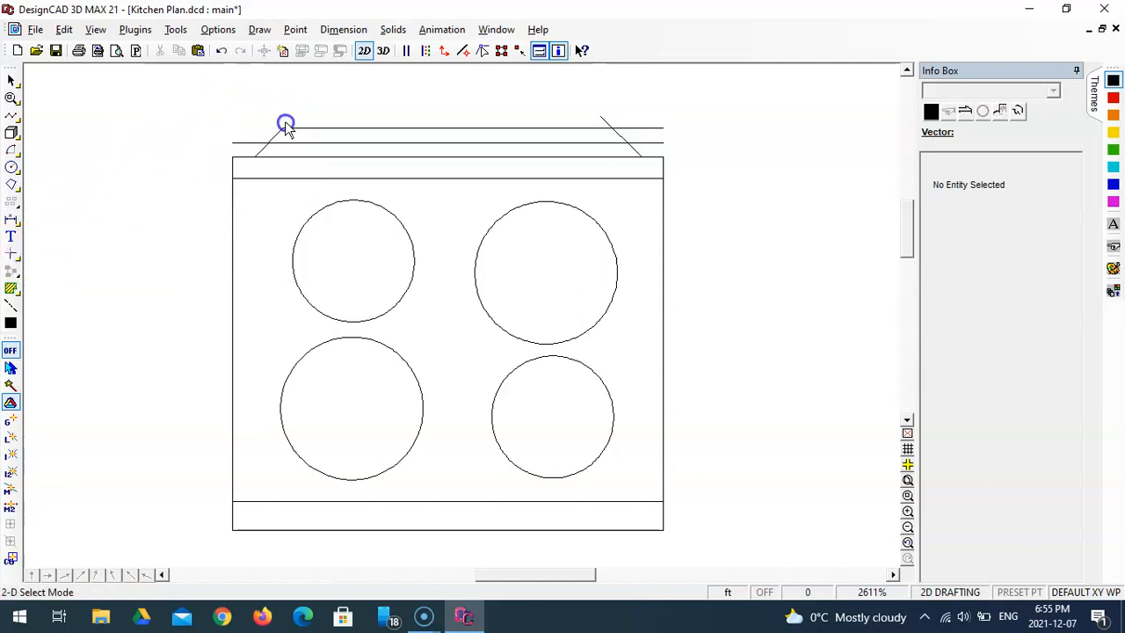
pyautogui.click(11, 253)
pyautogui.click(602, 117)
pyautogui.click(637, 124)
pyautogui.click(604, 158)
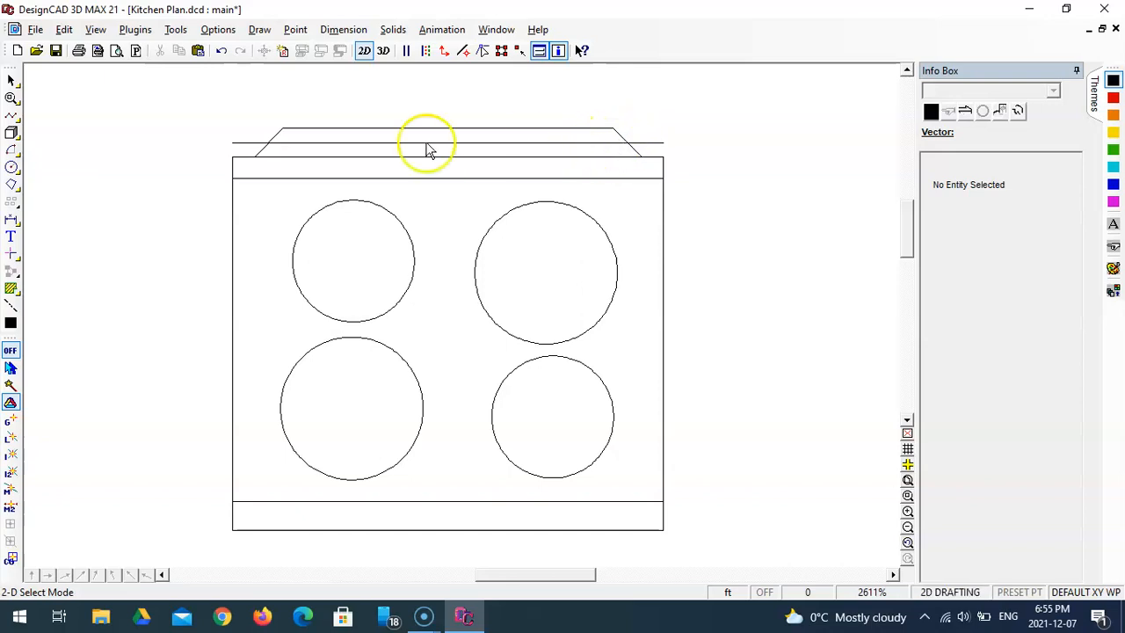
# Draw a line parallel to the back panel's right diagonal, offset 0.125 ft toward the inside
pyautogui.click(12, 114)
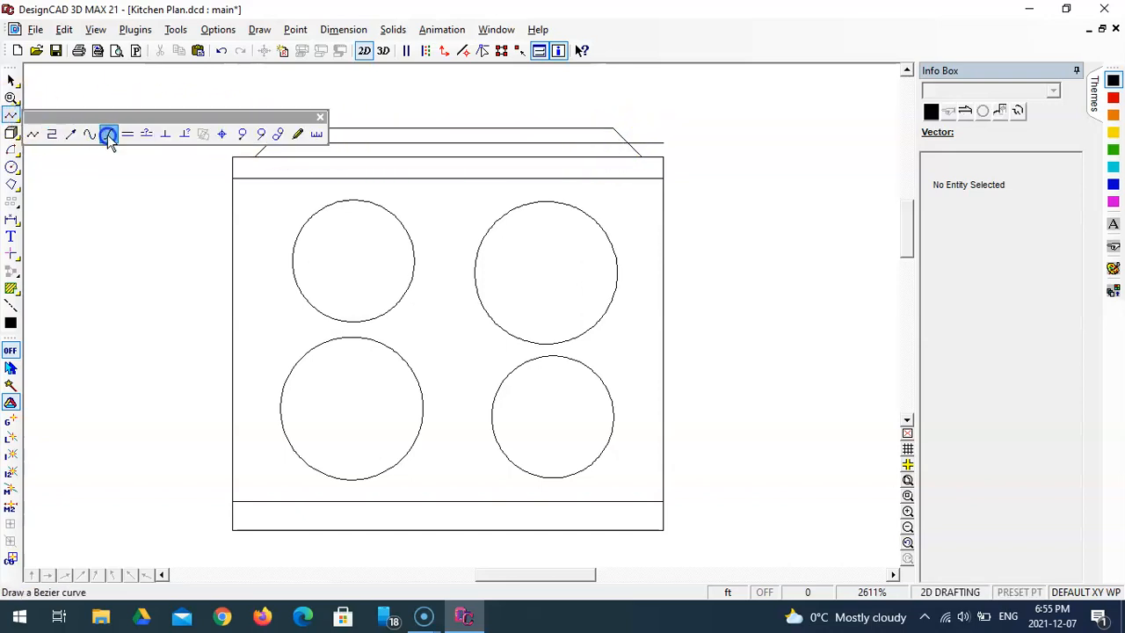
pyautogui.click(142, 134)
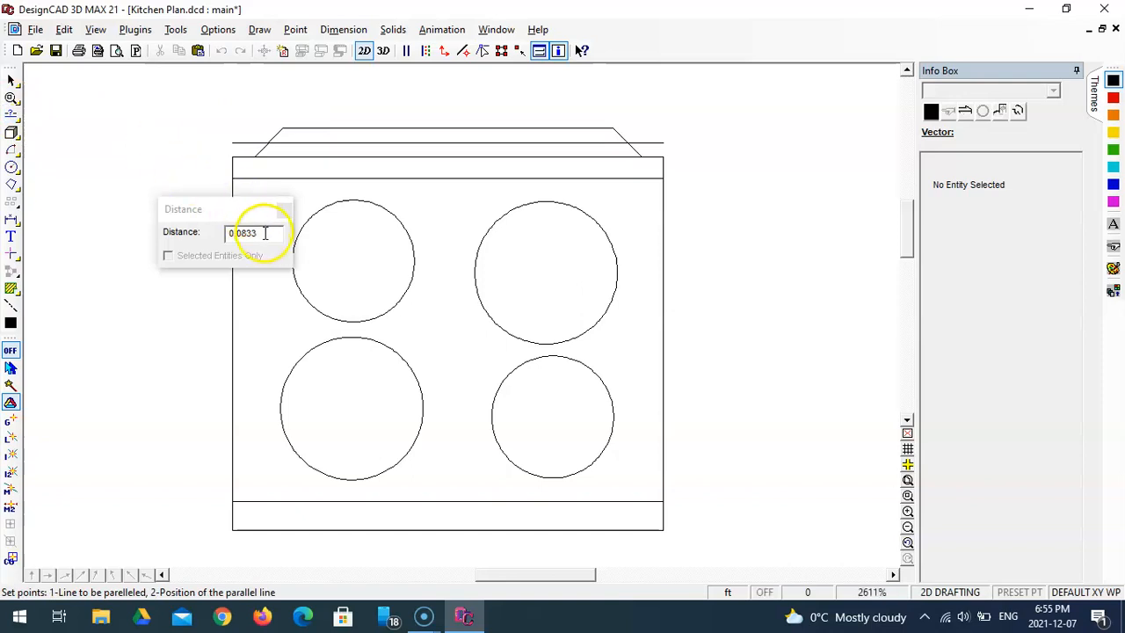
pyautogui.click(176, 208)
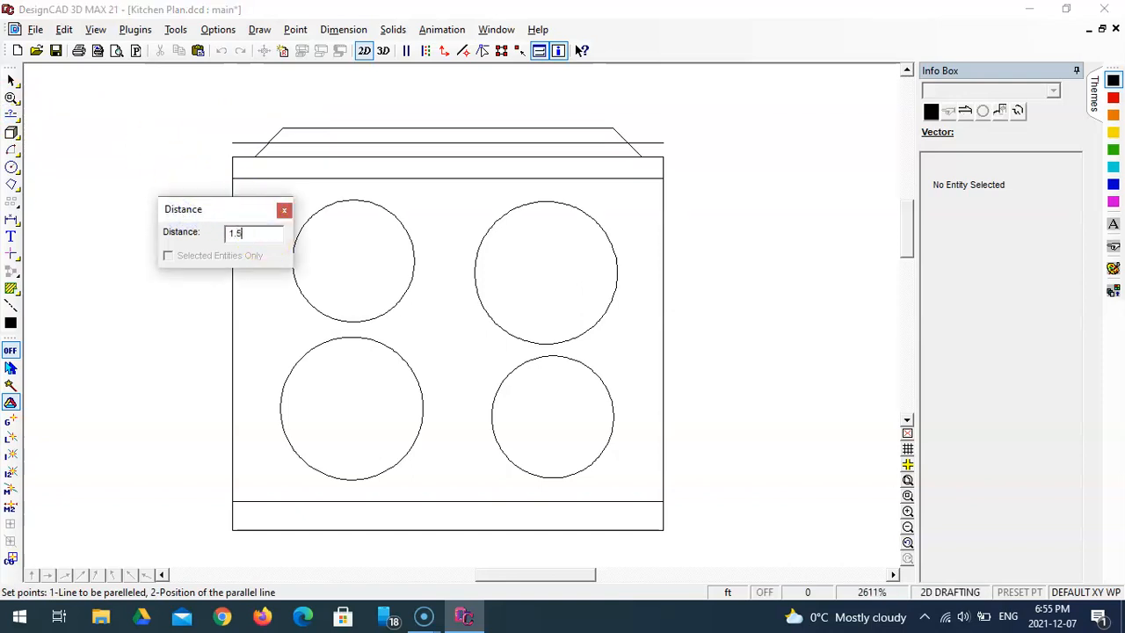
pyautogui.click(350, 248)
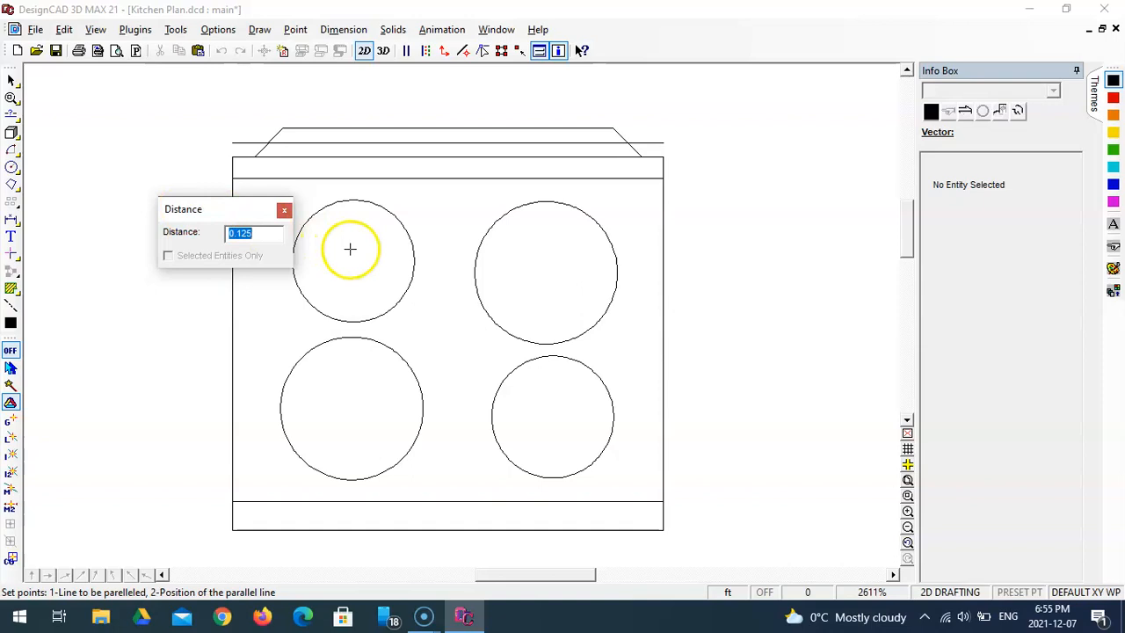
pyautogui.click(619, 135)
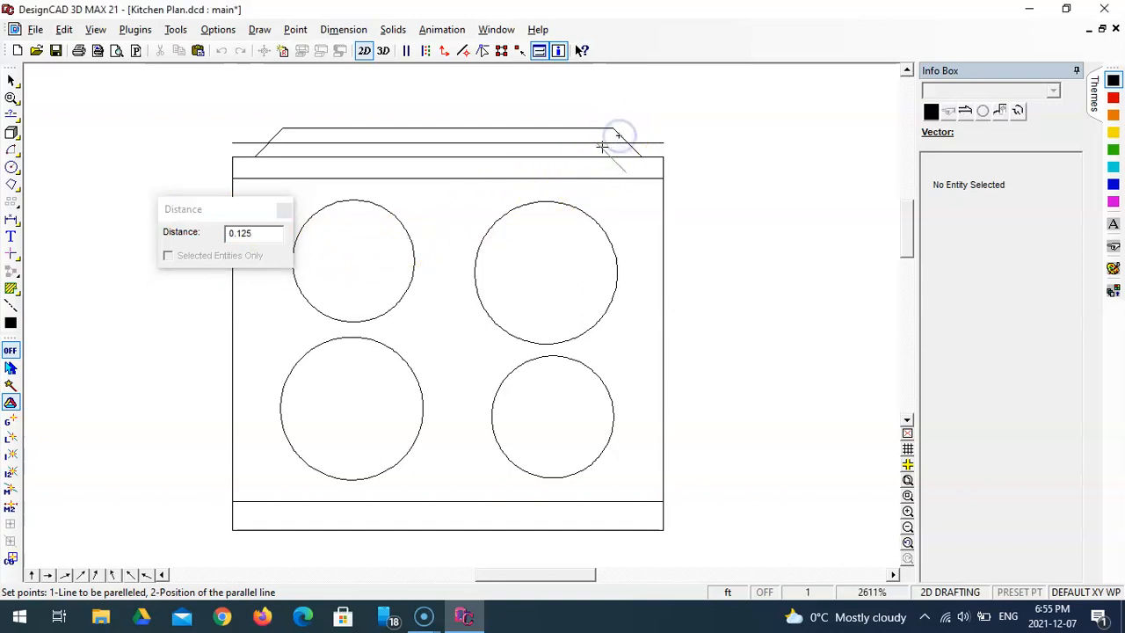
pyautogui.click(602, 148)
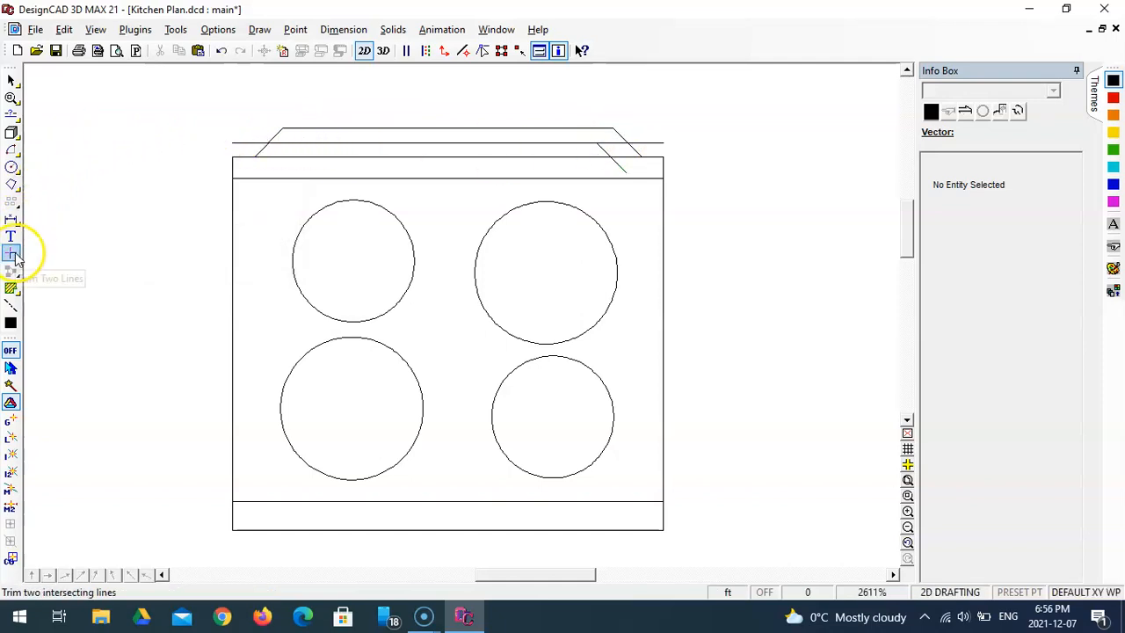
# Draw a line parallel to the back panel's left diagonal, offset 0.125 ft toward the inside
pyautogui.click(11, 113)
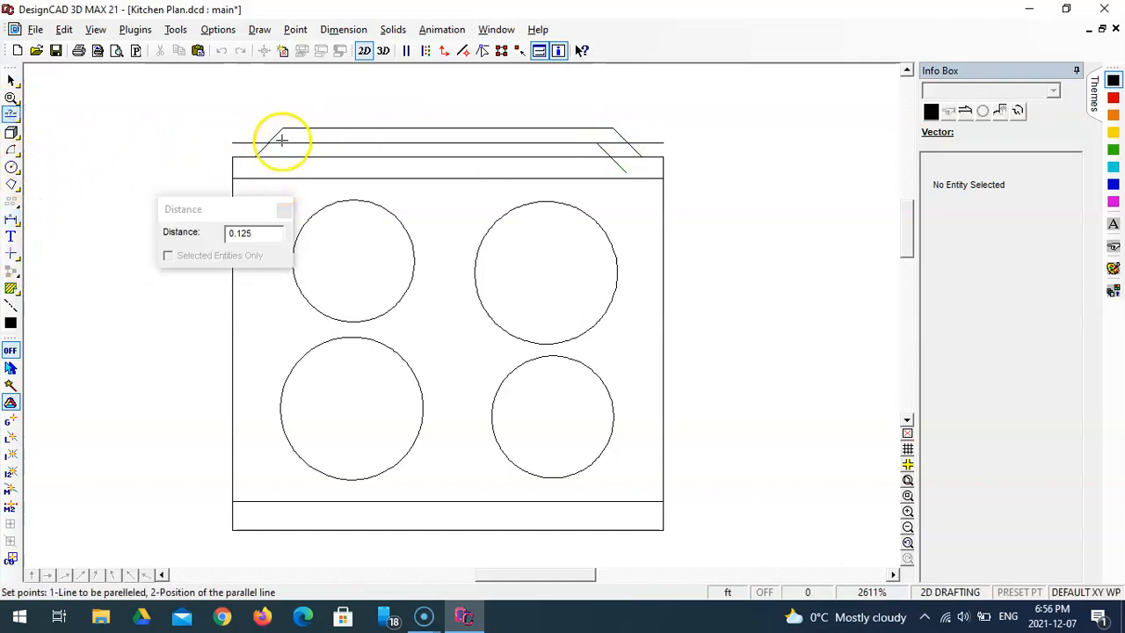
pyautogui.click(279, 136)
pyautogui.click(300, 141)
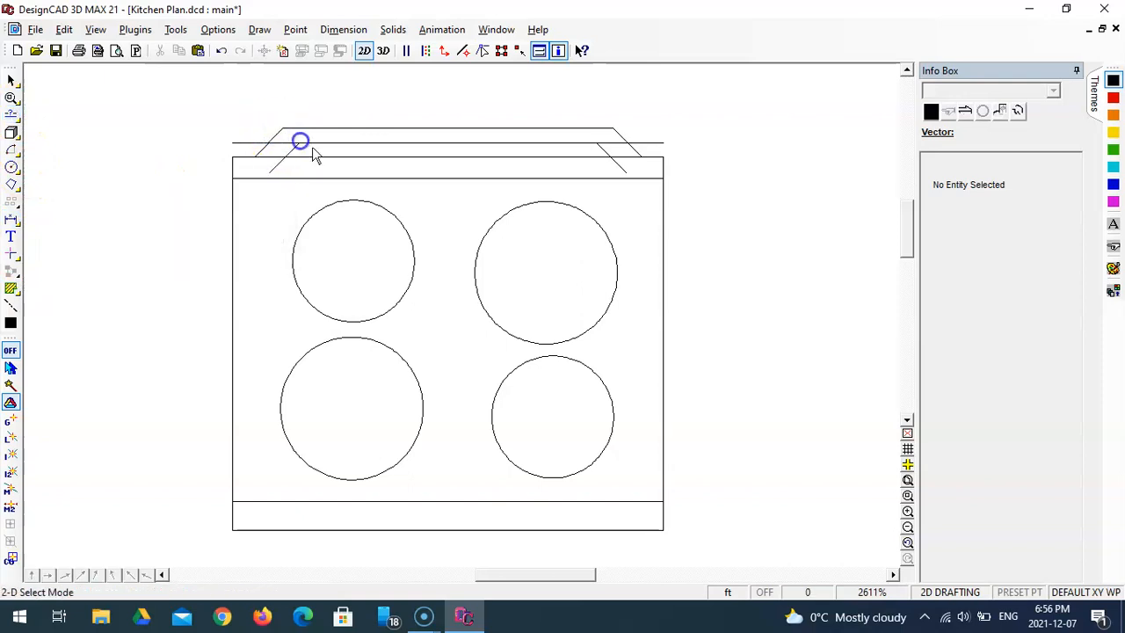
# Extend the upper end of the inner right diagonal past the back panel's middle horizontal line
pyautogui.click(908, 497)
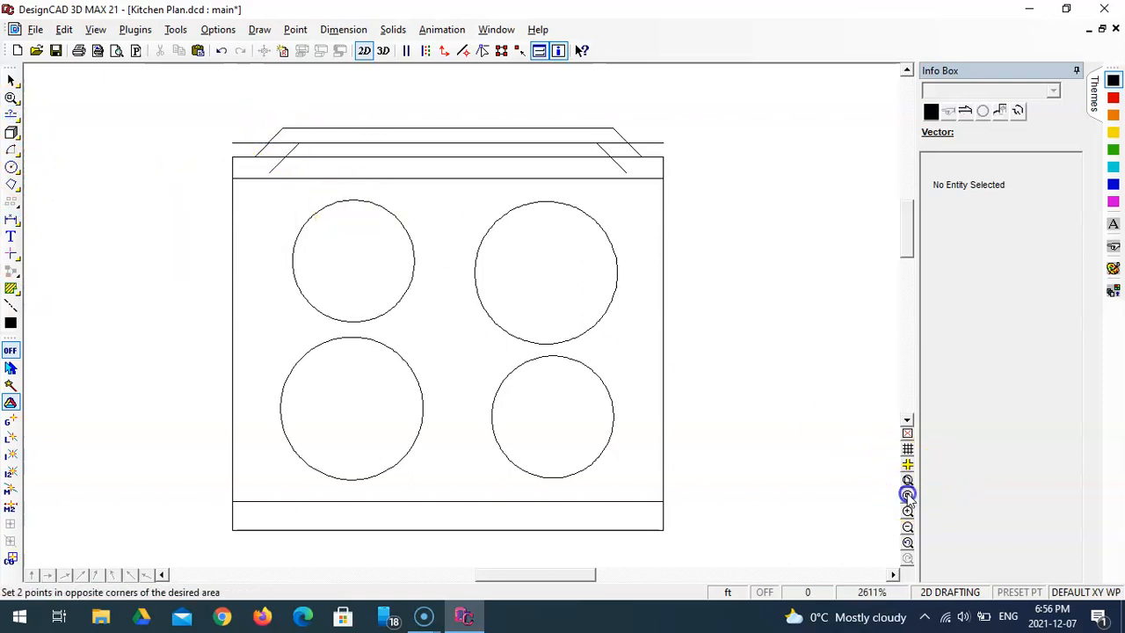
pyautogui.click(588, 141)
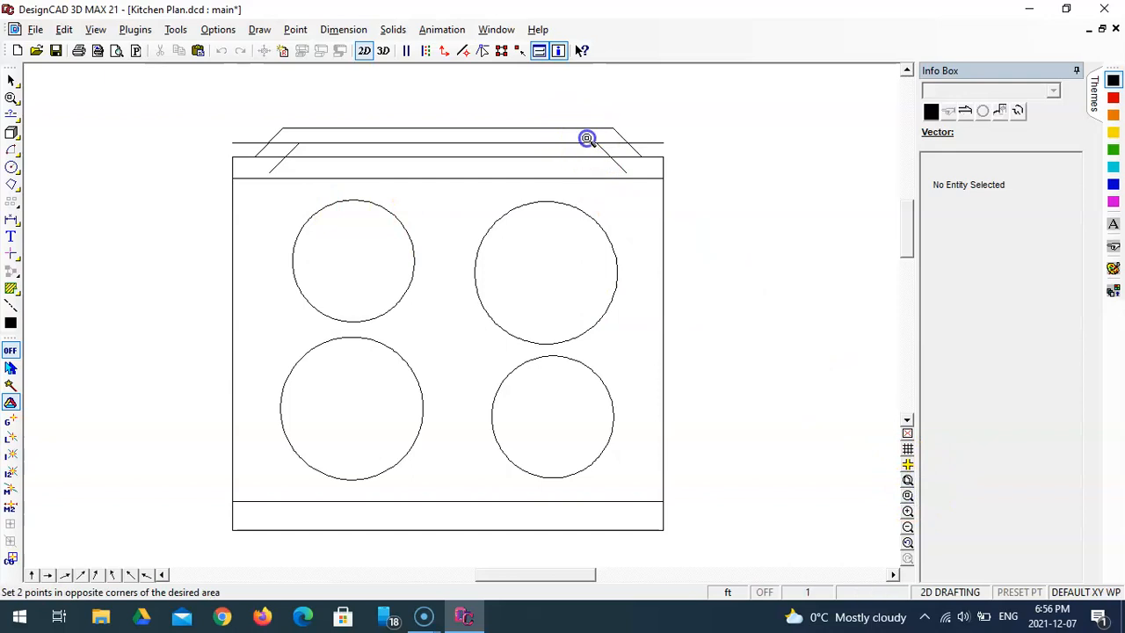
pyautogui.click(609, 150)
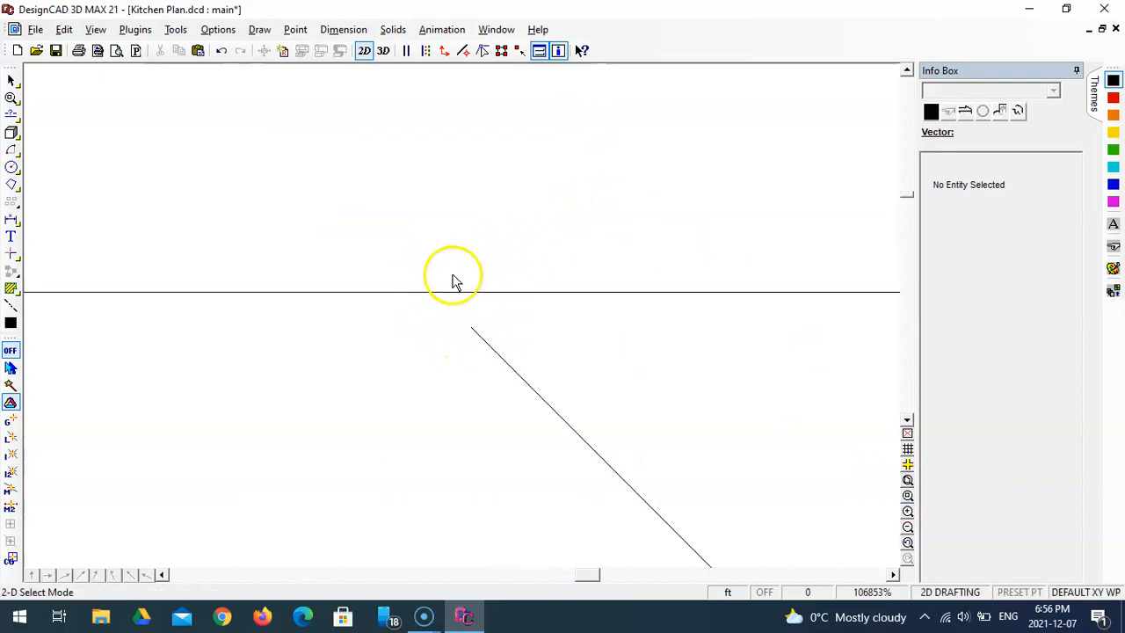
pyautogui.click(908, 543)
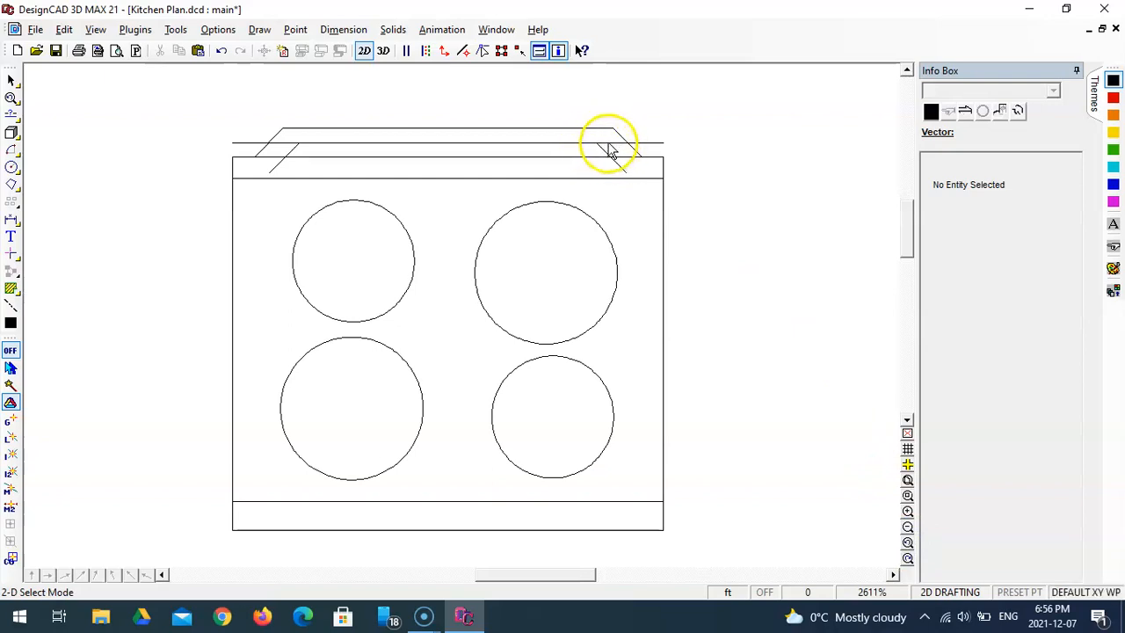
pyautogui.click(908, 481)
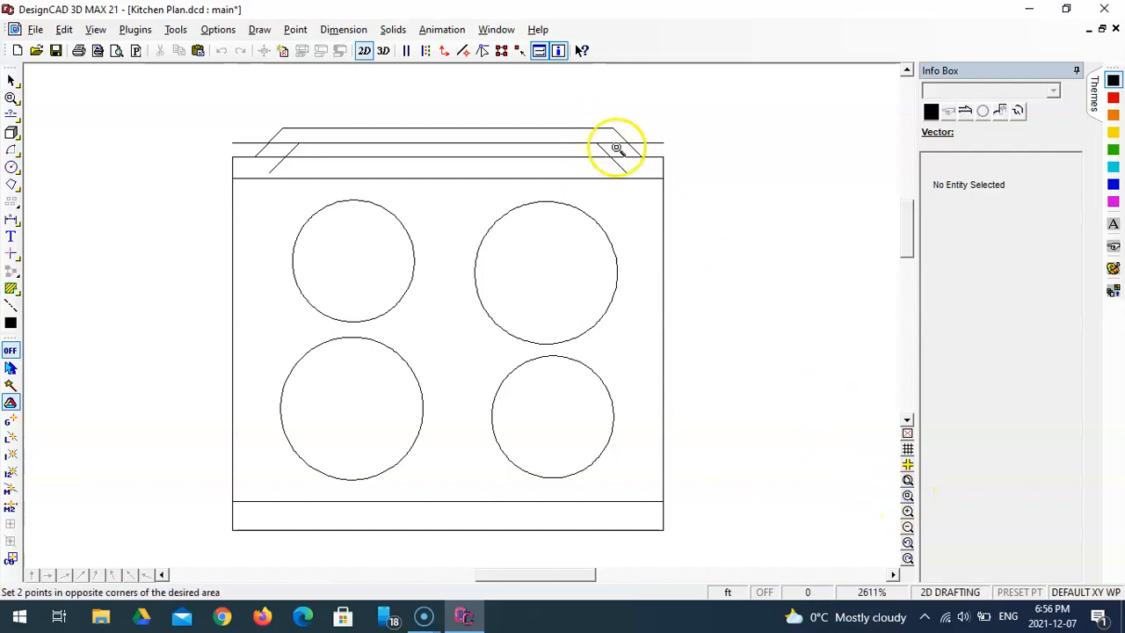
pyautogui.click(678, 205)
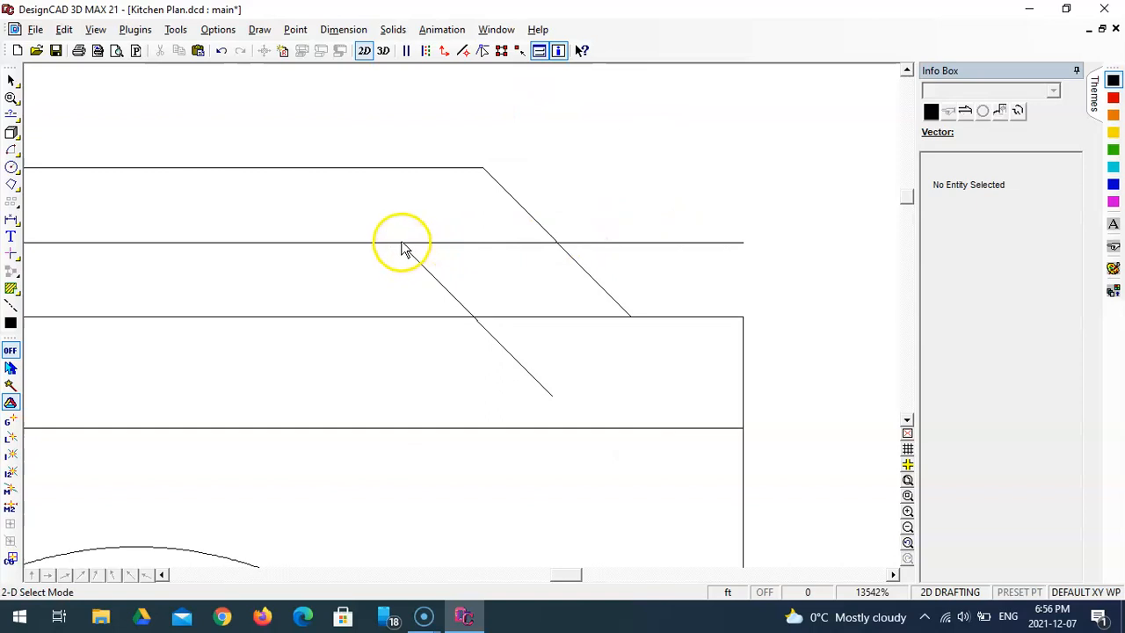
pyautogui.click(13, 253)
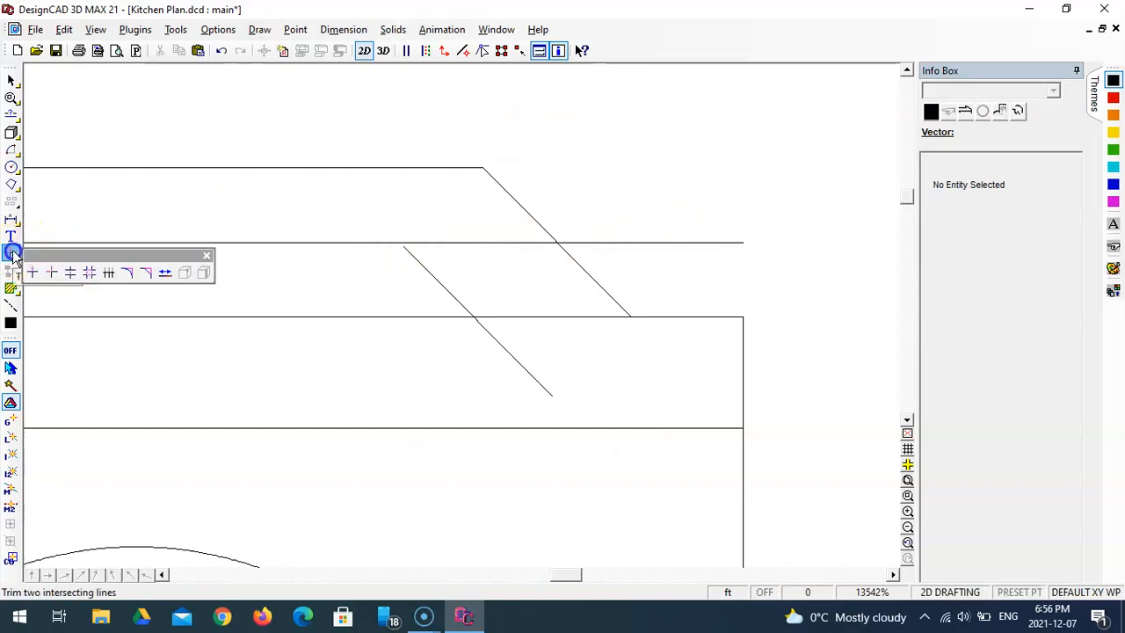
pyautogui.click(164, 272)
pyautogui.click(413, 261)
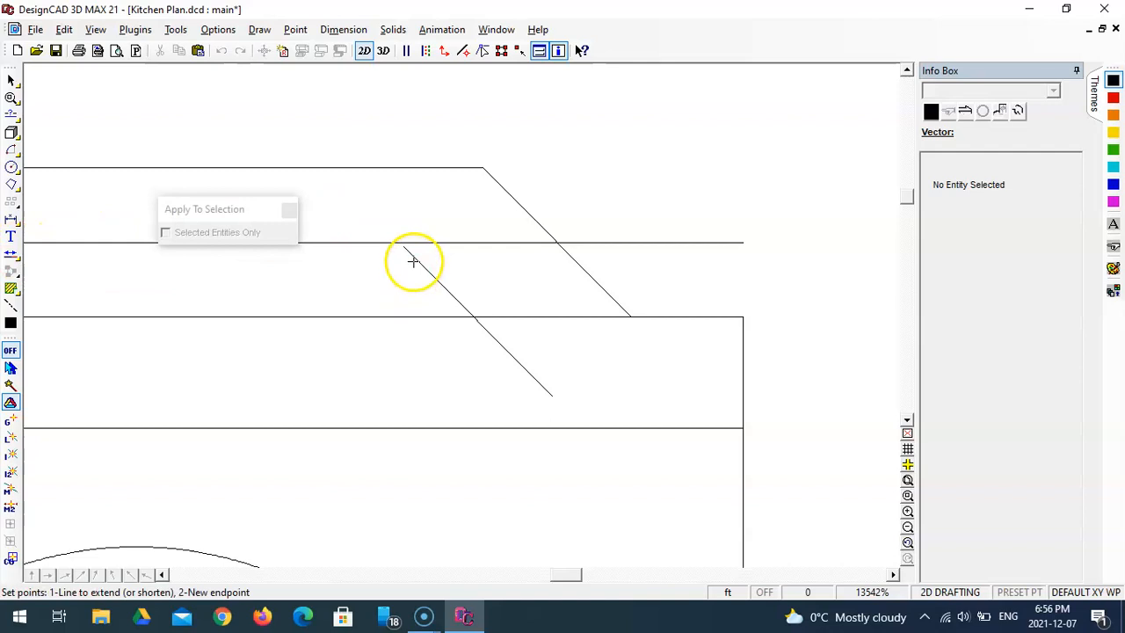
pyautogui.click(379, 231)
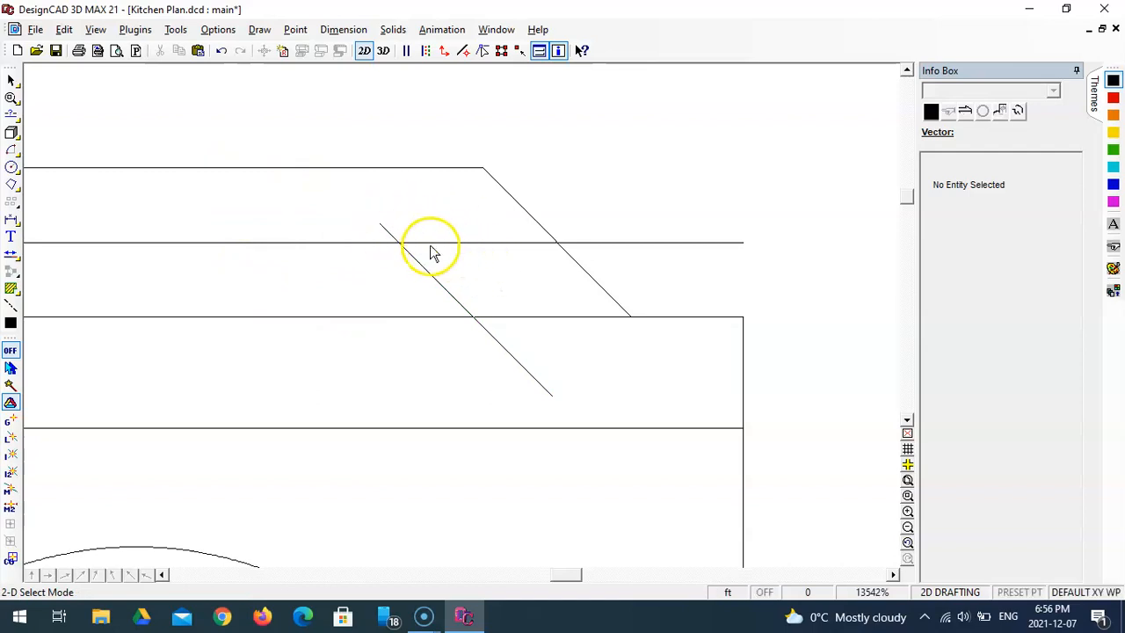
# Trim the middle horizontal line and the inner right diagonal to each other so they form a corner
pyautogui.click(10, 252)
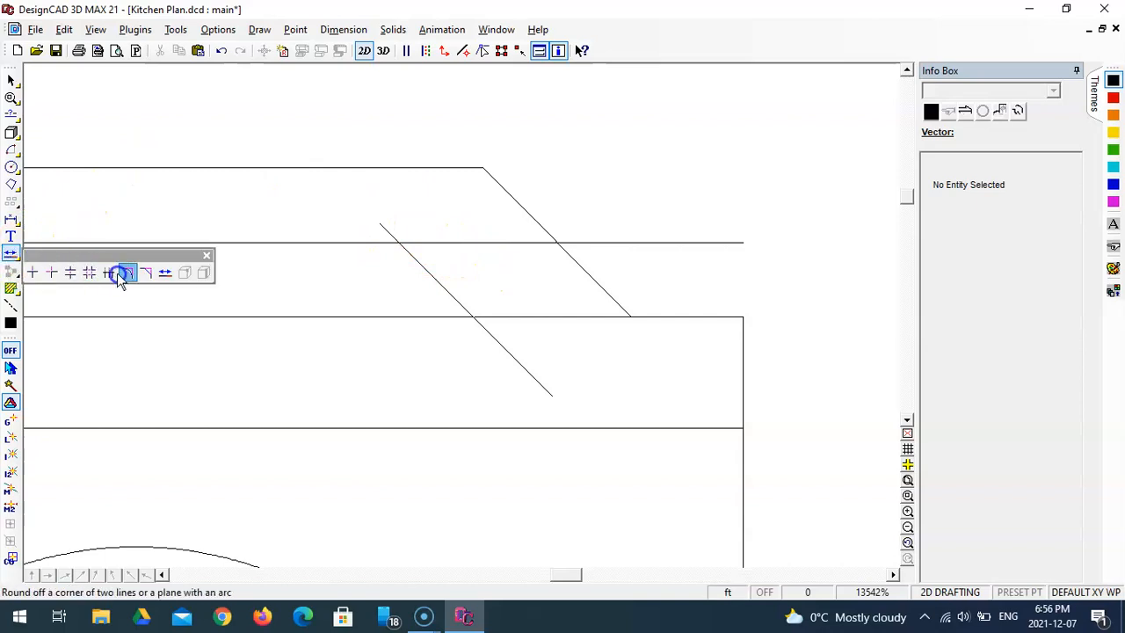
pyautogui.click(54, 273)
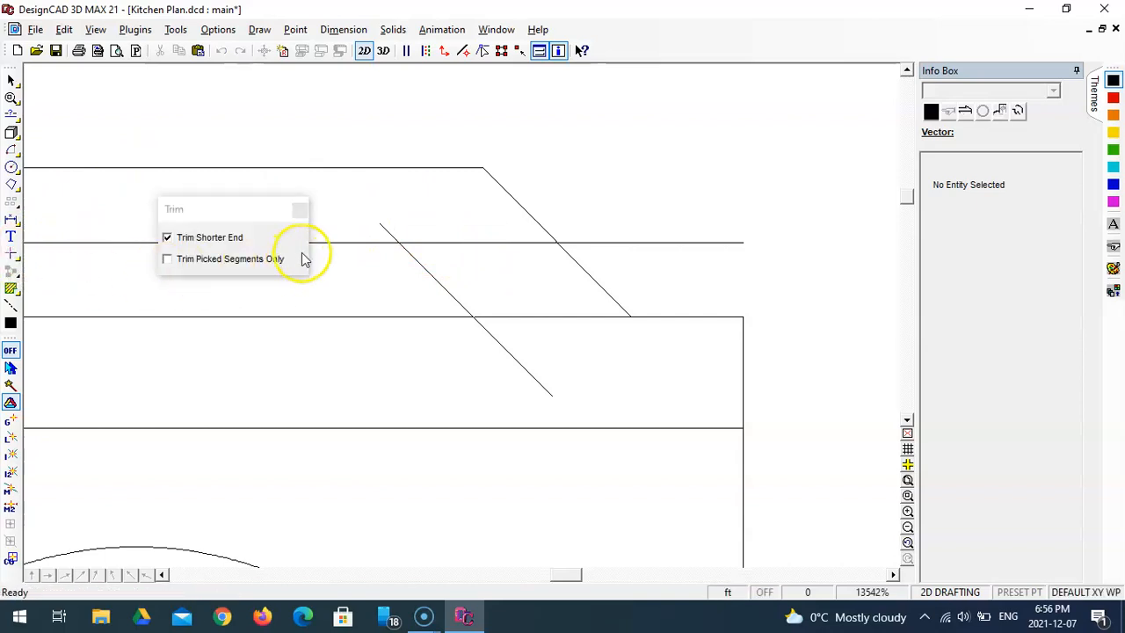
pyautogui.click(450, 242)
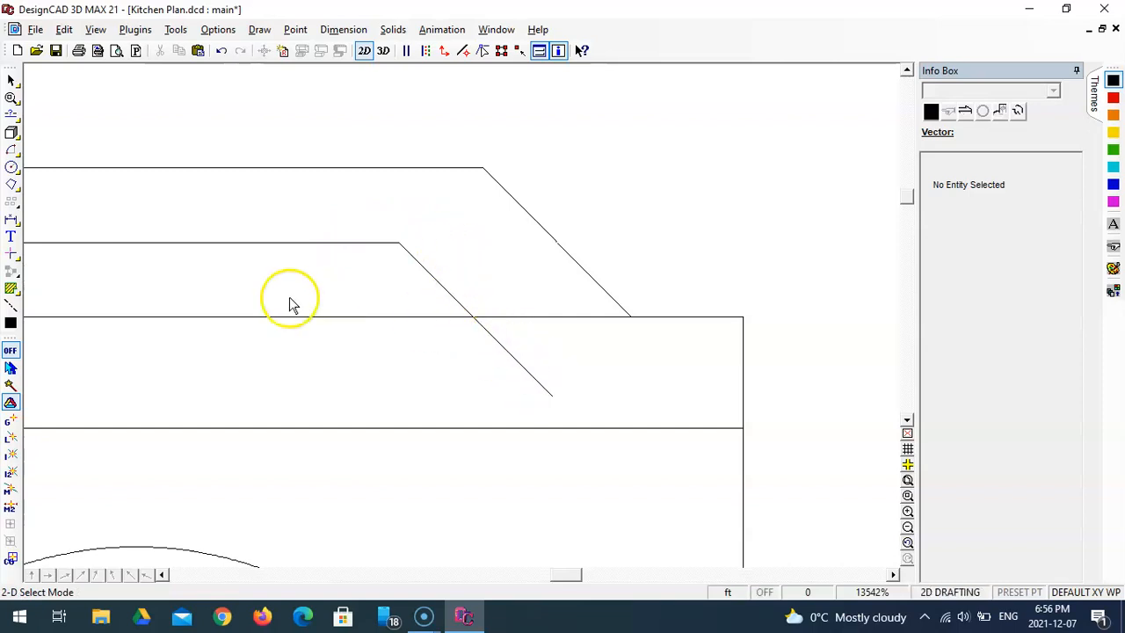
# Try to trim the inner right diagonal at the stove's upper edge with Trim Shorter End enabled
pyautogui.click(15, 255)
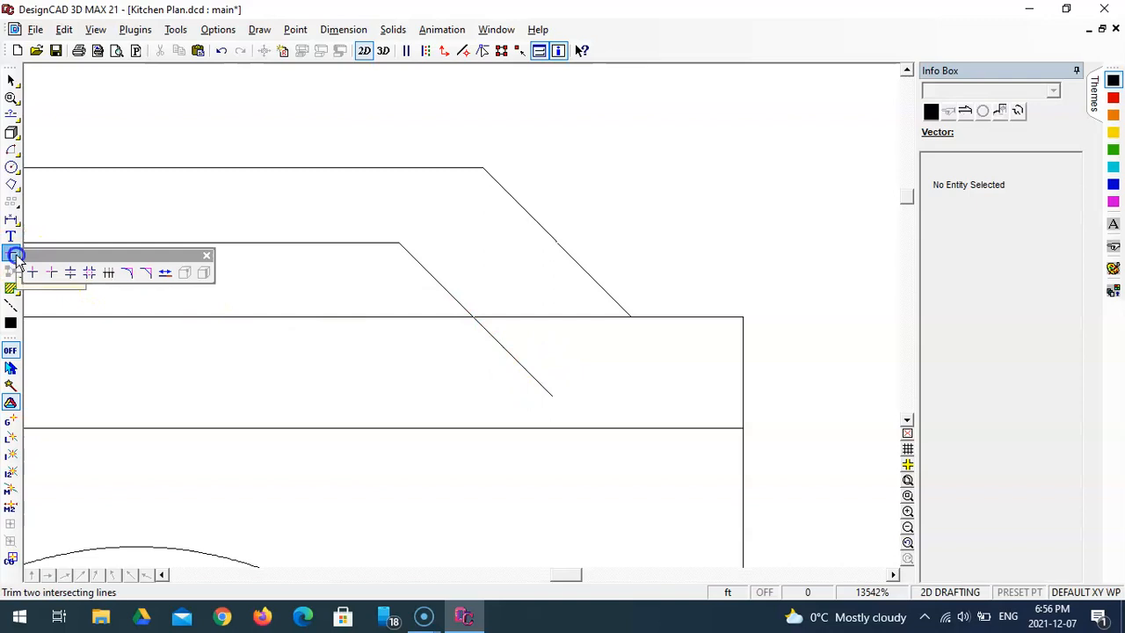
pyautogui.click(29, 275)
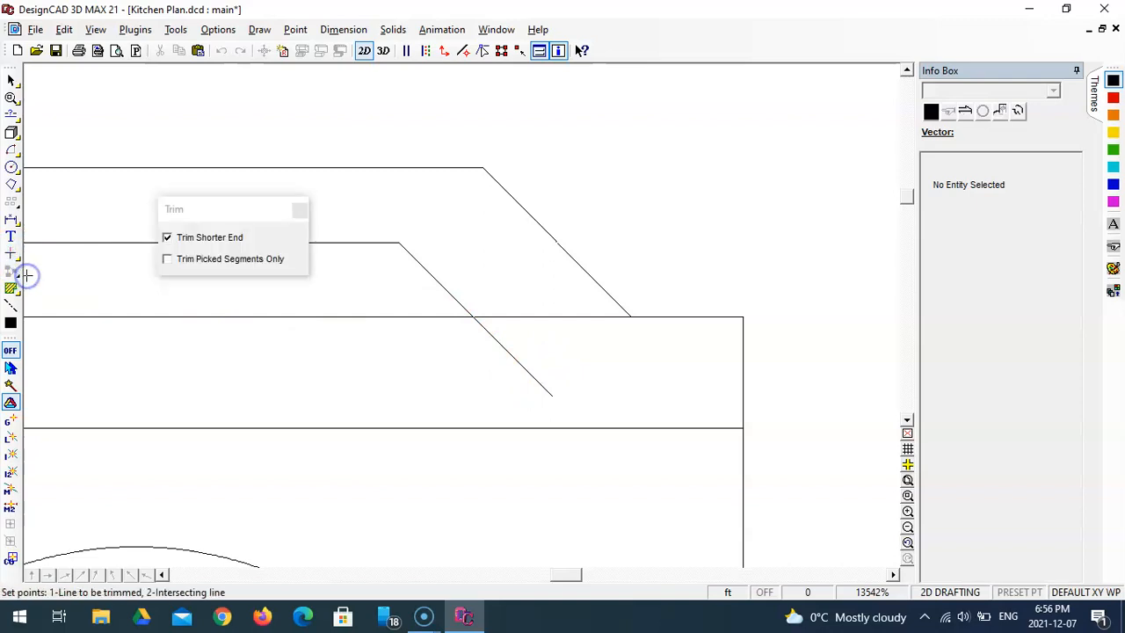
pyautogui.click(504, 358)
pyautogui.click(516, 319)
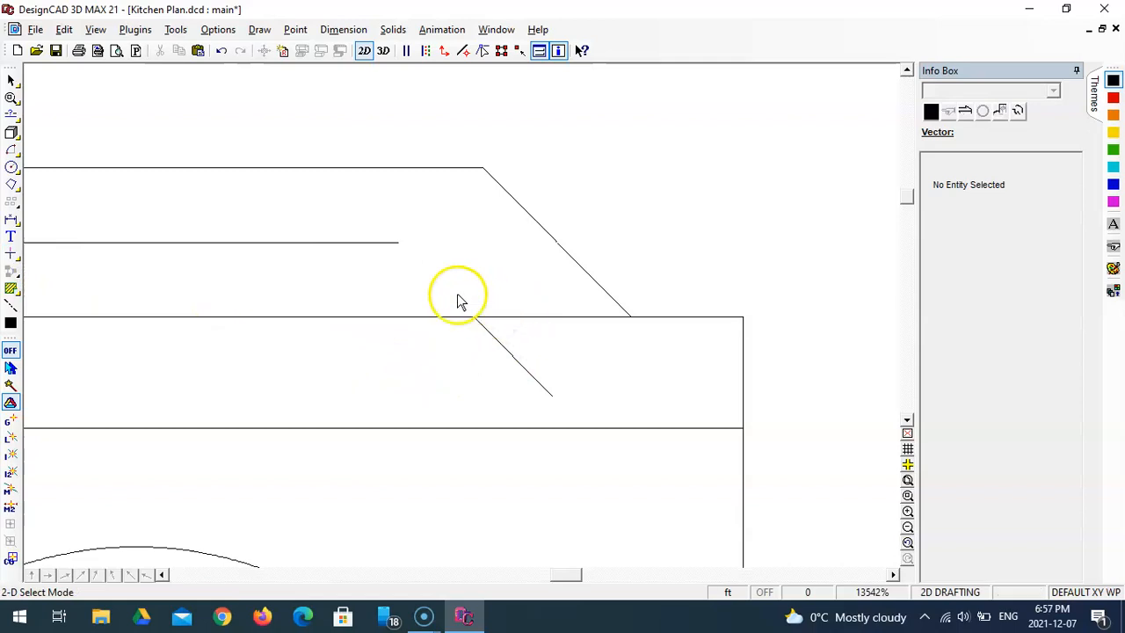
pyautogui.click(9, 254)
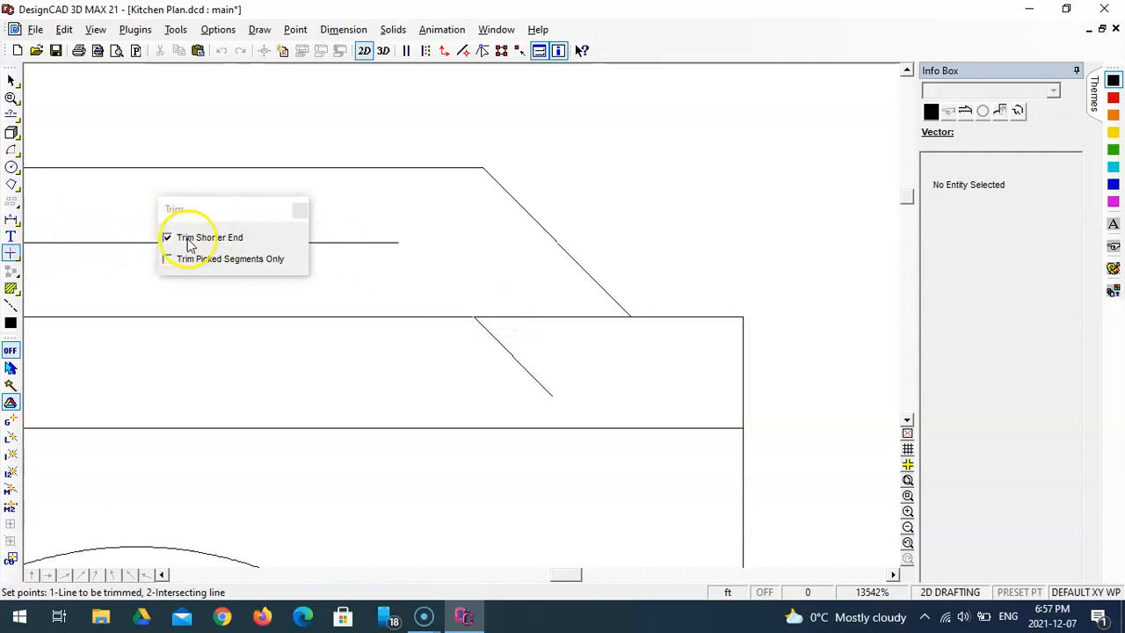
pyautogui.click(300, 210)
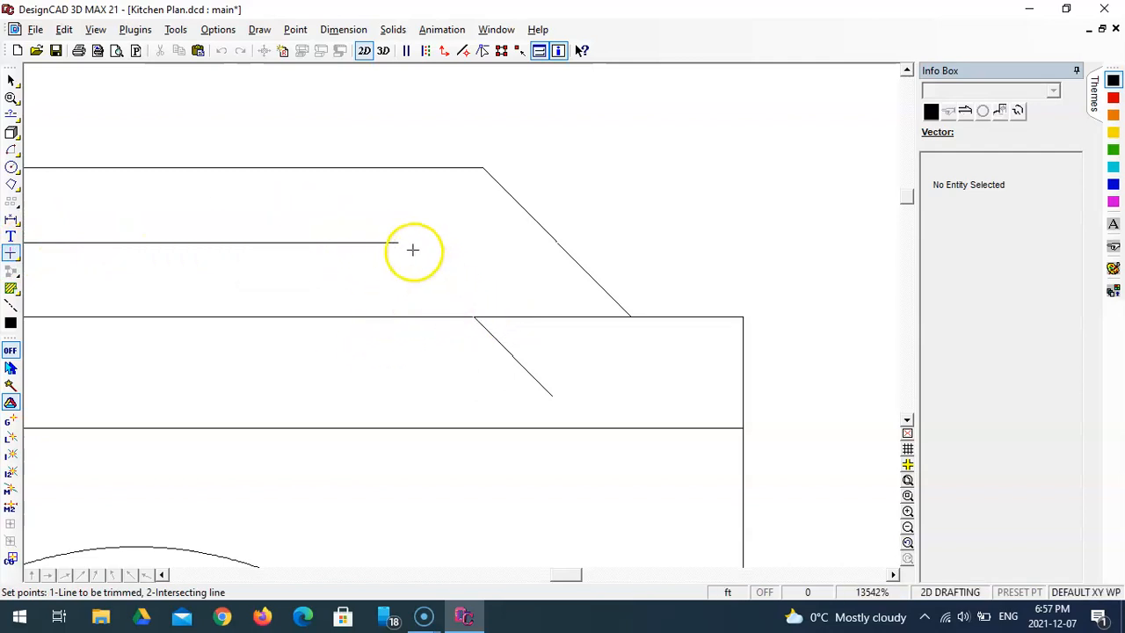
# Draw a line from the middle horizontal line's right end to the remaining diagonal's start on the stove's upper edge
pyautogui.click(11, 114)
pyautogui.click(30, 131)
pyautogui.click(400, 243)
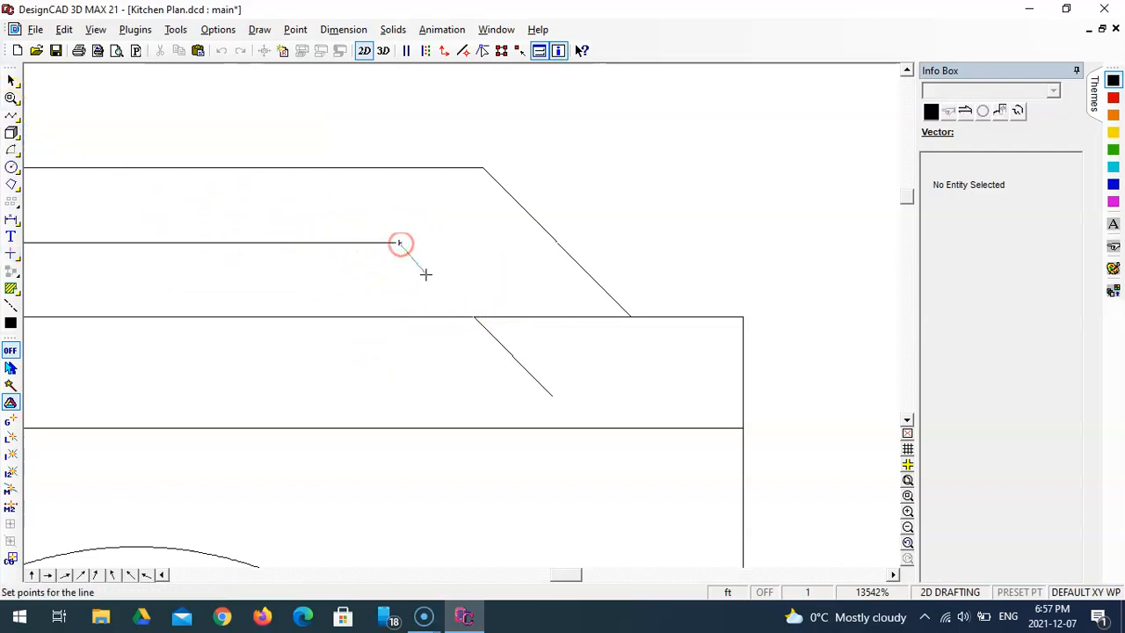
pyautogui.click(473, 319)
pyautogui.press('Return')
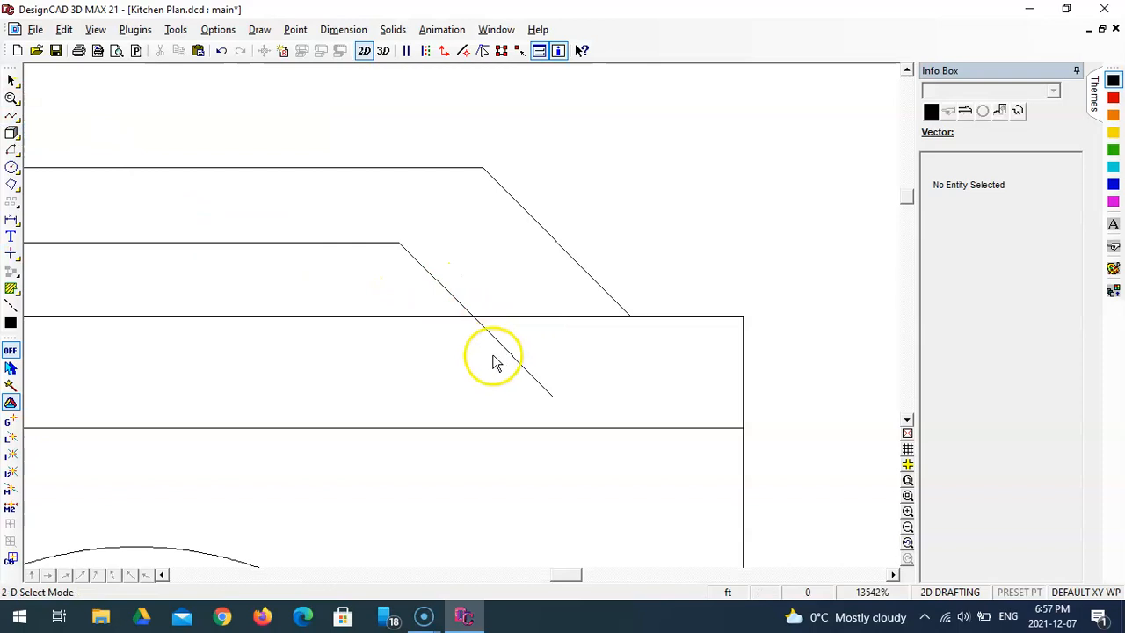
# Undo the added diagonal line and the single-line trim, keeping the inner corner trimmed
pyautogui.hotkey('ctrl', 'z')
pyautogui.hotkey('ctrl', 'z')
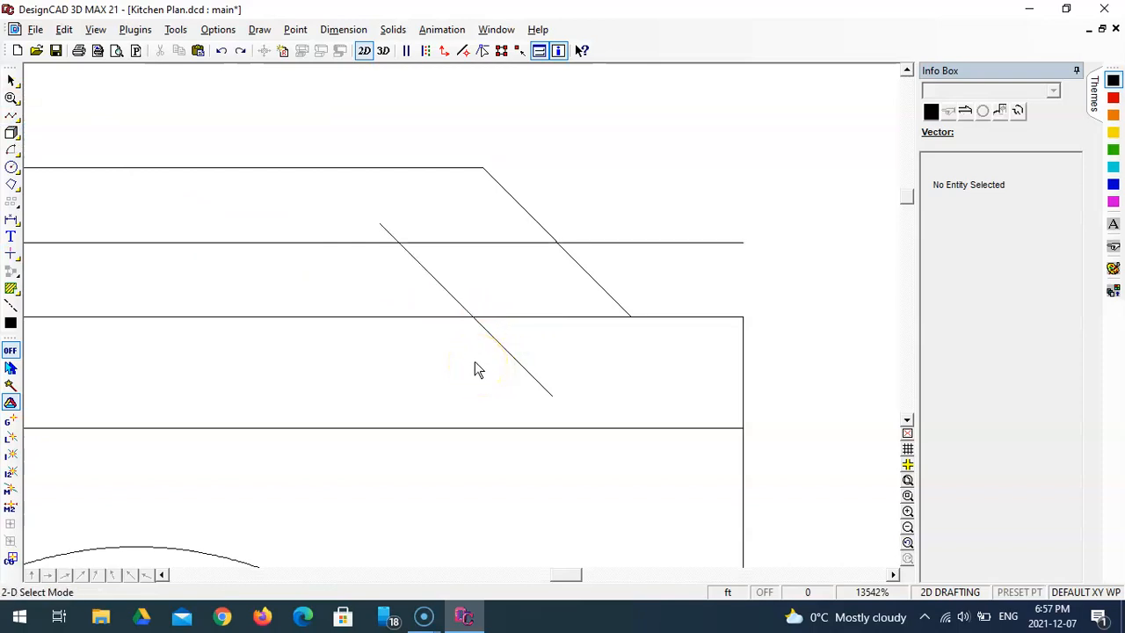
pyautogui.hotkey('ctrl', 'y')
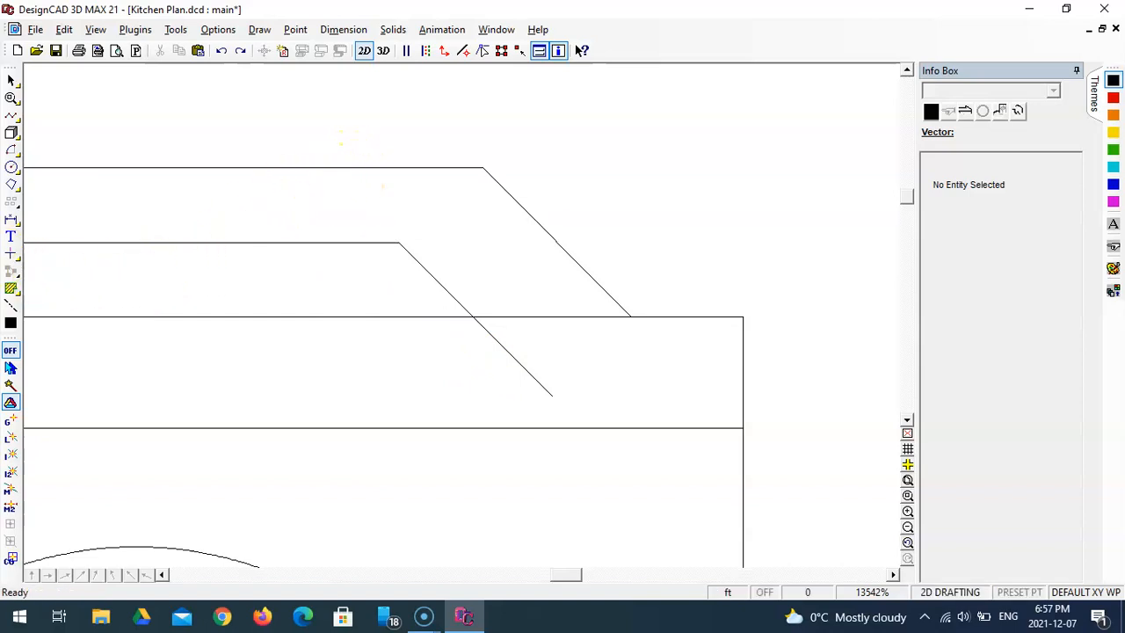
# Trim the inner right diagonal at the stove's upper edge with Trim Shorter End disabled
pyautogui.click(11, 253)
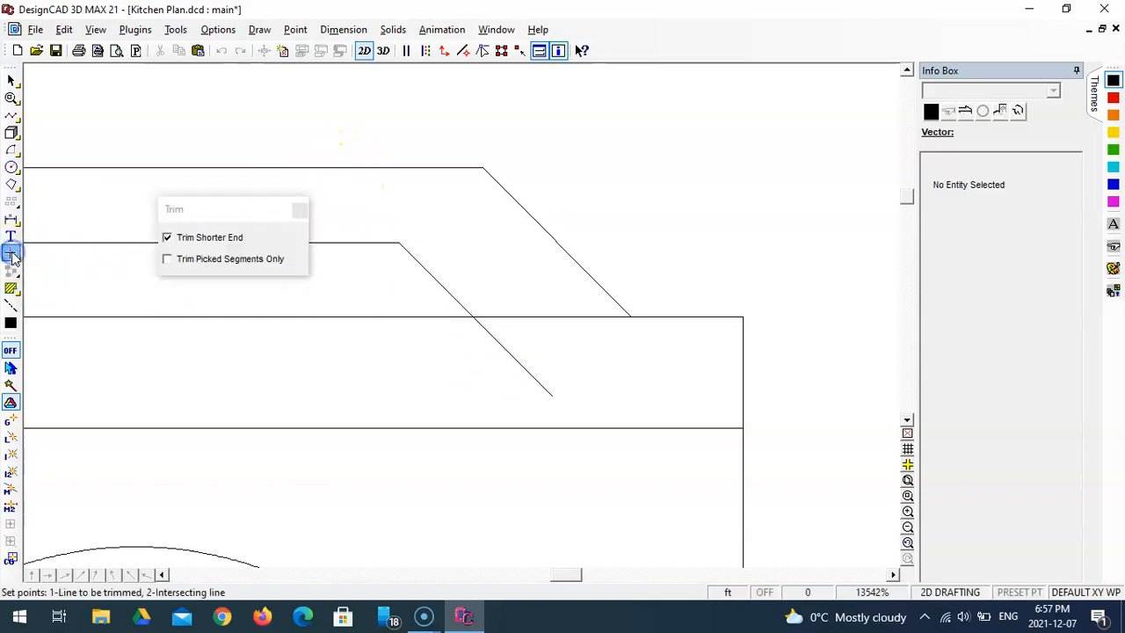
pyautogui.click(168, 239)
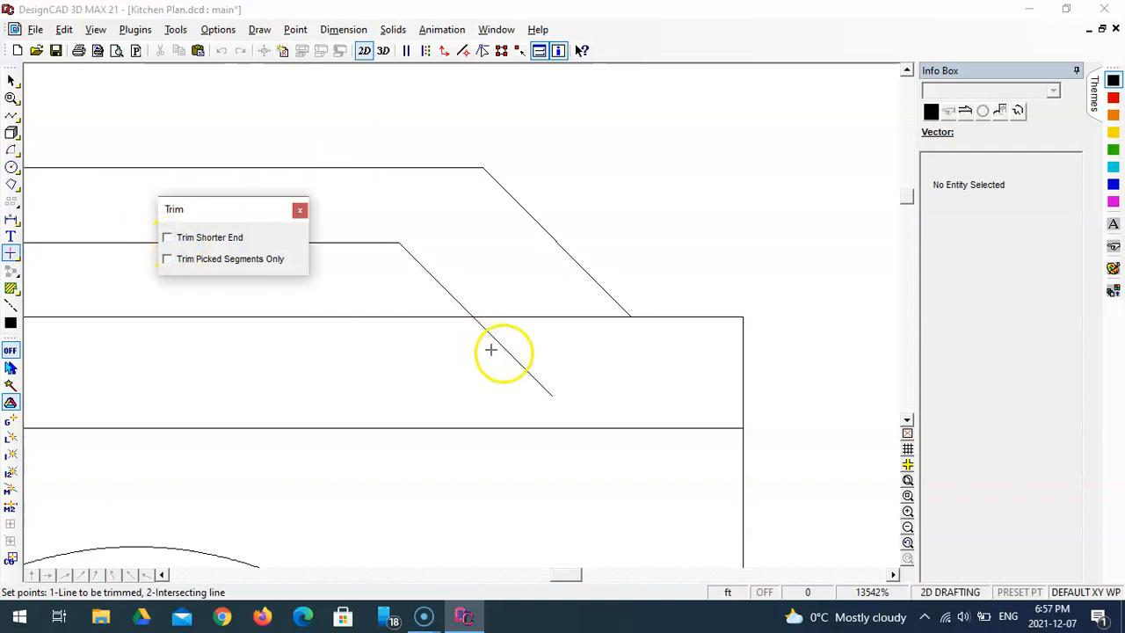
pyautogui.click(518, 359)
pyautogui.click(528, 320)
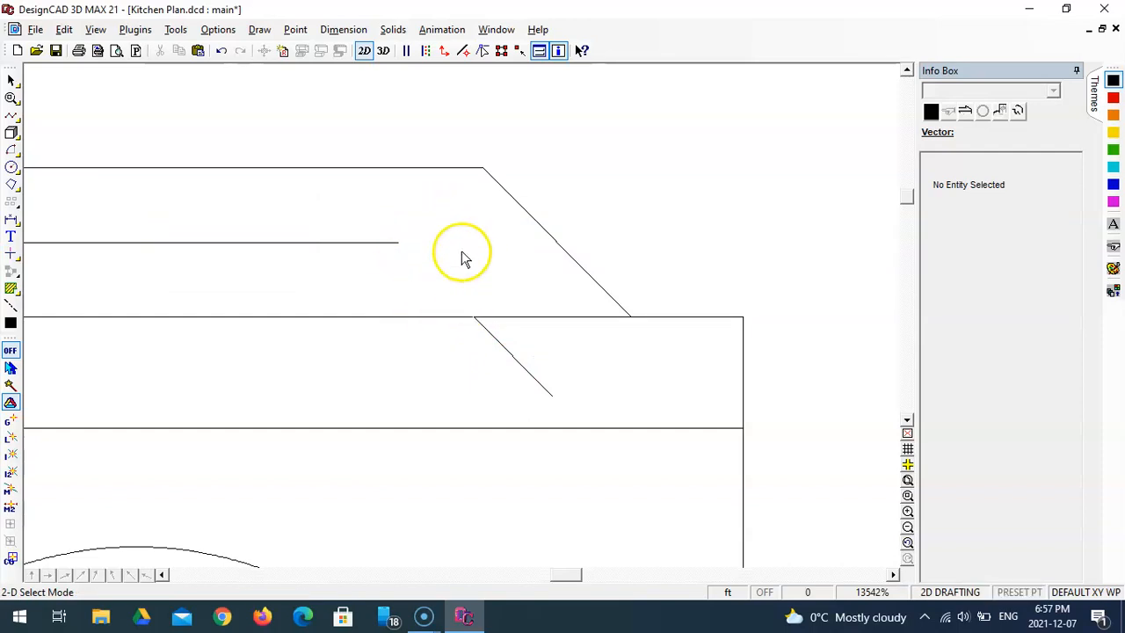
# Draw a line from the middle horizontal line's right end to the remaining inner diagonal's start on the stove's upper edge
pyautogui.click(12, 115)
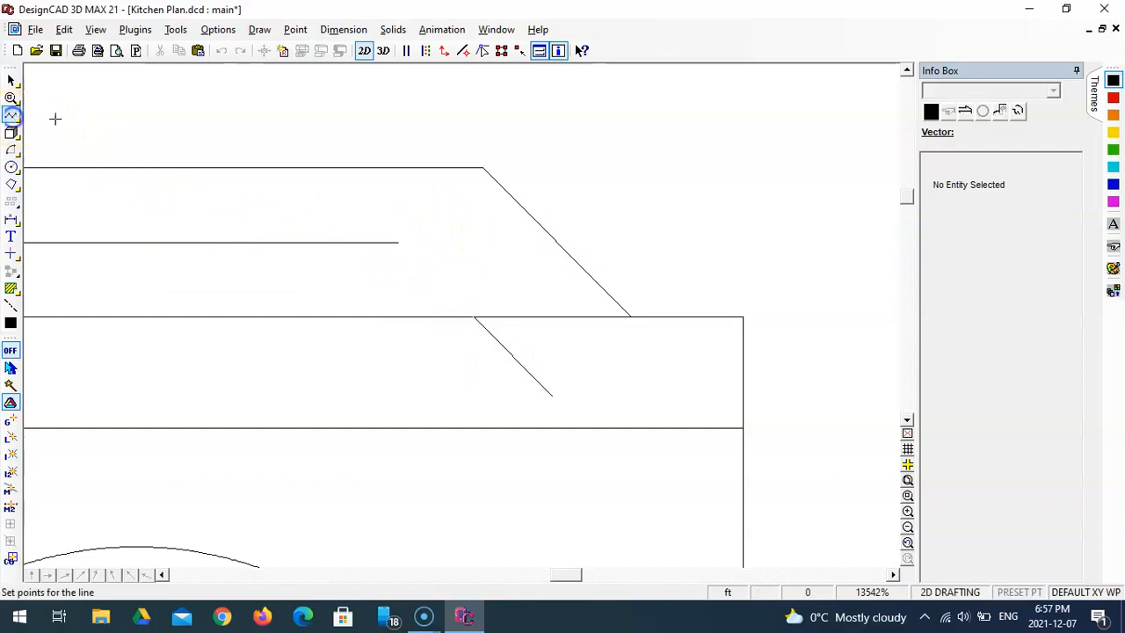
pyautogui.click(398, 243)
pyautogui.click(467, 310)
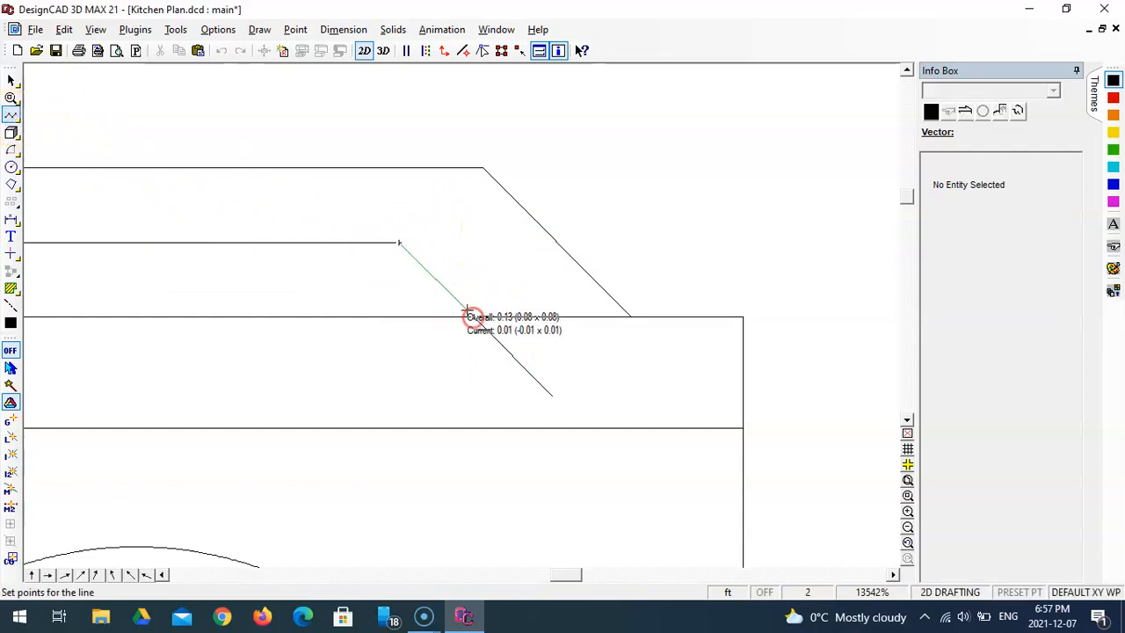
pyautogui.press('Escape')
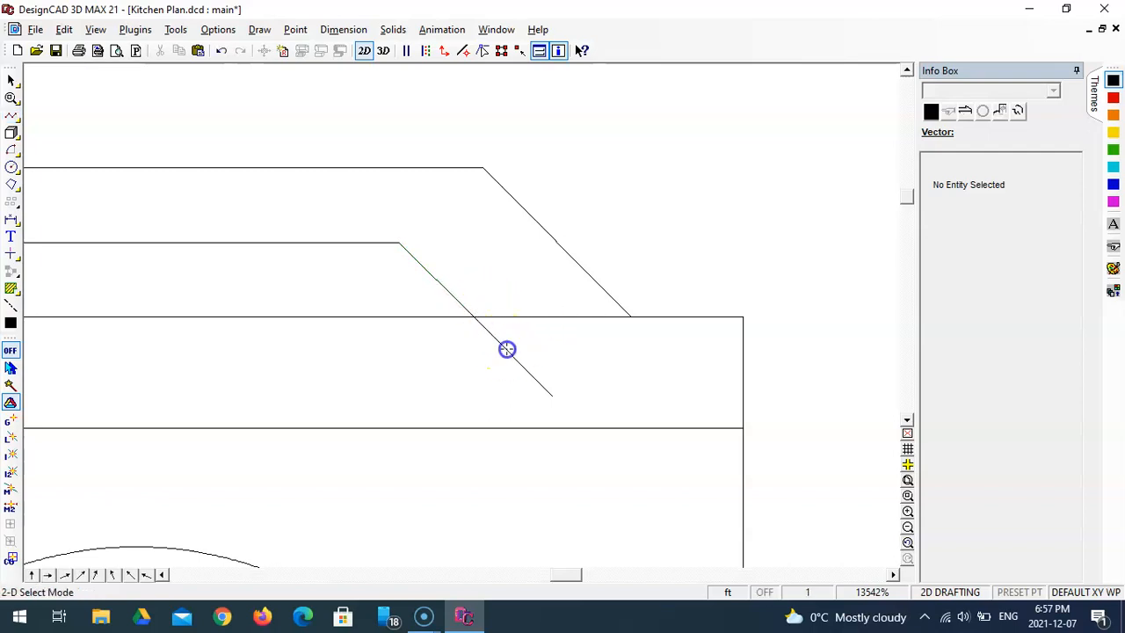
# Delete the leftover piece of the right inner diagonal below the stove's upper edge
pyautogui.click(507, 349)
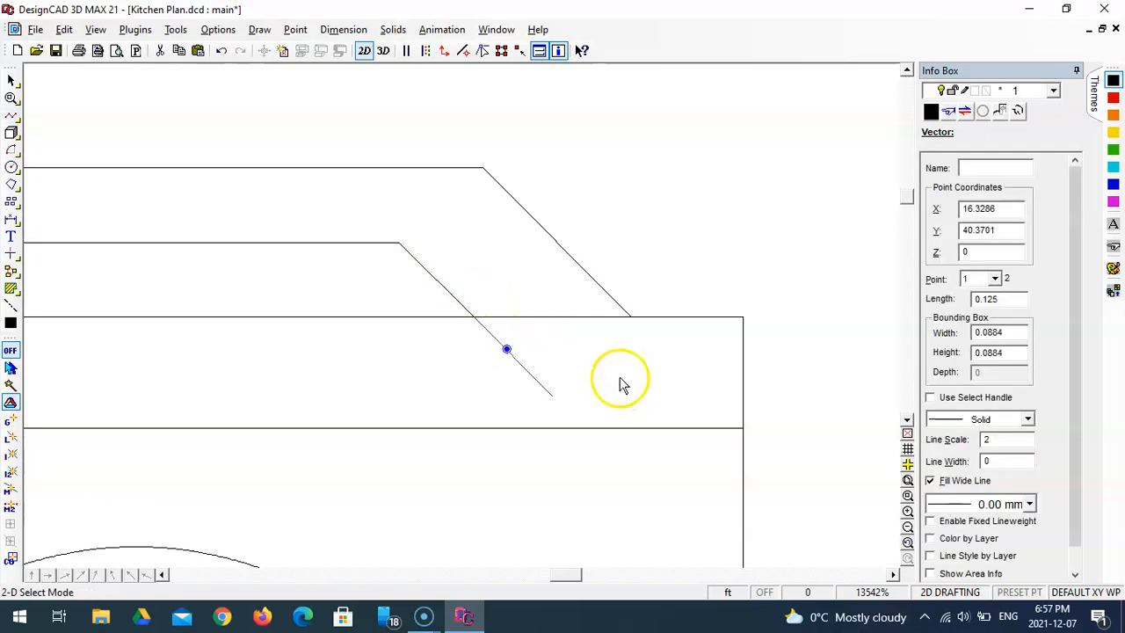
pyautogui.press('Delete')
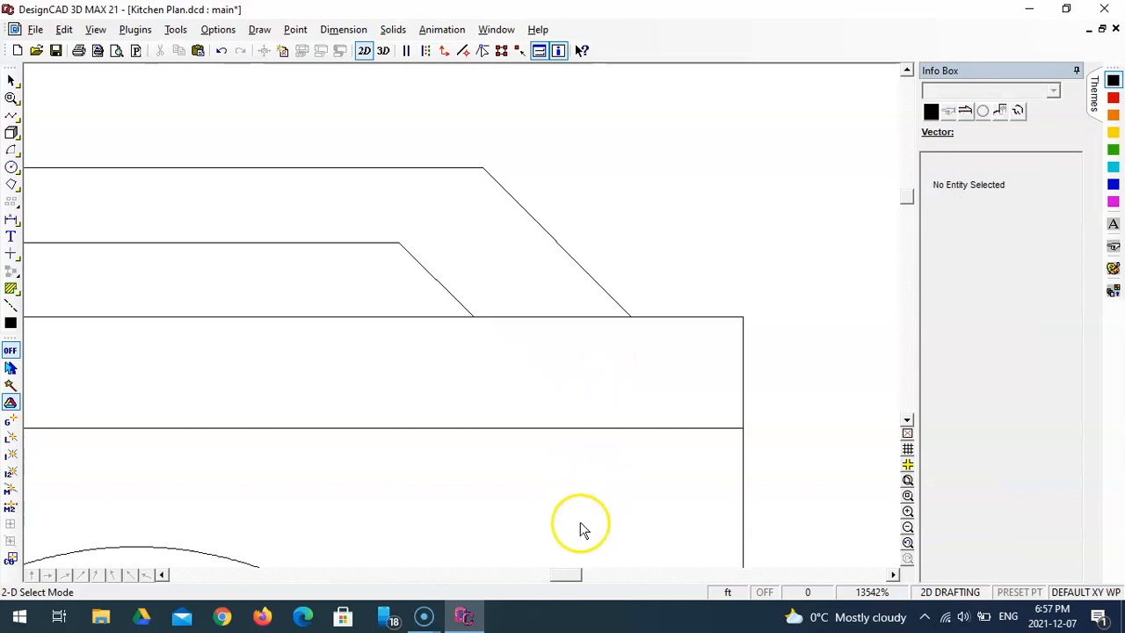
# Extend the upper end of the left inner diagonal past the middle horizontal line
pyautogui.moveTo(580, 580); pyautogui.dragTo(517, 577)
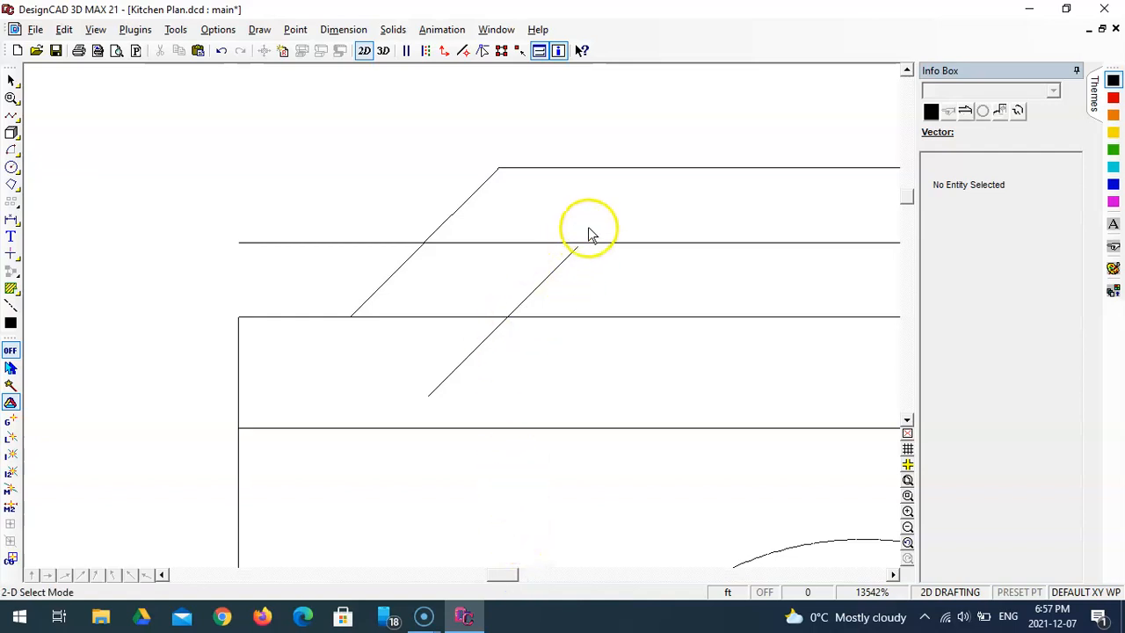
pyautogui.click(14, 253)
pyautogui.click(165, 270)
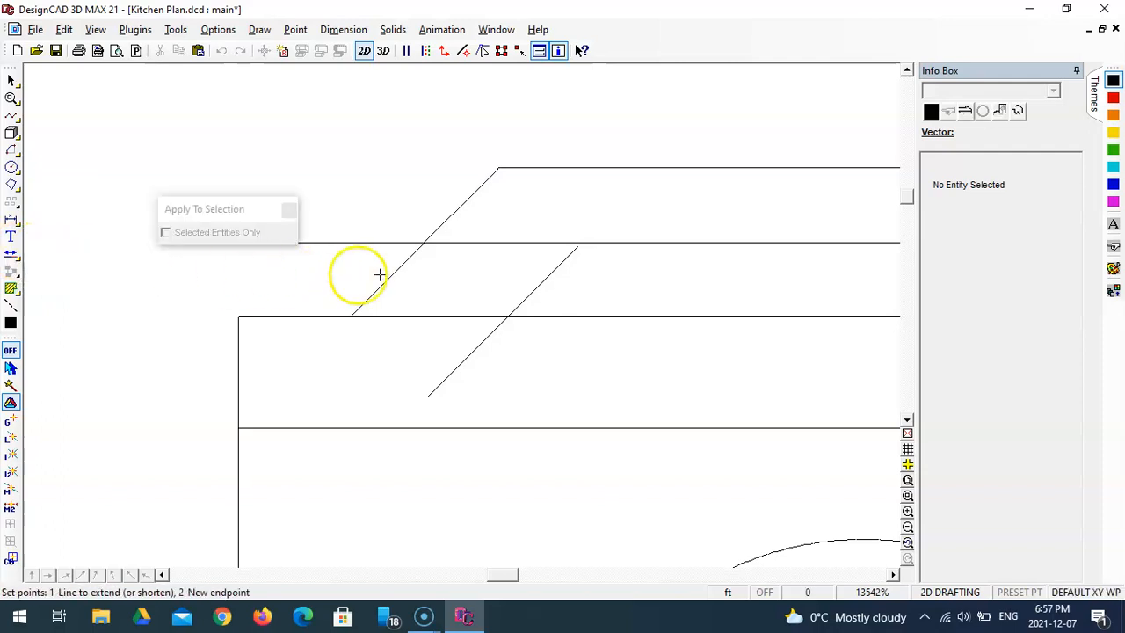
pyautogui.click(576, 248)
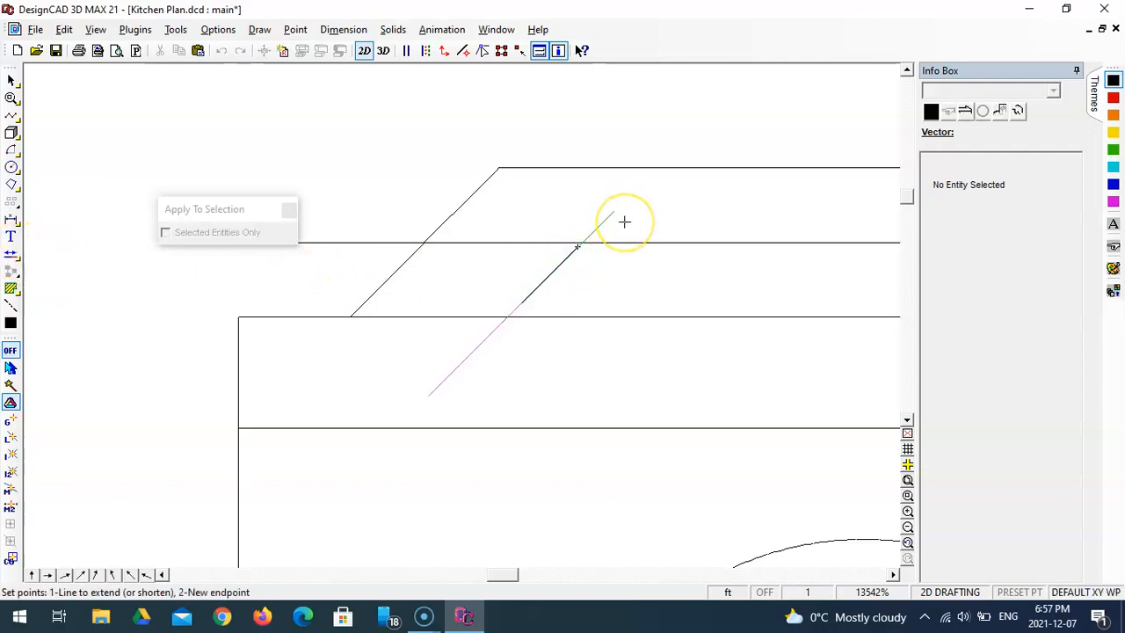
pyautogui.click(624, 221)
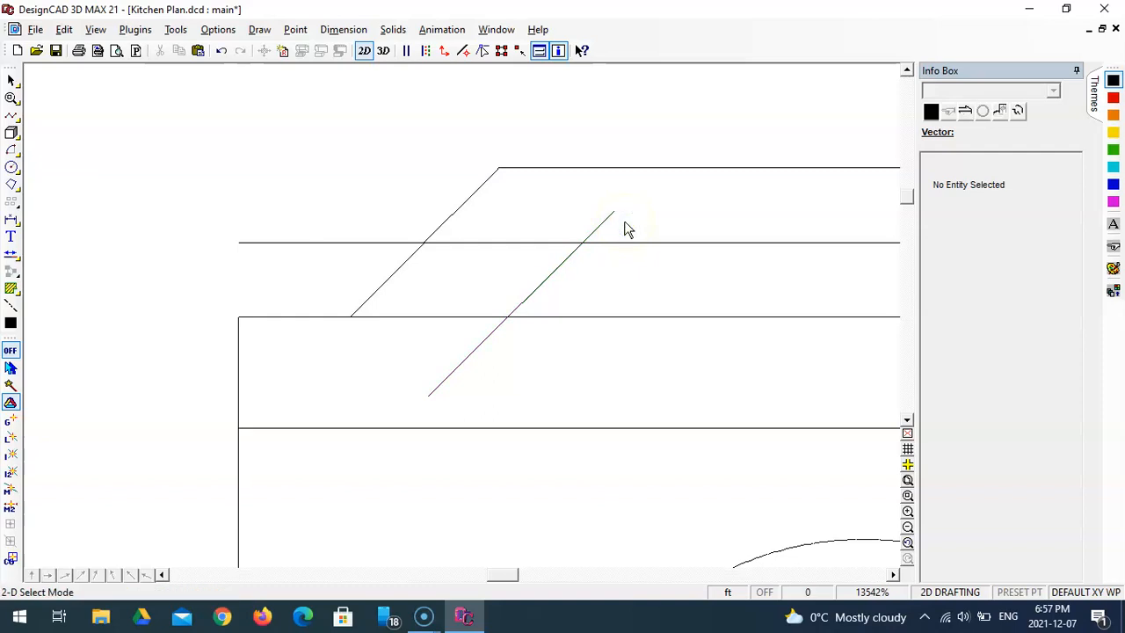
# Try a two-line trim of the left inner diagonal and the middle horizontal line, and undo it
pyautogui.click(14, 257)
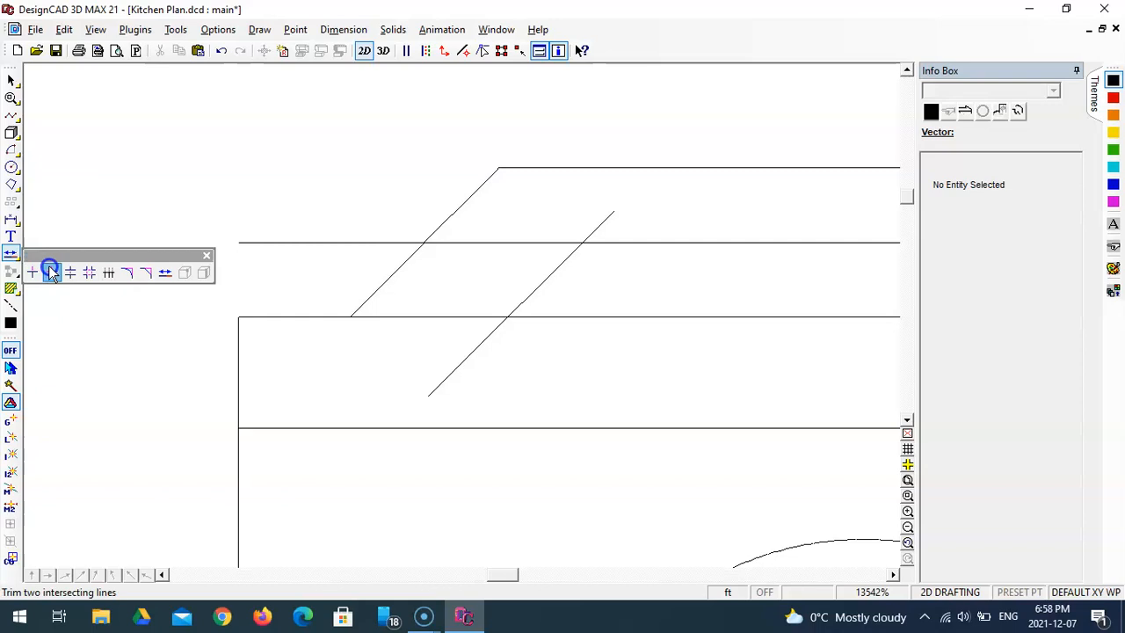
pyautogui.click(51, 273)
pyautogui.click(605, 223)
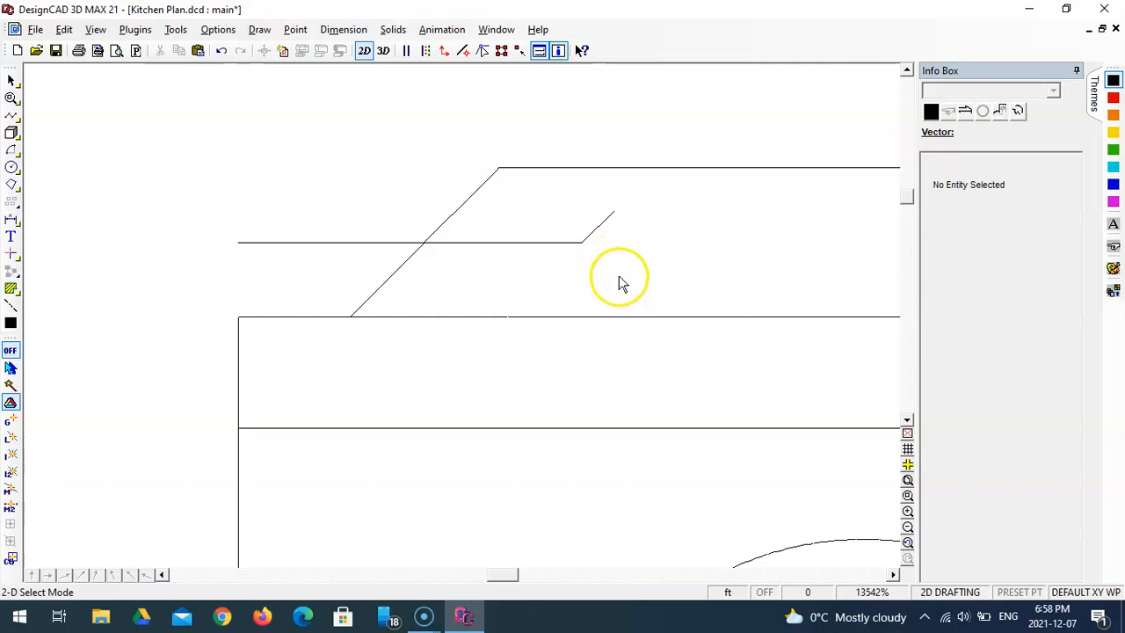
pyautogui.hotkey('ctrl', 'z')
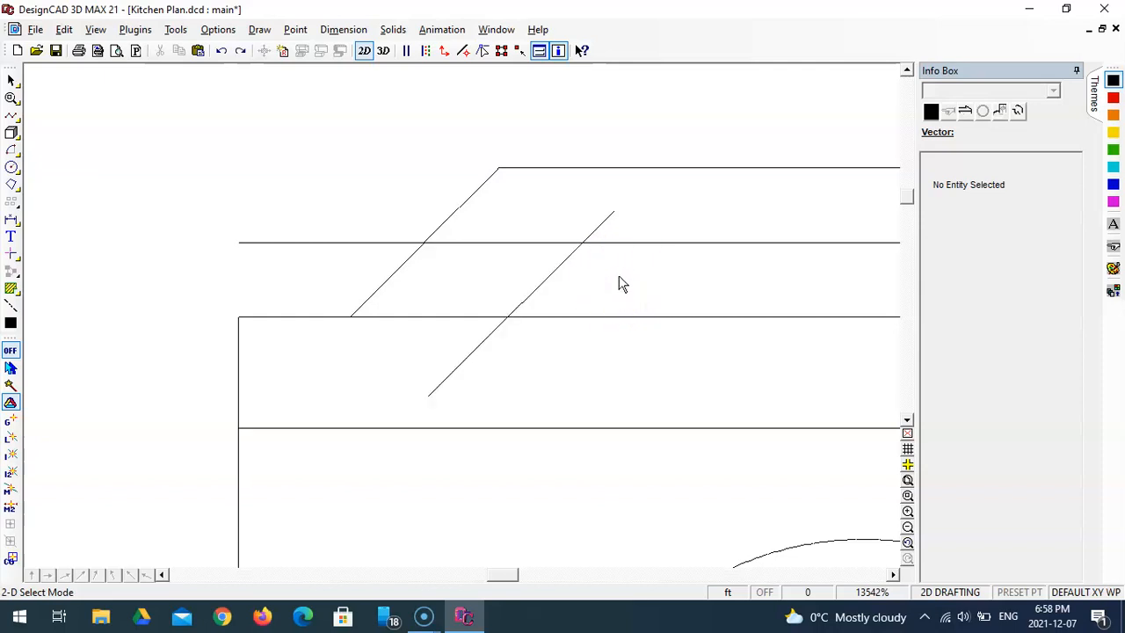
pyautogui.click(605, 217)
pyautogui.click(651, 221)
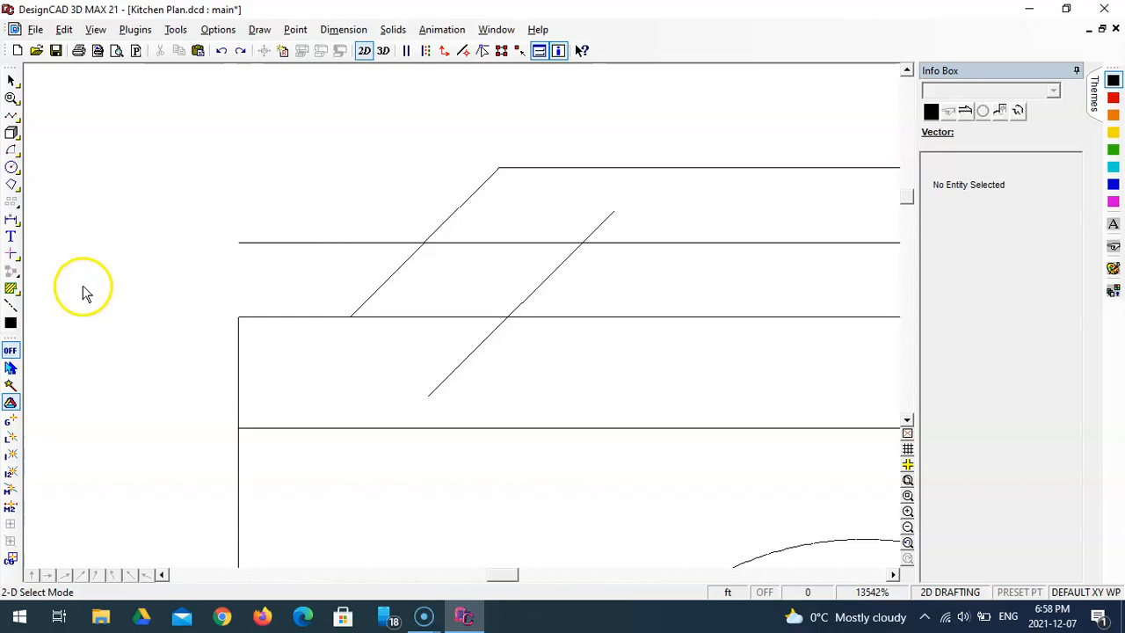
# Shorten the middle horizontal line's left end to just outside the left inner diagonal
pyautogui.click(11, 253)
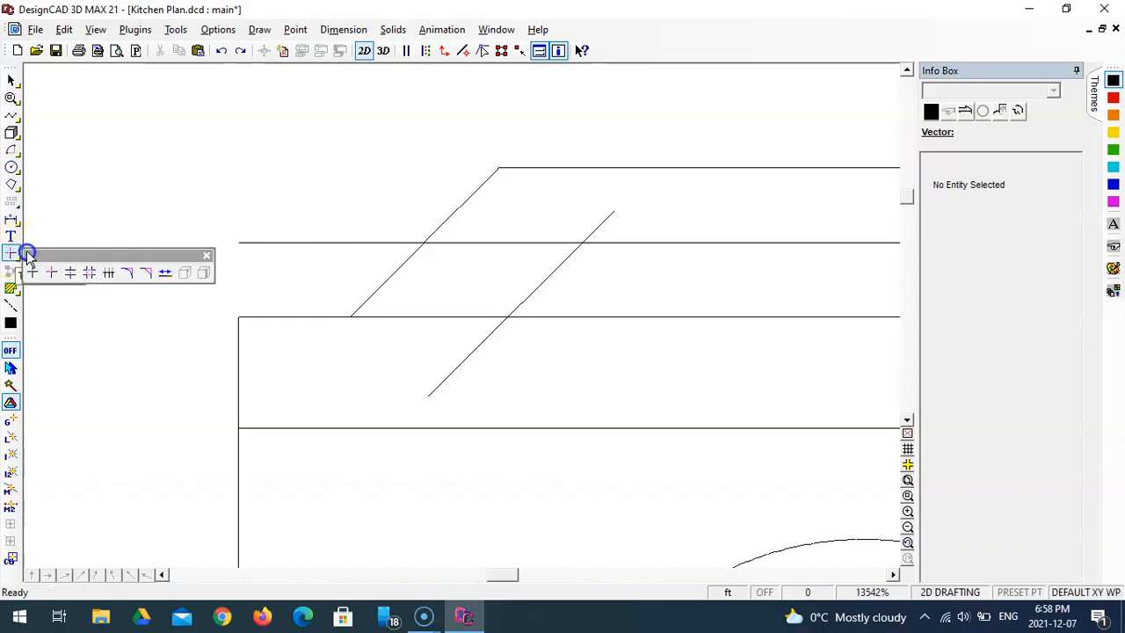
pyautogui.click(162, 272)
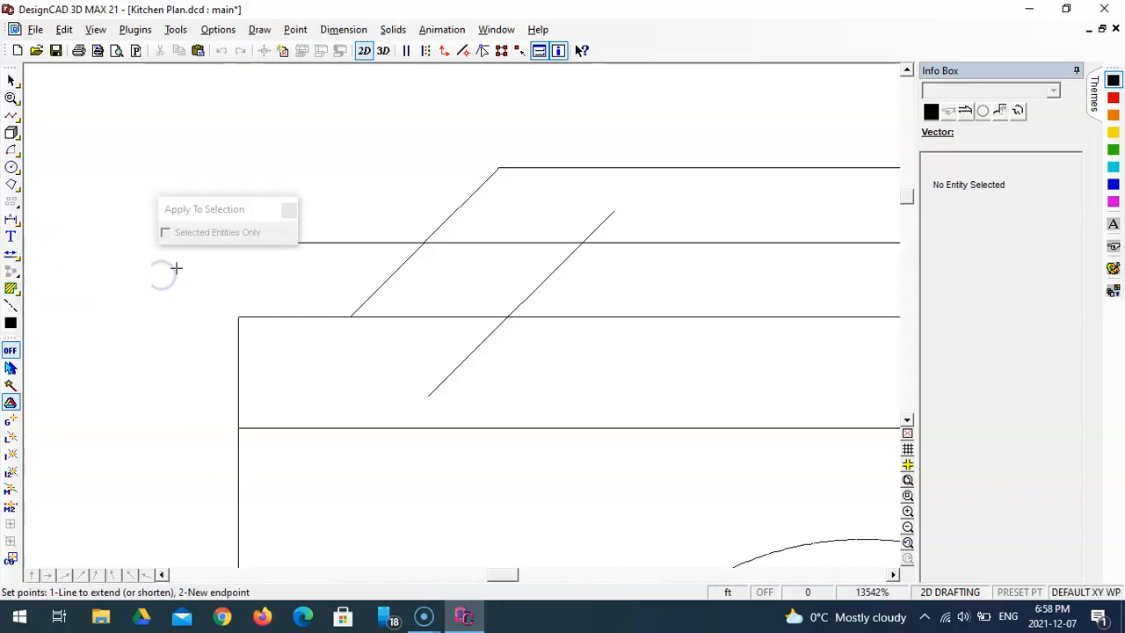
pyautogui.click(228, 238)
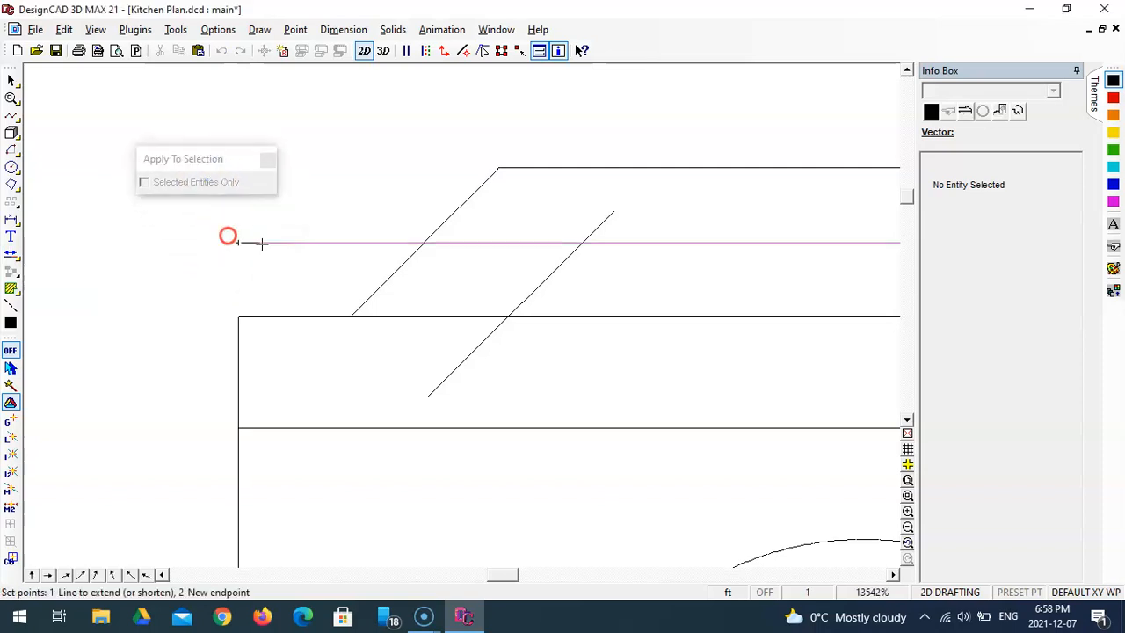
pyautogui.click(543, 242)
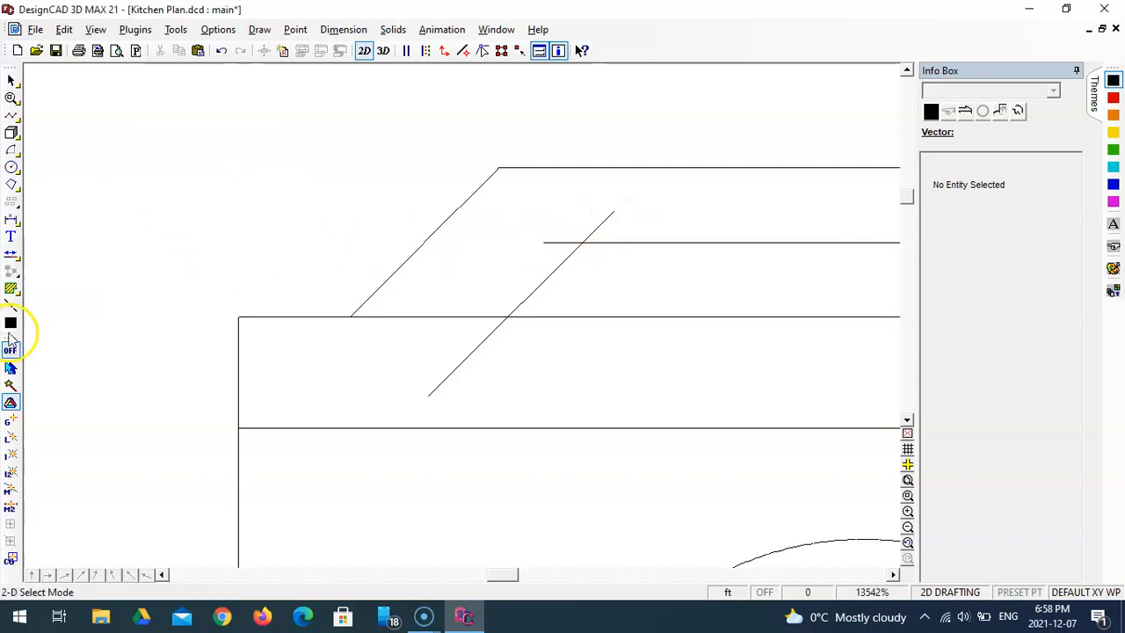
# Shorten both ends of the left inner diagonal to just beyond the stove's upper edge and the middle horizontal line
pyautogui.click(11, 253)
pyautogui.click(394, 383)
pyautogui.click(486, 339)
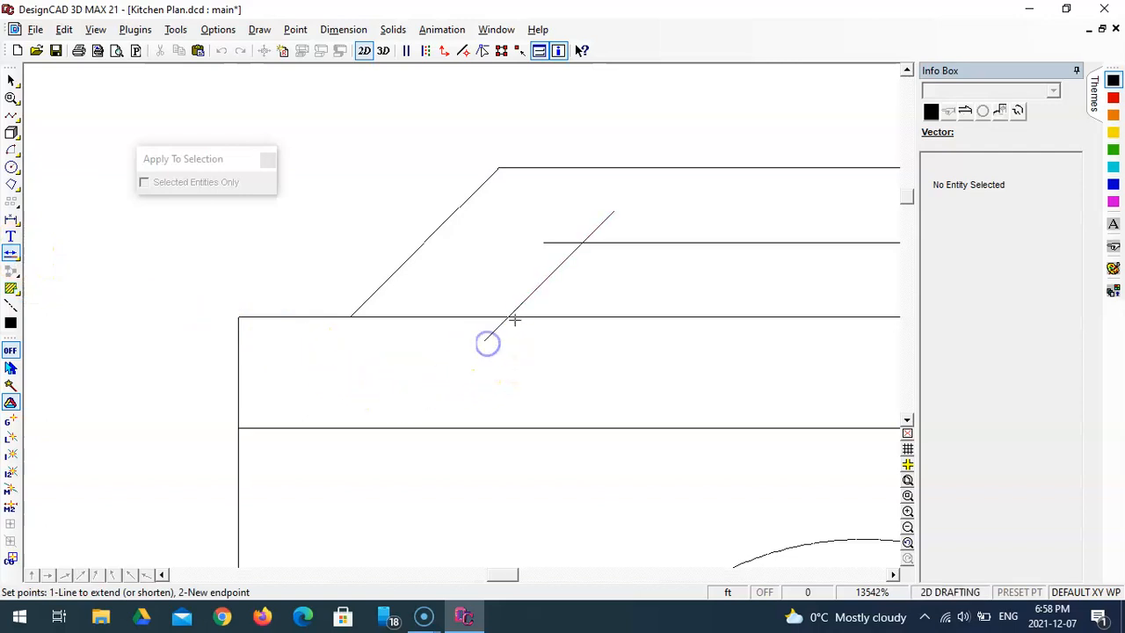
pyautogui.click(610, 217)
pyautogui.click(598, 229)
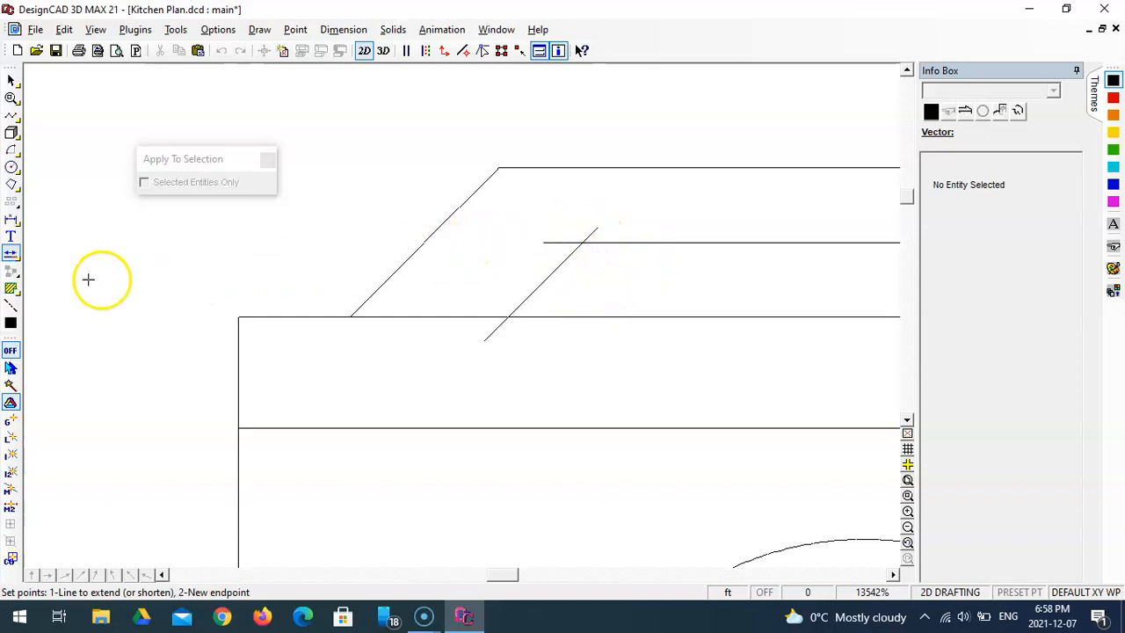
# Try to trim the shortened middle line and left inner diagonal into a corner, and undo the trim
pyautogui.click(10, 254)
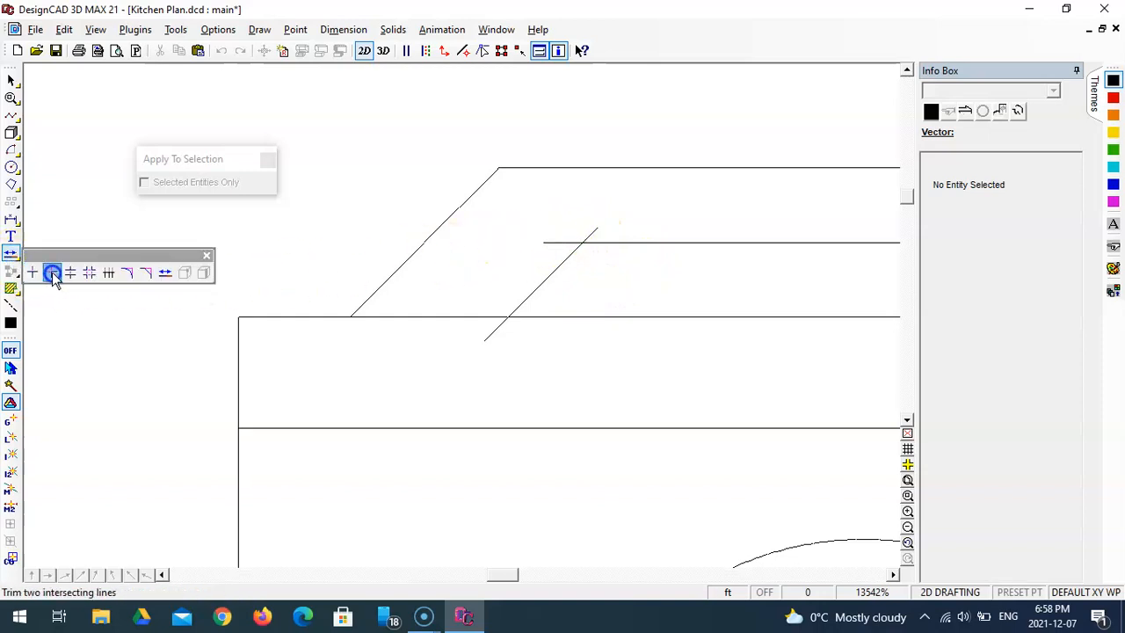
pyautogui.click(53, 275)
pyautogui.click(572, 243)
pyautogui.click(595, 232)
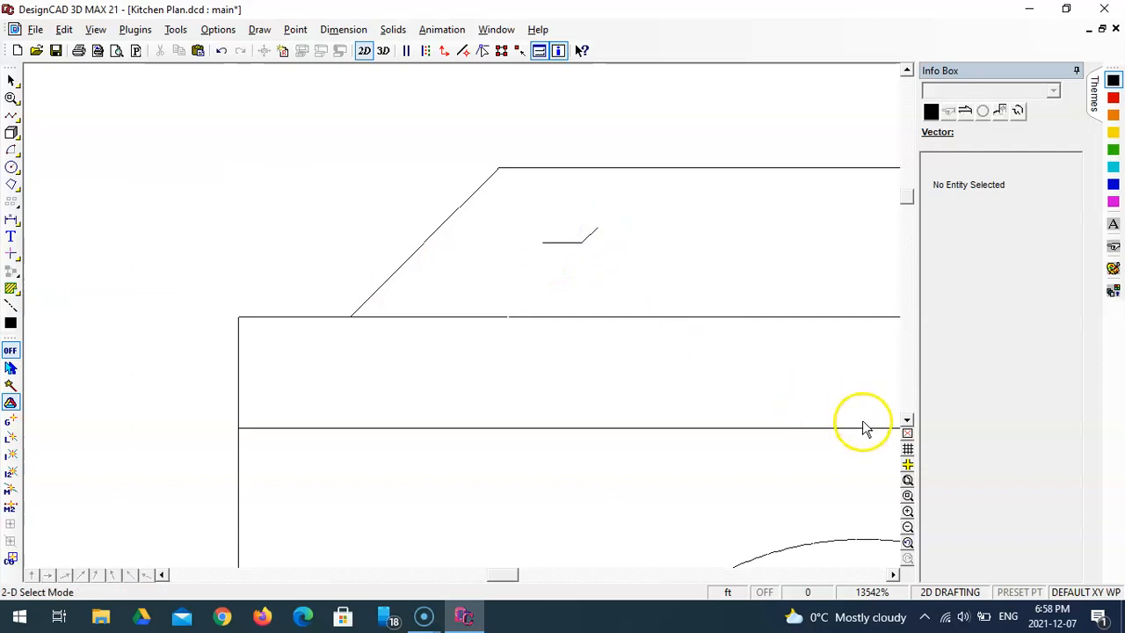
pyautogui.hotkey('ctrl', 'z')
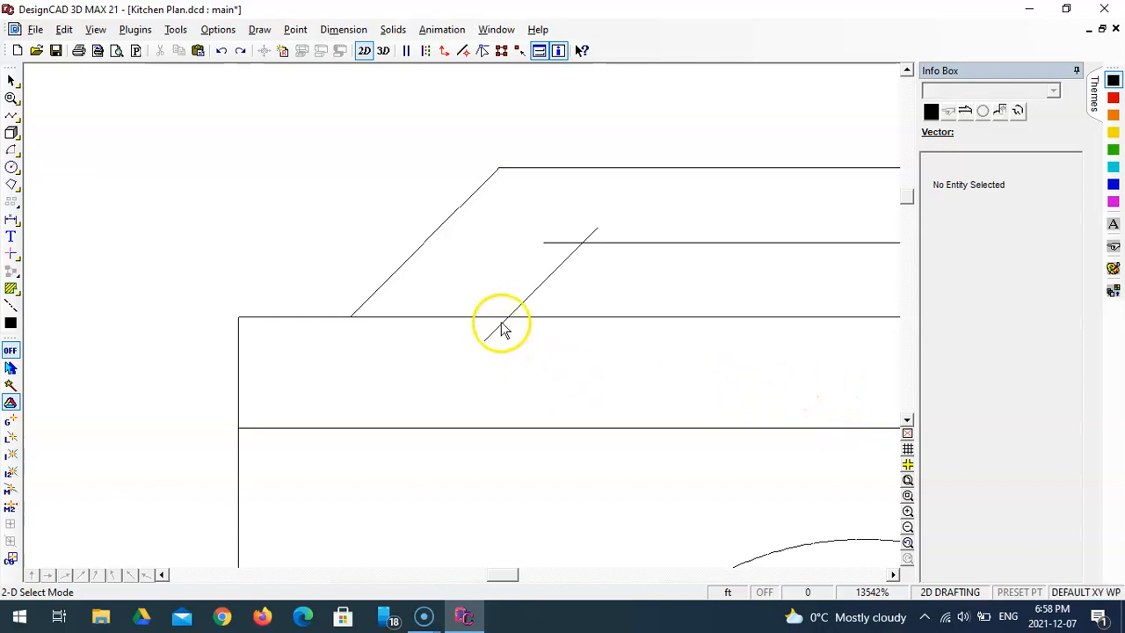
# Trim the left inner diagonal at the stove's upper edge with Trim Shorter End enabled
pyautogui.click(12, 253)
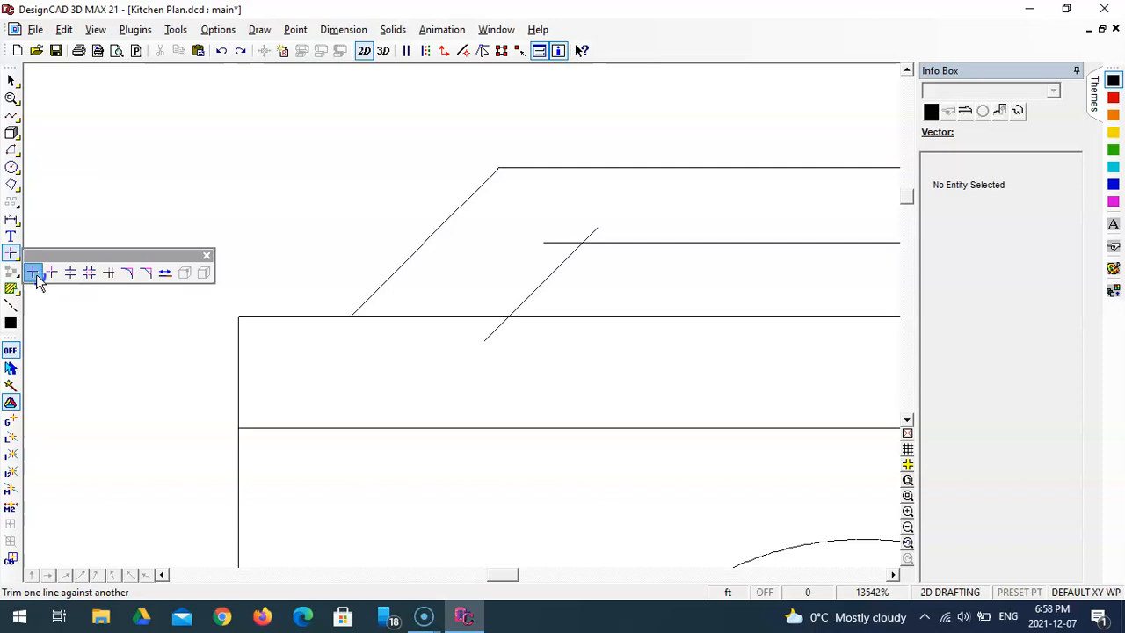
pyautogui.click(33, 273)
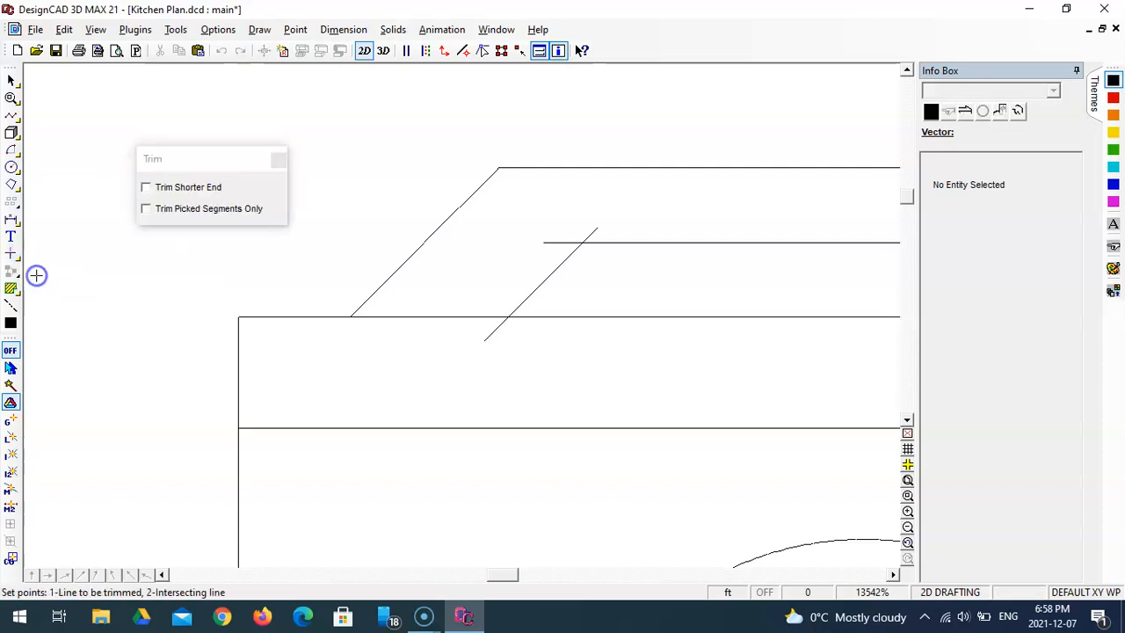
pyautogui.click(146, 187)
pyautogui.click(490, 334)
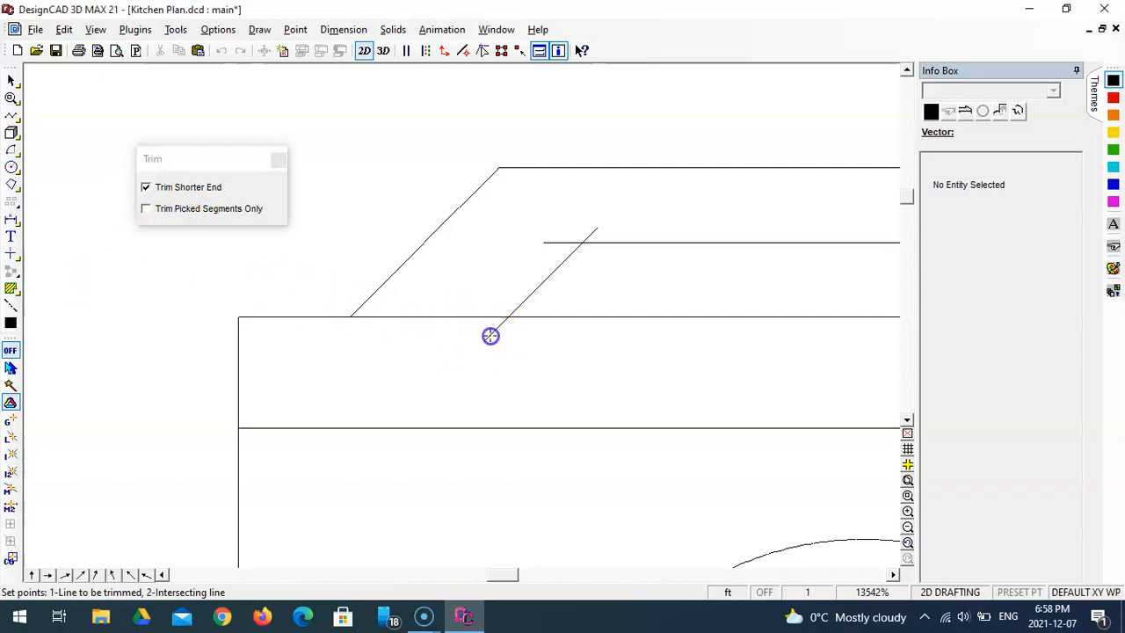
pyautogui.click(472, 321)
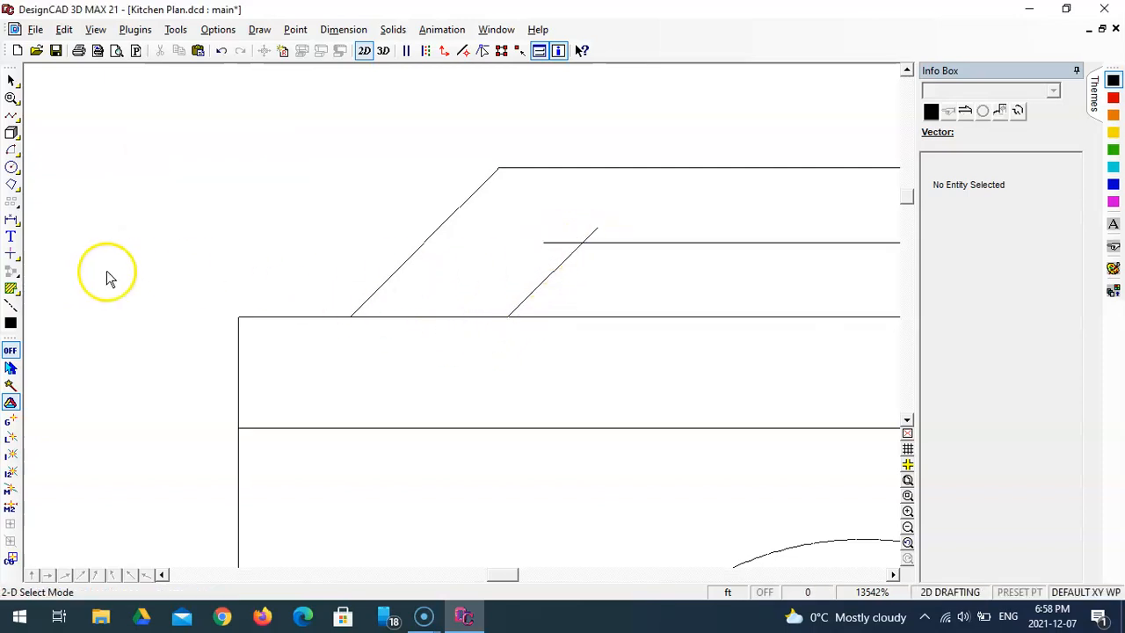
# Trim the left inner diagonal and the middle horizontal line to each other to form a clean corner
pyautogui.click(10, 255)
pyautogui.click(49, 269)
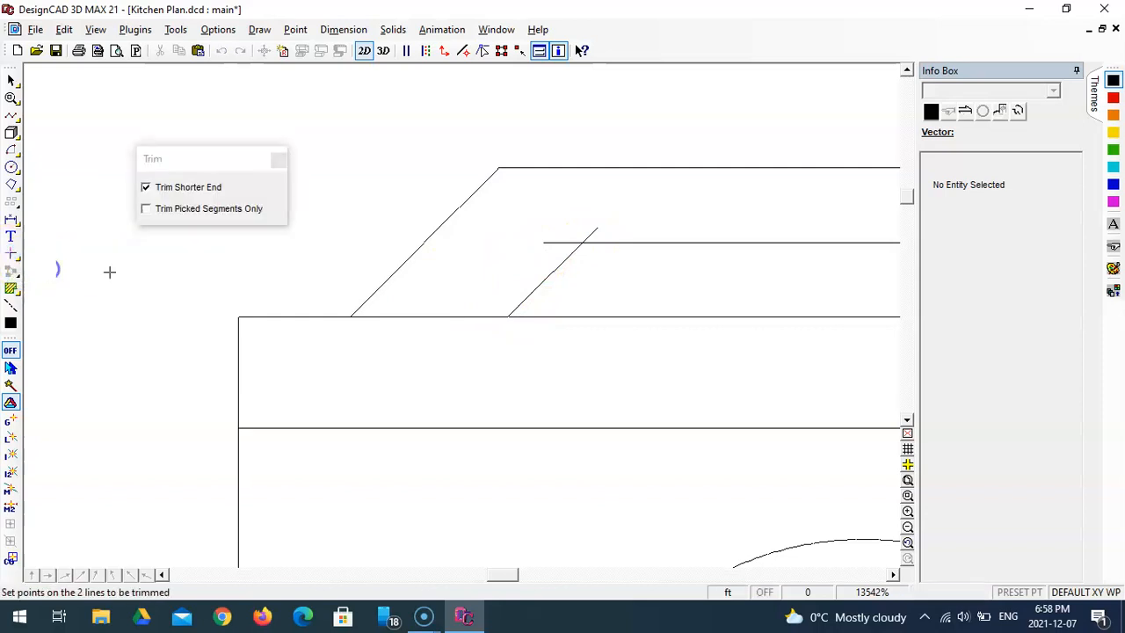
pyautogui.click(592, 229)
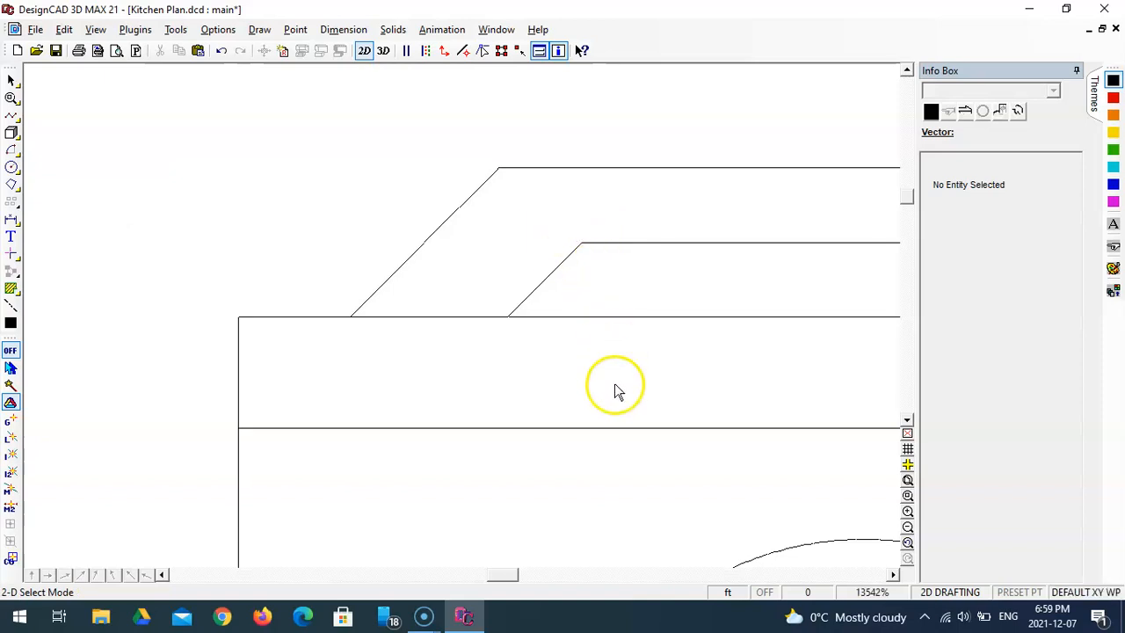
# Fill the band between the outer and inner outlines of the stove's back panel with the WIN_SOLID hatch
pyautogui.click(908, 482)
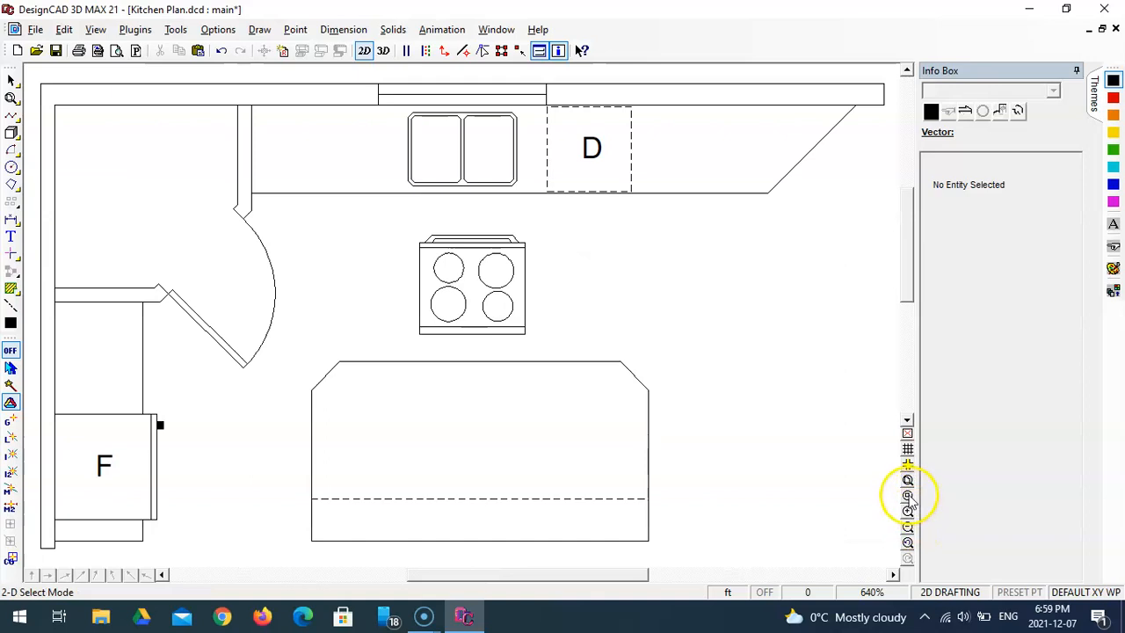
pyautogui.click(908, 495)
pyautogui.click(386, 220)
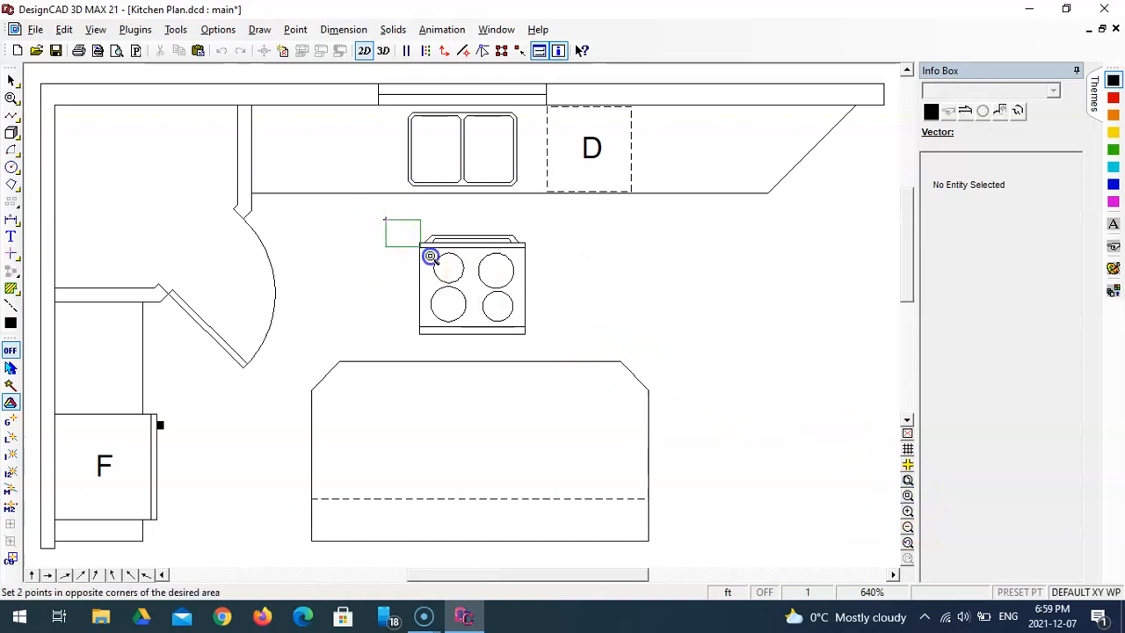
pyautogui.click(556, 350)
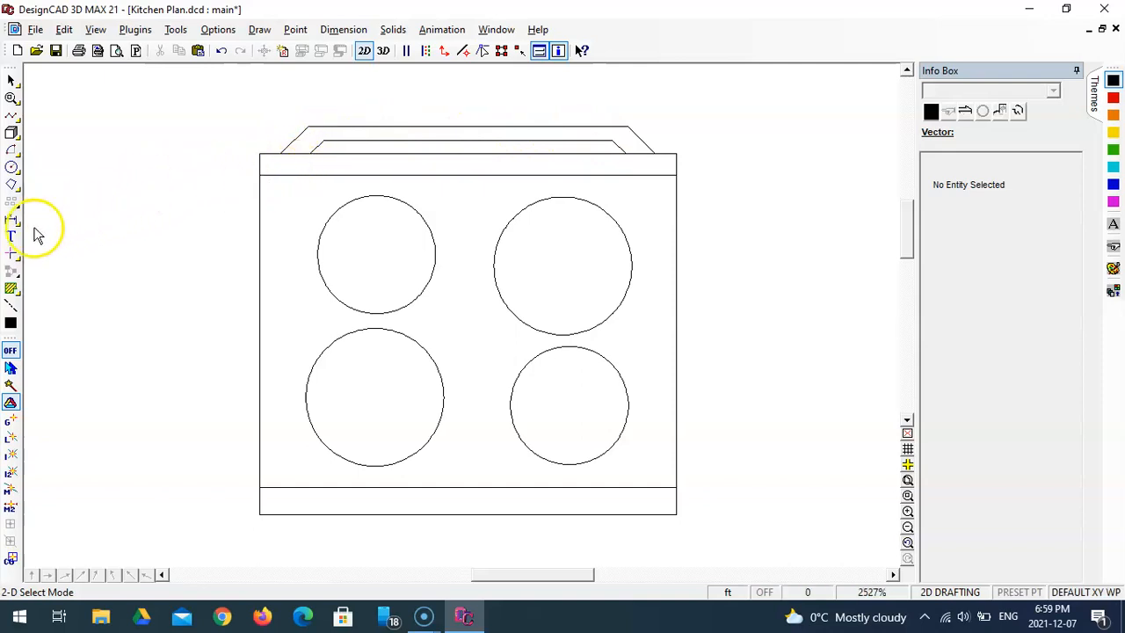
pyautogui.click(11, 288)
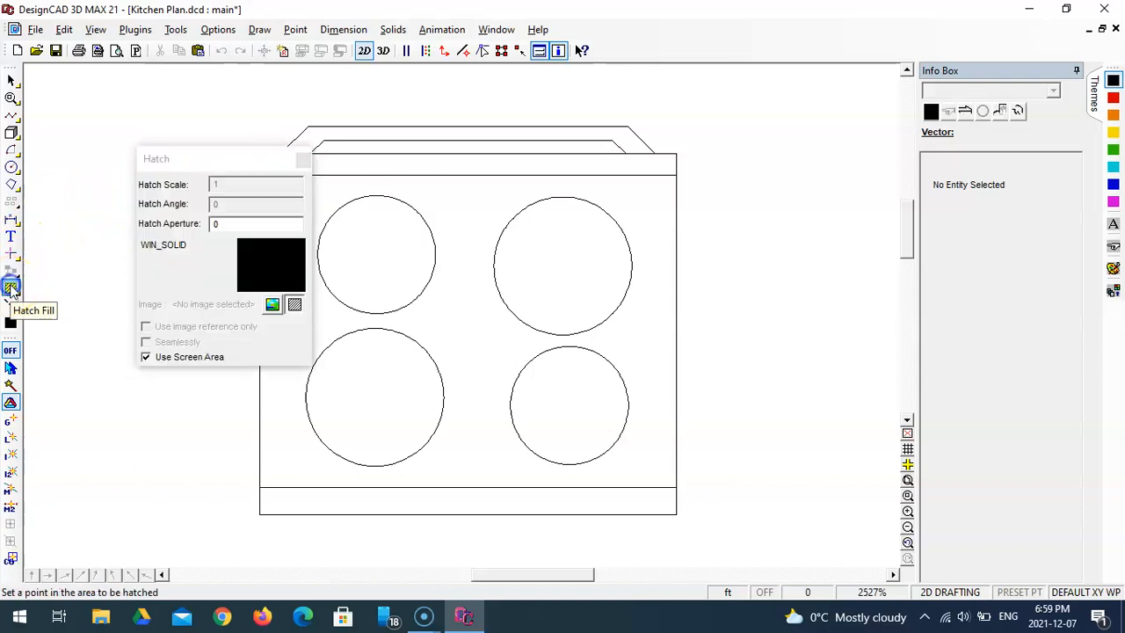
pyautogui.click(198, 152)
pyautogui.moveTo(197, 152); pyautogui.dragTo(141, 115)
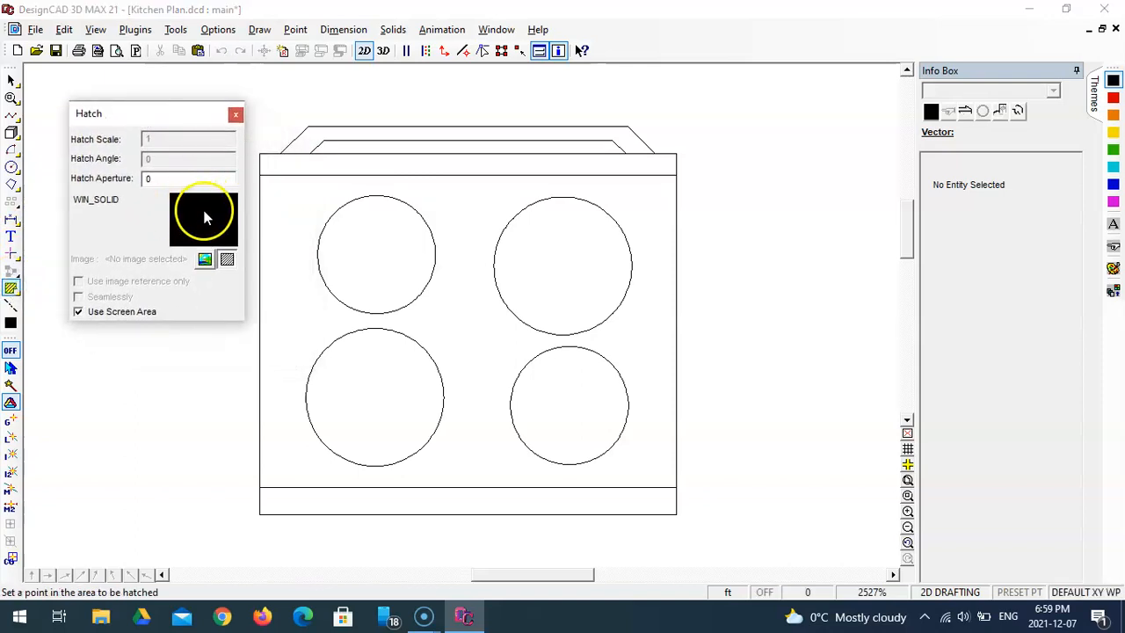
pyautogui.click(204, 217)
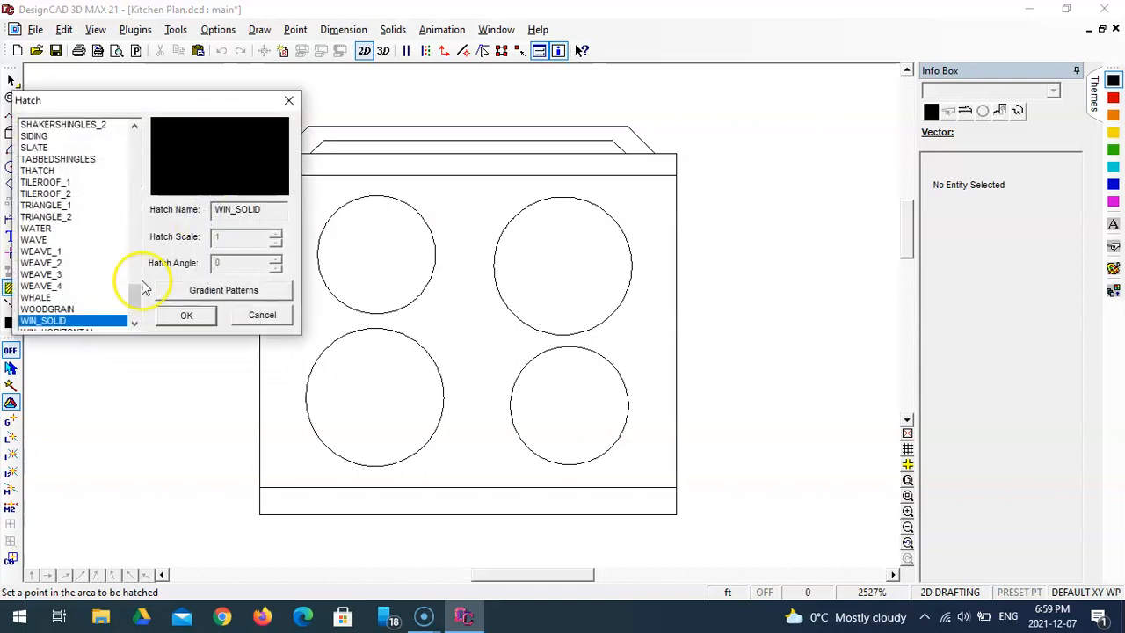
pyautogui.click(137, 319)
pyautogui.click(96, 255)
pyautogui.click(180, 318)
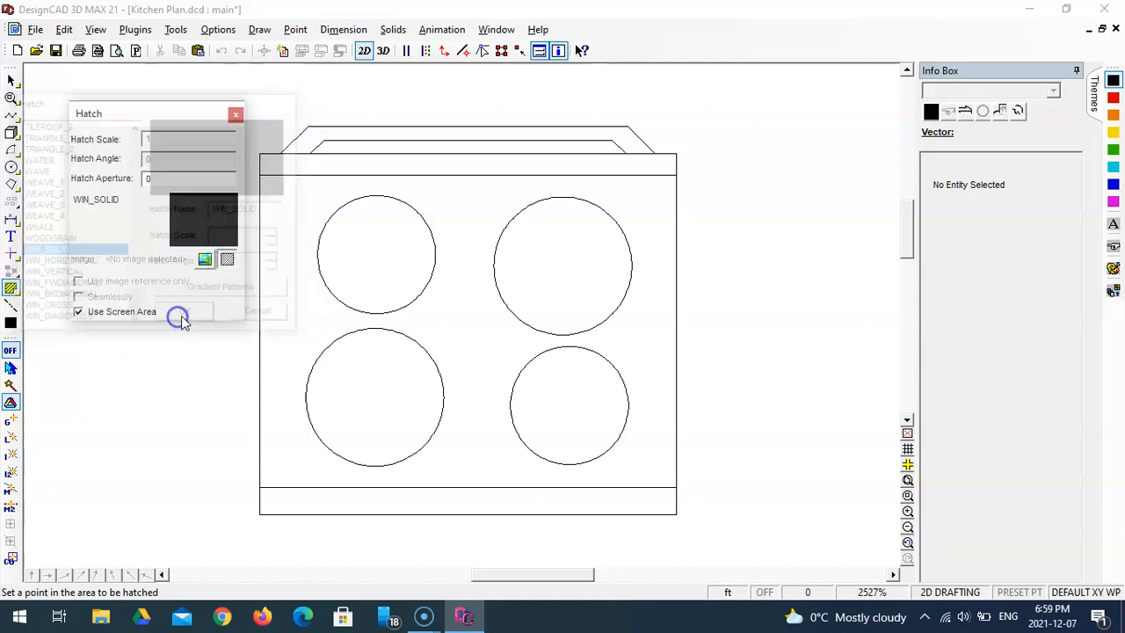
pyautogui.click(372, 136)
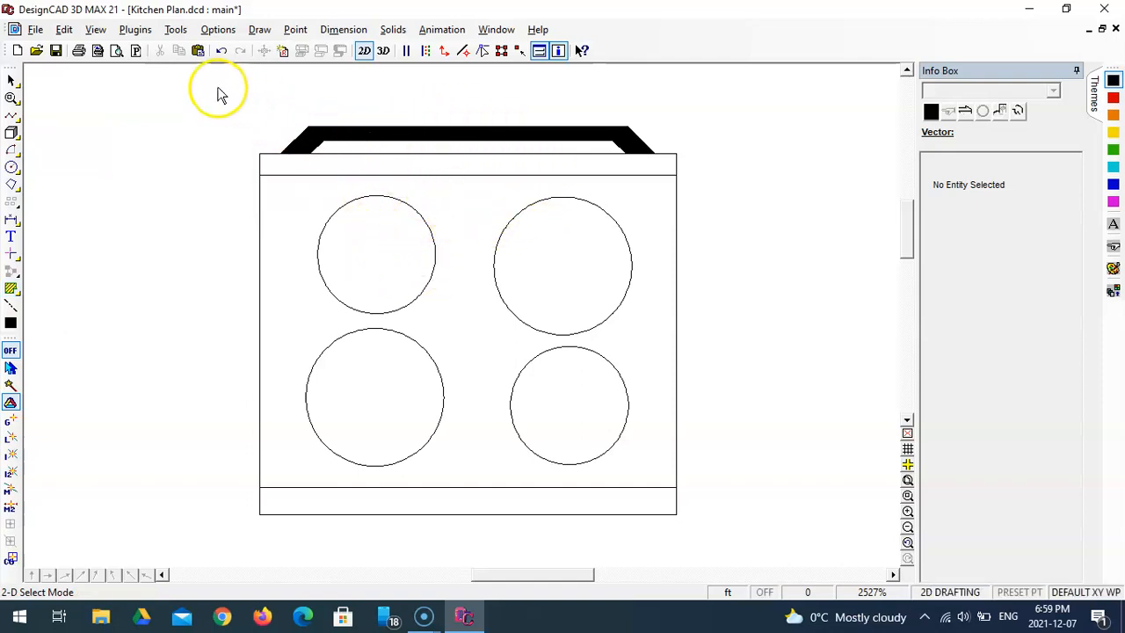
# Select the whole stove, including the hatched back panel, and define it as a group
pyautogui.moveTo(208, 85)
pyautogui.mouseDown()
pyautogui.moveTo(378, 237)
pyautogui.moveTo(671, 435)
pyautogui.moveTo(773, 535)
pyautogui.mouseUp()
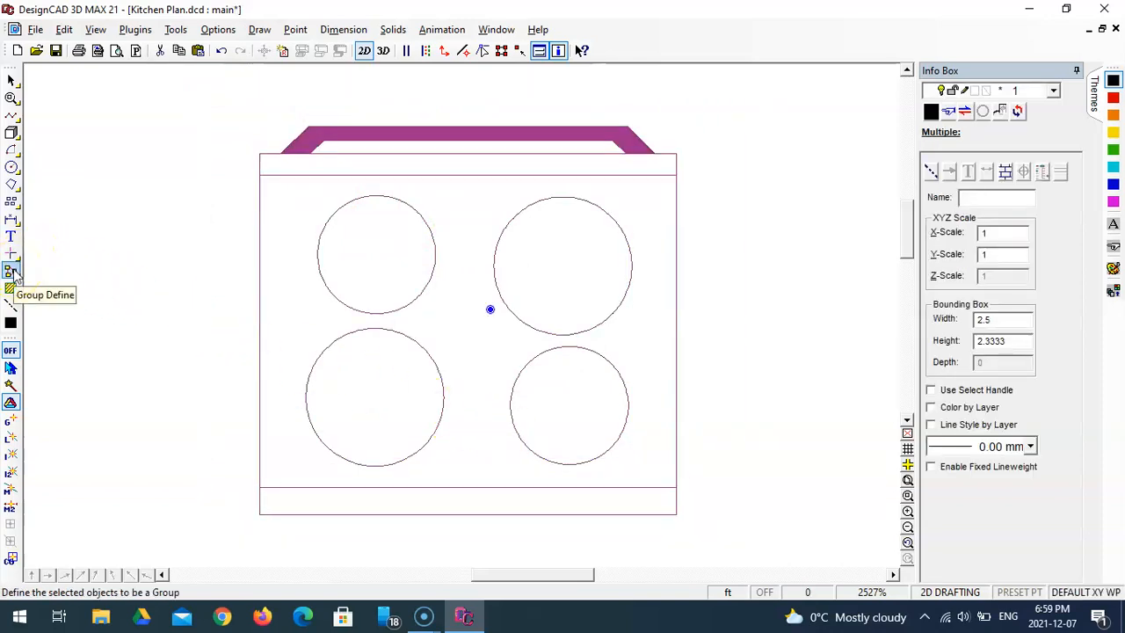
pyautogui.click(11, 272)
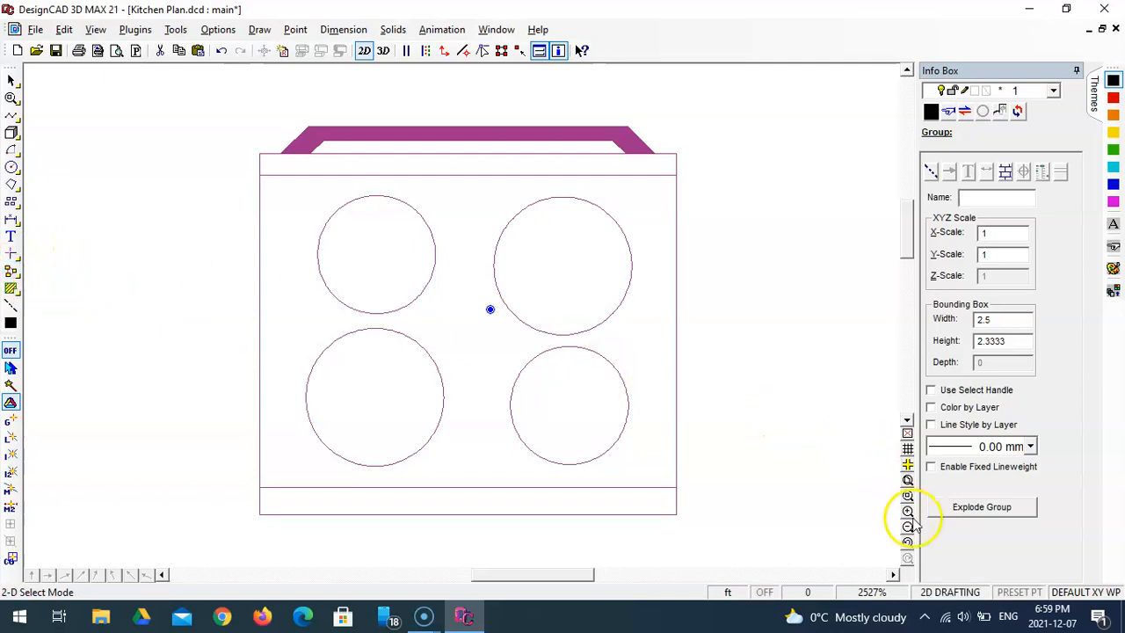
# Move the stove group down to just above the island's upper edge and deselect it
pyautogui.click(909, 479)
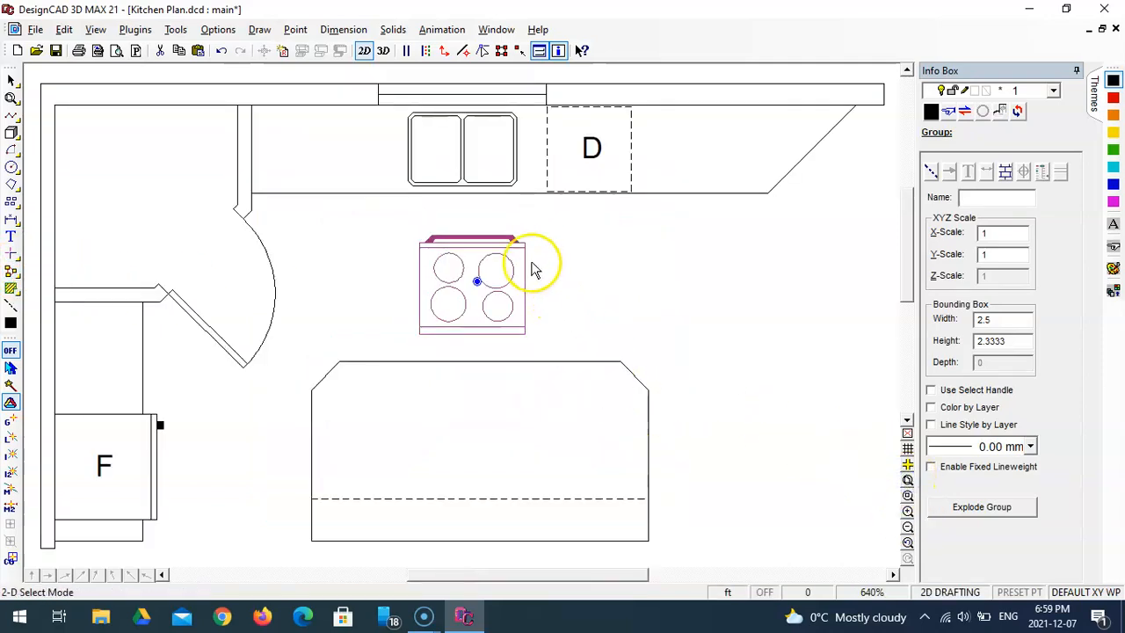
pyautogui.moveTo(477, 281)
pyautogui.mouseDown()
pyautogui.moveTo(487, 384)
pyautogui.moveTo(477, 397)
pyautogui.moveTo(486, 298)
pyautogui.mouseUp()
pyautogui.click(486, 298)
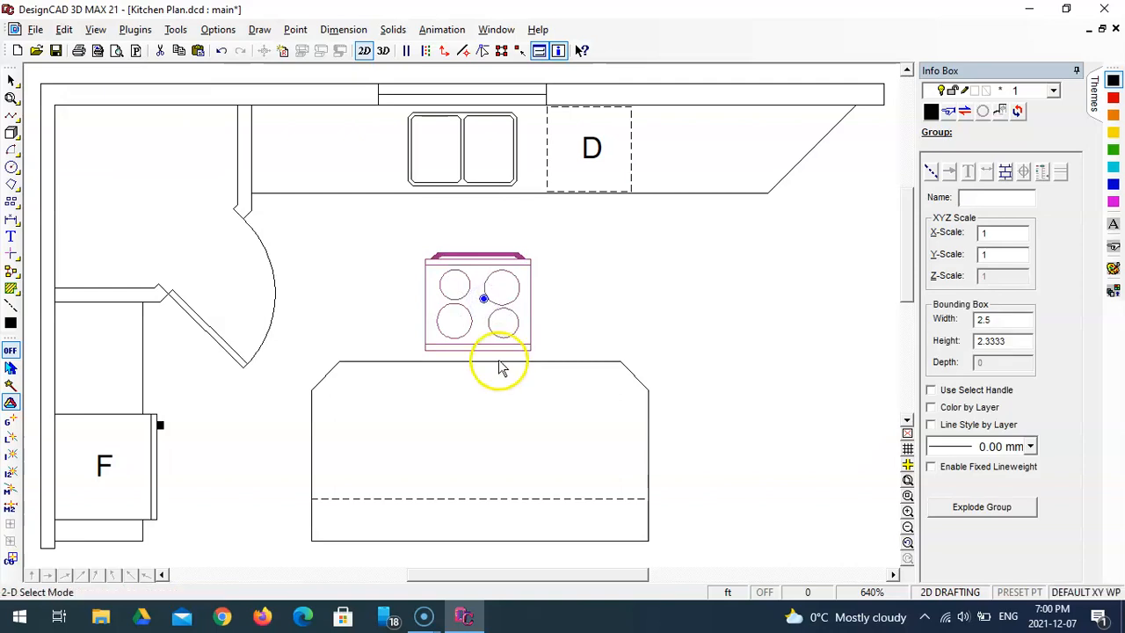
pyautogui.click(505, 412)
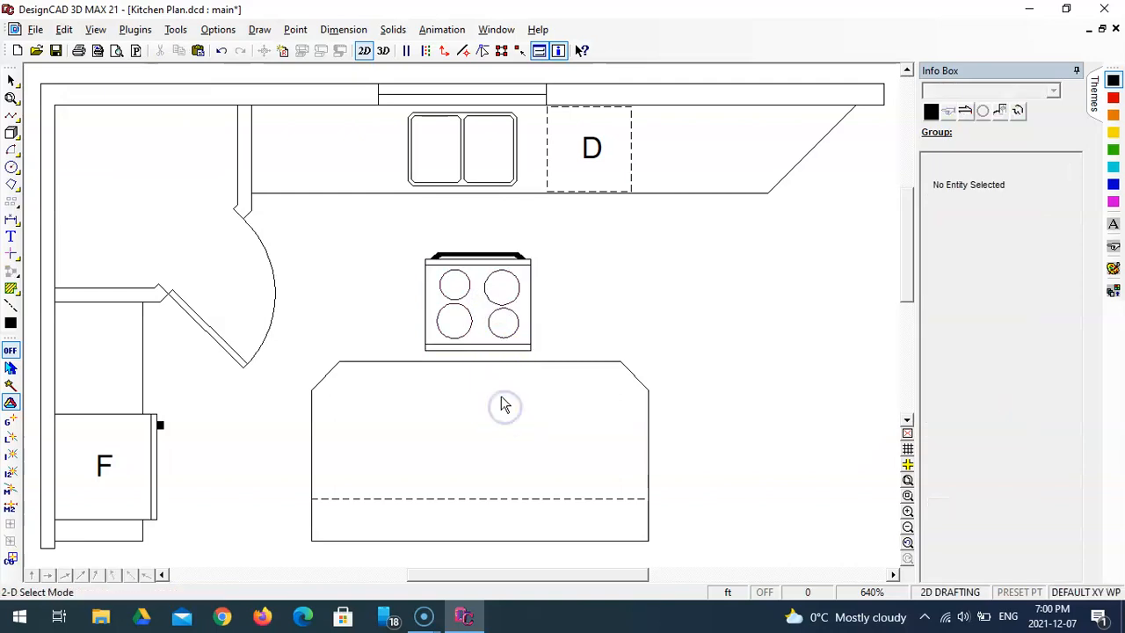
# Set the dimension text format to 1.500 and save the dimension text settings
pyautogui.click(9, 116)
pyautogui.click(14, 222)
pyautogui.click(14, 221)
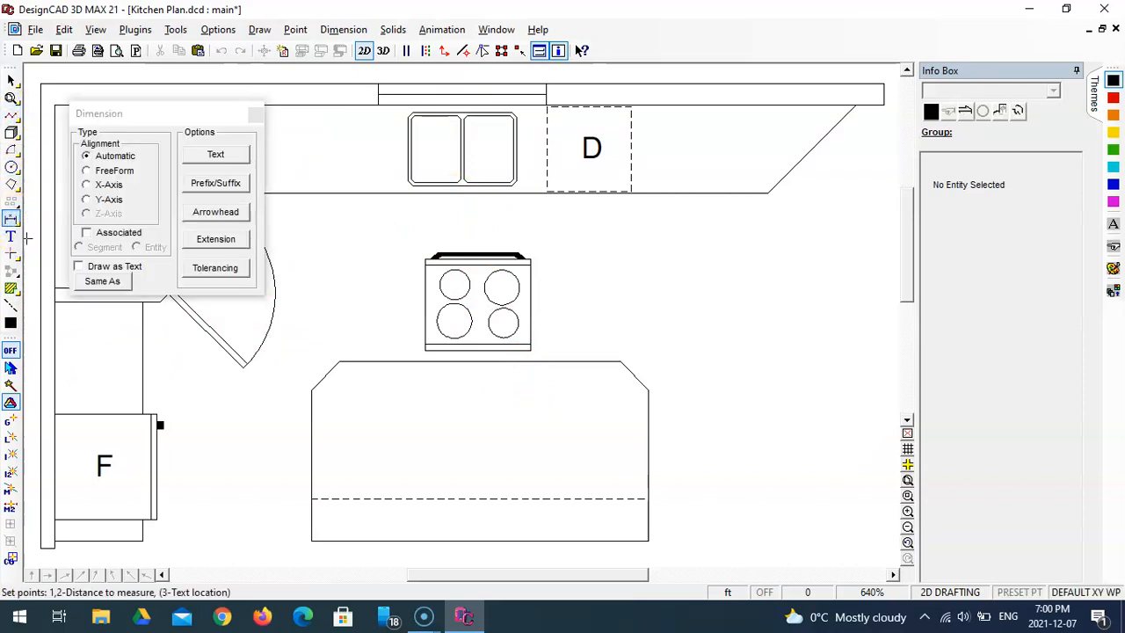
pyautogui.click(222, 156)
pyautogui.click(452, 214)
pyautogui.click(417, 226)
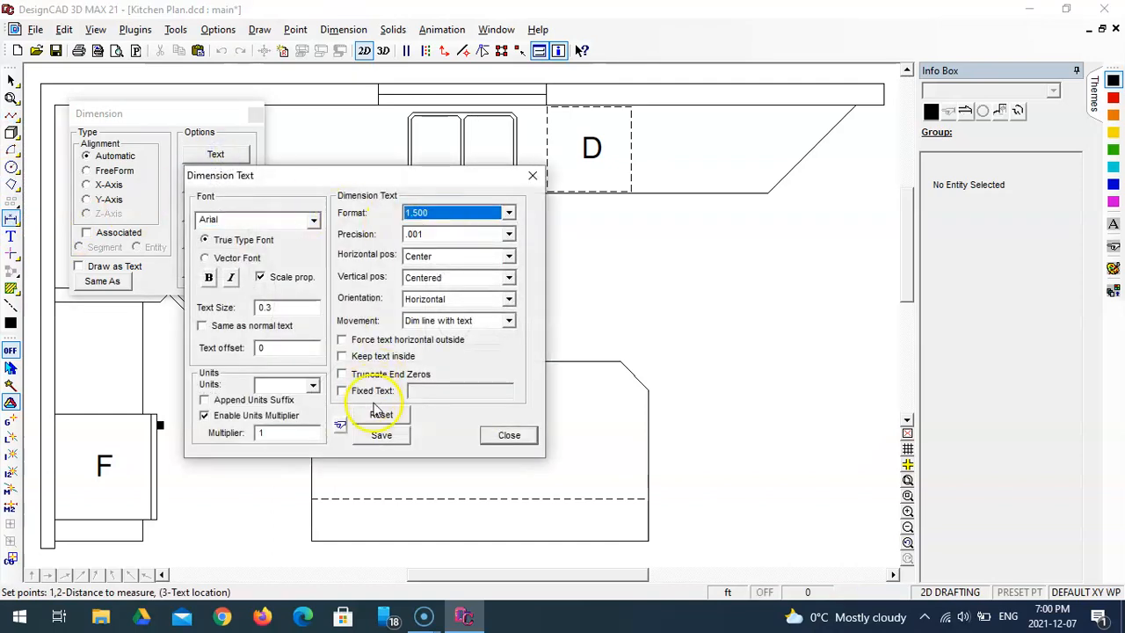
pyautogui.click(393, 436)
pyautogui.click(507, 437)
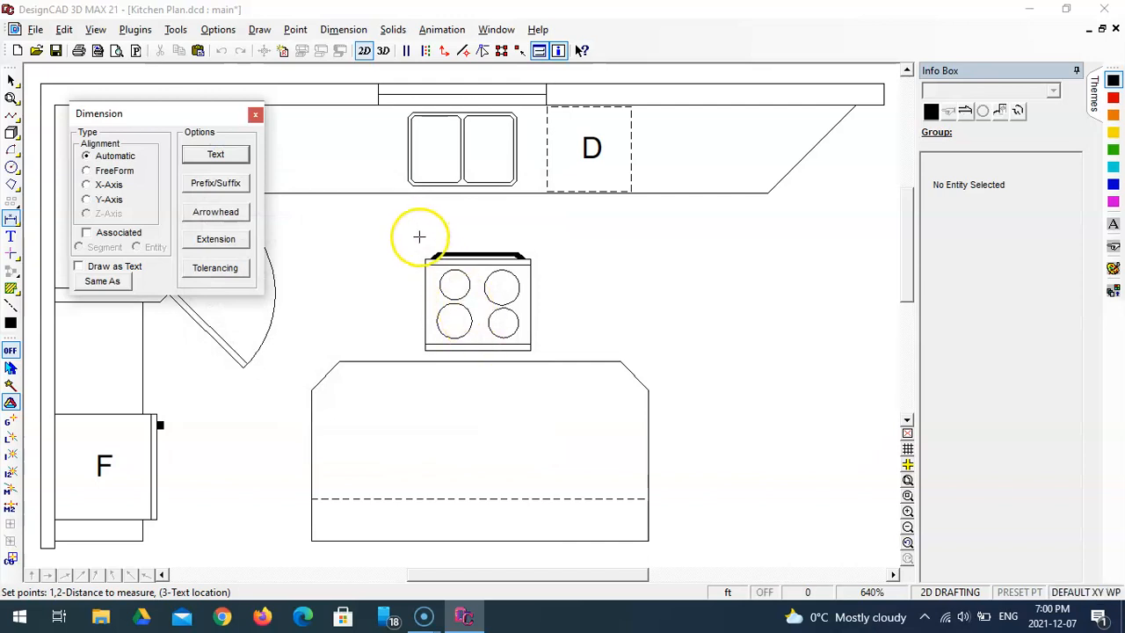
# Dimension the stove's width and the island's straight upper edge between its two angled corners
pyautogui.click(425, 259)
pyautogui.click(531, 257)
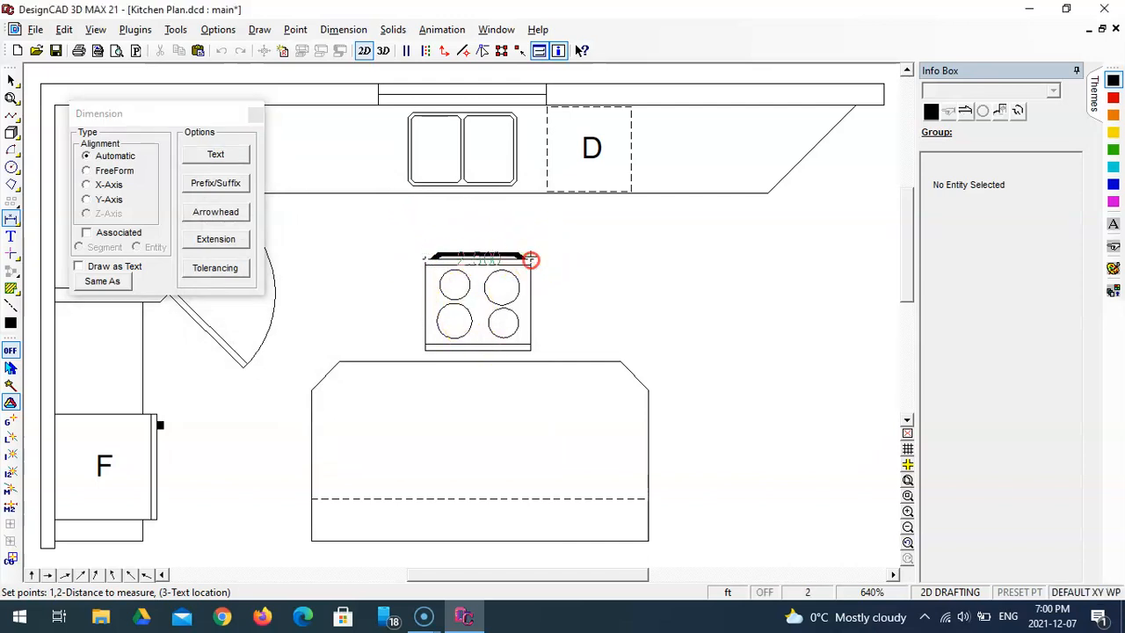
pyautogui.click(529, 231)
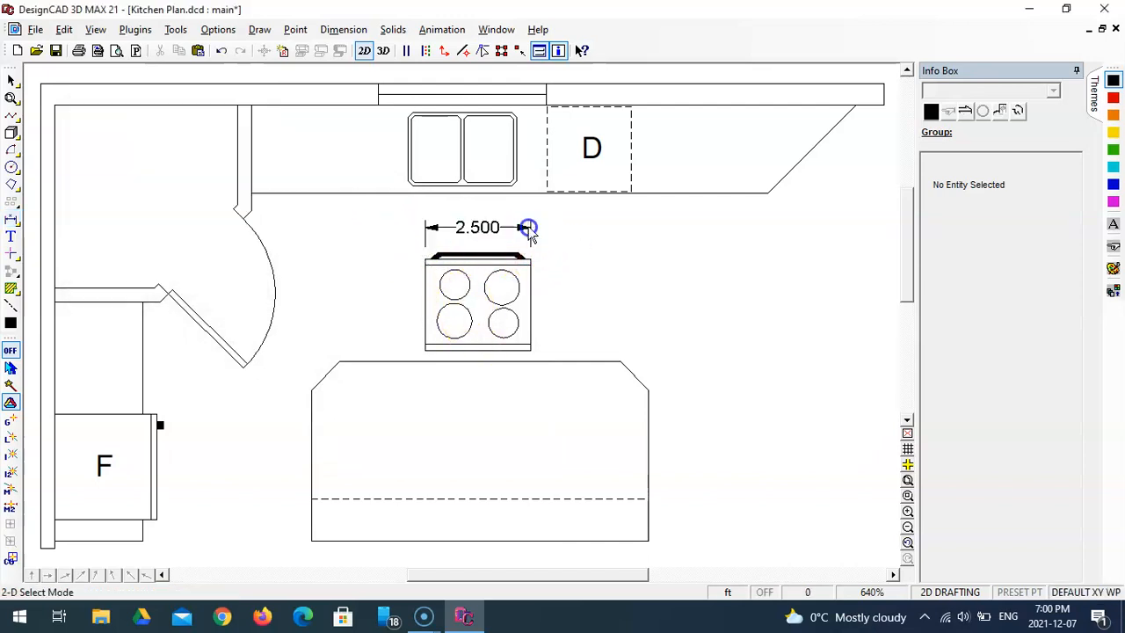
pyautogui.click(11, 218)
pyautogui.click(339, 361)
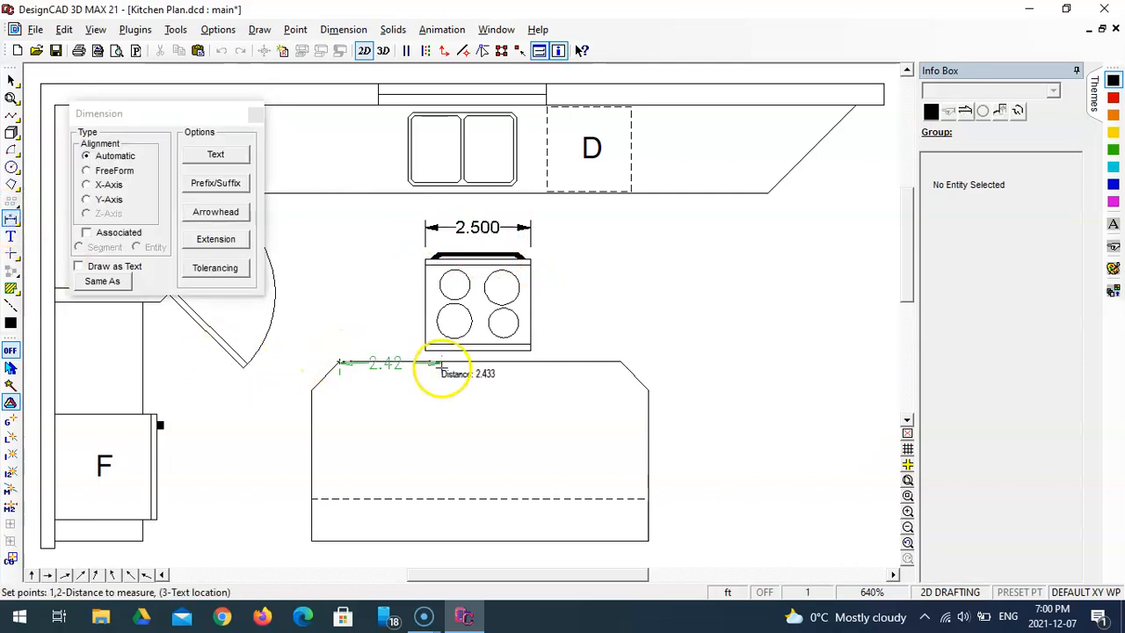
pyautogui.click(621, 362)
pyautogui.click(608, 421)
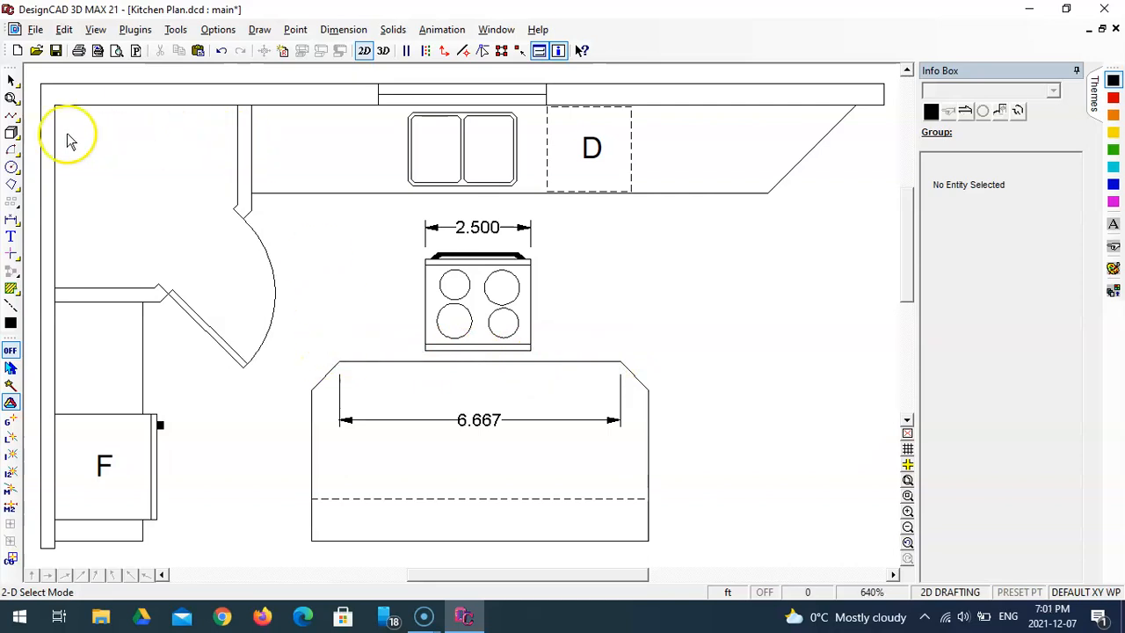
# Draw an orthogonal guide line from the left end of the island's upper edge, (6.667-2.5)/2 ft along it, and down past the dashed line
pyautogui.click(11, 116)
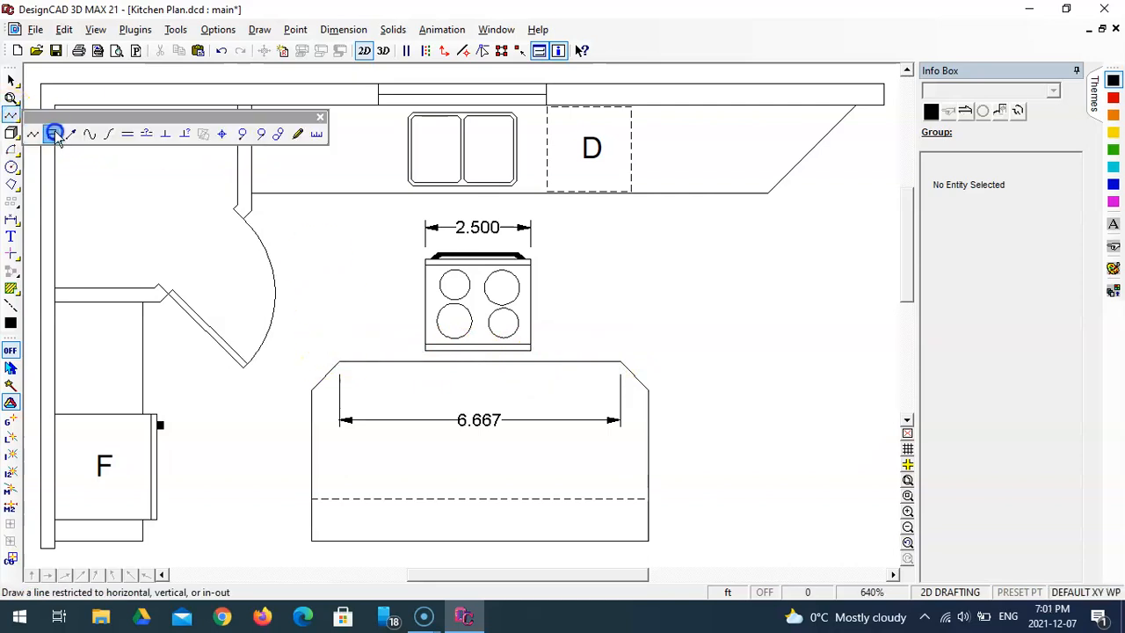
pyautogui.click(51, 133)
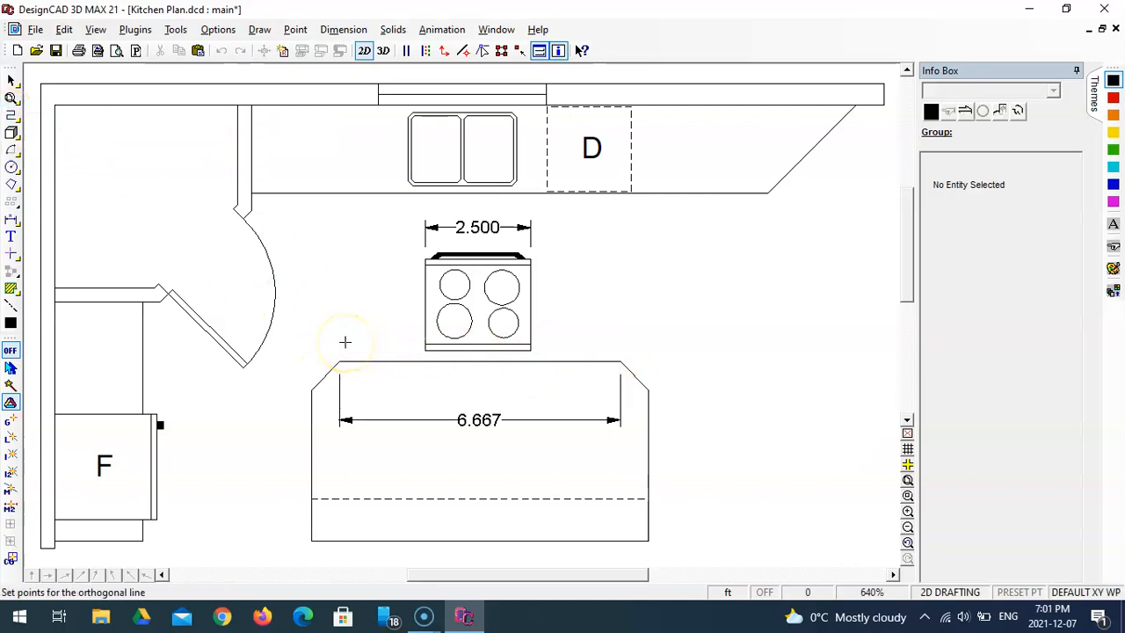
pyautogui.click(339, 362)
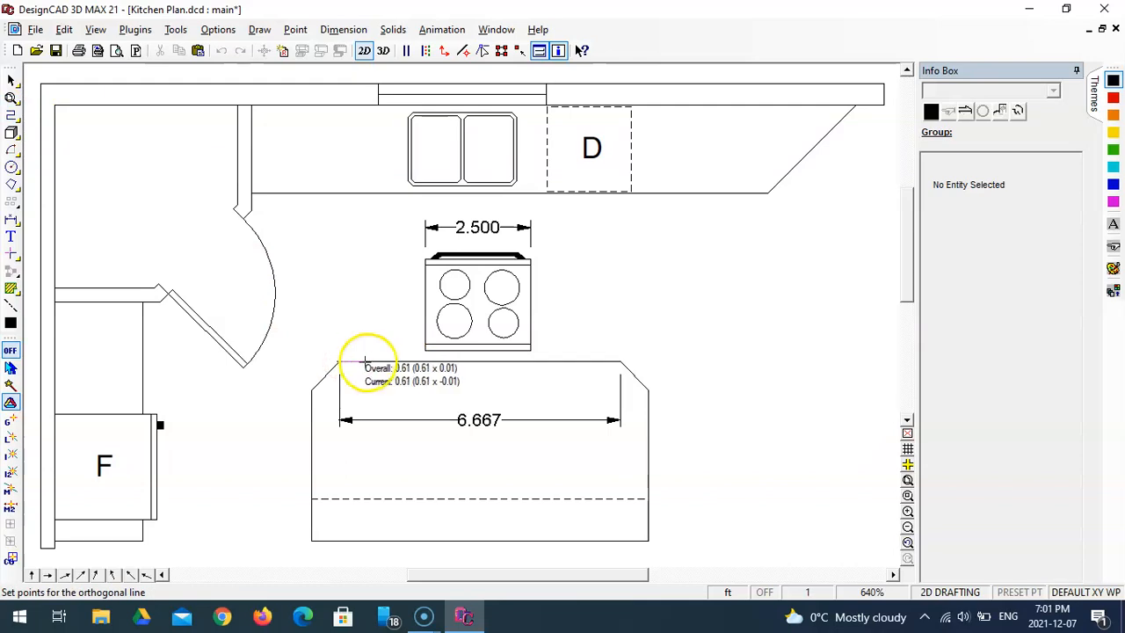
pyautogui.press('space')
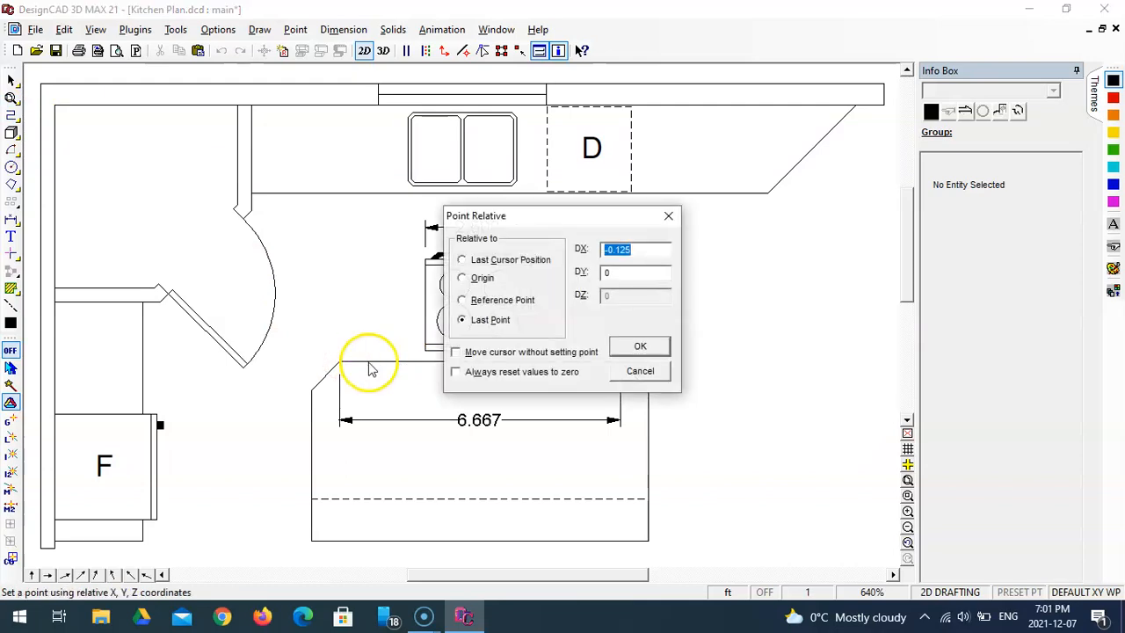
pyautogui.moveTo(555, 219); pyautogui.dragTo(706, 149)
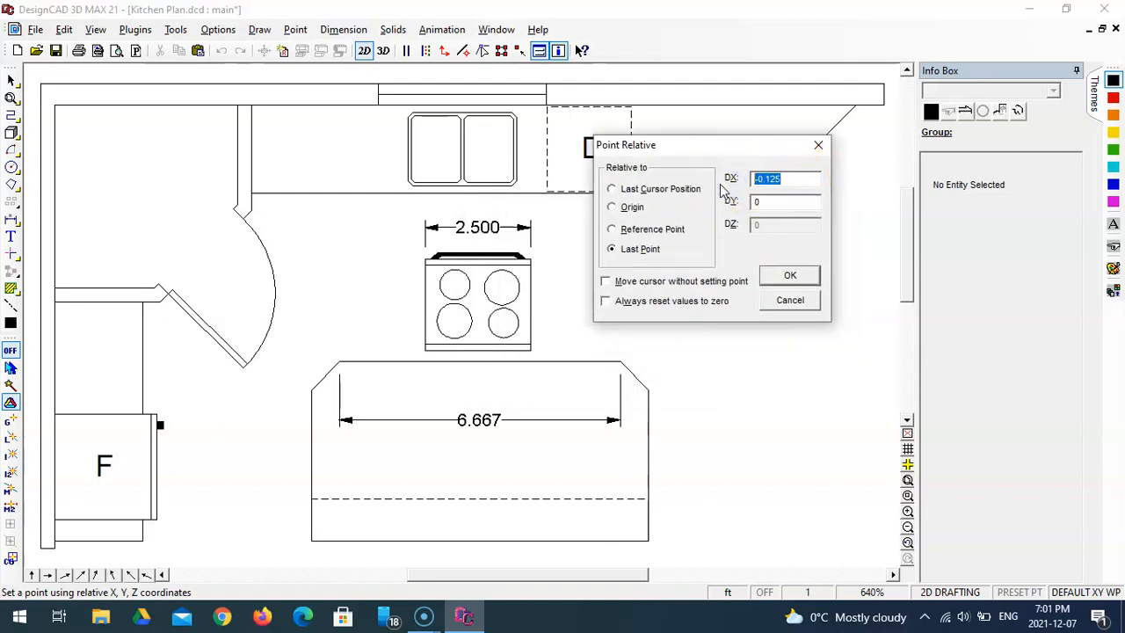
pyautogui.write('6.667-2.5')
pyautogui.click(781, 202)
pyautogui.click(783, 178)
pyautogui.write('/2')
pyautogui.click(786, 204)
pyautogui.click(791, 275)
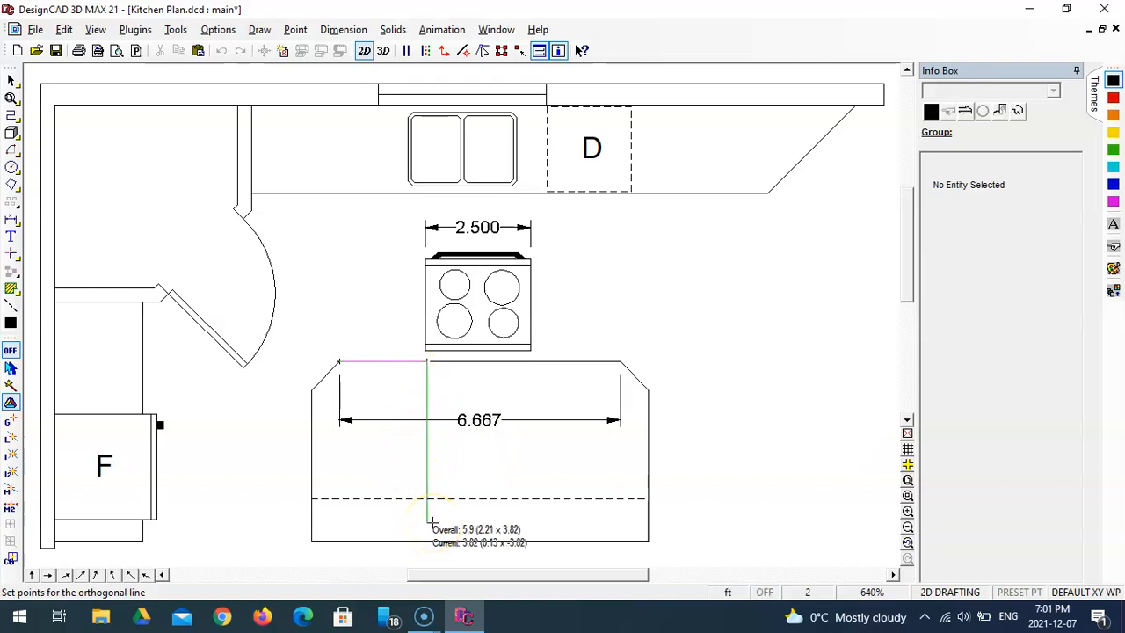
pyautogui.click(429, 526)
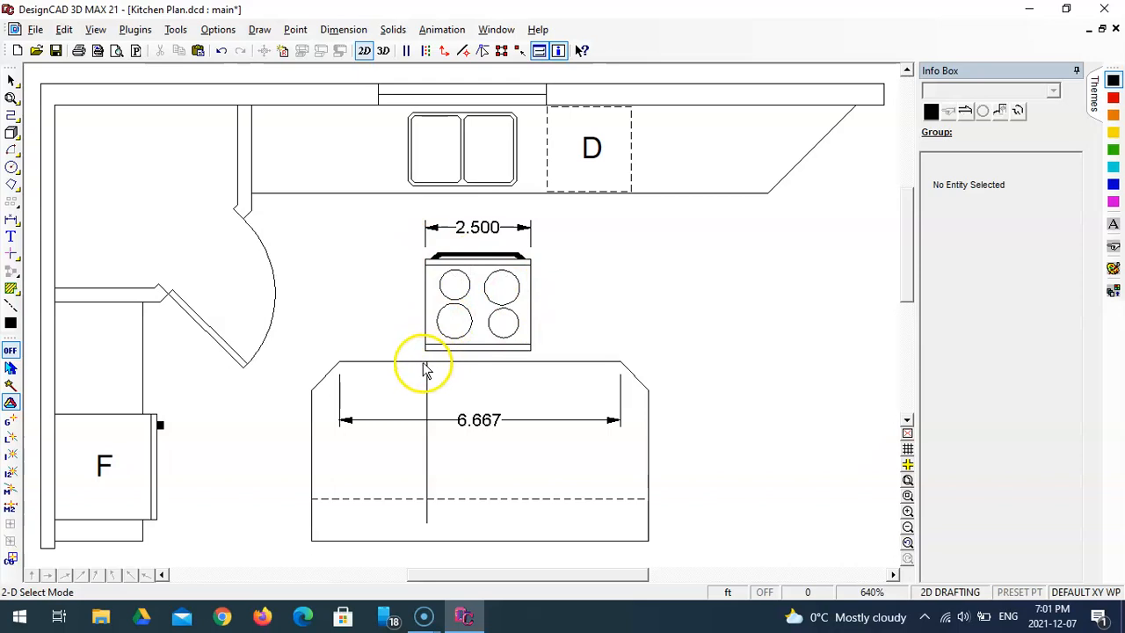
# Move the stove by the left end of its upper inner line onto the guide line's corner, and delete the guide line
pyautogui.click(426, 257)
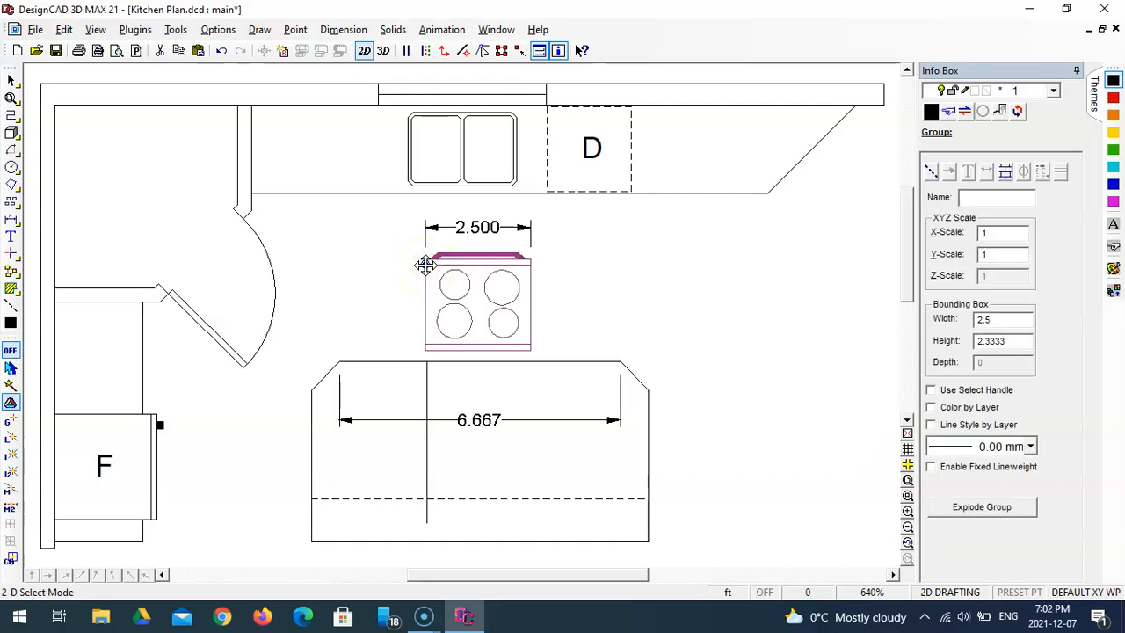
pyautogui.moveTo(426, 263); pyautogui.dragTo(427, 361)
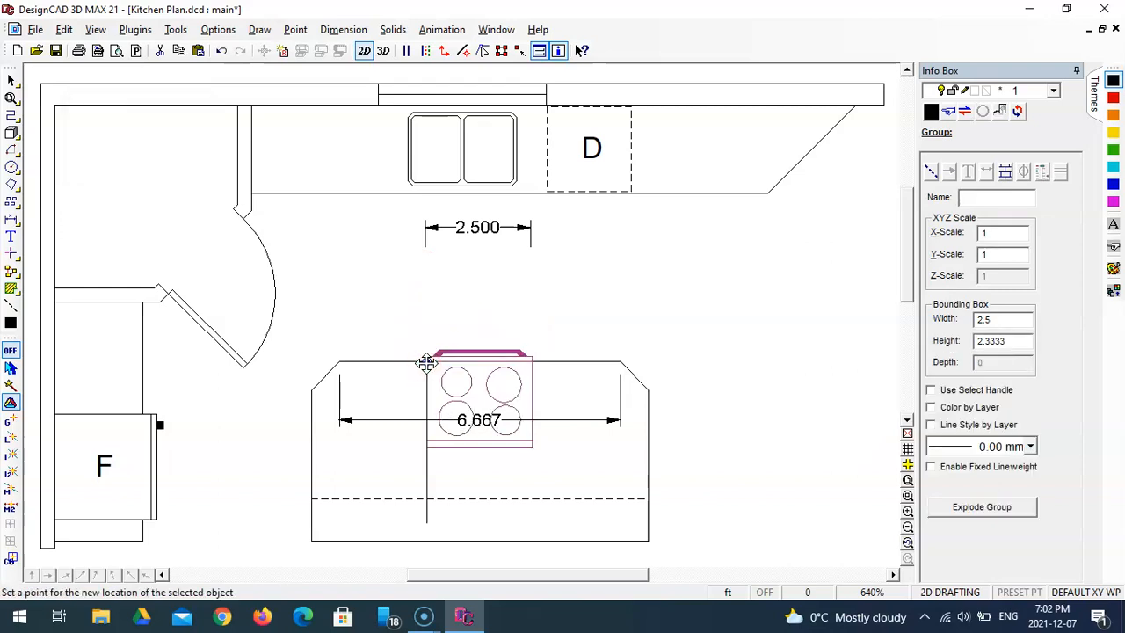
pyautogui.click(429, 493)
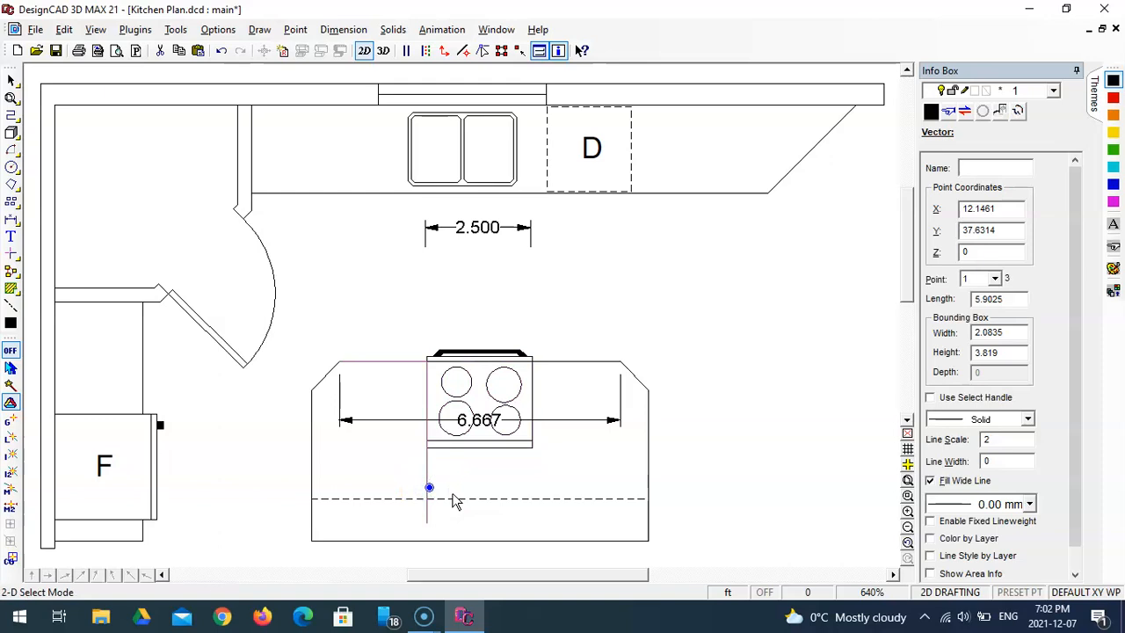
pyautogui.press('Delete')
# Delete the island edge dimension and the stove width dimension
pyautogui.click(371, 422)
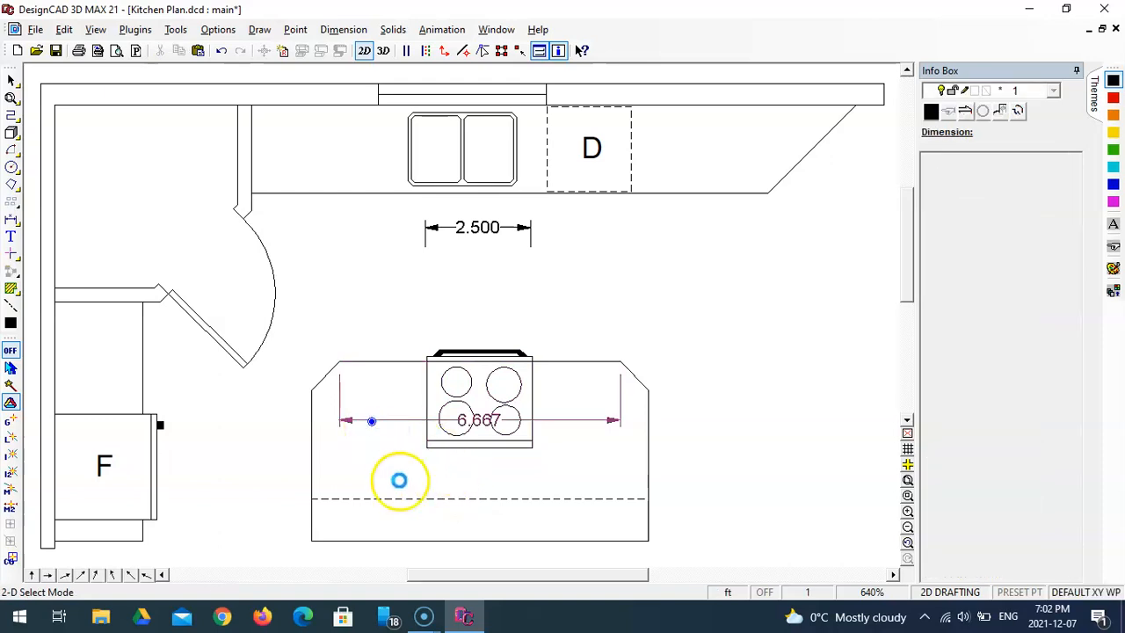
pyautogui.press('Delete')
pyautogui.click(475, 230)
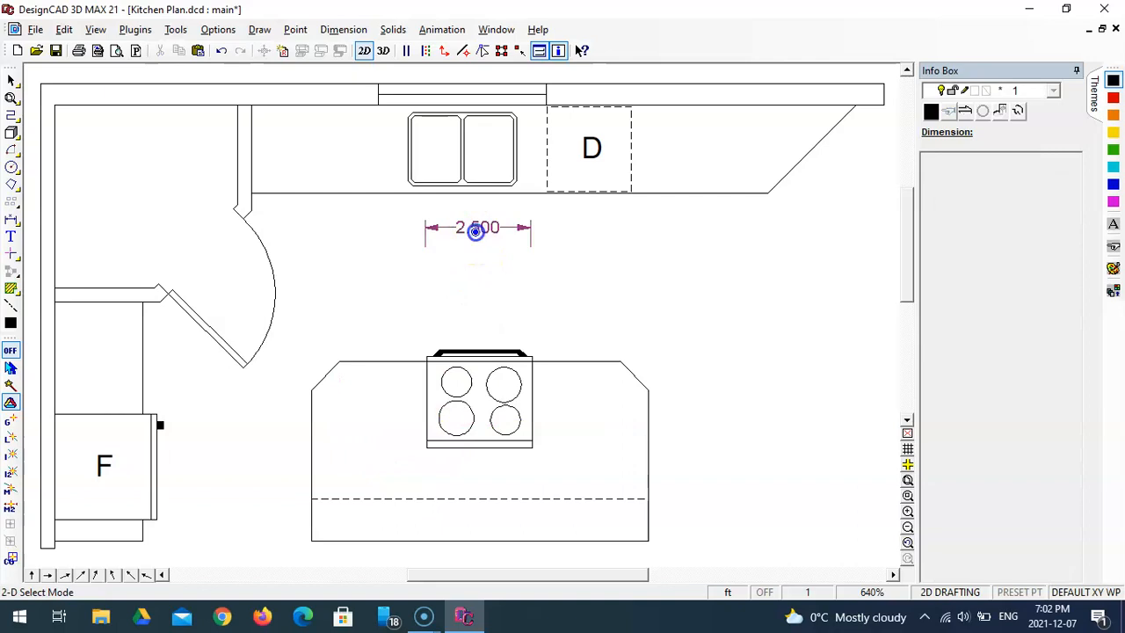
pyautogui.press('Delete')
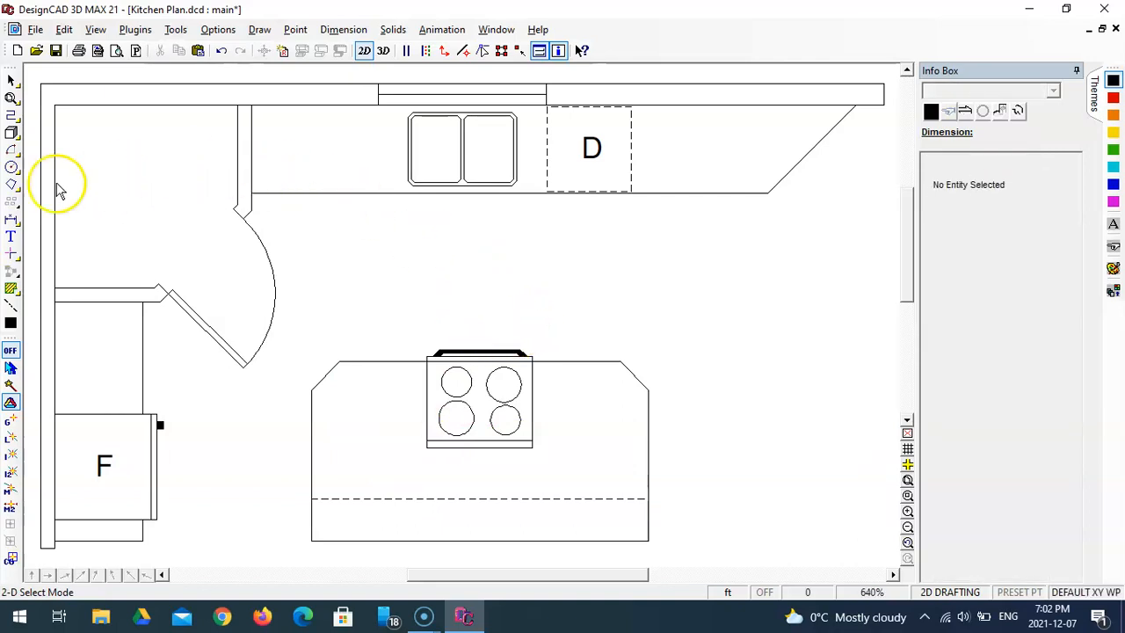
# Check the stove's centring by dimensioning the gaps from each side of it to the ends of the island's upper edge
pyautogui.click(11, 220)
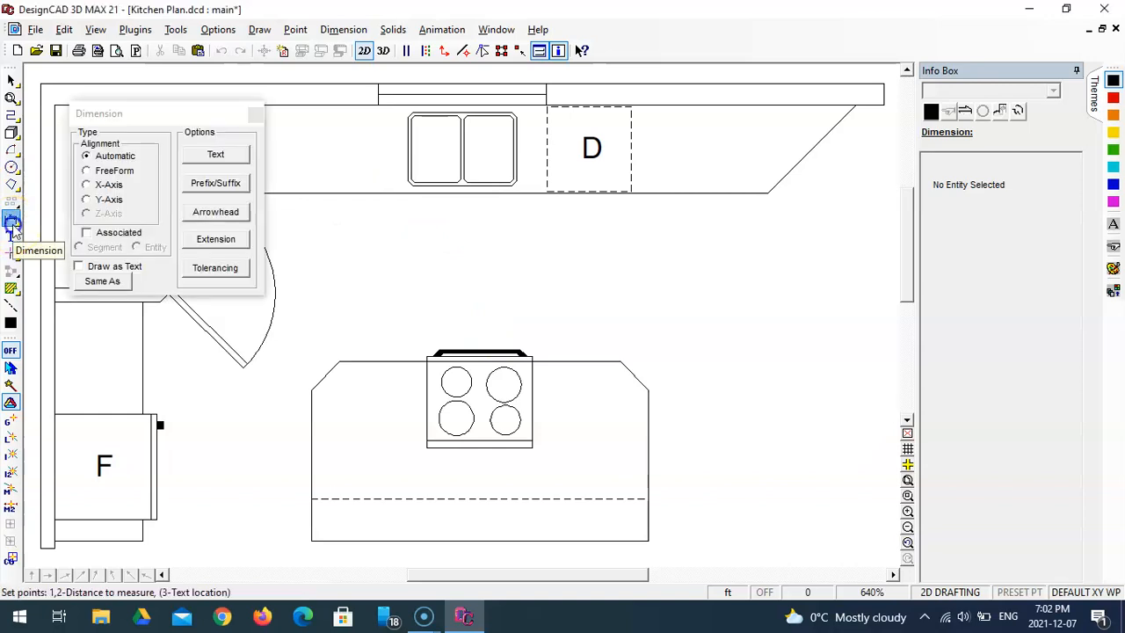
pyautogui.click(334, 359)
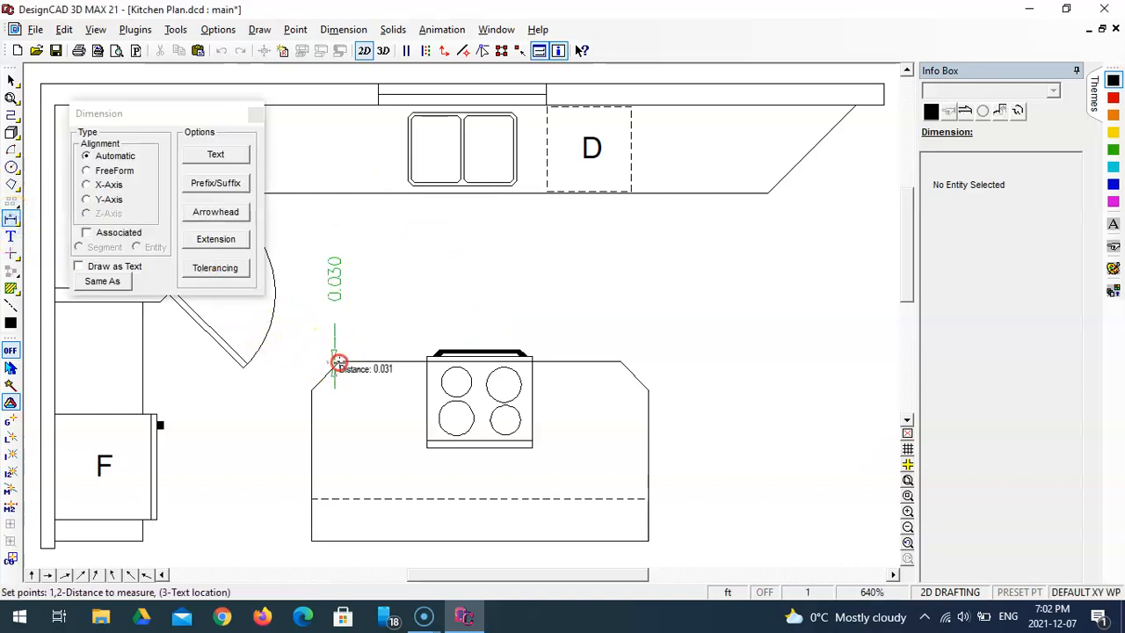
pyautogui.click(428, 355)
pyautogui.click(441, 301)
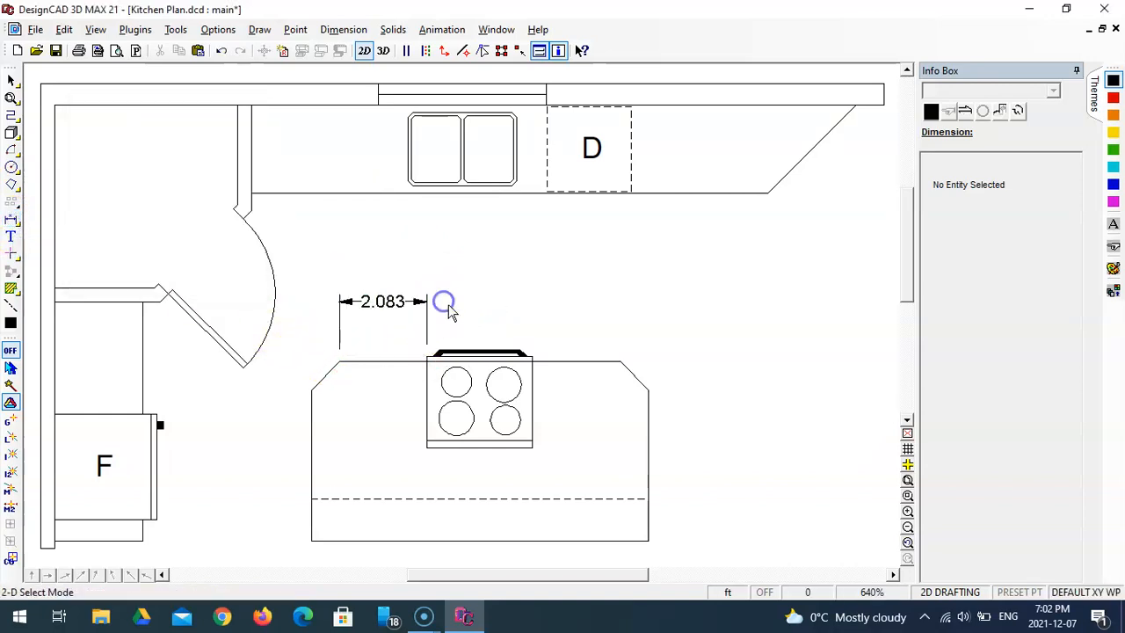
pyautogui.click(12, 220)
pyautogui.click(532, 356)
pyautogui.click(622, 360)
pyautogui.click(597, 305)
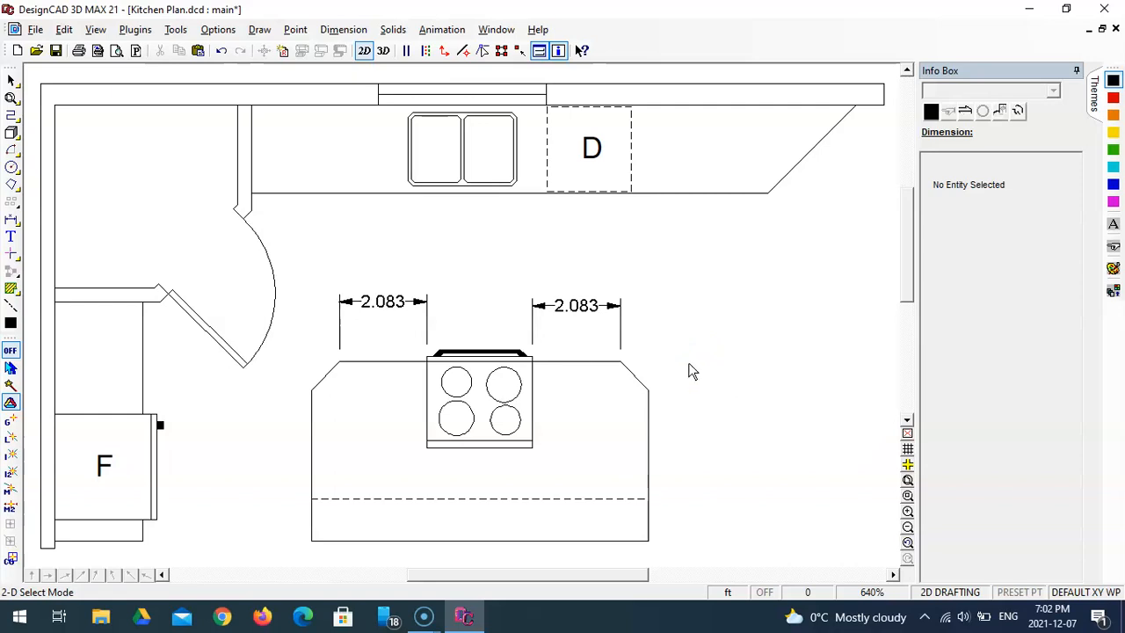
# Delete the two gap dimensions above the island and save the drawing
pyautogui.click(598, 321)
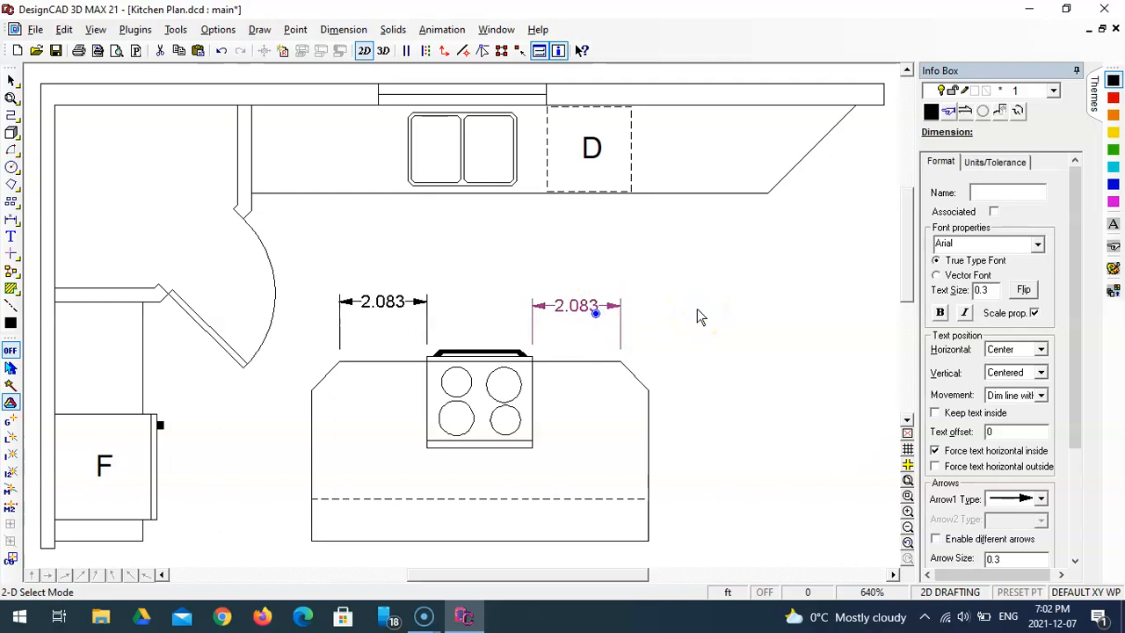
pyautogui.press('Delete')
pyautogui.click(394, 304)
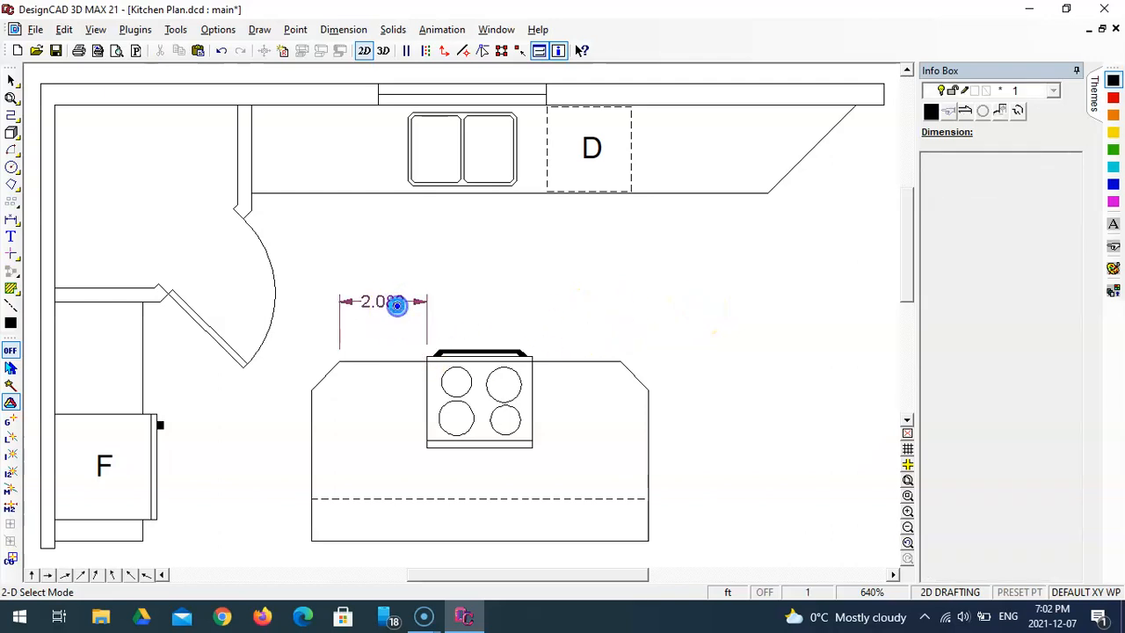
pyautogui.press('Delete')
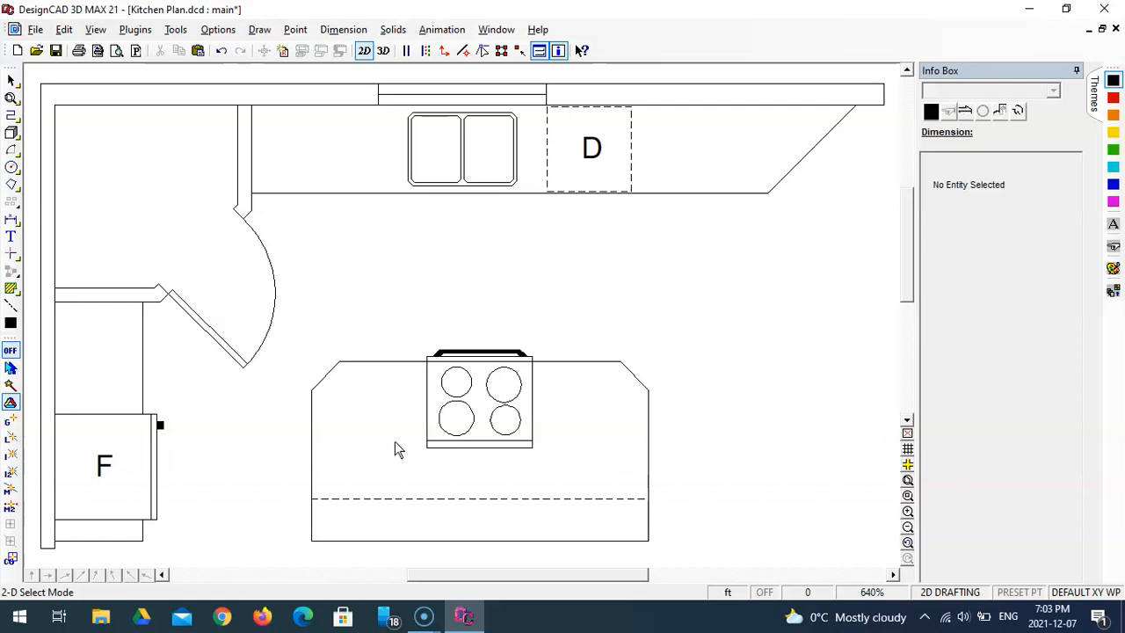
pyautogui.click(37, 29)
pyautogui.click(64, 123)
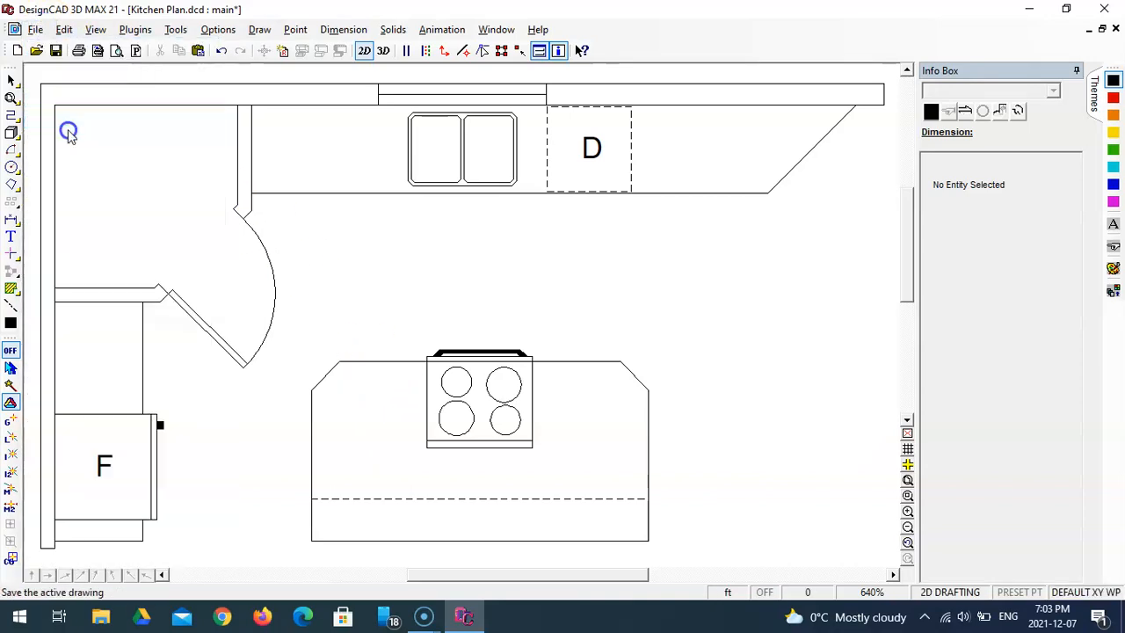